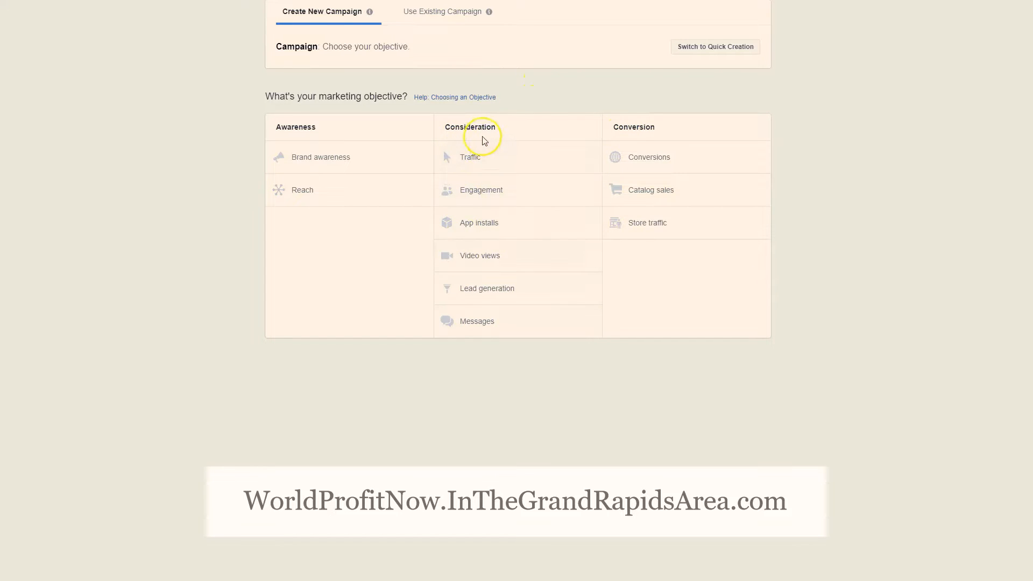
Choose Traffic under Consideration as the new campaign's marketing objective
mouse_move(592, 159)
mouse_move(591, 193)
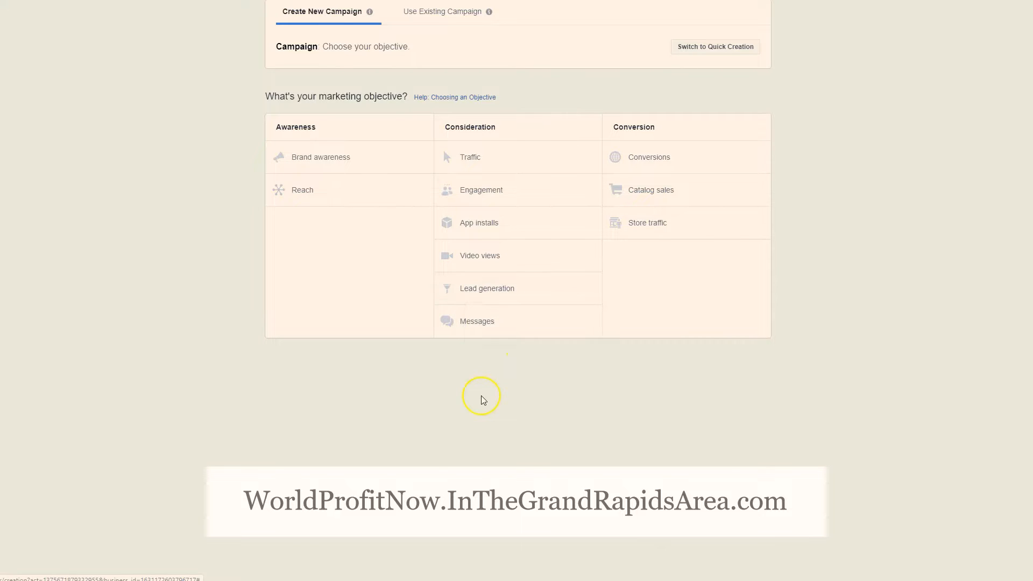
mouse_move(593, 323)
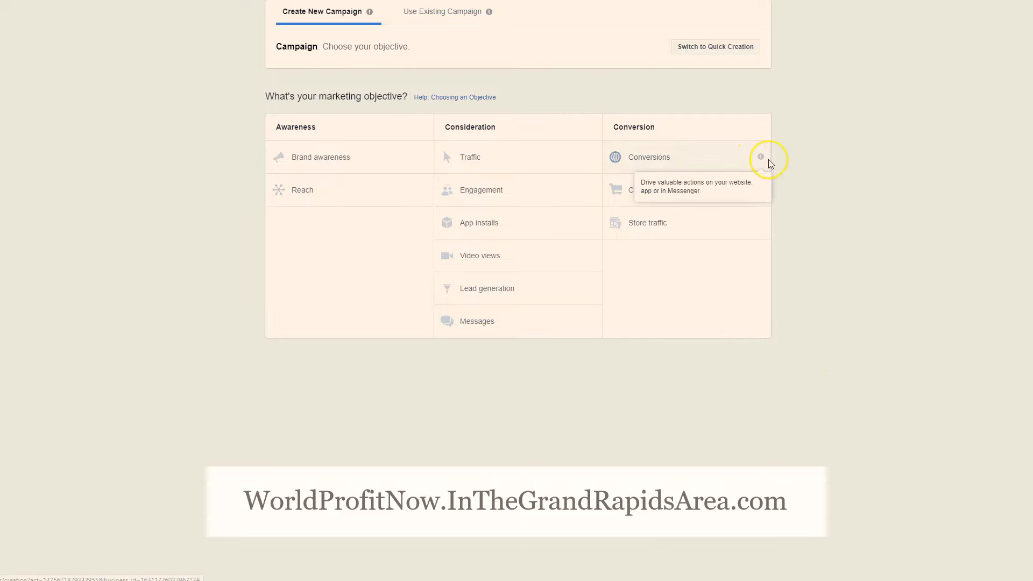
mouse_move(762, 162)
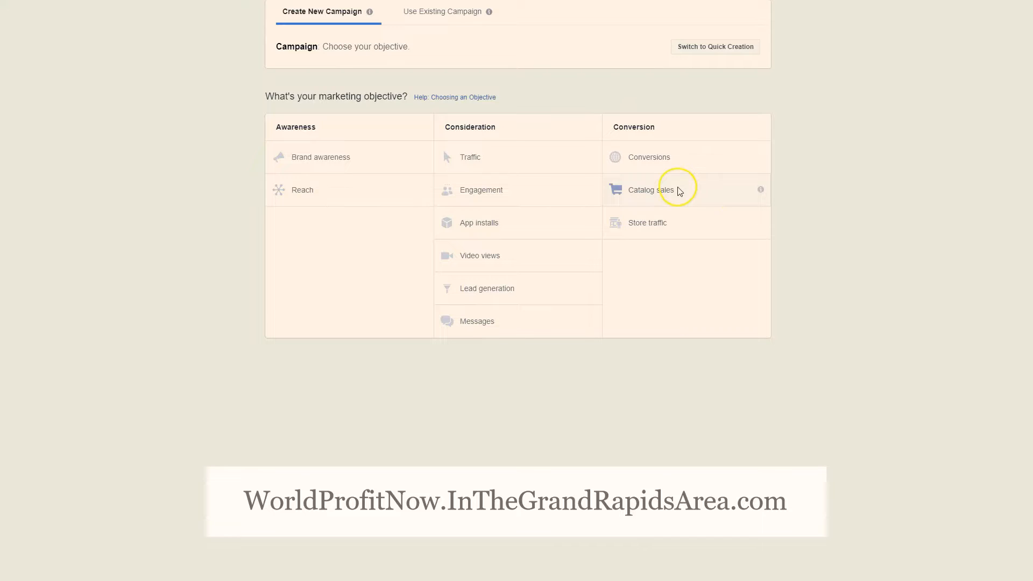
mouse_move(761, 192)
left_click(510, 157)
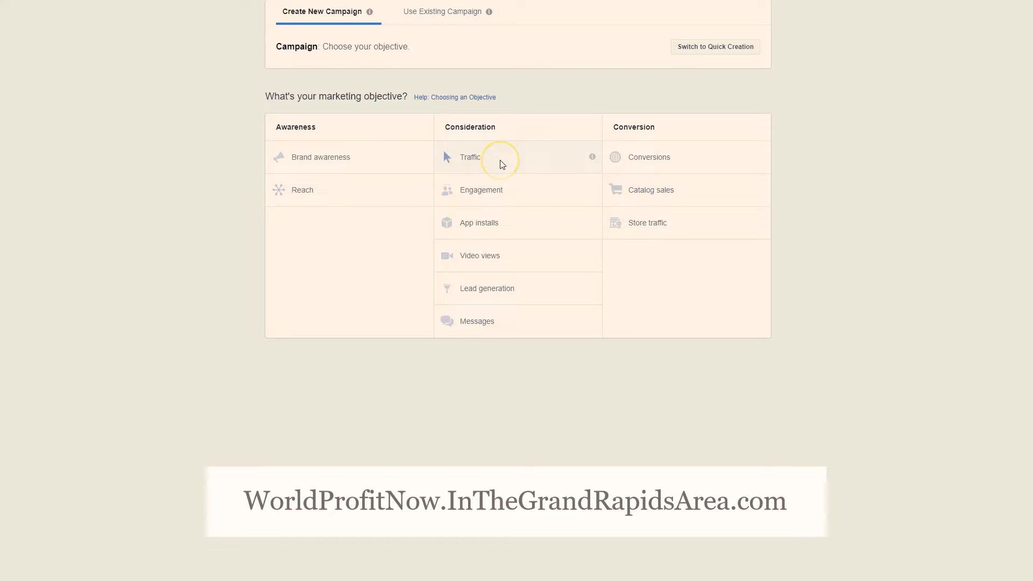
left_click(500, 160)
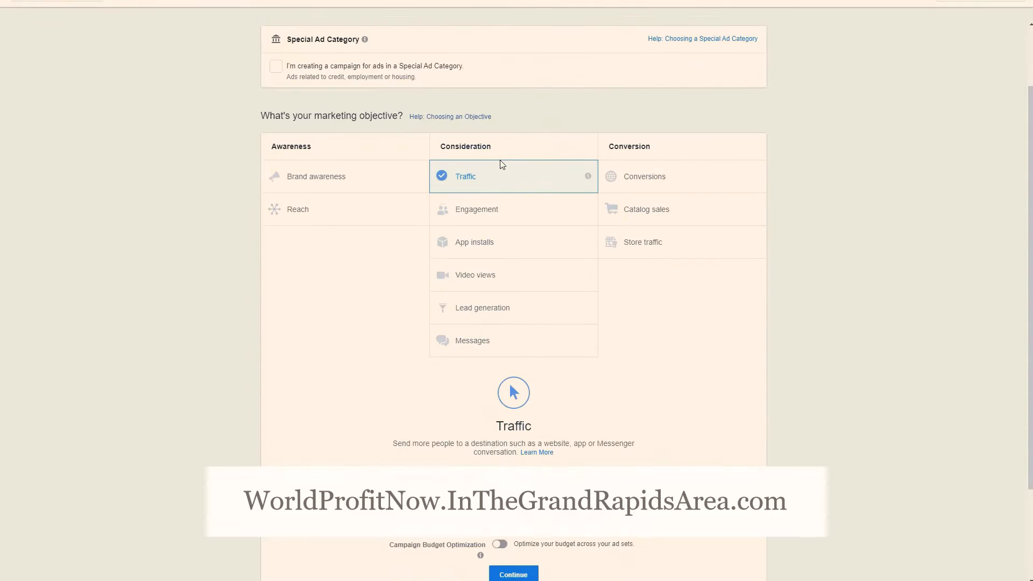
Leave the special ad category and campaign options at their defaults and continue to the ad set setup
scroll(496, 180, "up", 1)
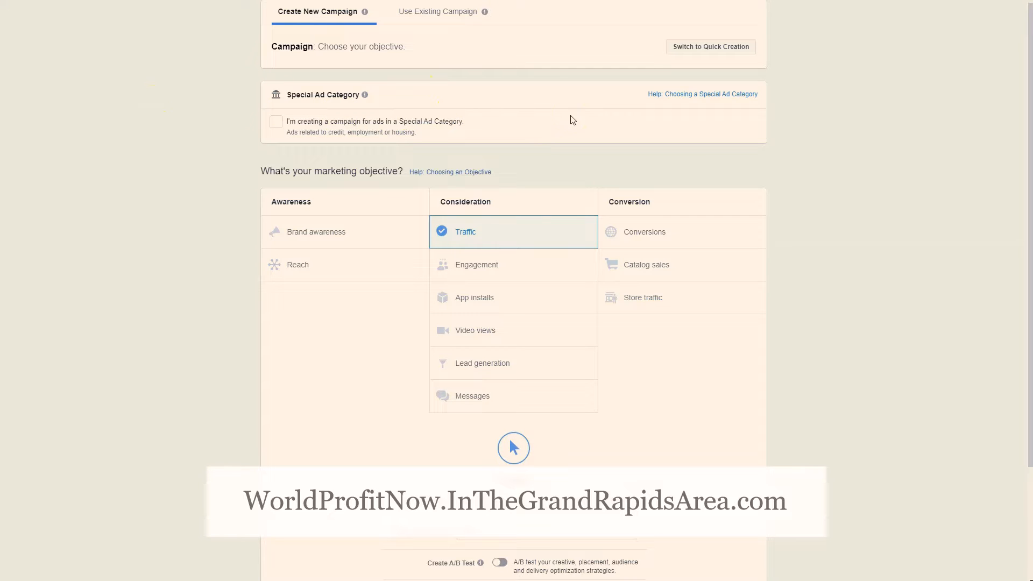
scroll(572, 119, "down", 3)
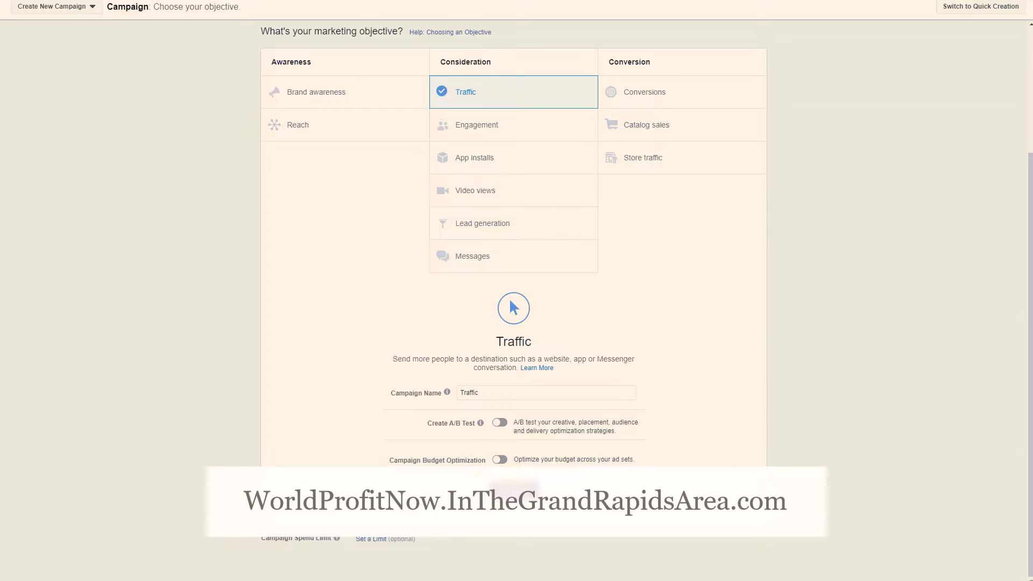
left_click(514, 490)
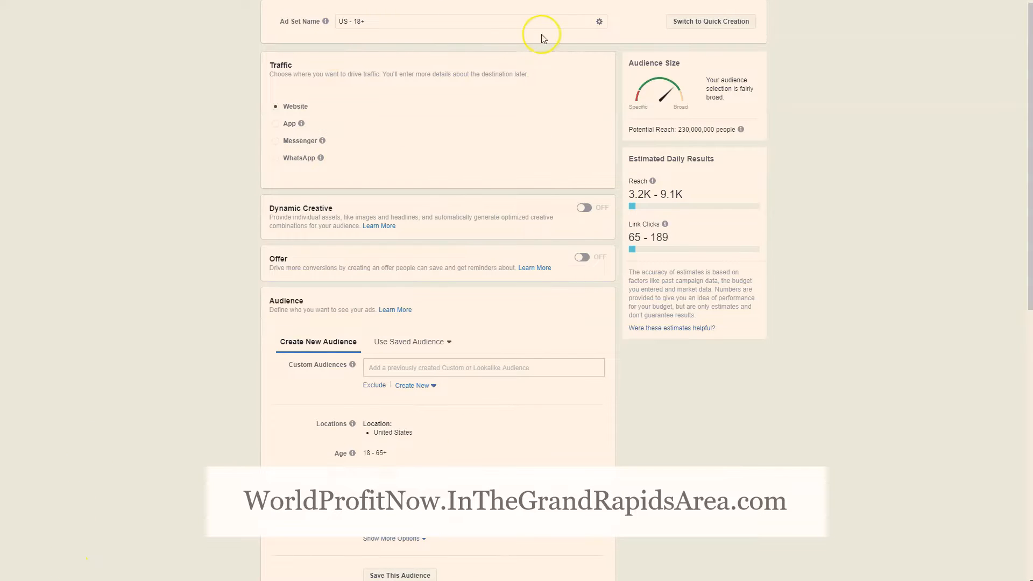
Look over the ad set's name, traffic destination, dynamic creative, offer, audience and placement settings
mouse_move(308, 21)
scroll(92, 346, "down", 1)
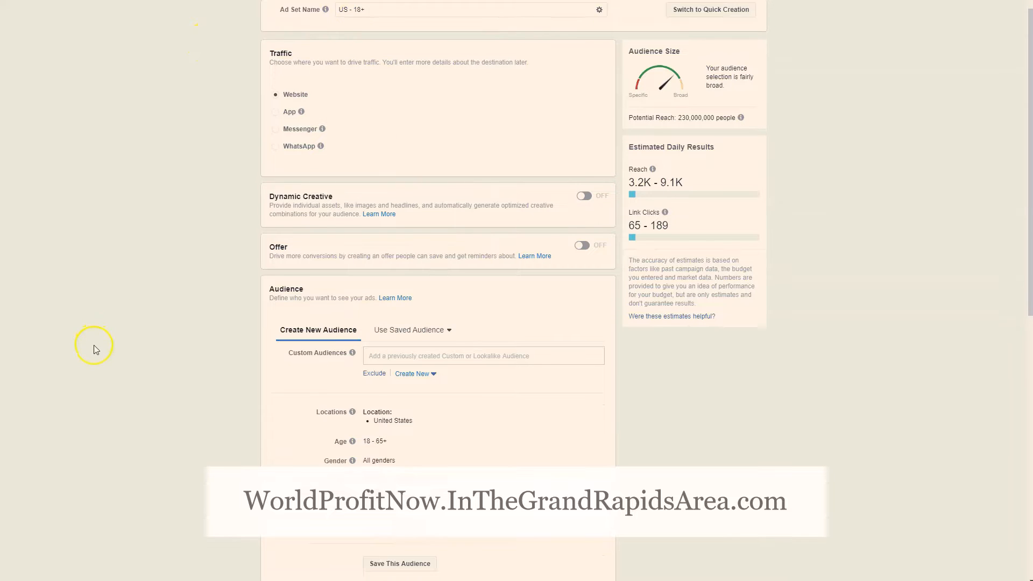
scroll(157, 284, "up", 1)
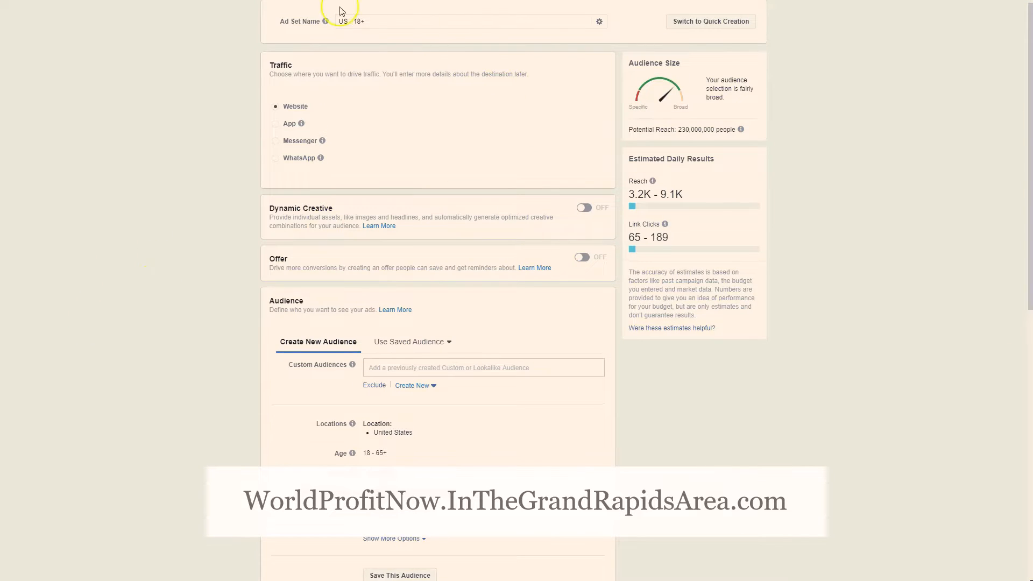
scroll(172, 269, "down", 1)
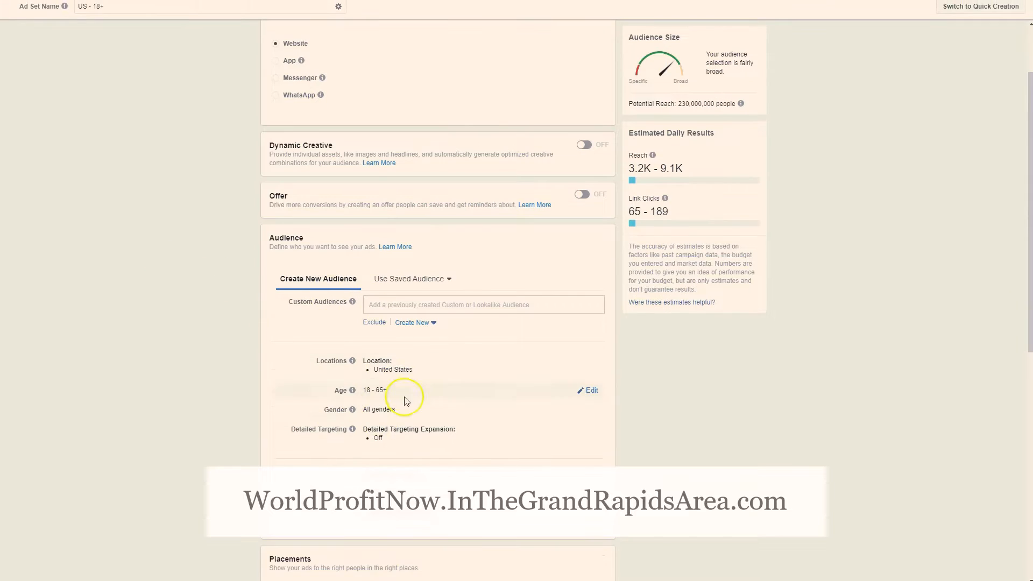
scroll(219, 370, "down", 1)
scroll(218, 366, "up", 1)
scroll(202, 188, "up", 1)
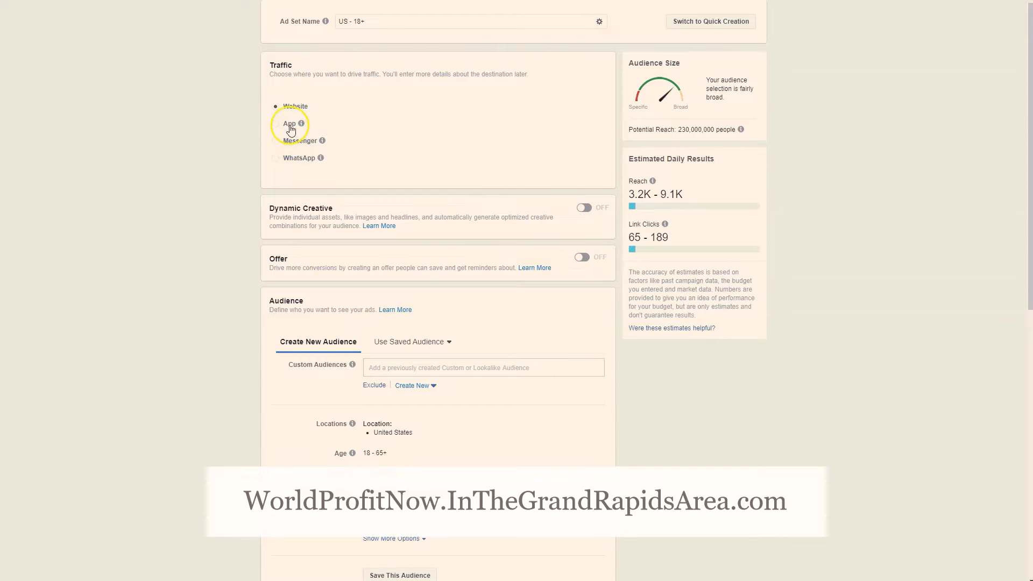
mouse_move(299, 125)
scroll(349, 250, "down", 1)
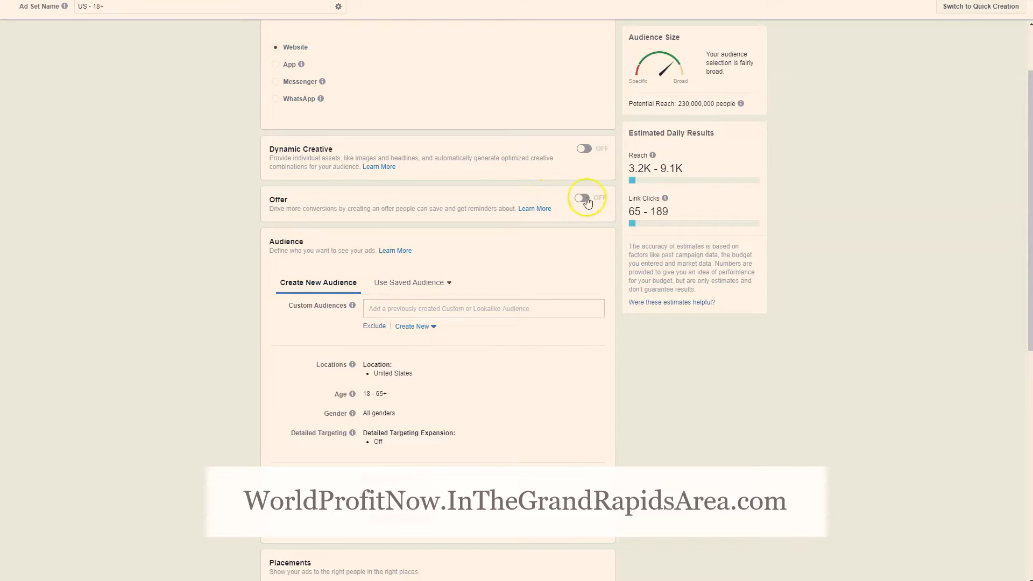
scroll(468, 208, "down", 2)
scroll(484, 221, "down", 1)
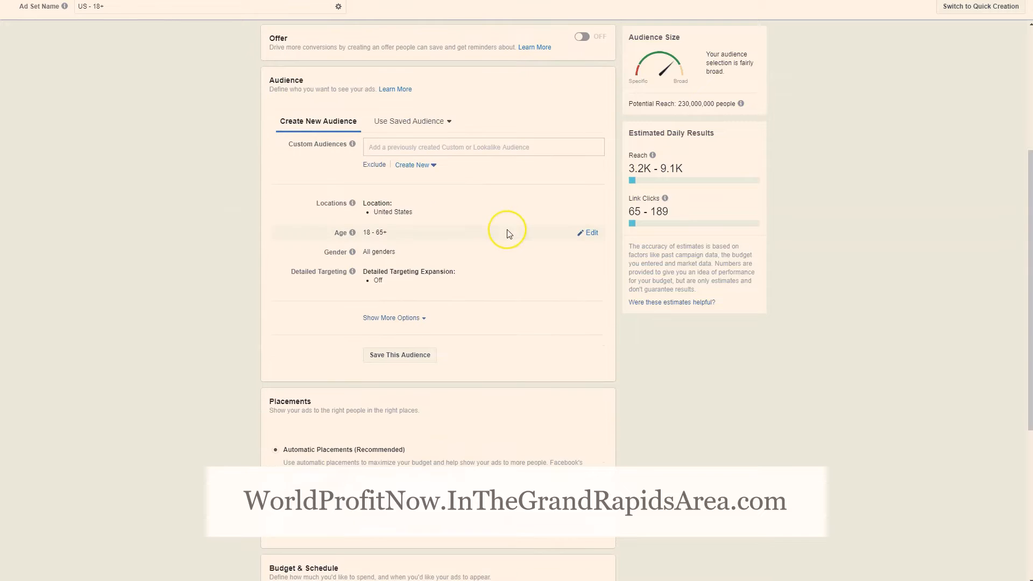
scroll(613, 323, "down", 1)
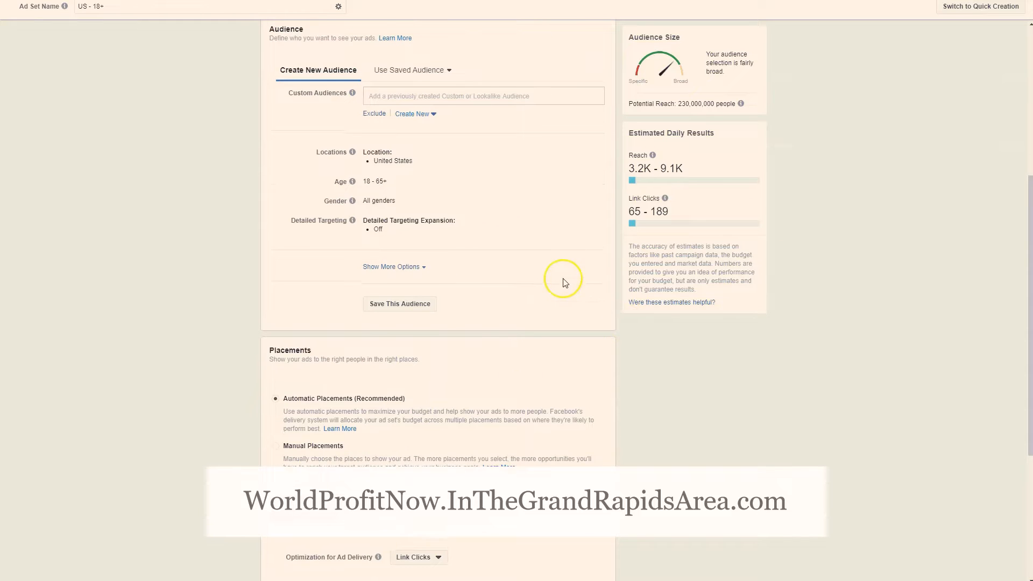
Open the audience's location targeting for editing and review its options
scroll(563, 278, "up", 1)
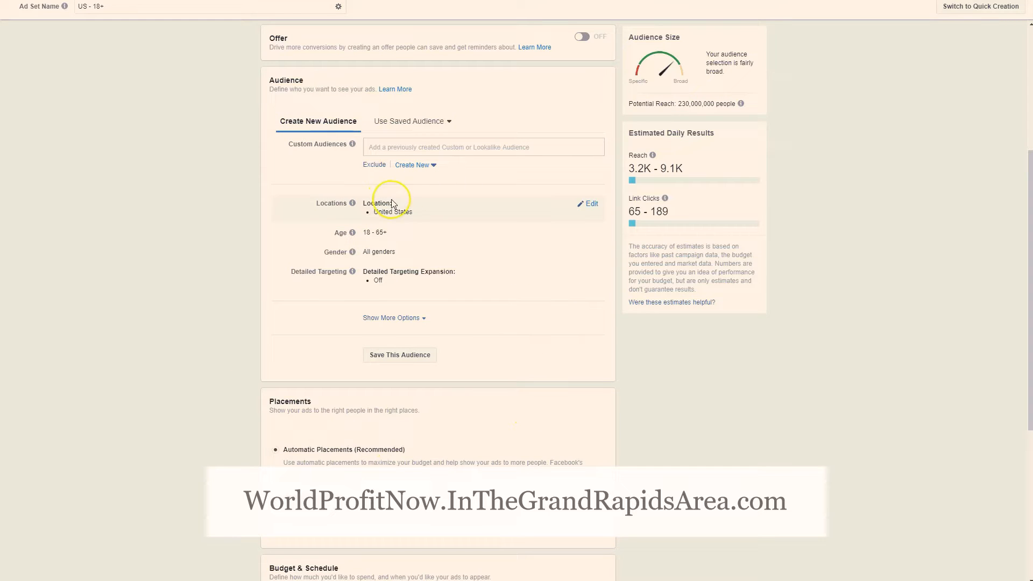
left_click(593, 204)
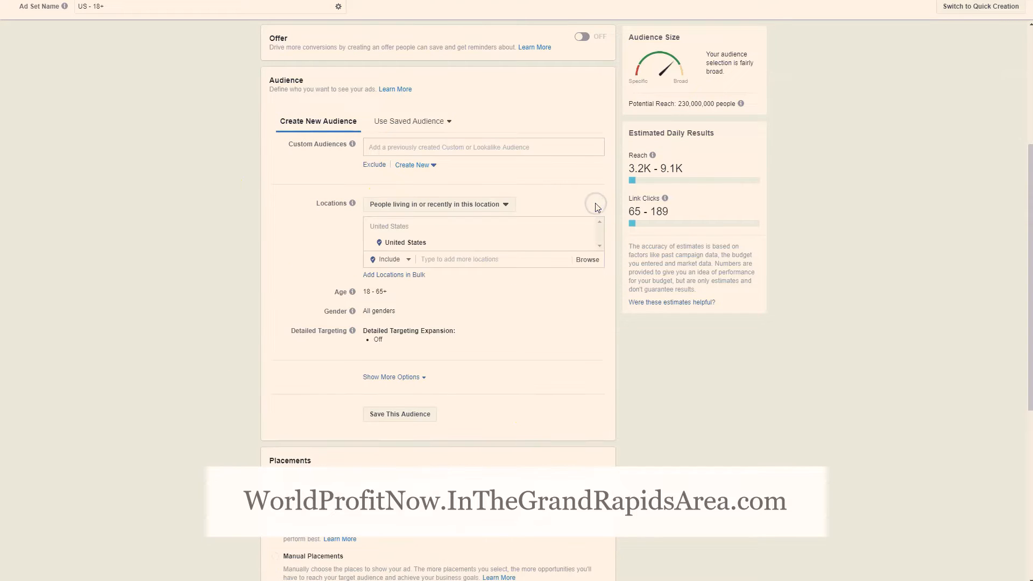
scroll(517, 232, "down", 2)
scroll(496, 192, "up", 2)
mouse_move(456, 246)
Set the audience's minimum age to 30 and limit the gender to Women
scroll(346, 357, "down", 1)
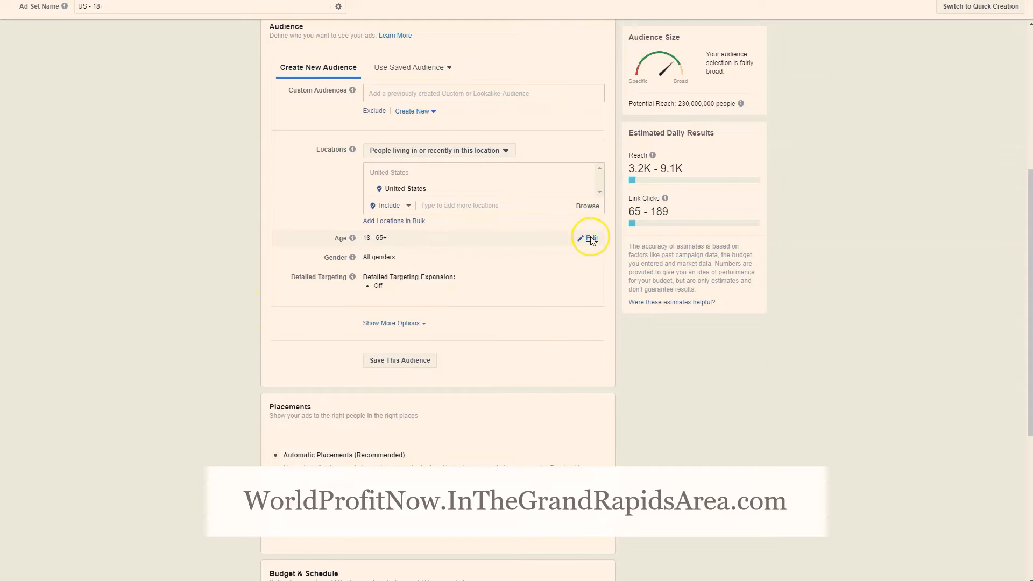
left_click(591, 239)
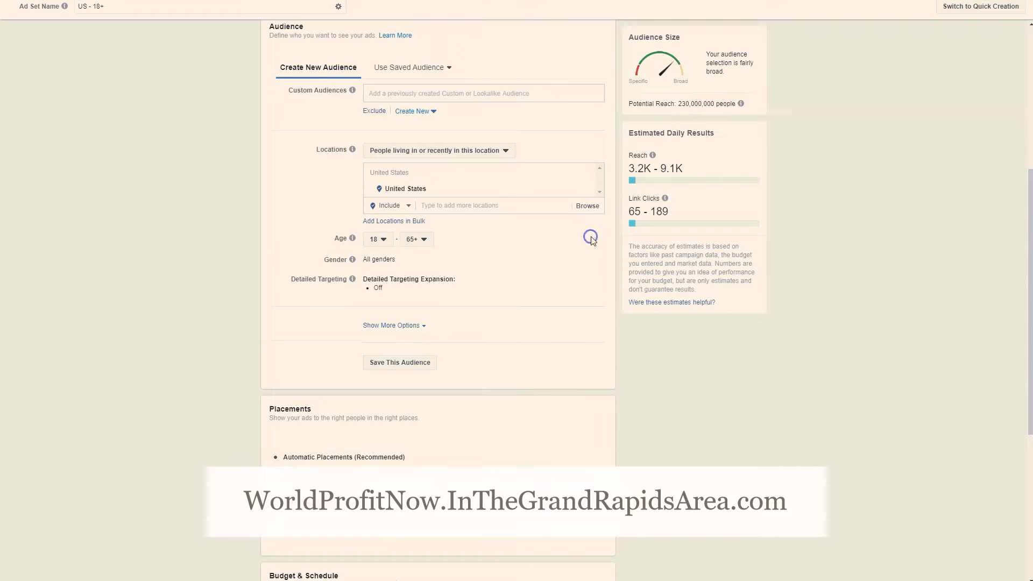
left_click(377, 239)
scroll(390, 371, "down", 5)
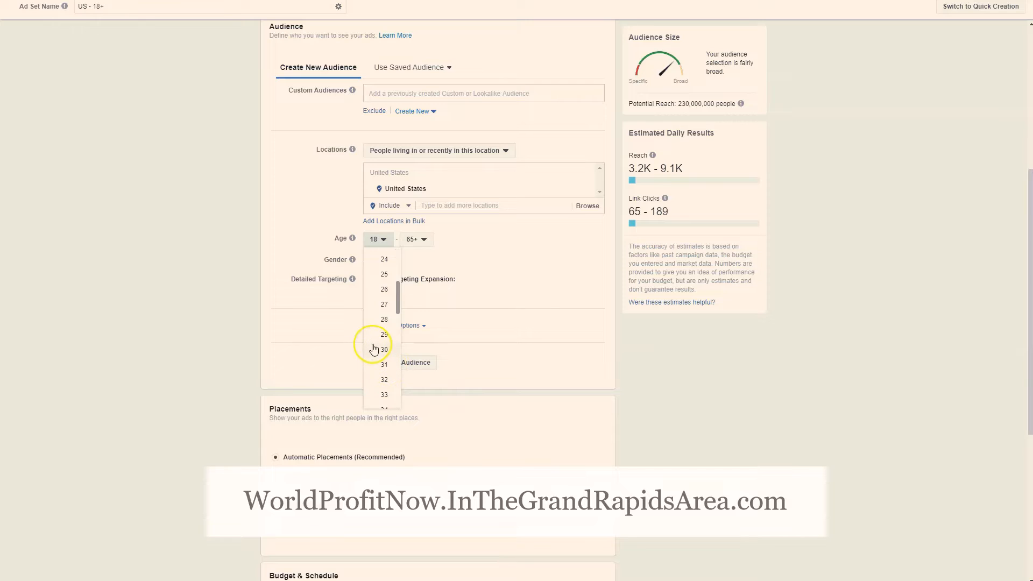
left_click(381, 349)
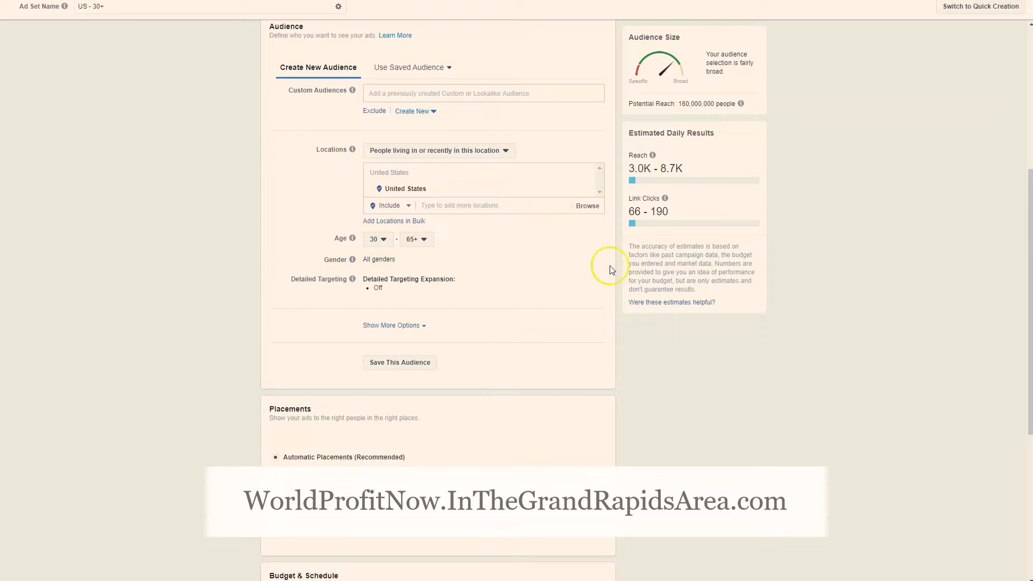
left_click(595, 260)
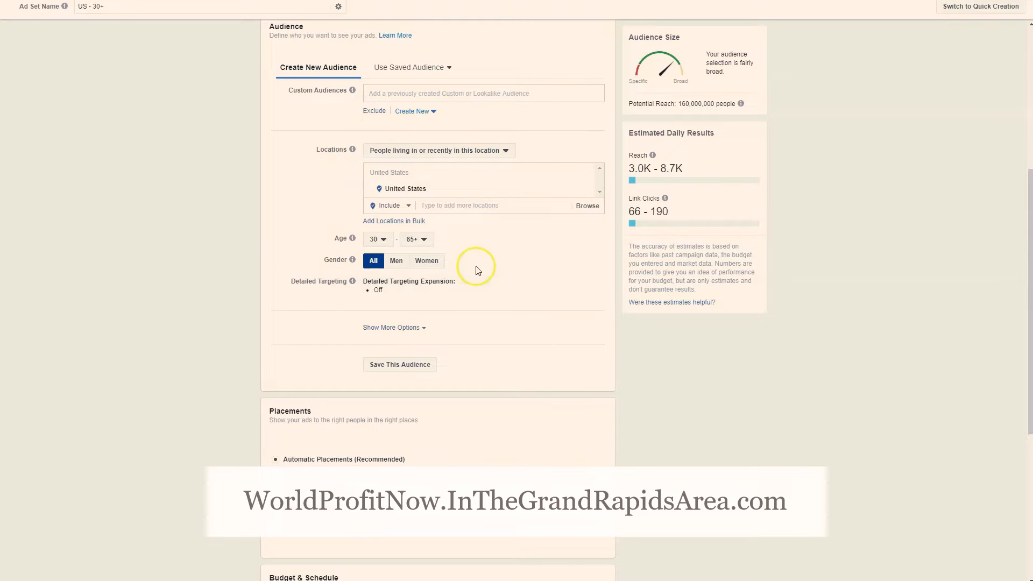
left_click(430, 263)
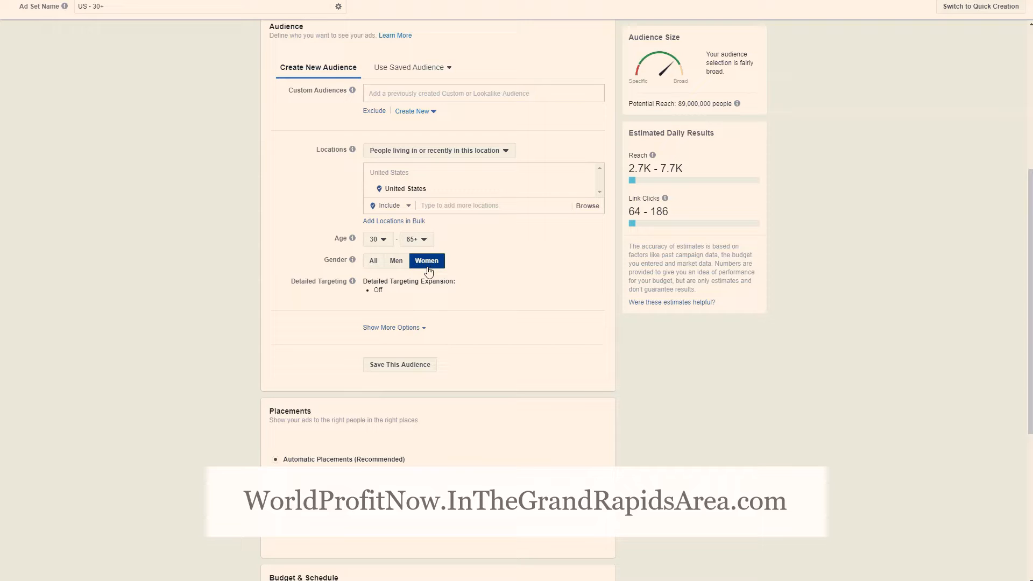
Open detailed targeting for editing and browse its Demographics categories down to the All Parents options
scroll(429, 269, "down", 1)
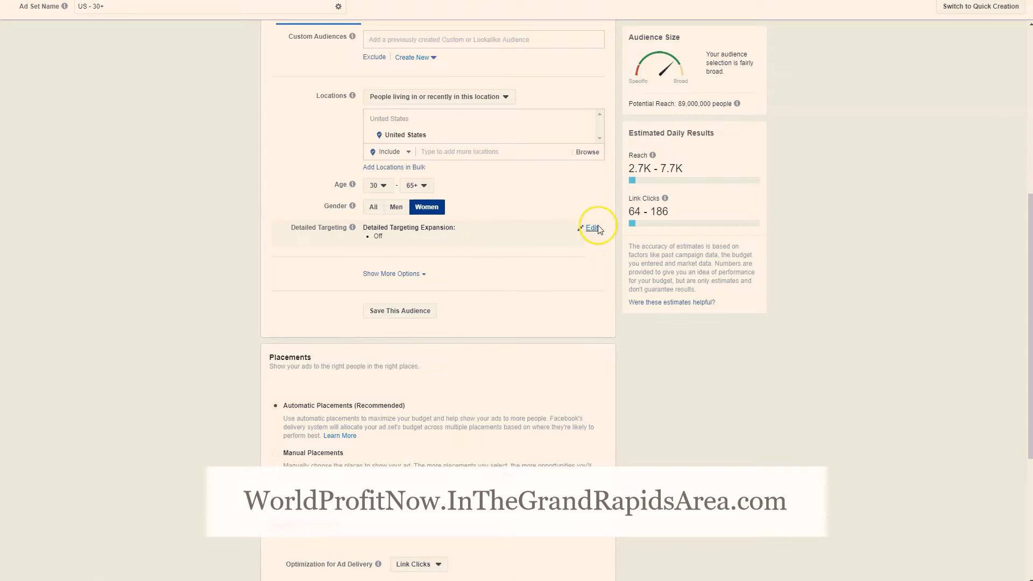
left_click(596, 227)
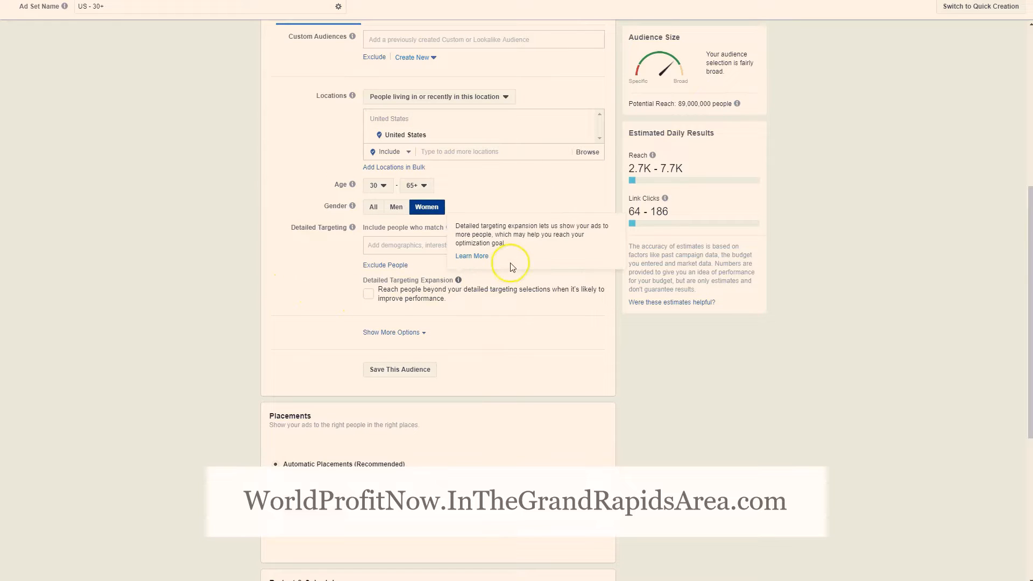
left_click(587, 245)
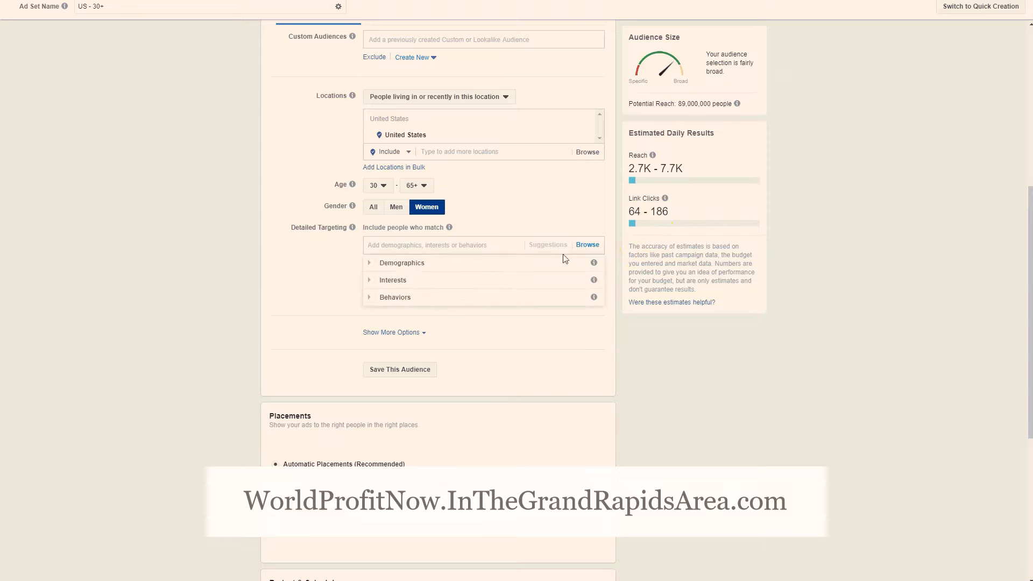
scroll(381, 285, "down", 1)
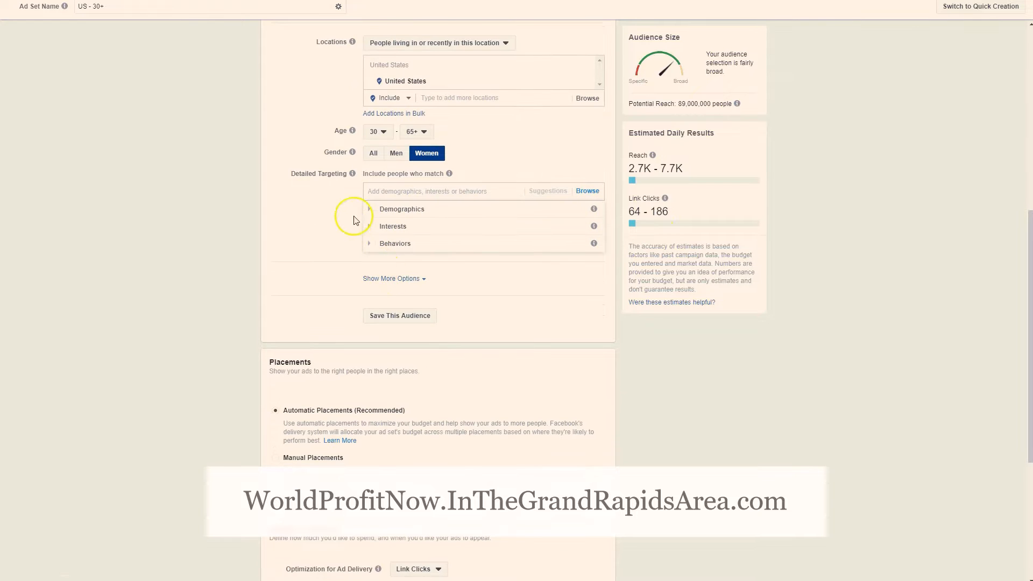
left_click(367, 228)
left_click(370, 211)
left_click(370, 210)
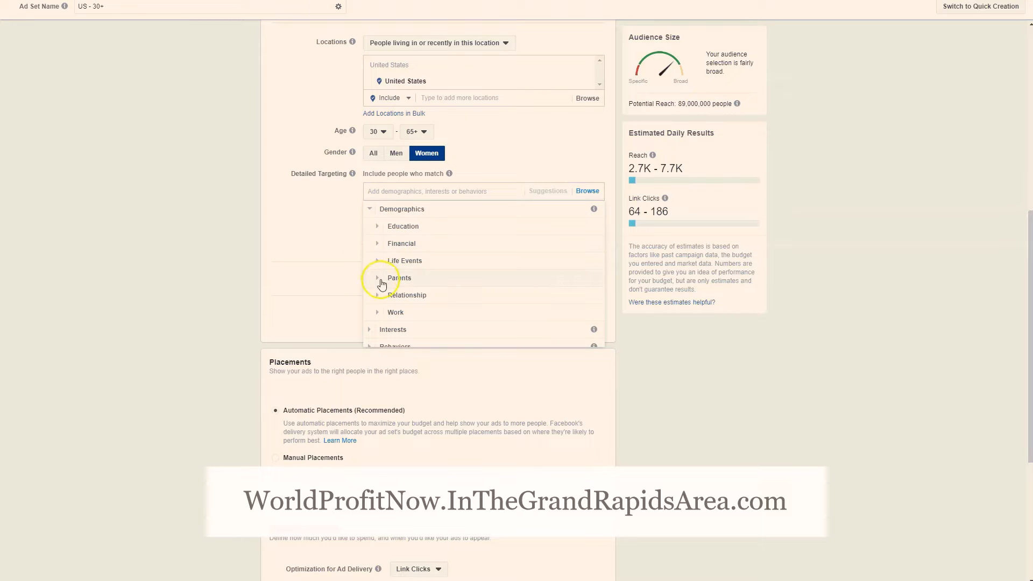
left_click(379, 280)
left_click(384, 273)
scroll(381, 272, "down", 3)
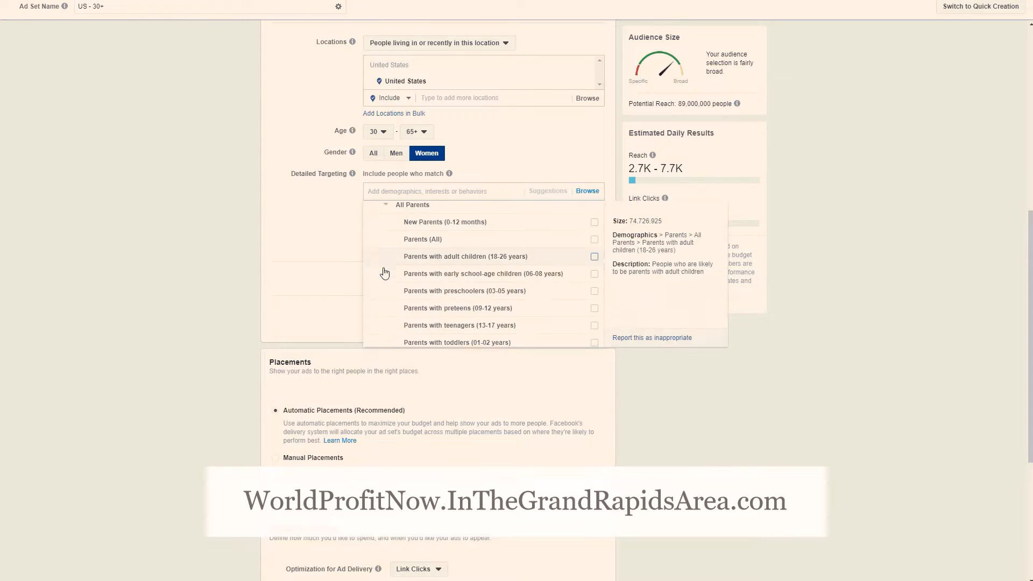
Examine the remaining detailed targeting categories, including those under Behaviors, and close the category list
left_click(380, 336)
scroll(403, 288, "down", 1)
scroll(407, 269, "up", 2)
scroll(420, 274, "down", 3)
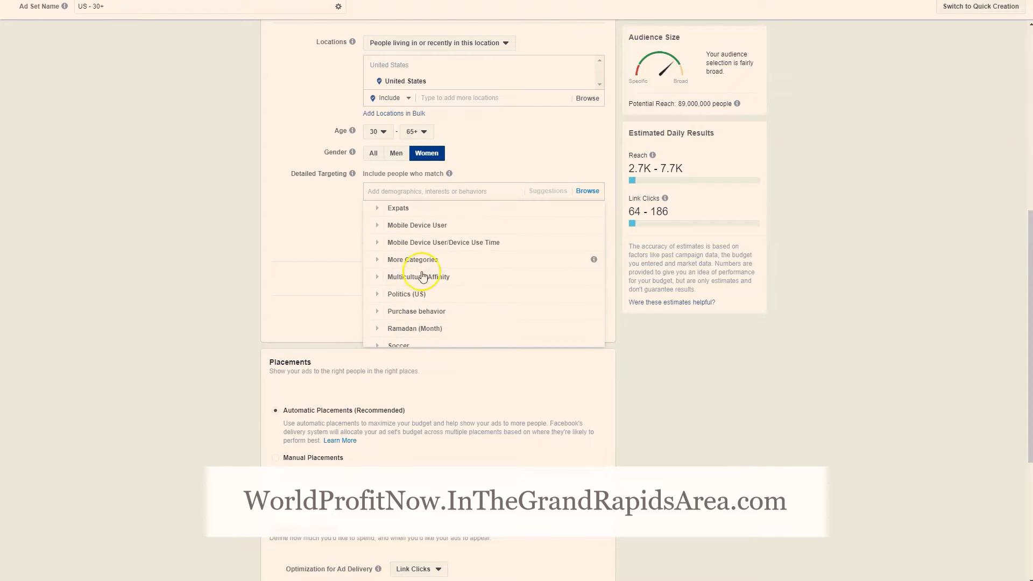
scroll(441, 292, "up", 5)
scroll(422, 263, "up", 2)
left_click(503, 337)
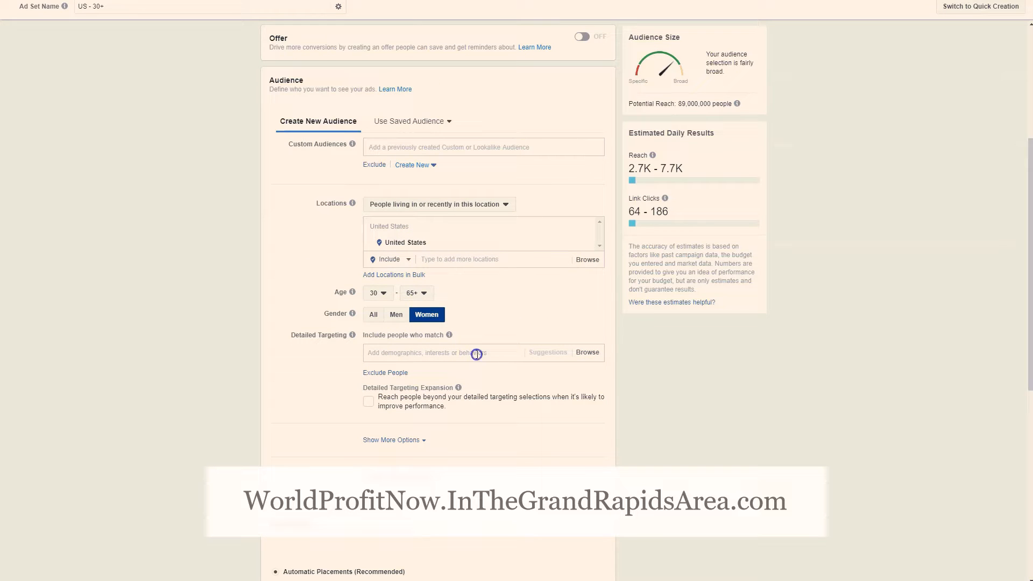
Search detailed targeting for "diabetes" and add the interest "Diabetes mellitus type 2 awareness"
left_click(477, 355)
type("diabetes")
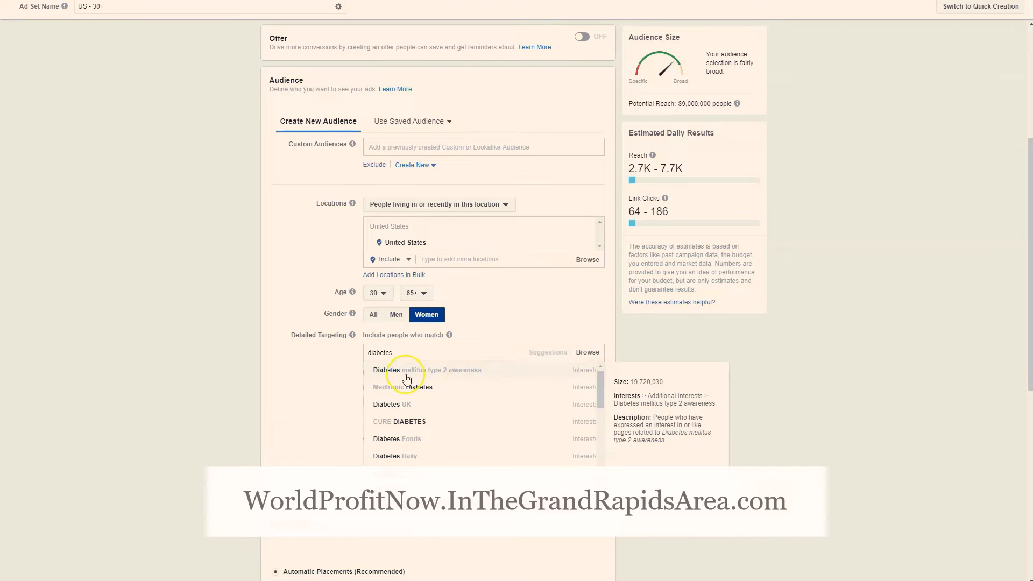
left_click(472, 378)
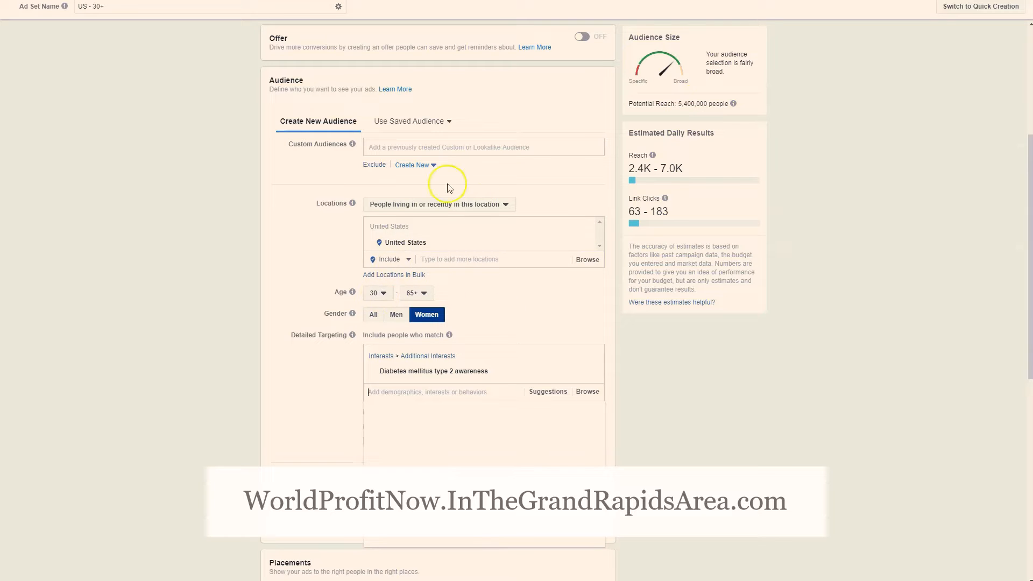
Search detailed targeting for "diabetes" and add the interest "American Diabetes Association"
left_click(475, 391)
scroll(694, 439, "down", 2)
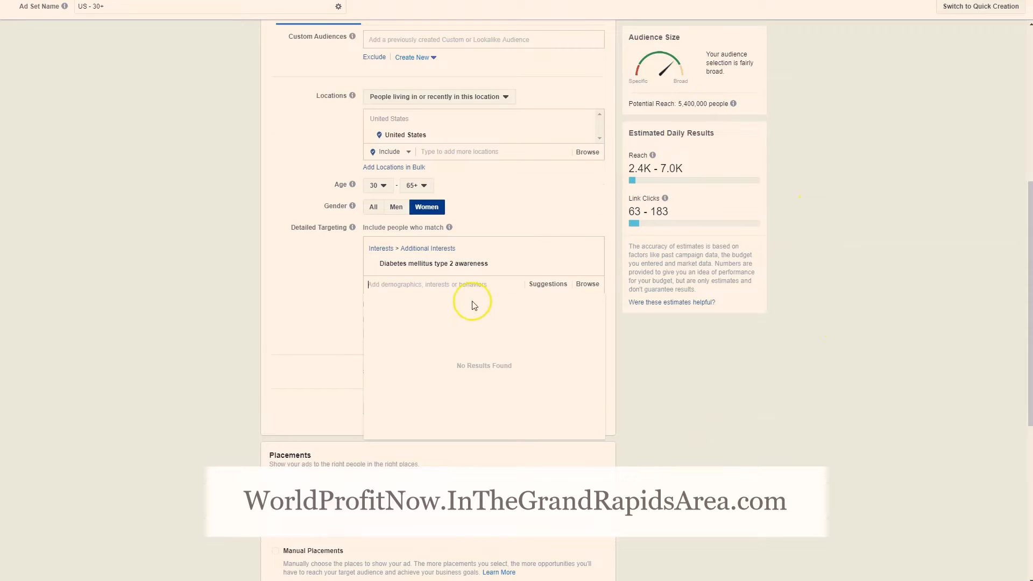
type("diabetes")
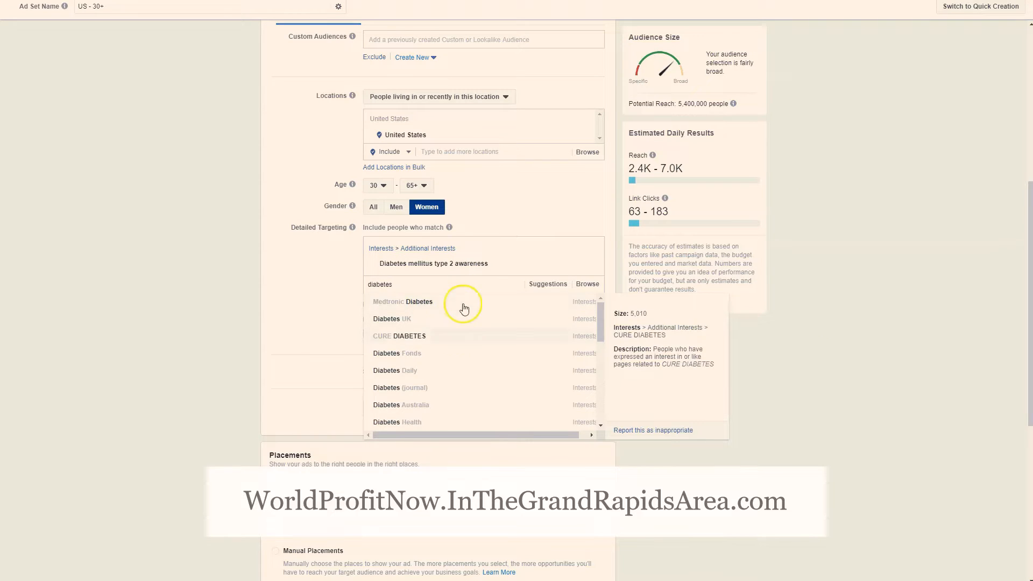
scroll(461, 363, "down", 3)
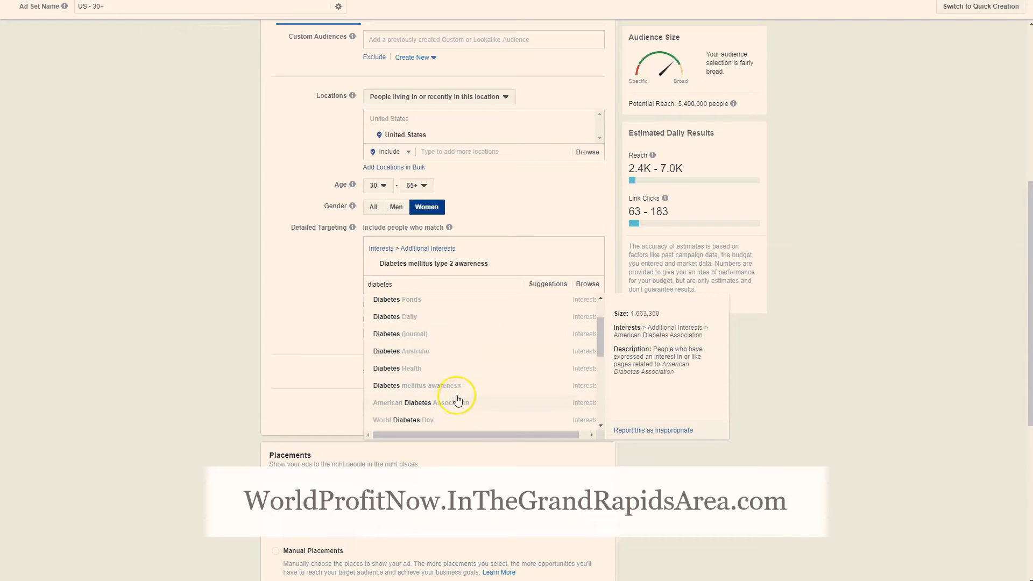
scroll(488, 406, "down", 3)
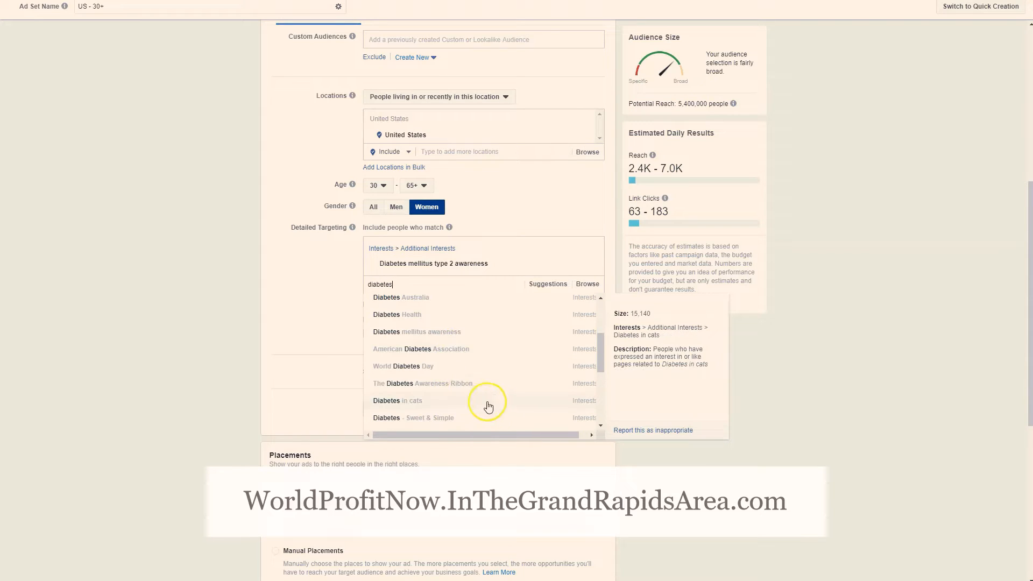
left_click(470, 357)
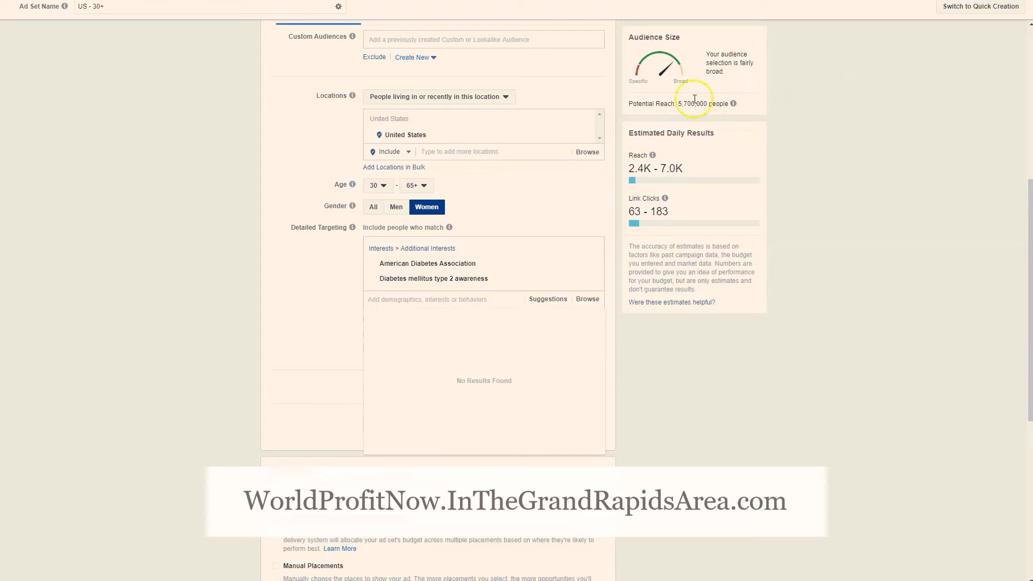
left_click(346, 285)
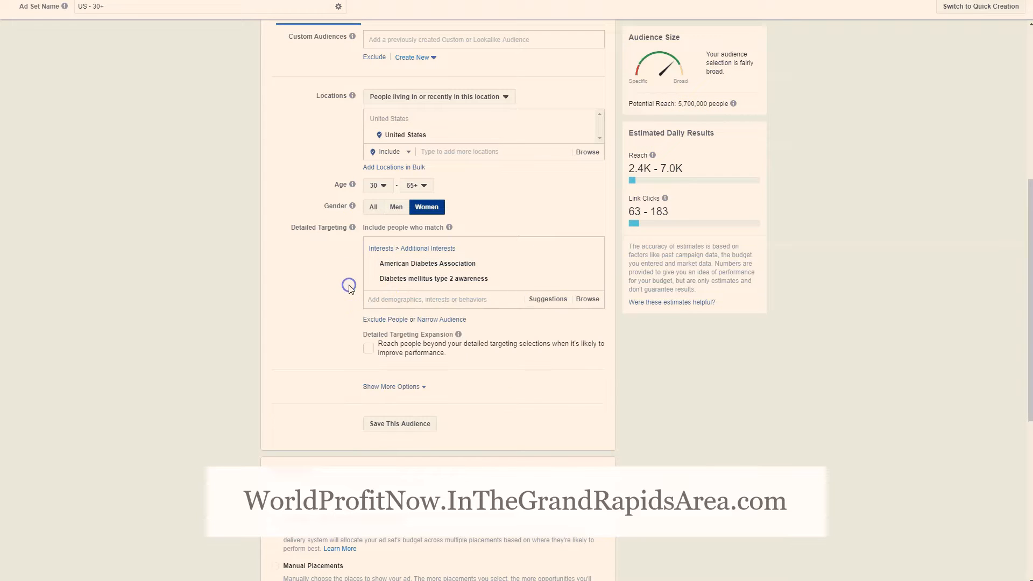
Narrow the audience by searching for "dieting" and requiring people to also match the interest "Gluten-free diet"
left_click(433, 321)
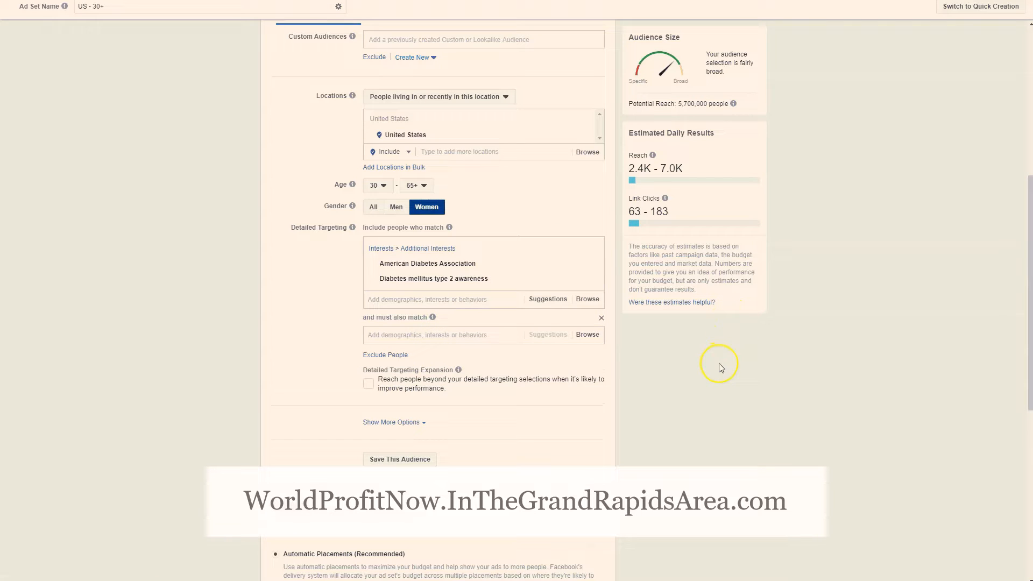
left_click(456, 335)
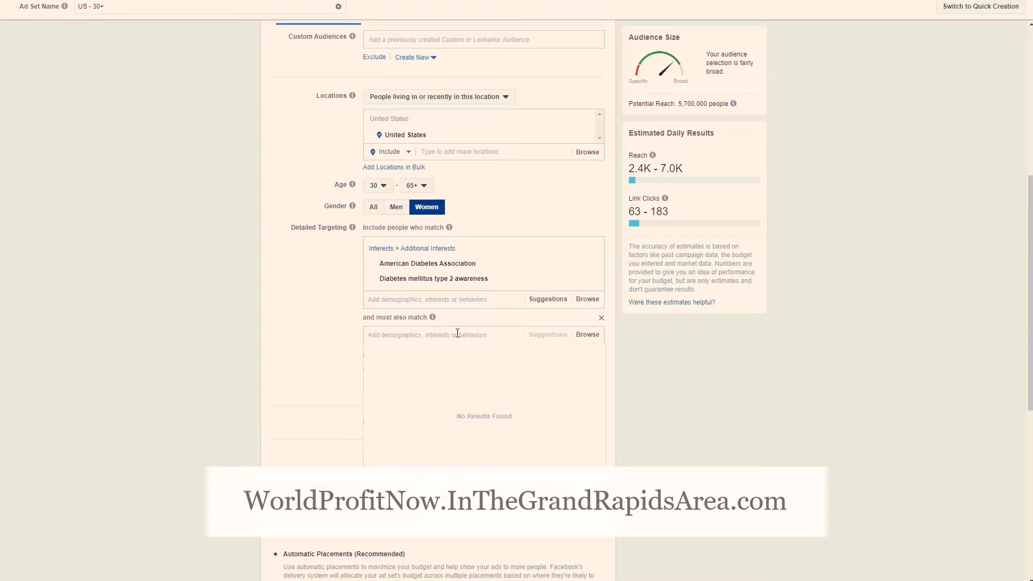
type("dieting")
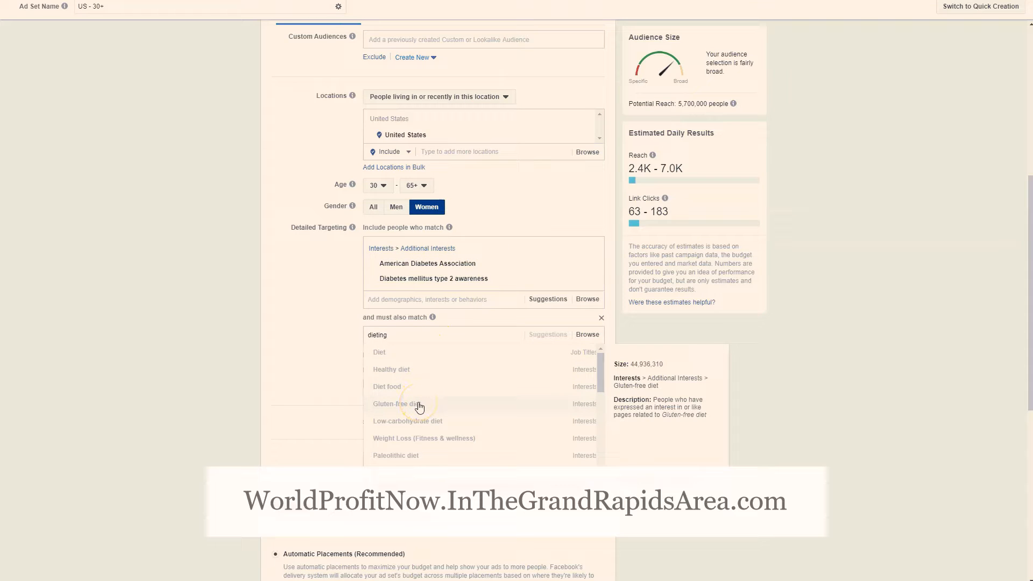
left_click(459, 407)
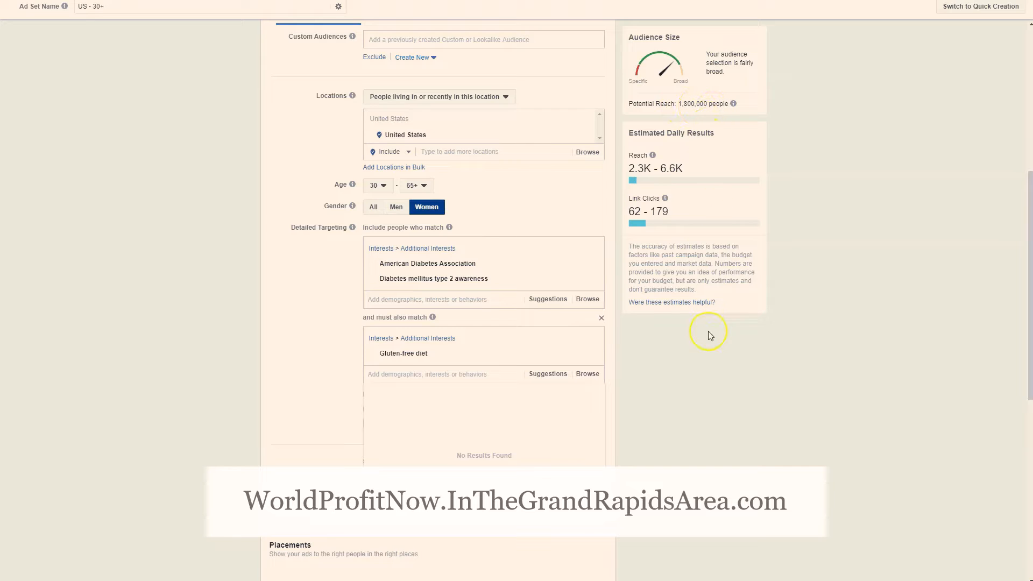
Review the "must also match" condition for Gluten-free diet and remove it from detailed targeting
mouse_move(415, 358)
mouse_move(412, 283)
left_click_drag(350, 321, 415, 318)
left_click(397, 317)
left_click(392, 318)
left_click(377, 314)
mouse_move(421, 359)
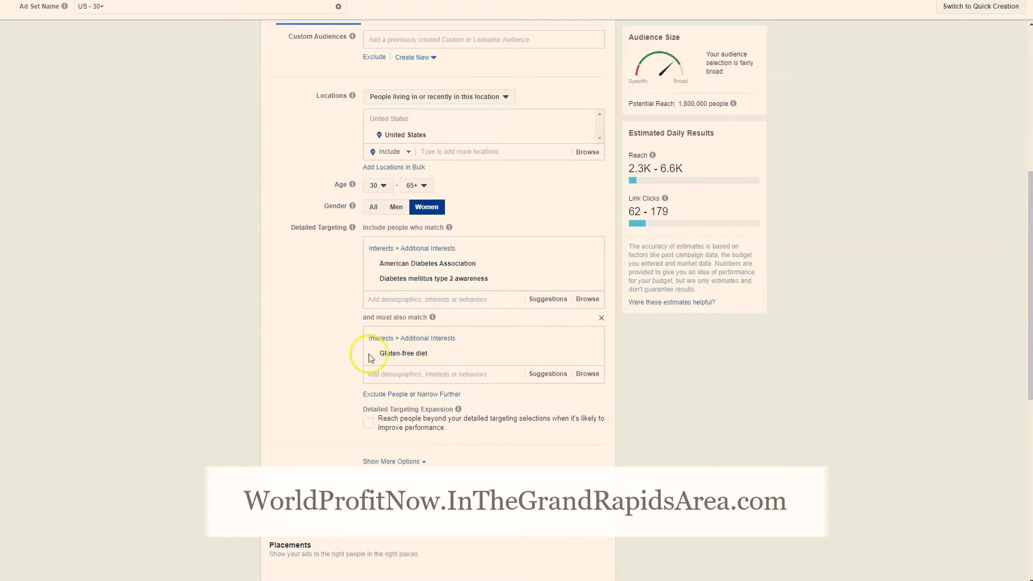
left_click(601, 319)
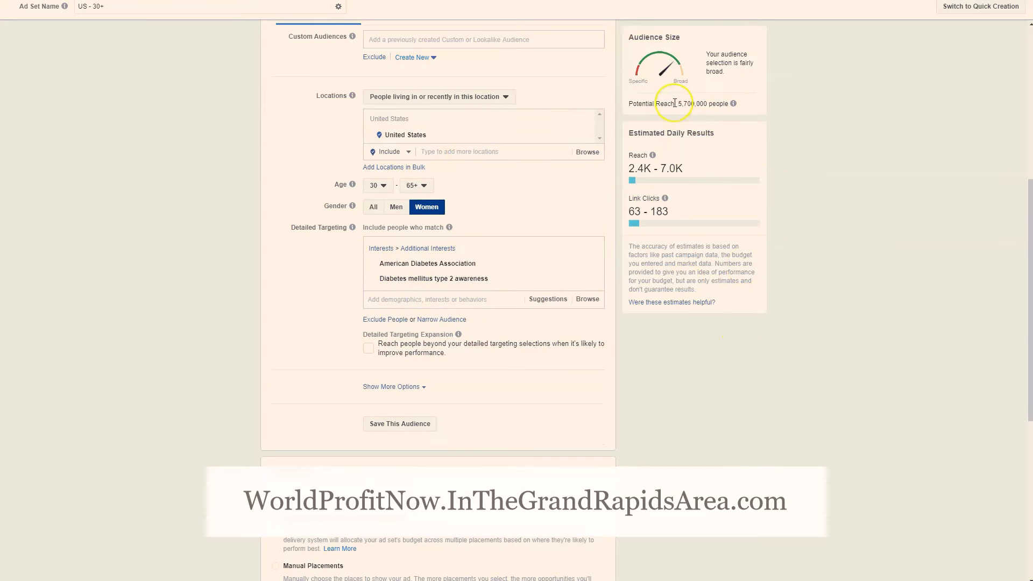
Switch to Manual Placements and limit the Feeds placements to Facebook News Feed only
mouse_move(734, 103)
scroll(538, 377, "down", 2)
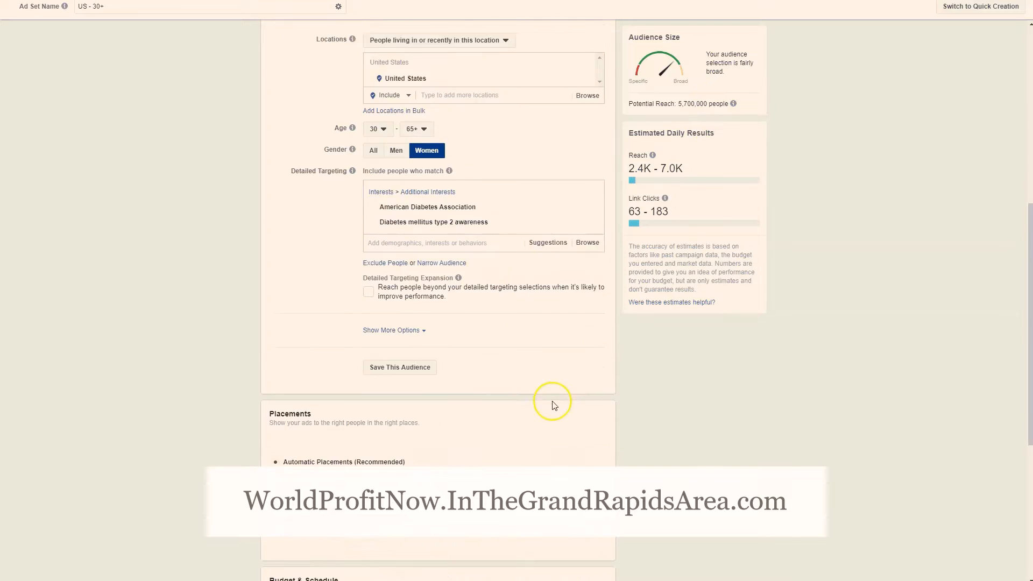
scroll(271, 366, "down", 4)
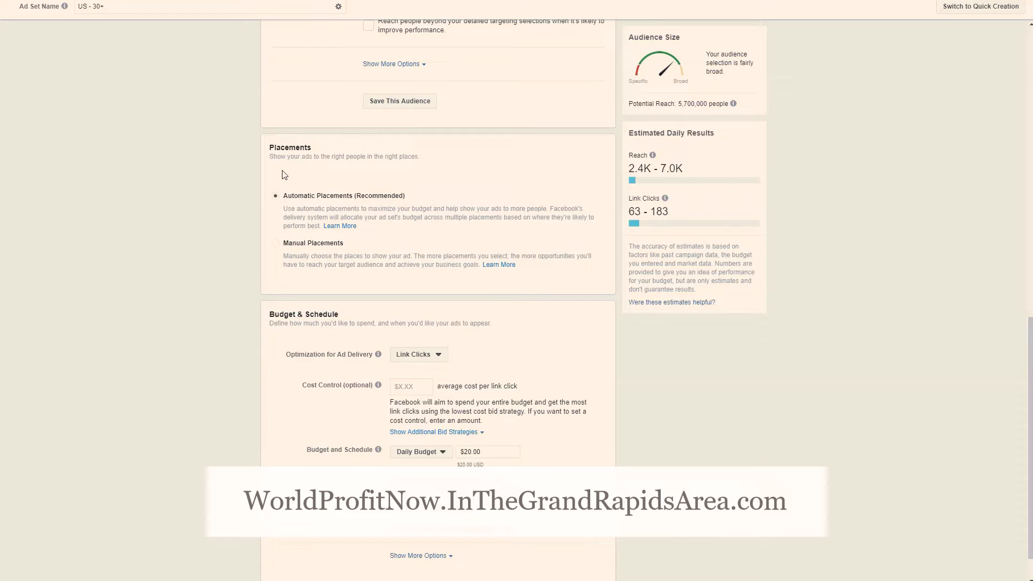
left_click(275, 245)
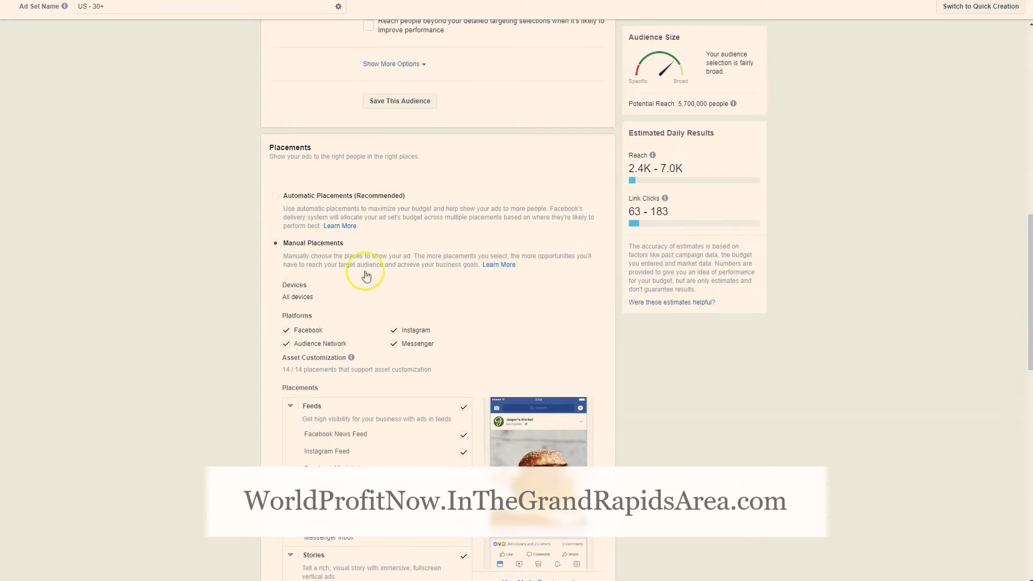
scroll(413, 325, "down", 1)
scroll(413, 325, "down", 1)
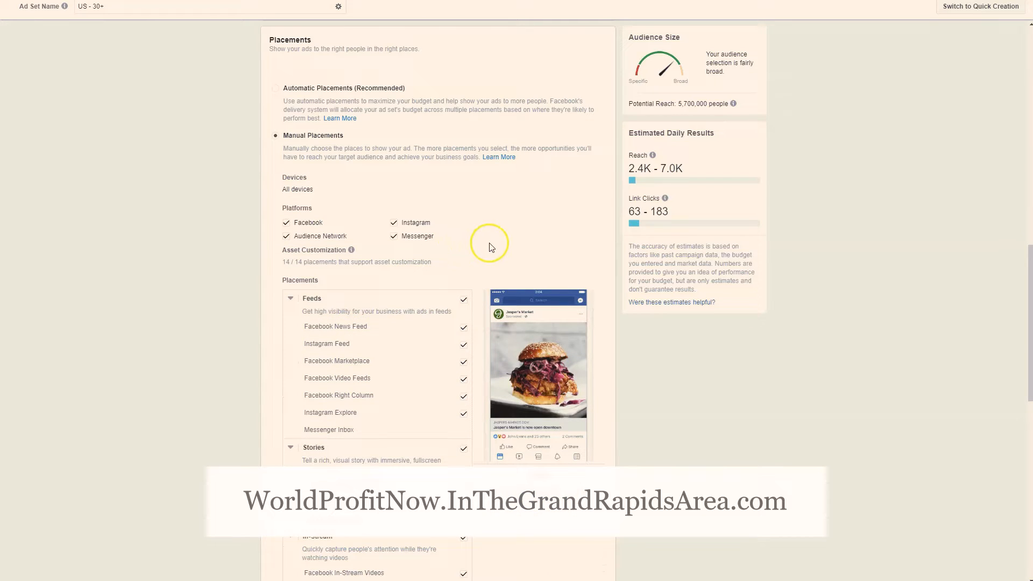
scroll(490, 249, "down", 1)
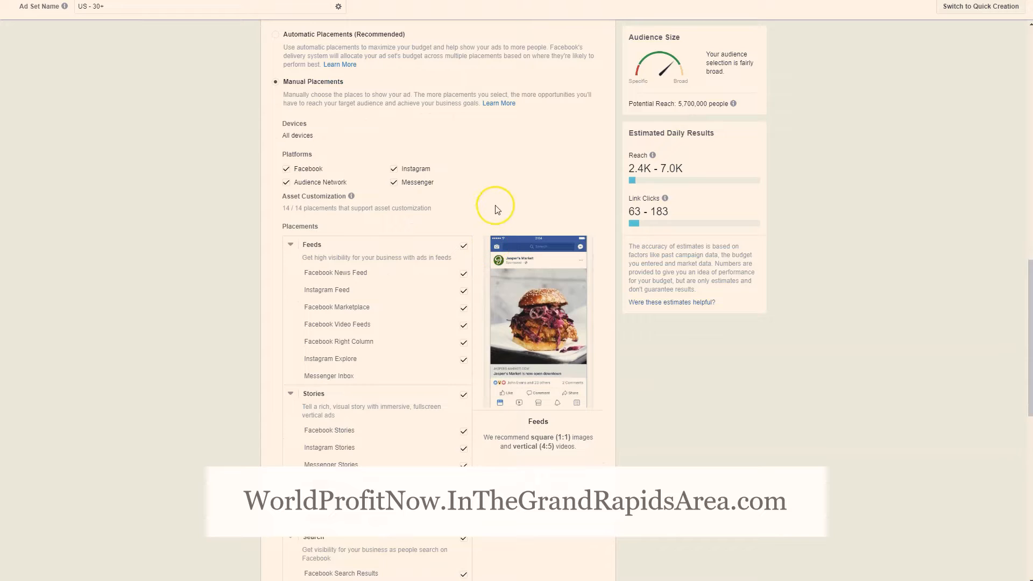
left_click(463, 249)
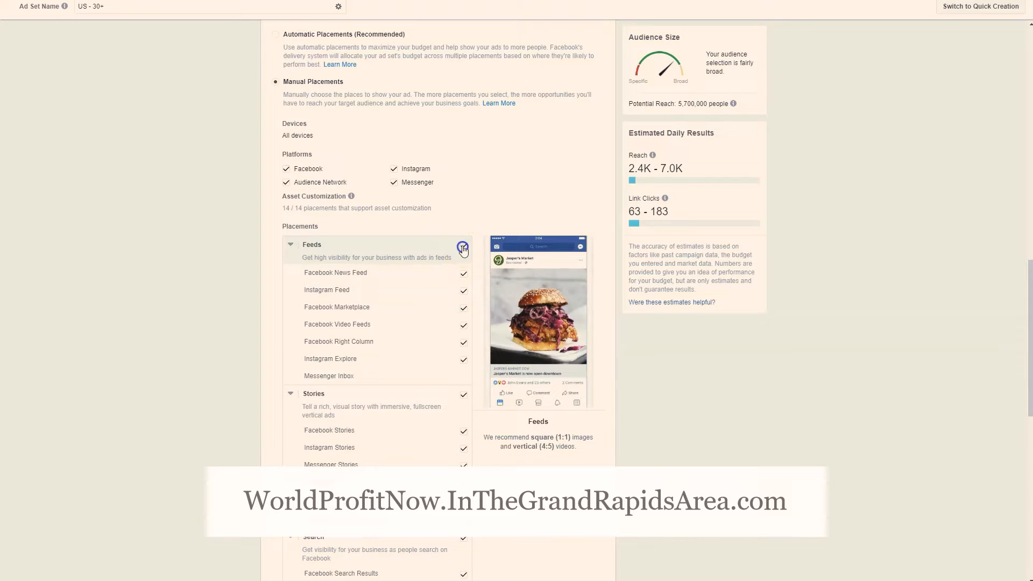
left_click(464, 282)
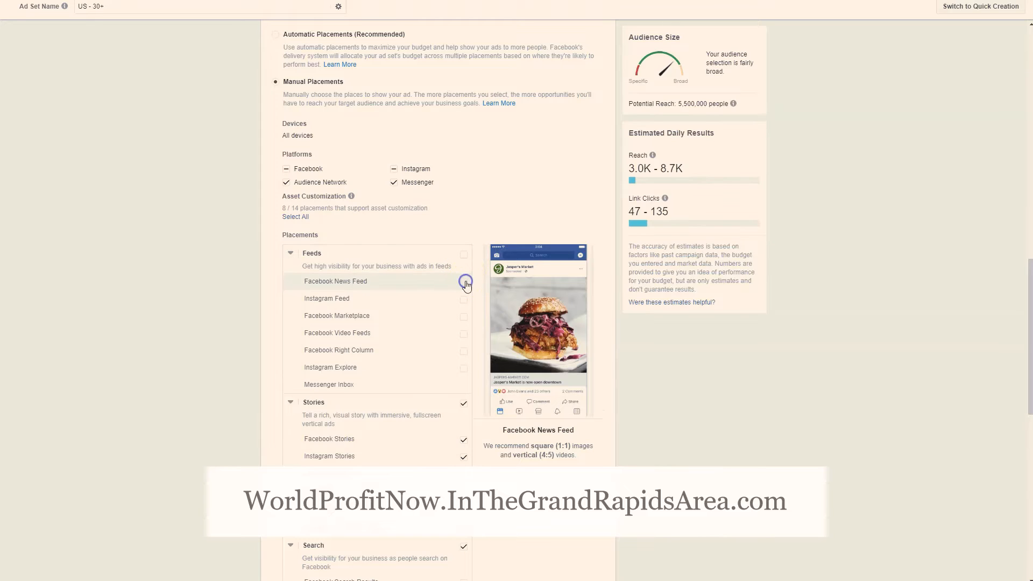
Deselect the Stories, In-Stream, Search, In-Article, and Apps and Sites placement groups
scroll(464, 280, "down", 3)
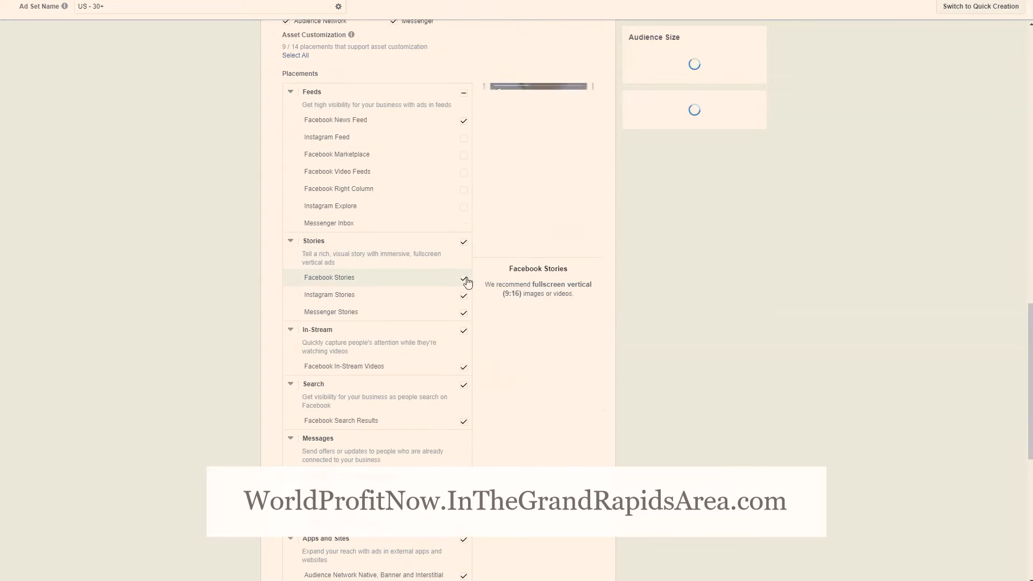
left_click(463, 241)
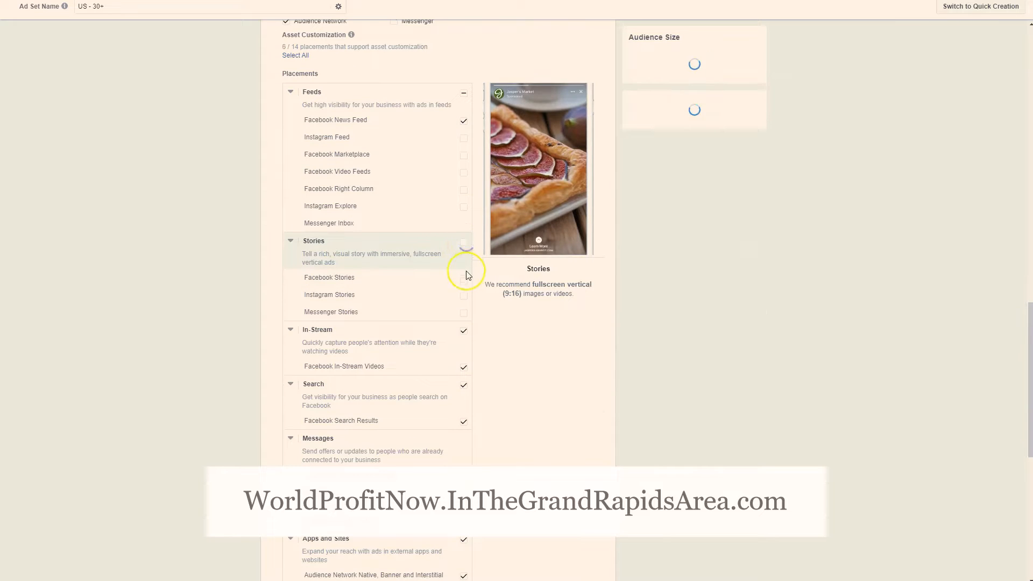
left_click(463, 331)
scroll(490, 377, "down", 2)
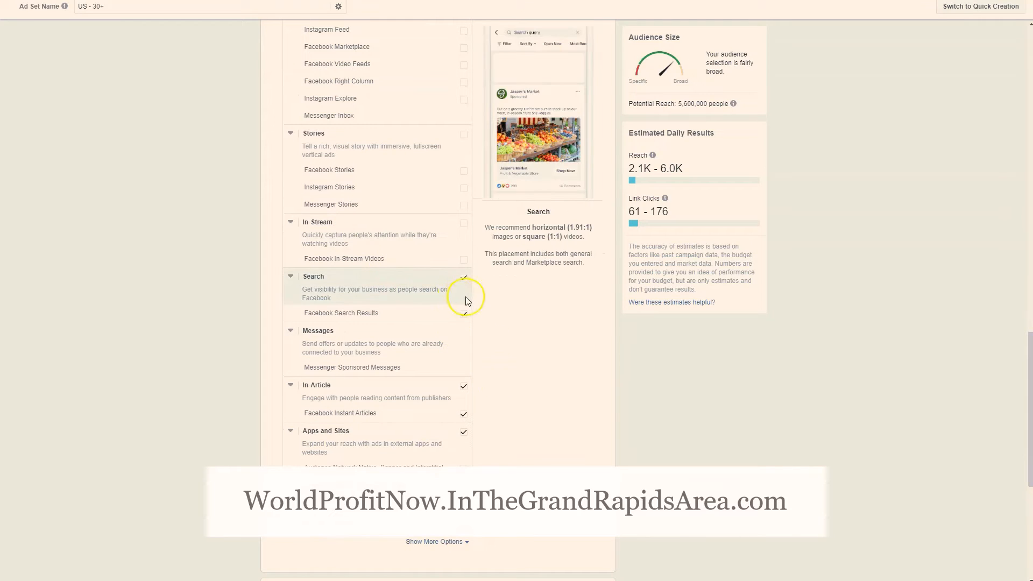
left_click(464, 282)
scroll(462, 318, "down", 2)
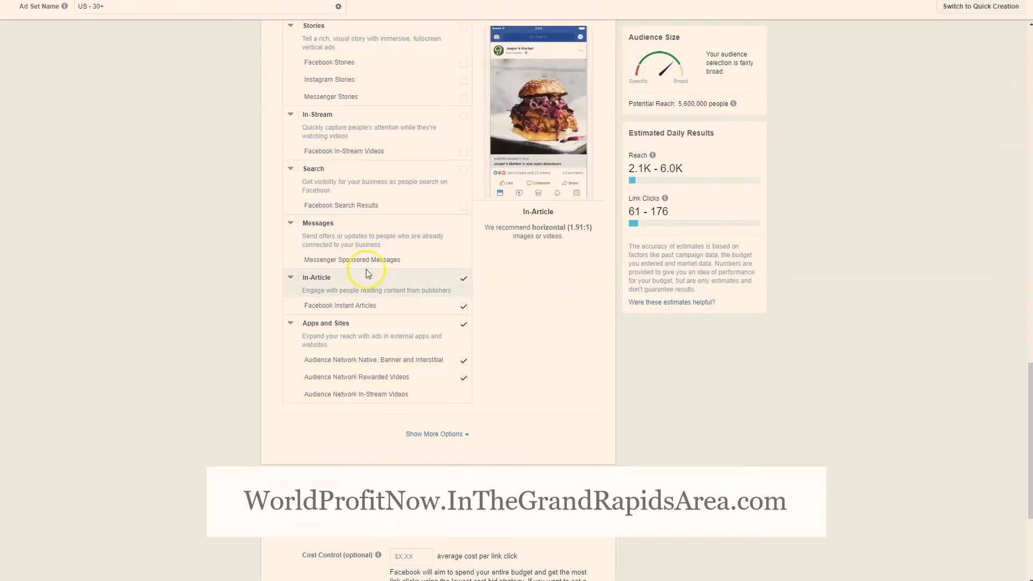
left_click(464, 280)
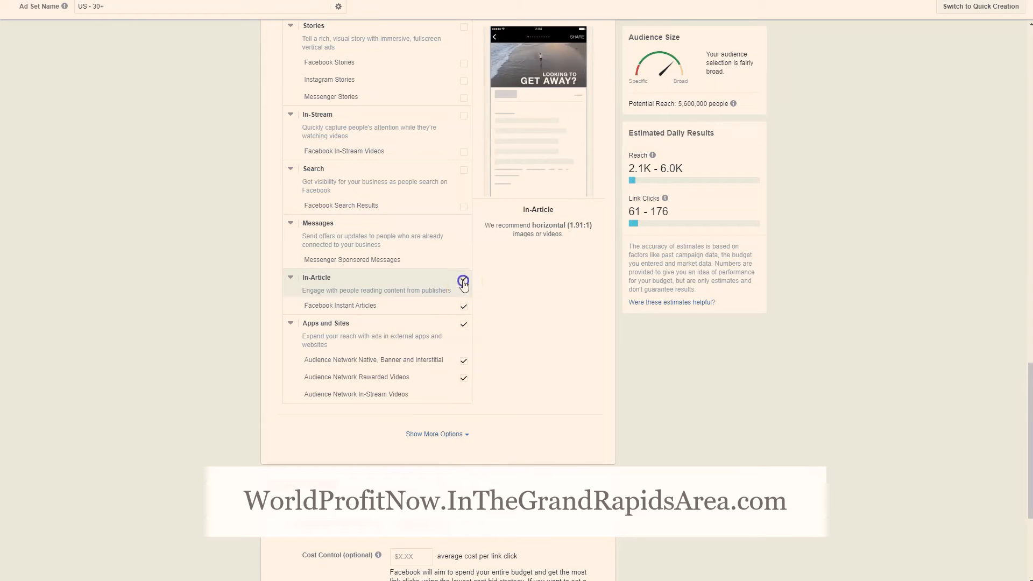
left_click(464, 328)
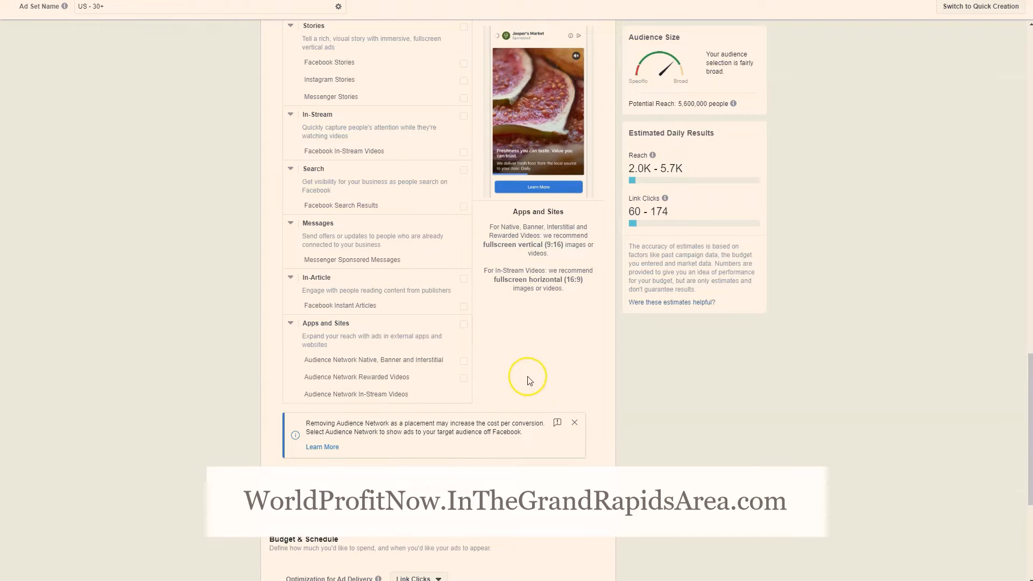
scroll(553, 302, "up", 3)
scroll(553, 302, "up", 5)
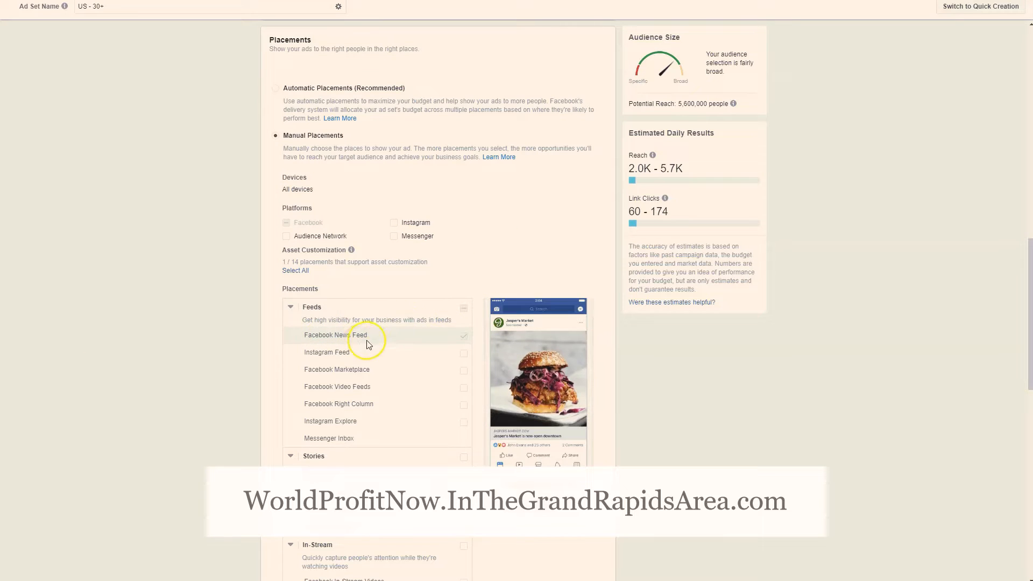
Set the optimization for ad delivery to Landing Page Views in the Budget & Schedule section
scroll(457, 221, "down", 10)
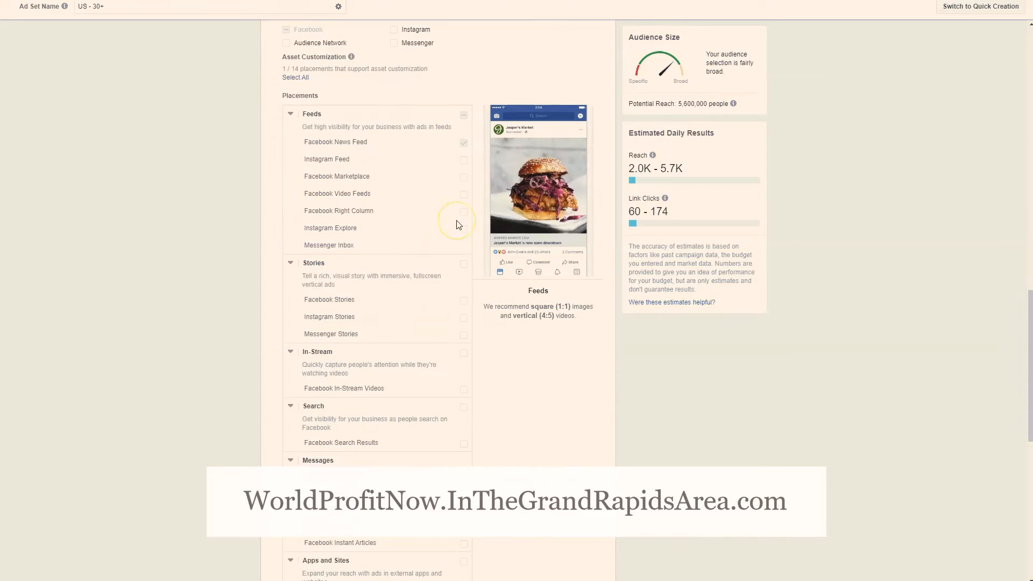
scroll(470, 209, "down", 2)
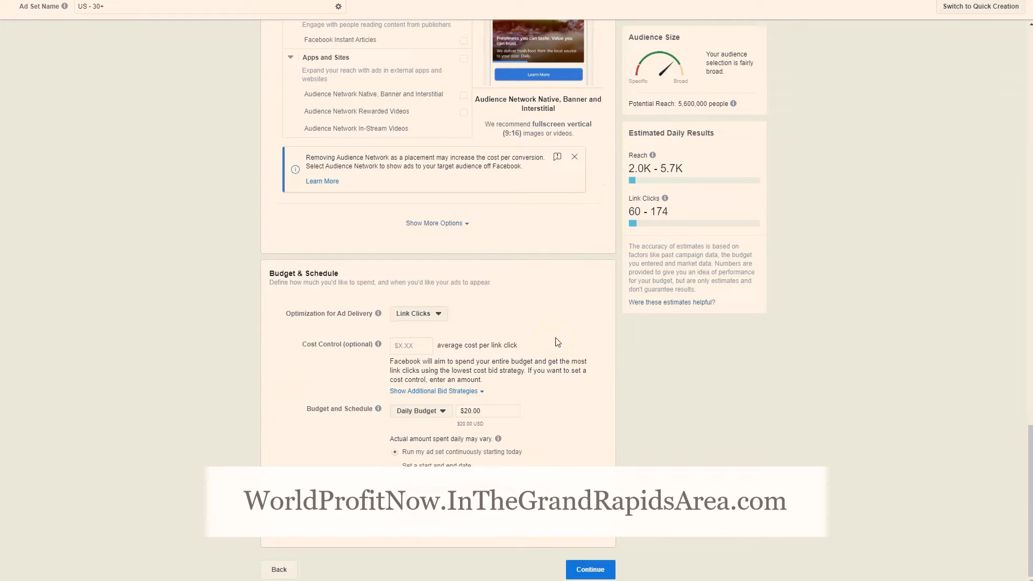
left_click(437, 317)
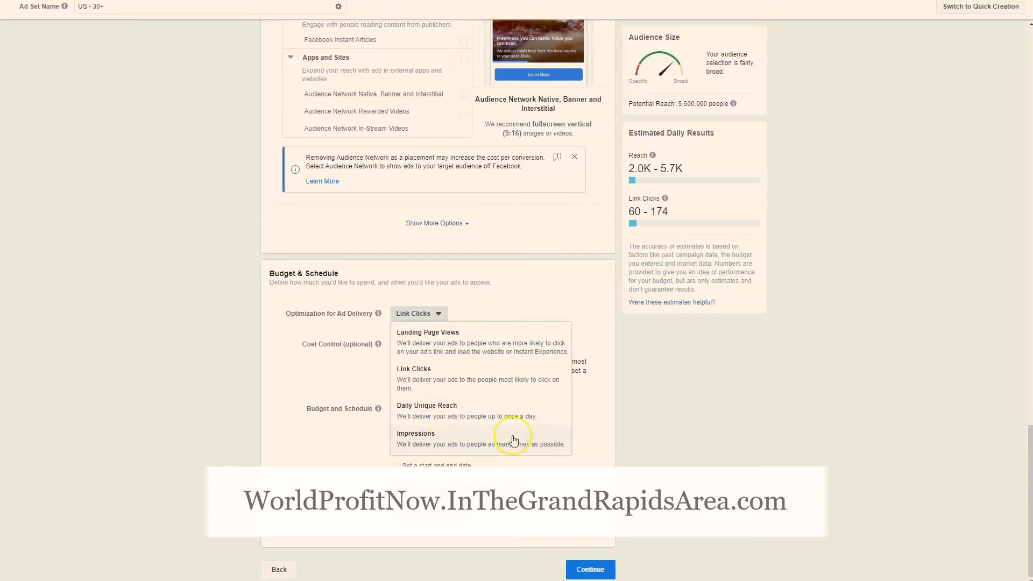
left_click(281, 370)
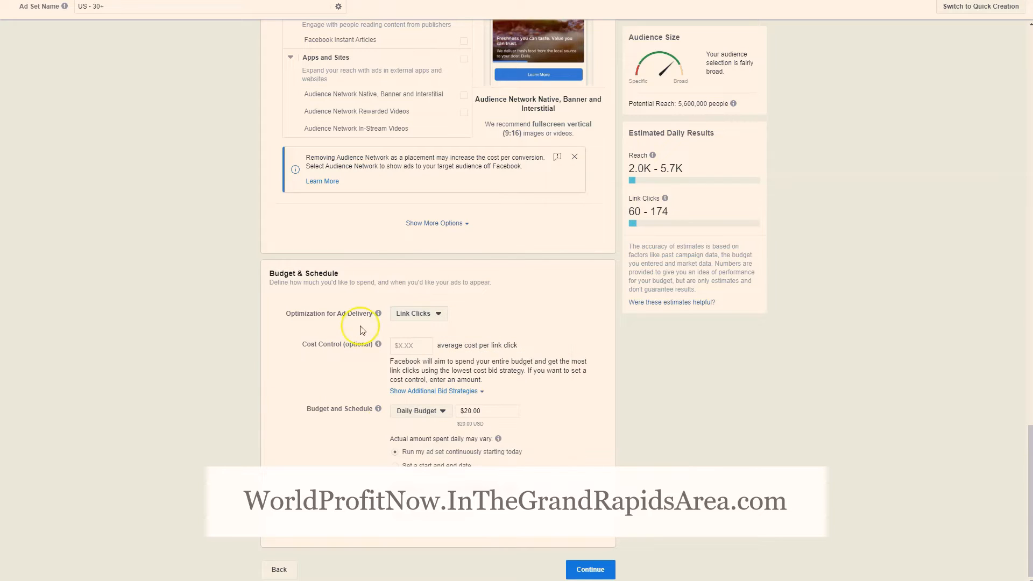
left_click(417, 314)
left_click(517, 340)
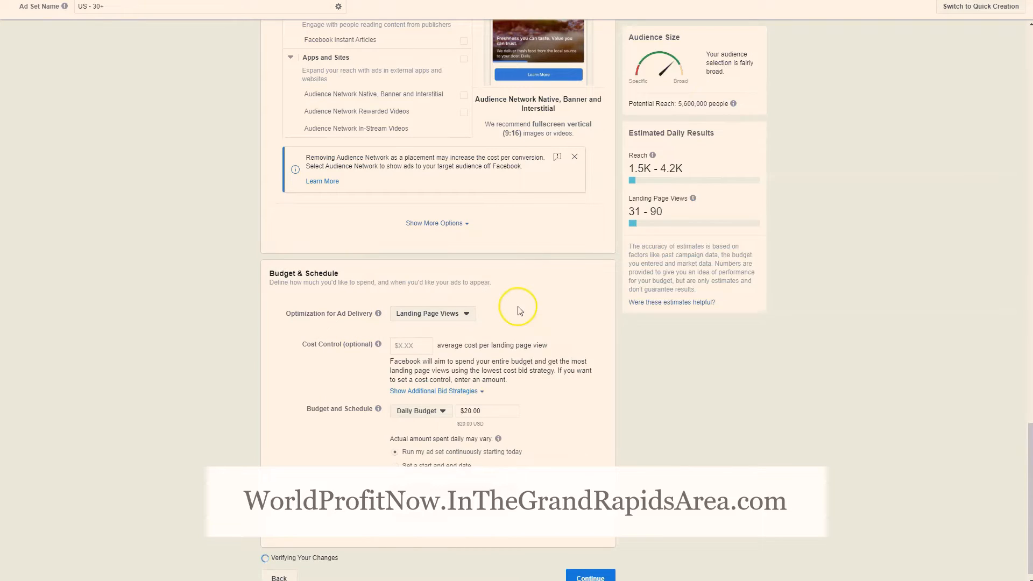
Examine the optional cost control and the daily budget settings of the ad set
mouse_move(379, 345)
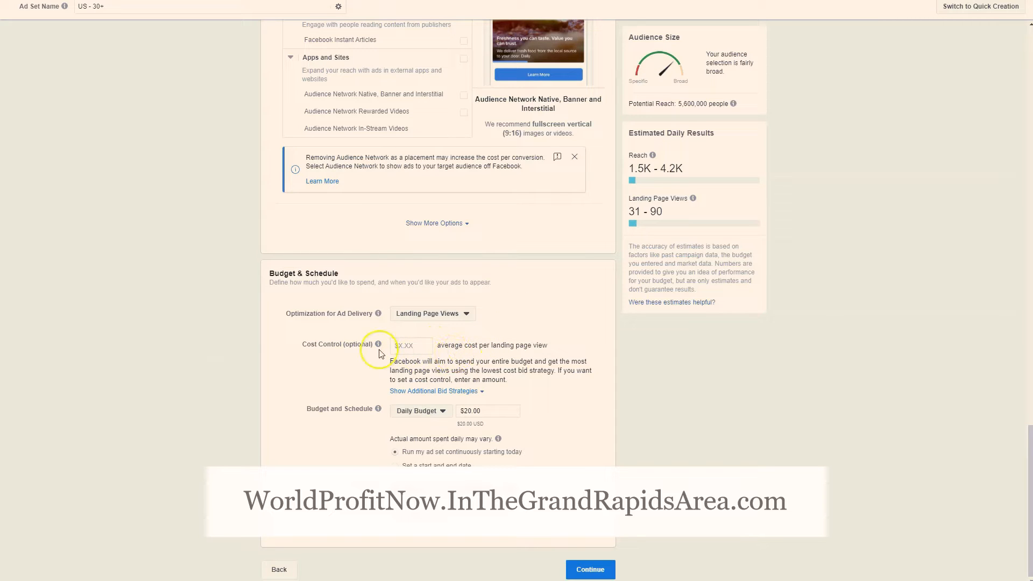
left_click(295, 364)
left_click(413, 345)
left_click(400, 343)
left_click(473, 416)
Check over the ad set settings and continue to the ad creation stage with its format and media options
scroll(673, 431, "up", 15)
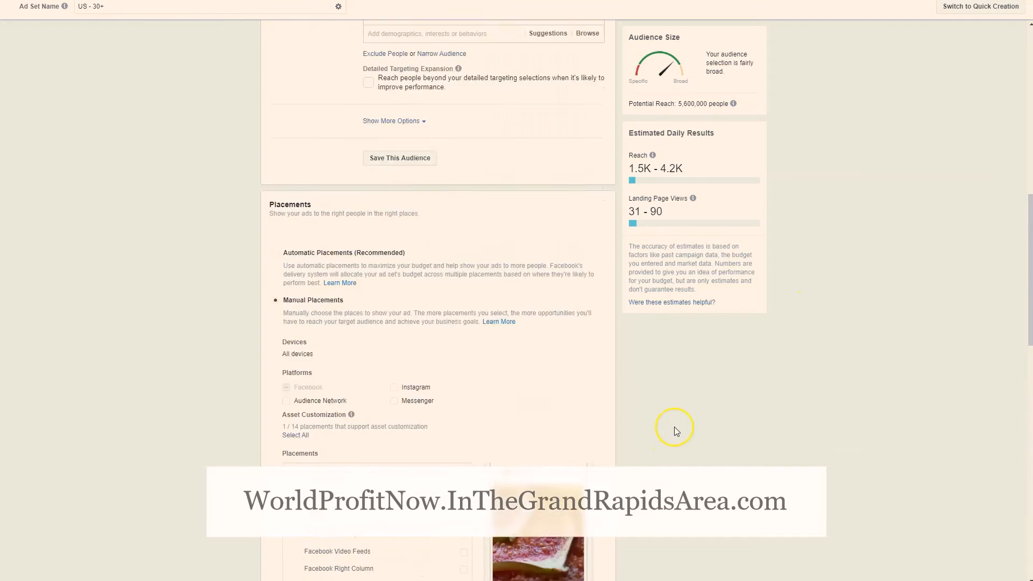
scroll(677, 425, "up", 5)
scroll(676, 420, "down", 20)
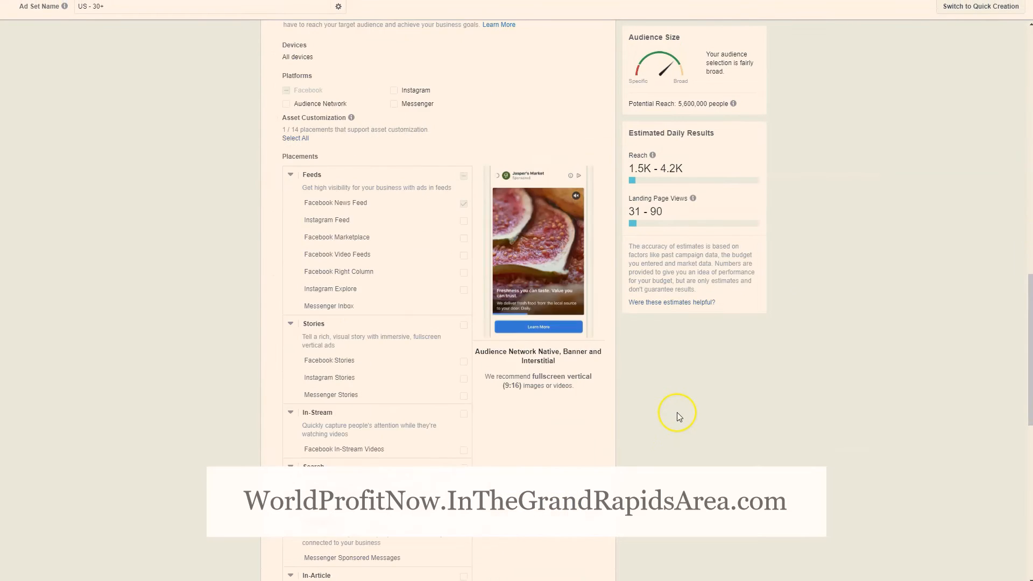
scroll(678, 417, "down", 2)
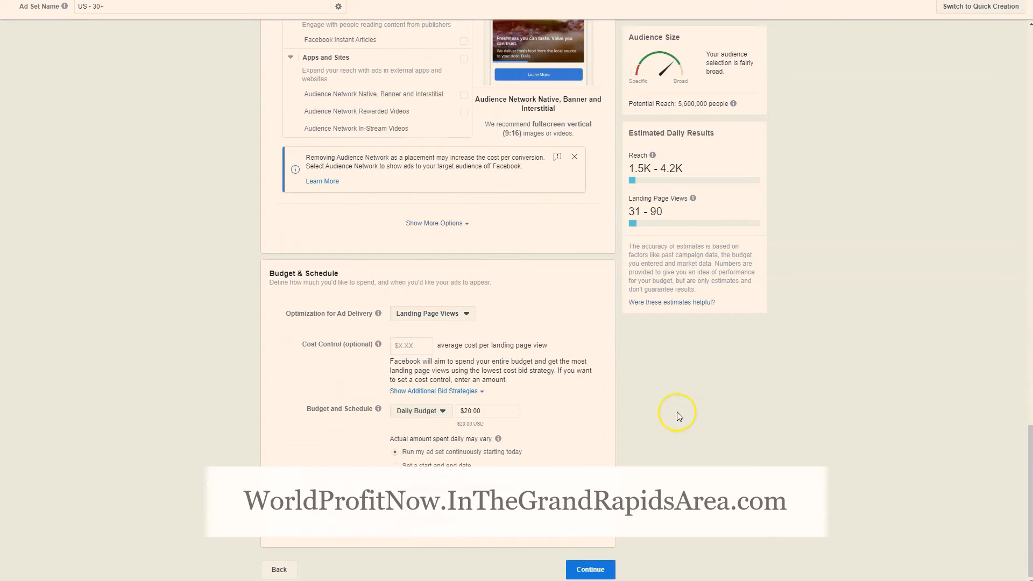
left_click(591, 569)
scroll(761, 238, "down", 1)
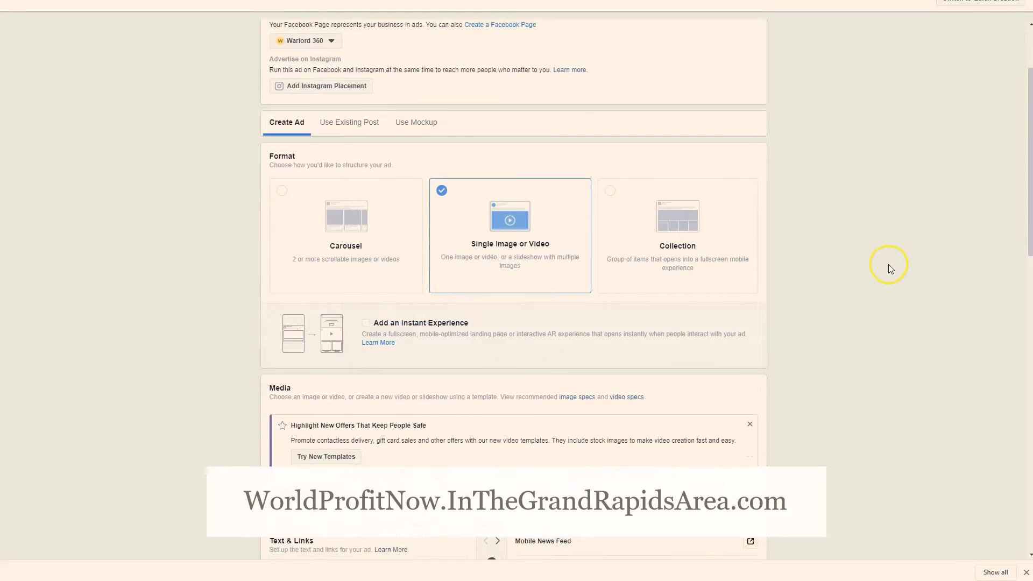
Start adding an image to the ad's Media section and switch the image source to Stock Photos
scroll(889, 226, "down", 1)
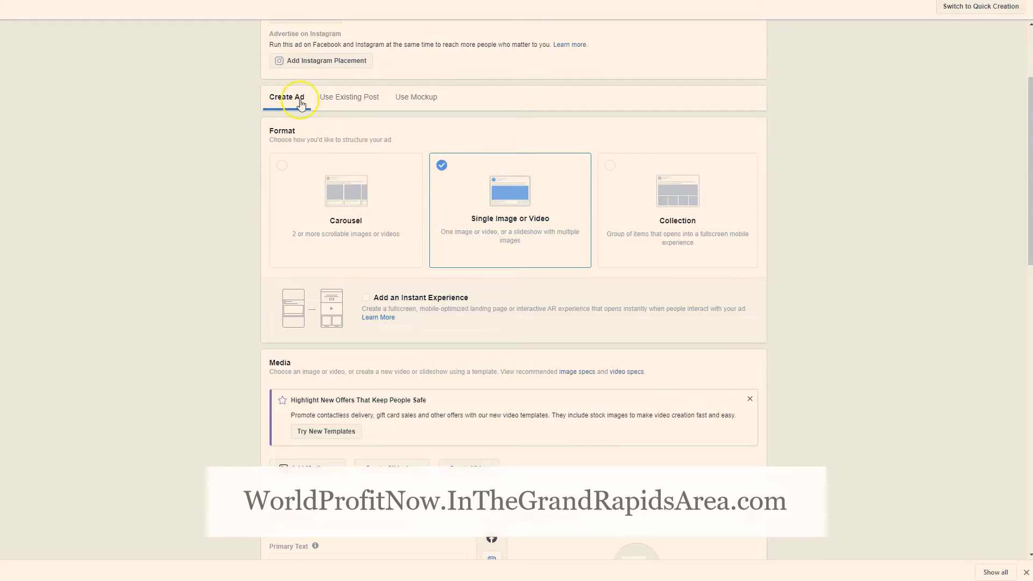
scroll(253, 140, "down", 1)
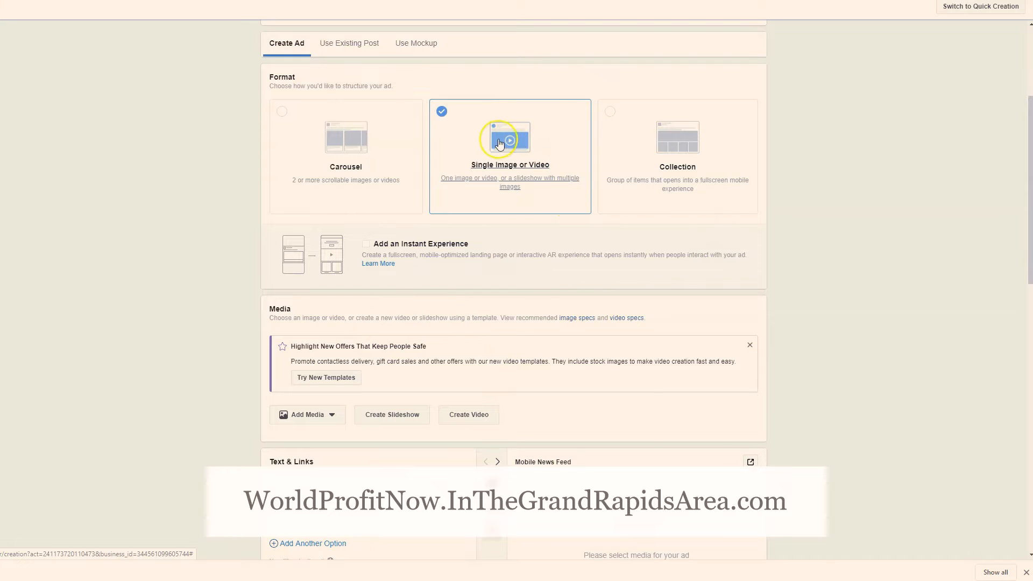
scroll(501, 143, "down", 1)
scroll(500, 143, "down", 2)
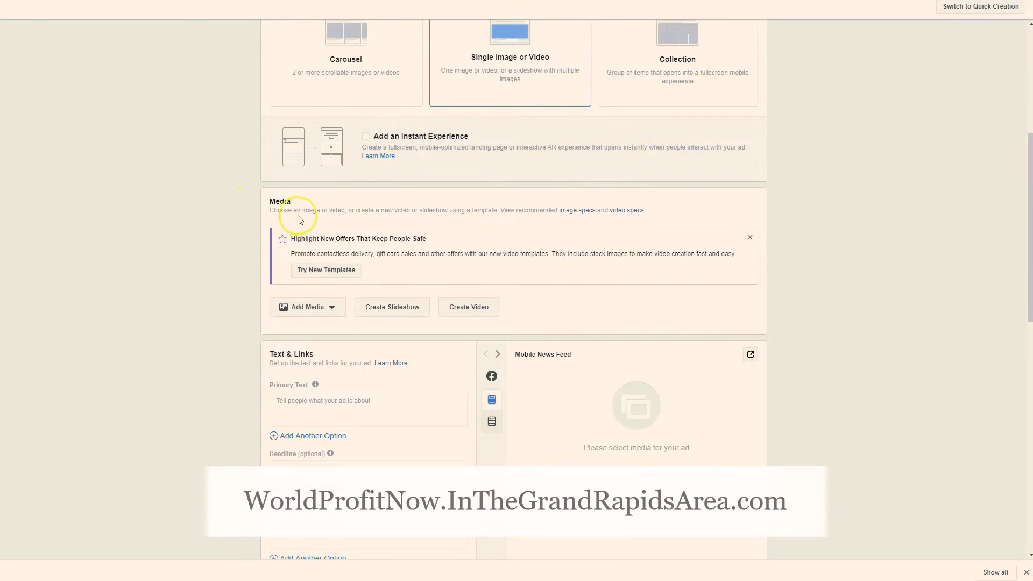
left_click(335, 310)
left_click(317, 330)
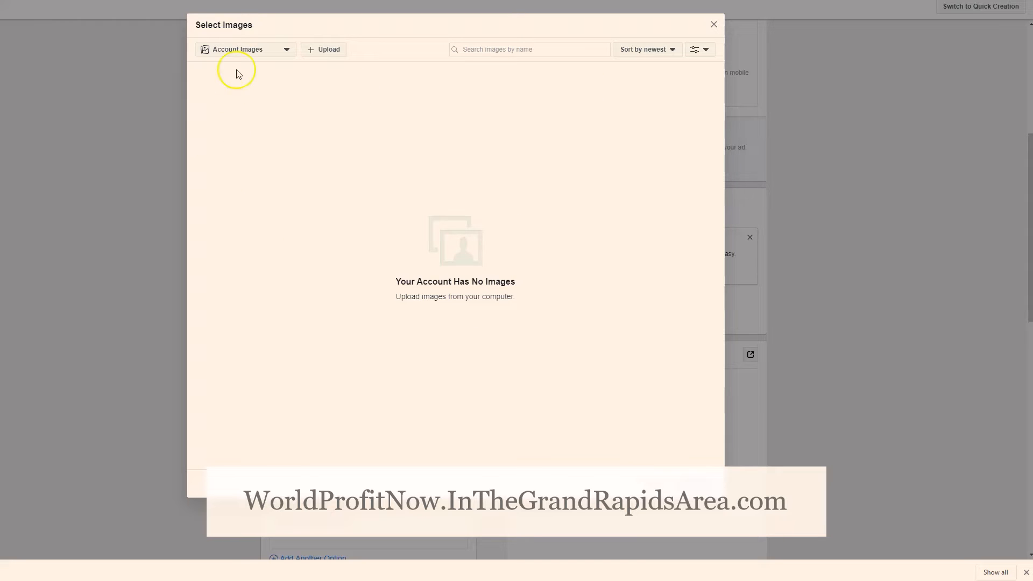
left_click(274, 52)
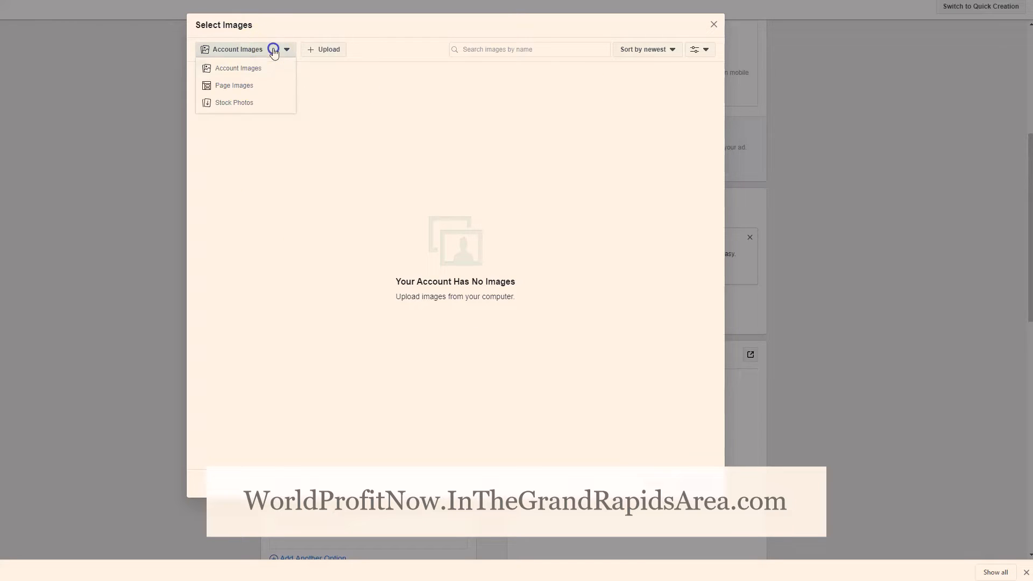
left_click(232, 103)
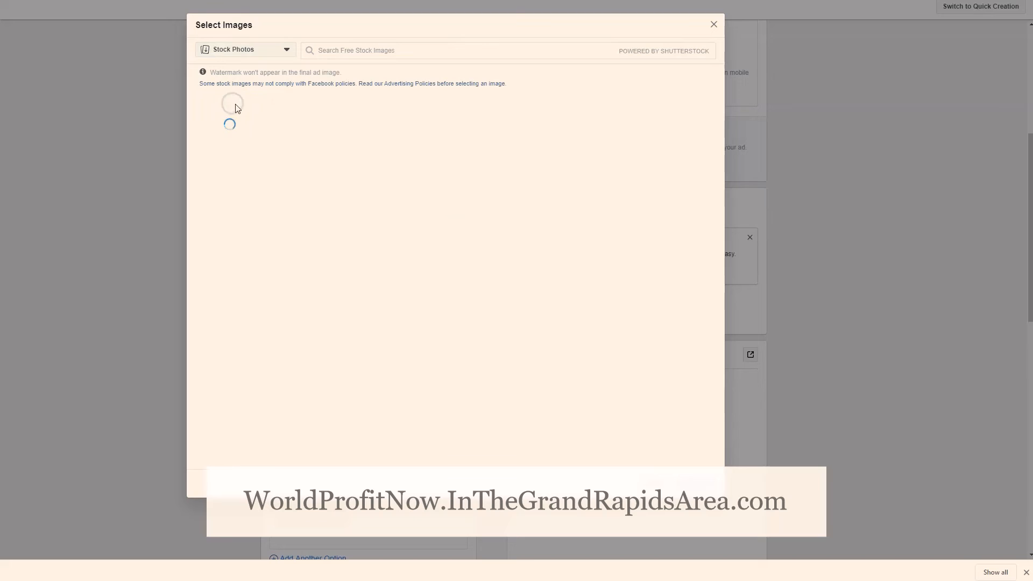
Search the stock photos for "diabetes" and add the image of a gloved hand holding a blue glucose meter beside a pricked finger
left_click(365, 50)
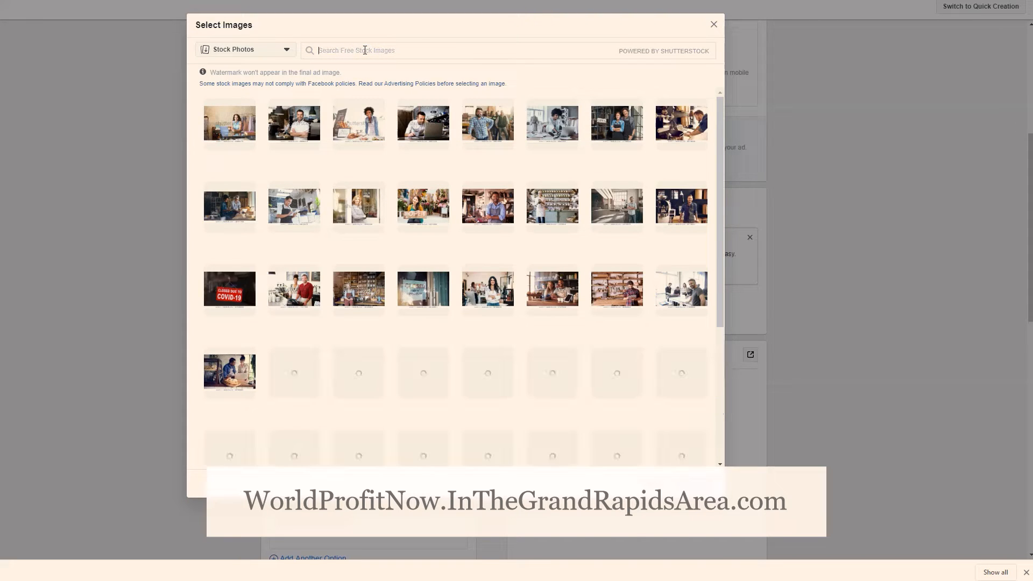
left_click(364, 50)
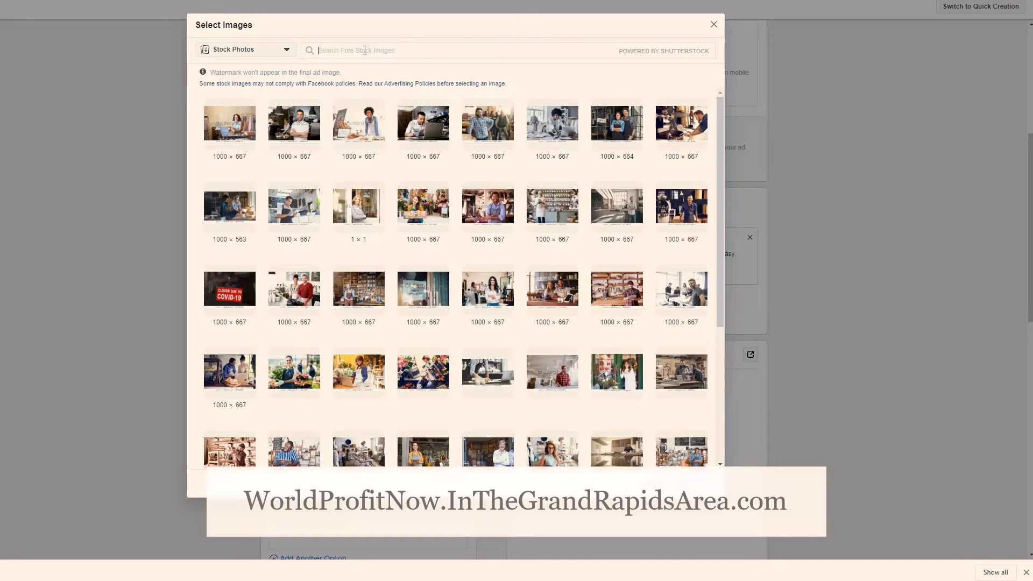
type("diabetes")
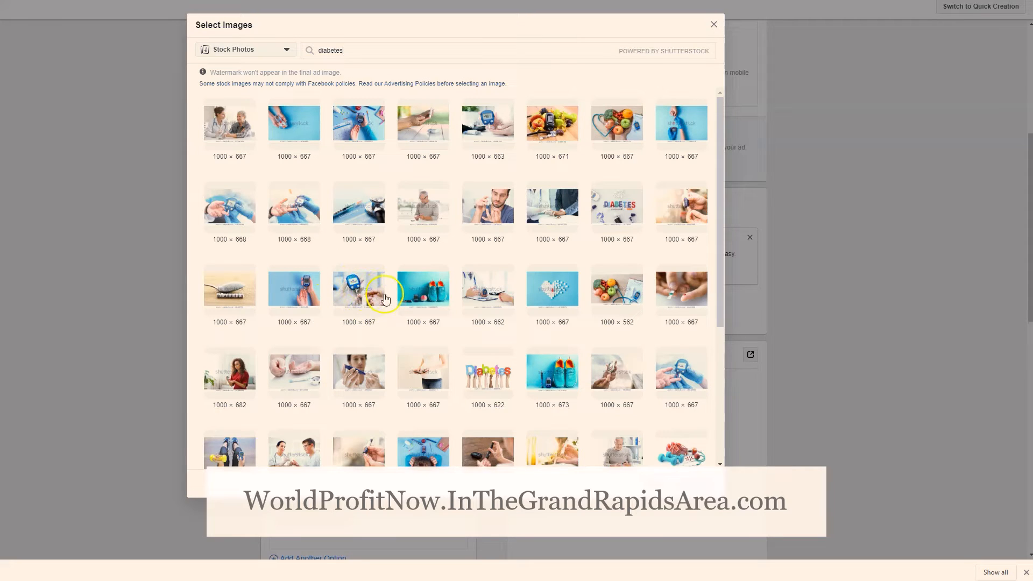
left_click(352, 295)
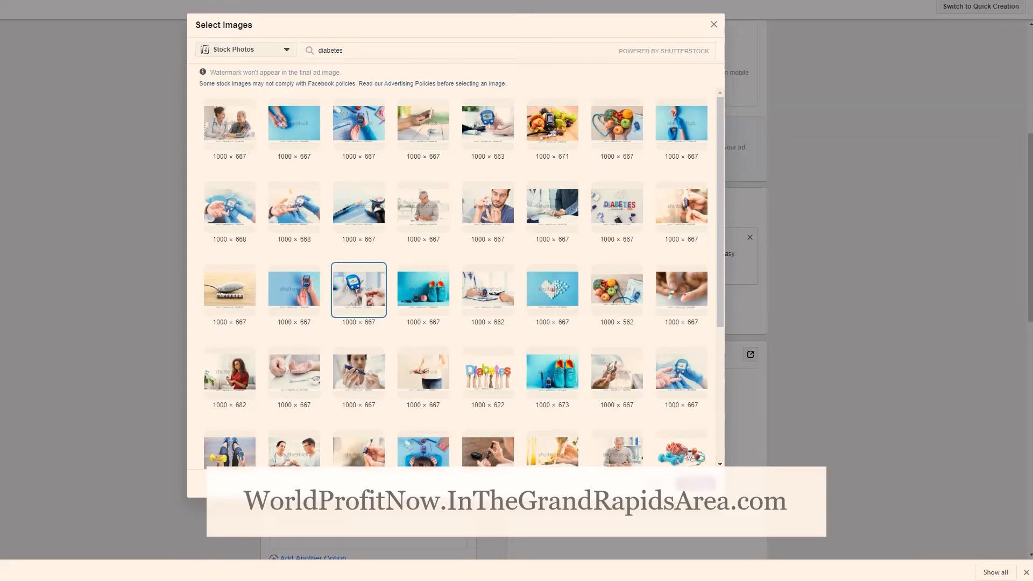
left_click(696, 484)
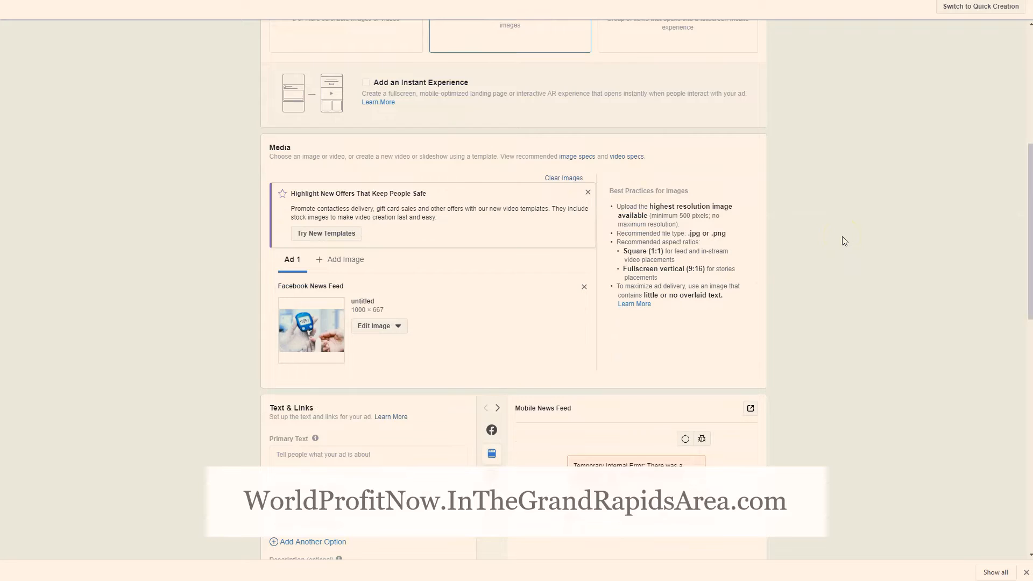
Preview the ad image in the Desktop News Feed and return to the Mobile News Feed preview
scroll(844, 241, "down", 1)
scroll(843, 241, "down", 1)
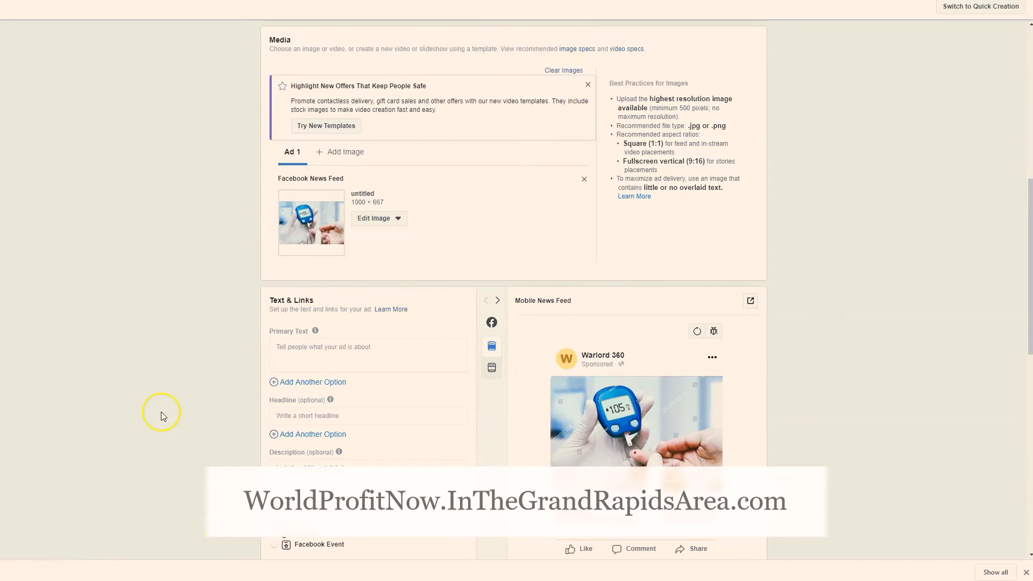
scroll(166, 411, "down", 1)
mouse_move(493, 299)
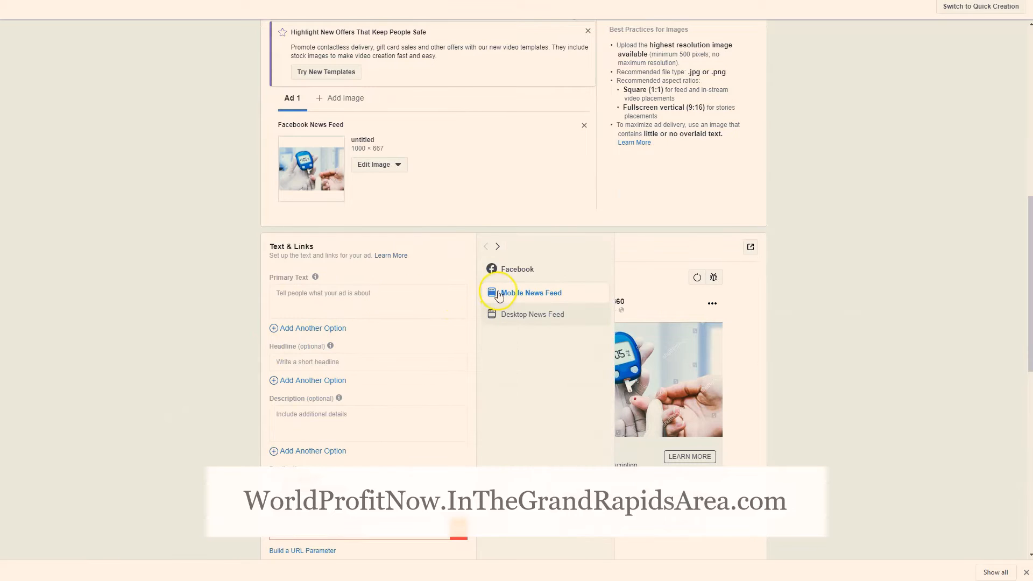
left_click(495, 317)
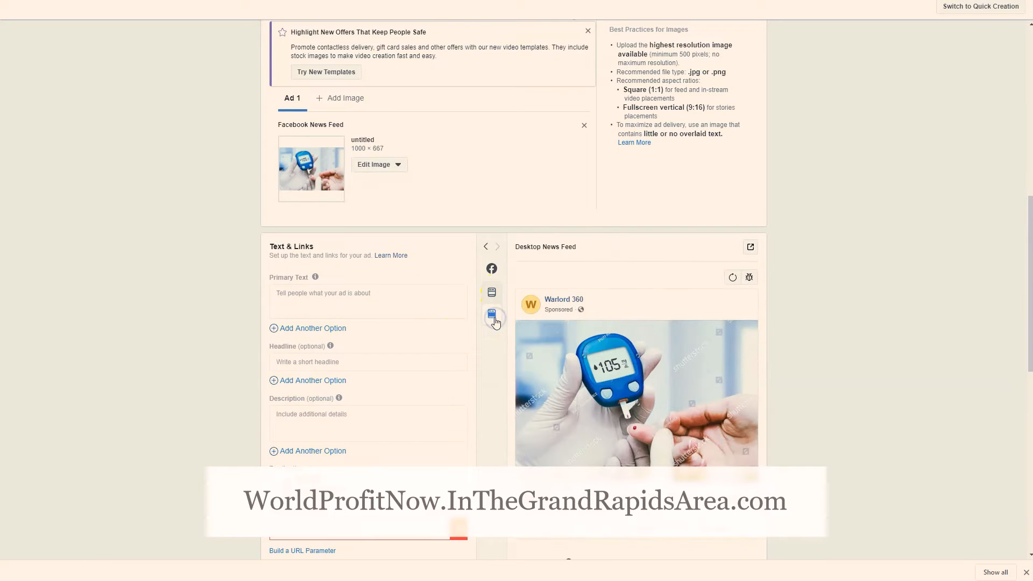
left_click(491, 292)
scroll(454, 235, "up", 2)
scroll(454, 242, "down", 2)
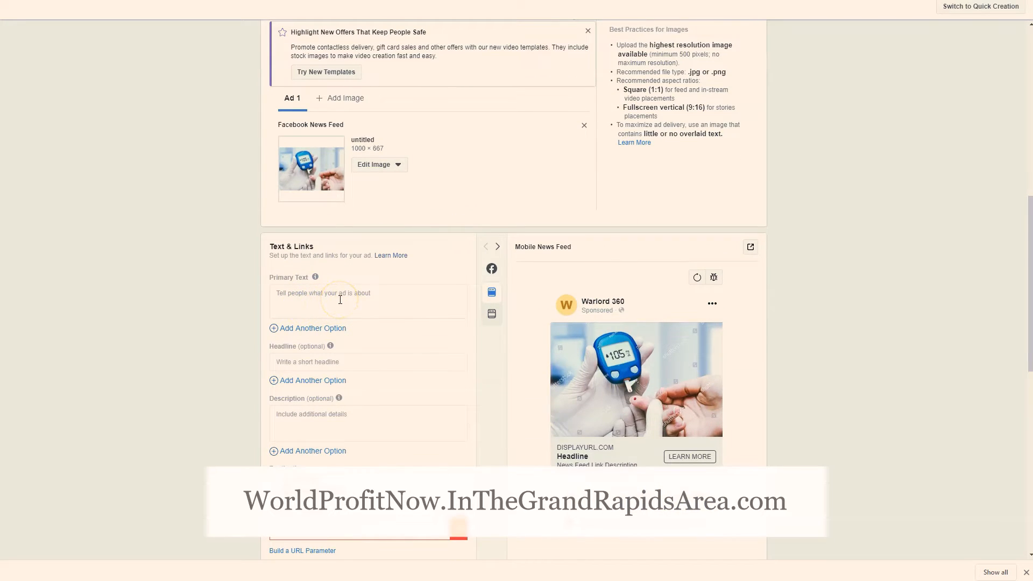
Set the ad description to "Get Your Blood Glucose Monitor Today" and the headline to "New Glucose Monitor"
scroll(377, 307, "down", 2)
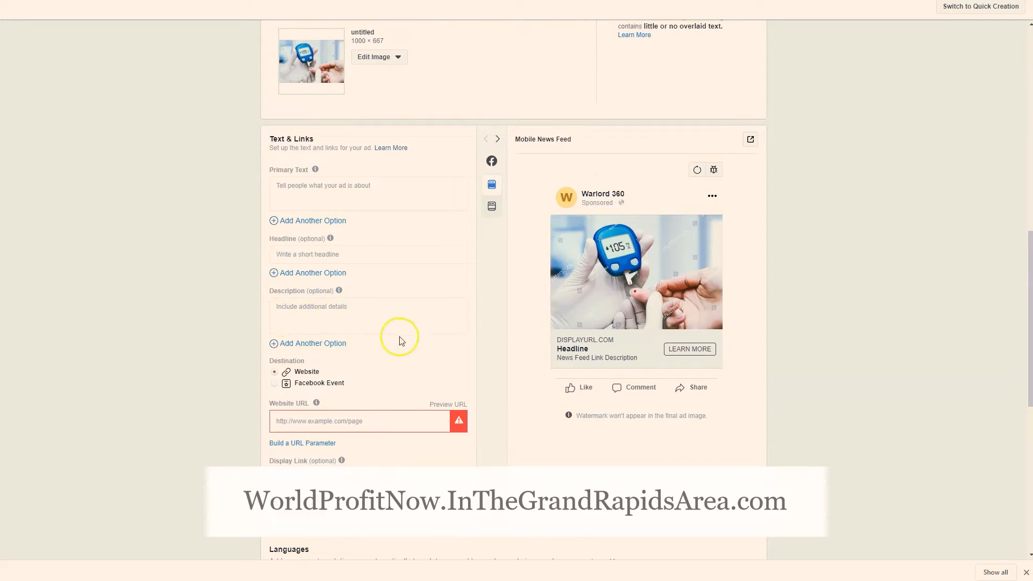
left_click(345, 315)
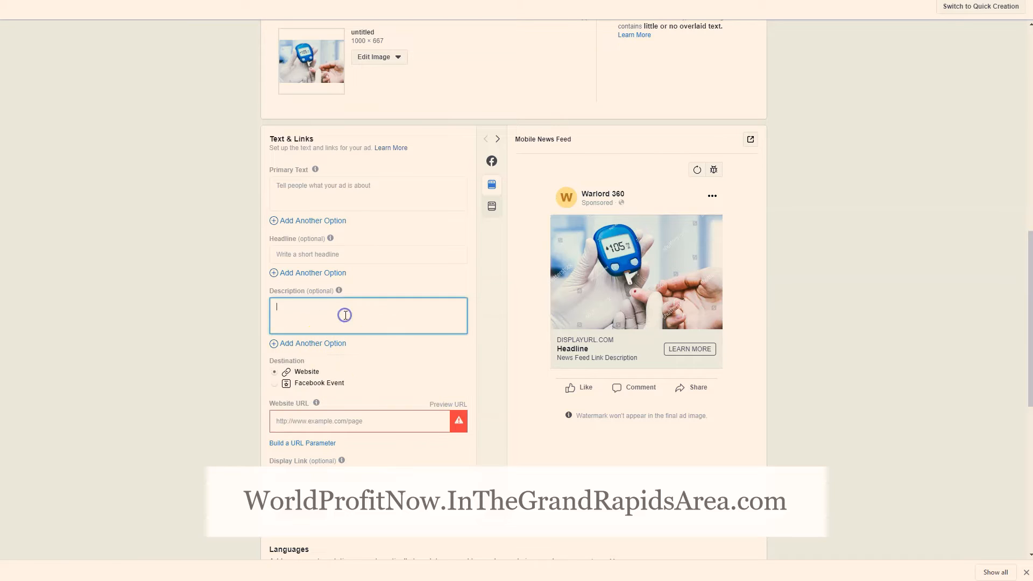
left_click(345, 312)
type("Get Your Blood Glucose Monitor Today")
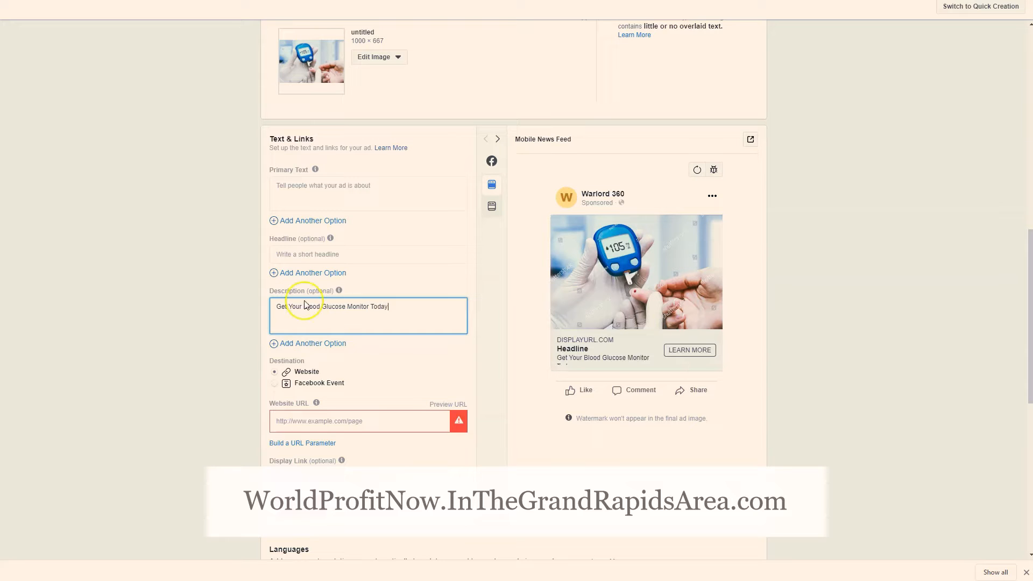
left_click(194, 313)
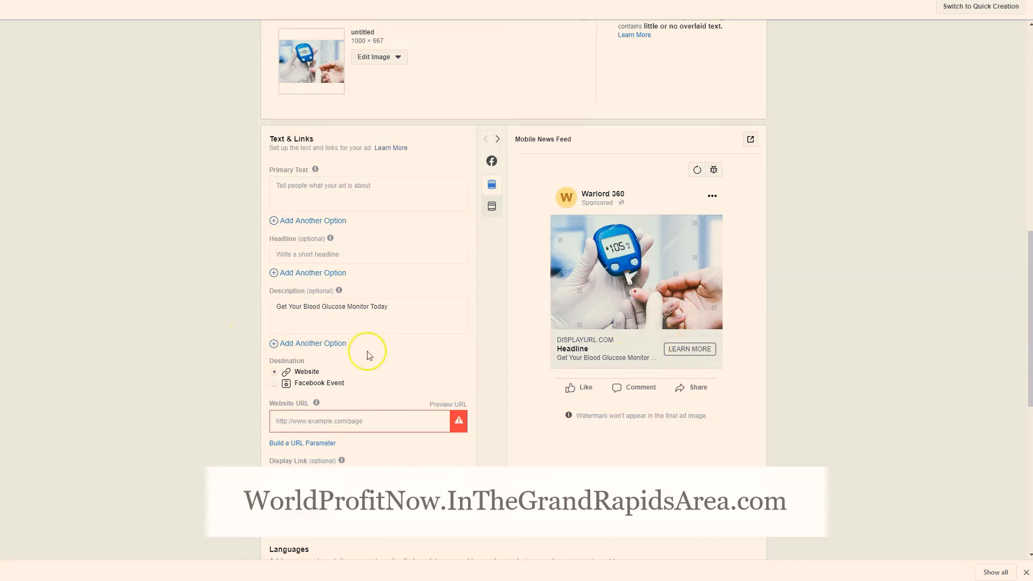
left_click(377, 257)
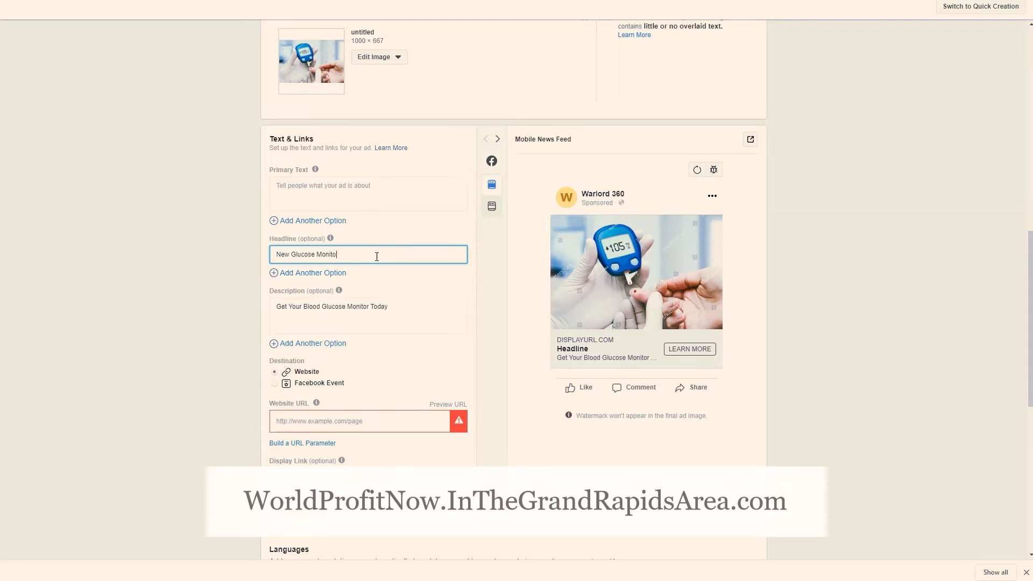
left_click(157, 248)
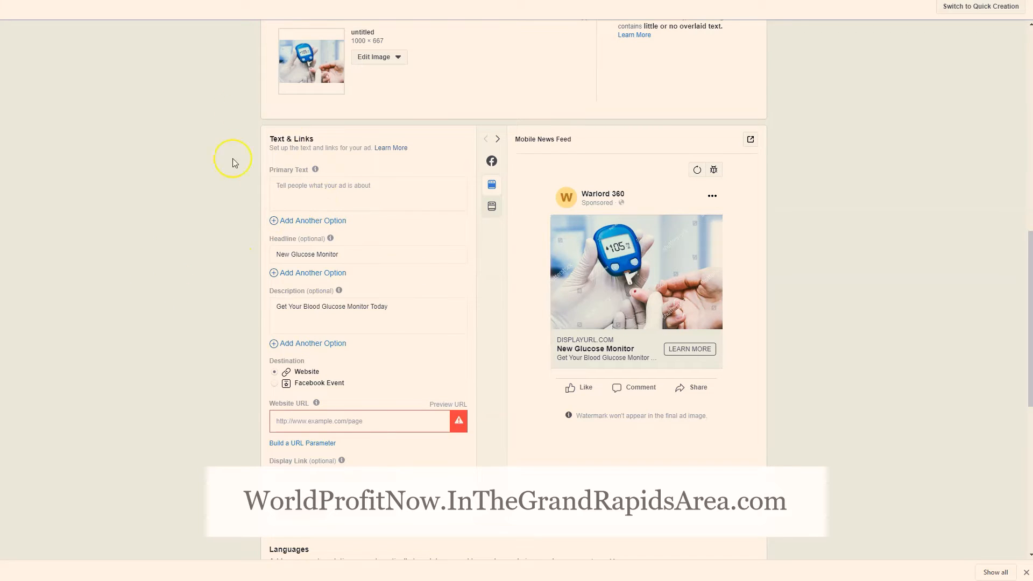
Paste the copied three-paragraph text about blood sugar control and glucose meters as the ad's Primary Text
left_click(323, 186)
left_click(253, 190)
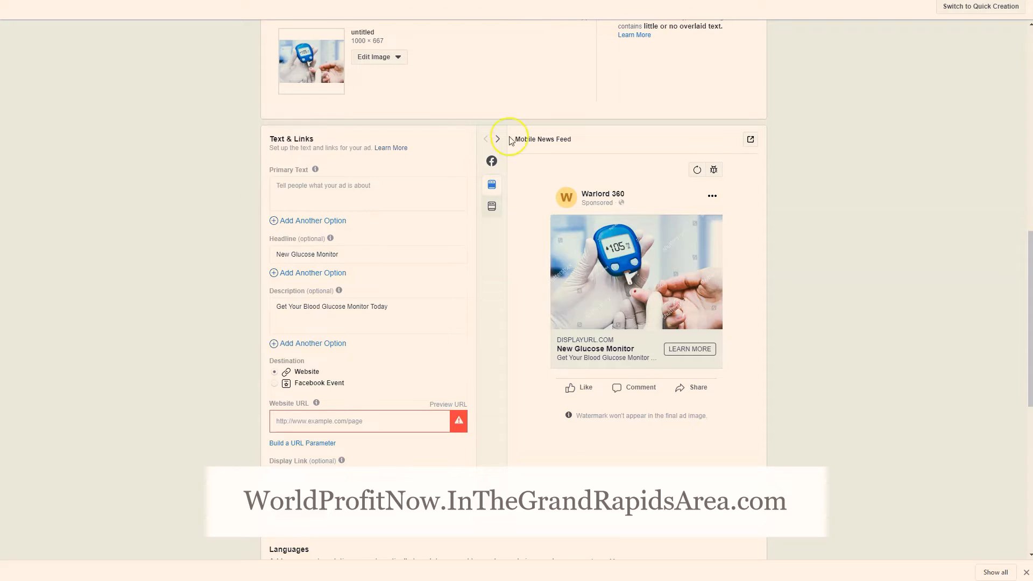
left_click(333, 190)
type("Controlling your blood sugar, or blood glucose, level is key to managing diabetes. Accurate test results help people with diabetes adjust their diet, exercise routine, and treatment plan—which might help prevent complications and reduce the risk of seizures, kidney disease, nerve damage, and blindness.  Anyone with diabetes can benefit from testing. Blood glucose monitoring can be important for those taking insulin or other diabetes medications, for women with gestational diabetes (diagnosed during pregnancy), and for people having difficulty controlling their diabetes.  Today's blood glucose meters are smaller, faster, and more accurate than older models, and they come with more features. We tested 18 models priced between $15 and $30. Use our guide to help you find the best monitor for your needs.")
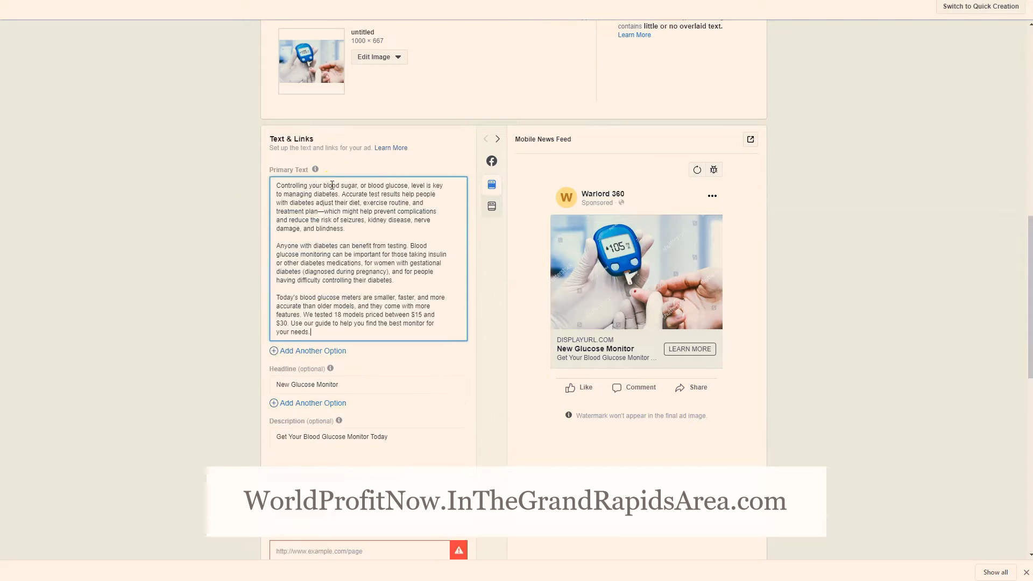
left_click(220, 215)
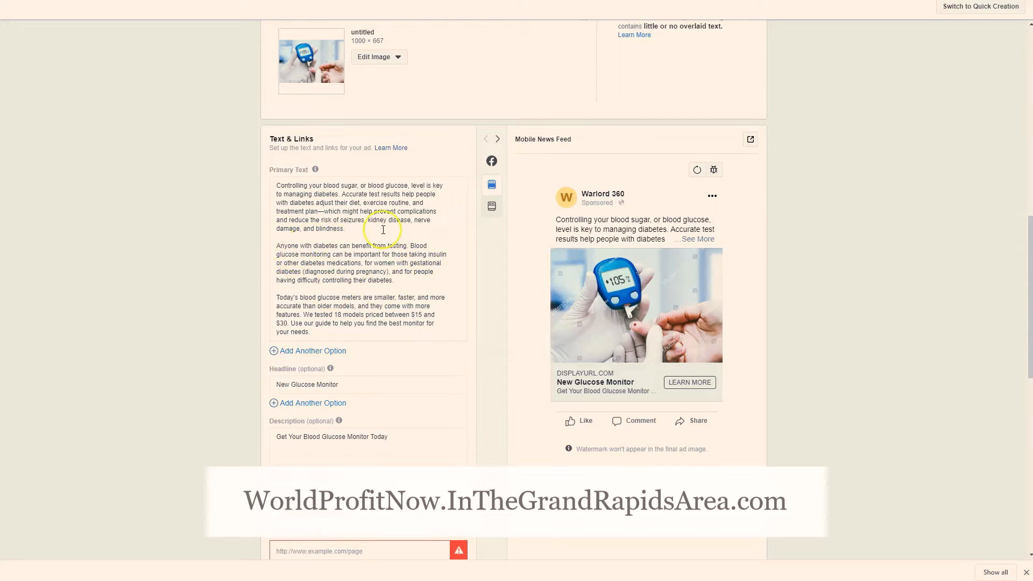
scroll(382, 230, "down", 1)
scroll(383, 230, "down", 4)
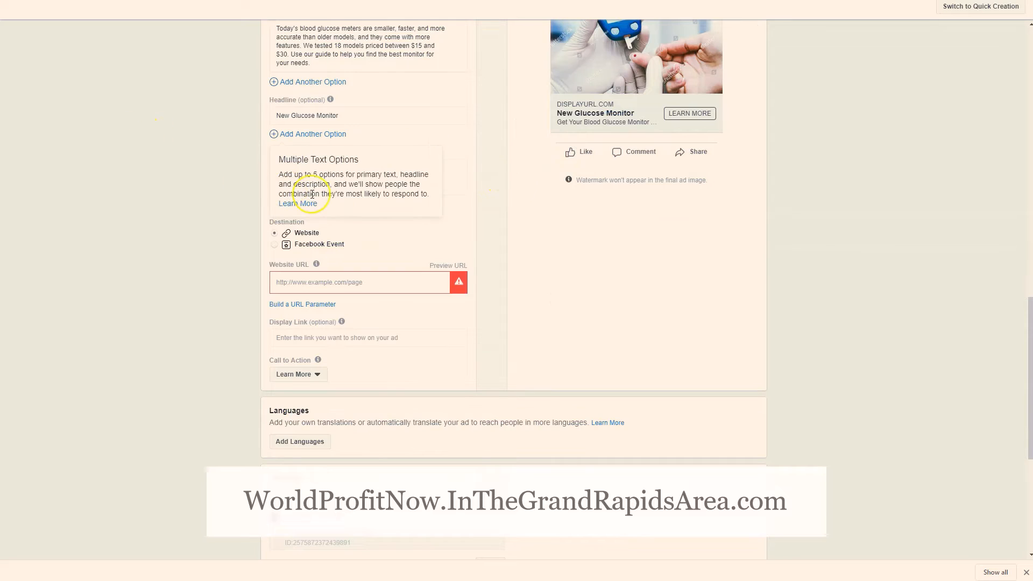
scroll(528, 135, "up", 2)
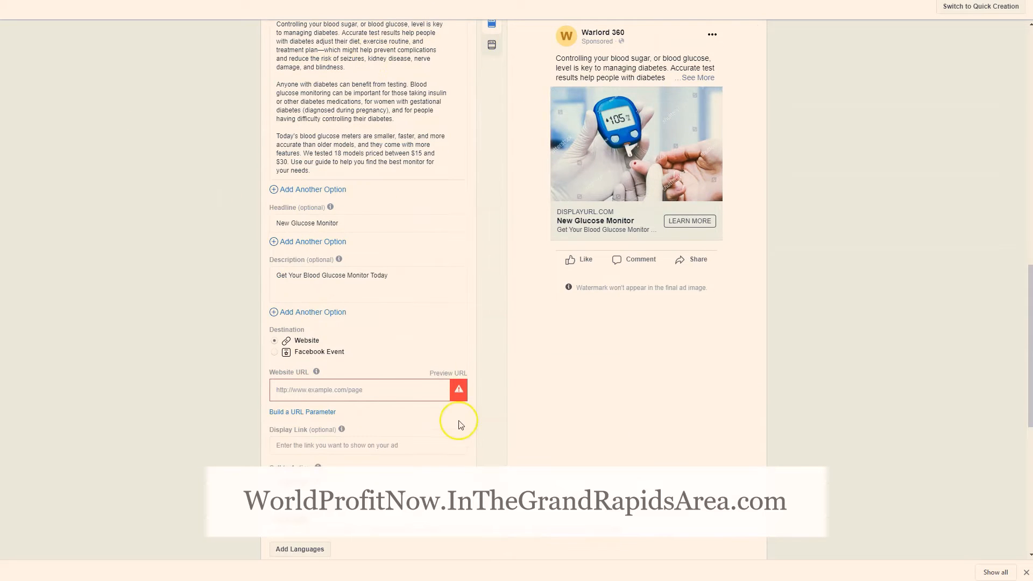
scroll(377, 387, "down", 1)
left_click(362, 340)
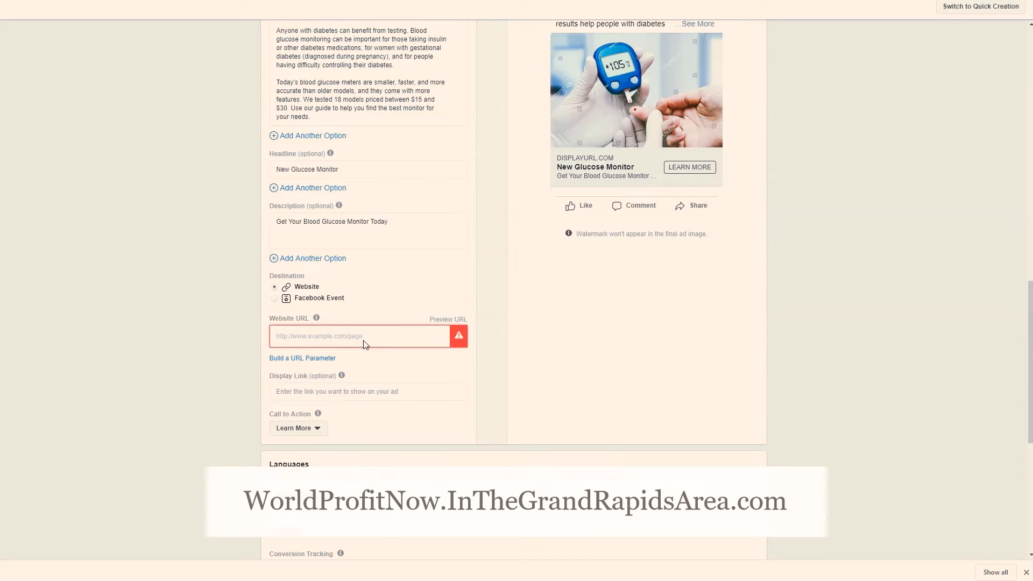
type("https://glucosedia")
left_click(190, 318)
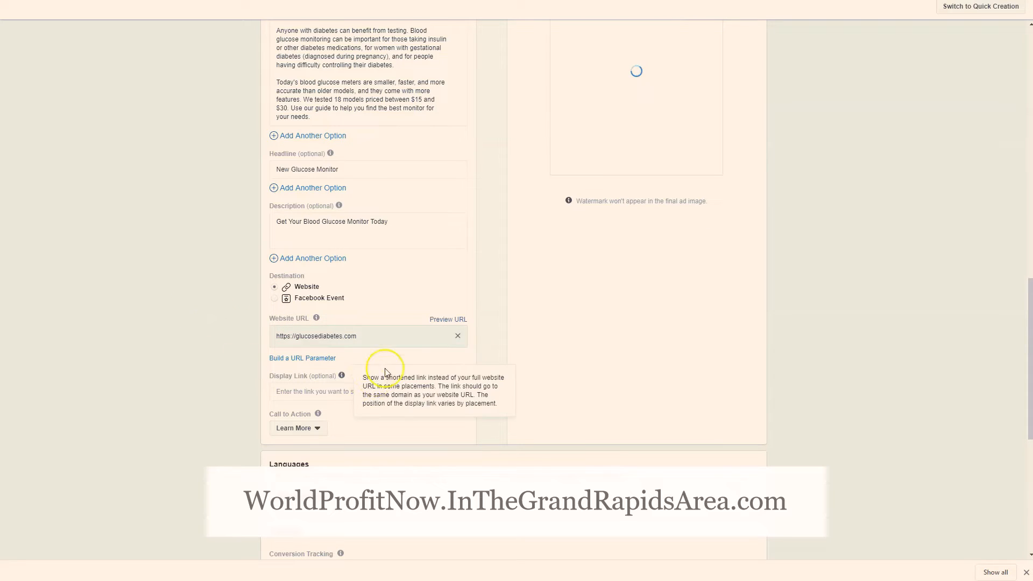
Compare the completed ad in the Mobile and Desktop News Feed previews, ending on the desktop version
scroll(428, 381, "up", 3)
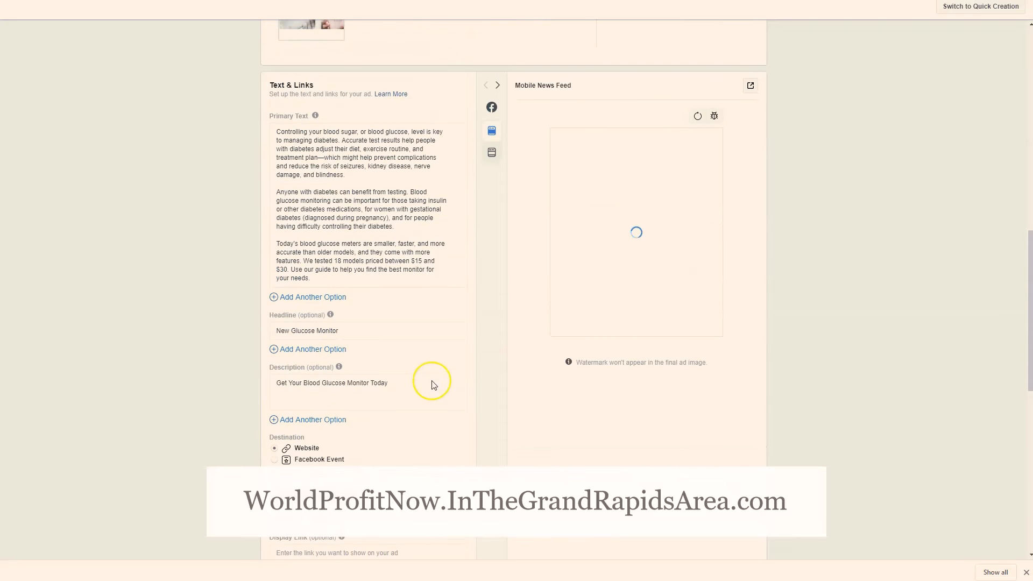
left_click(493, 154)
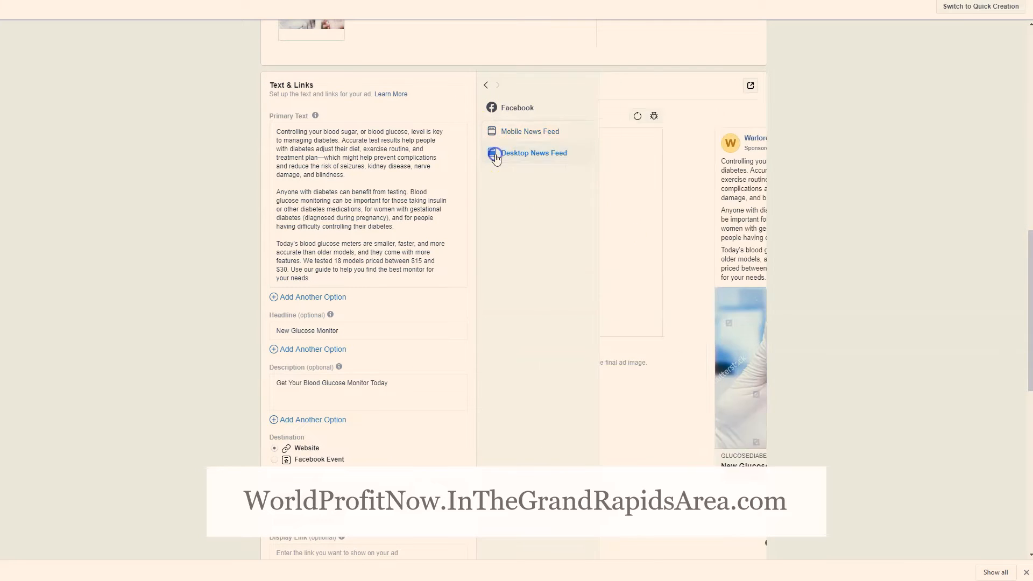
left_click(491, 136)
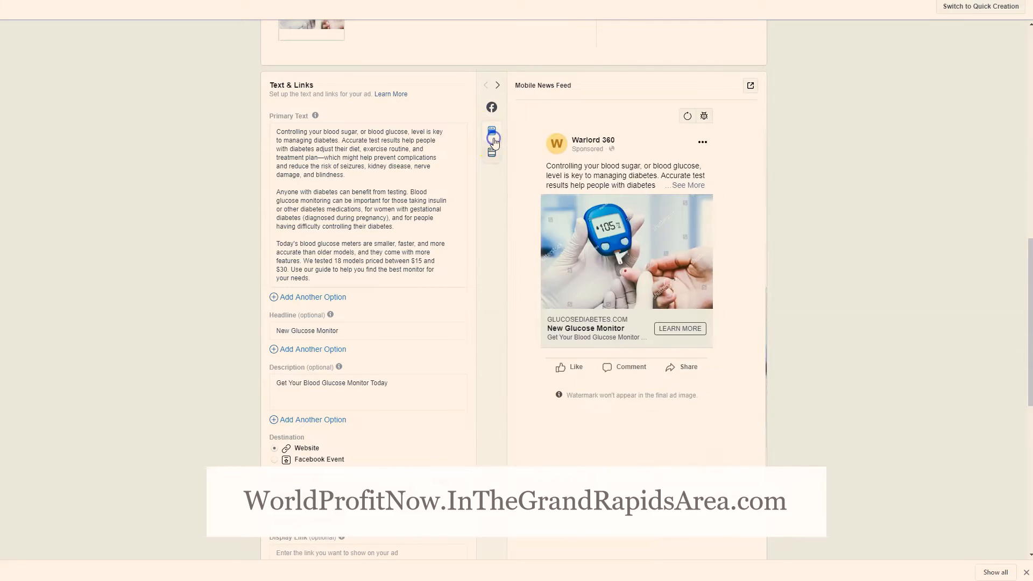
left_click(493, 155)
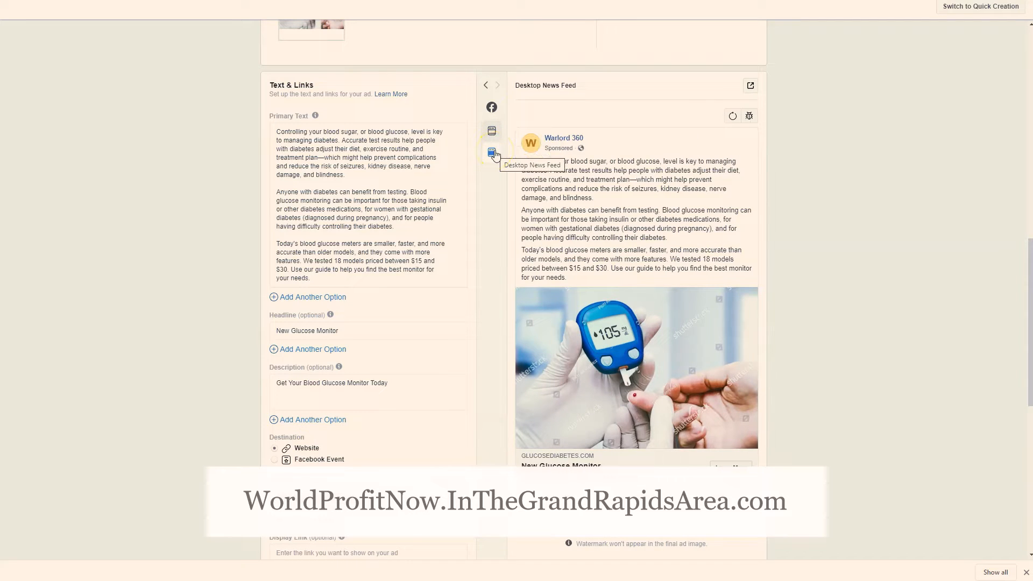
scroll(662, 311, "down", 3)
scroll(662, 311, "up", 3)
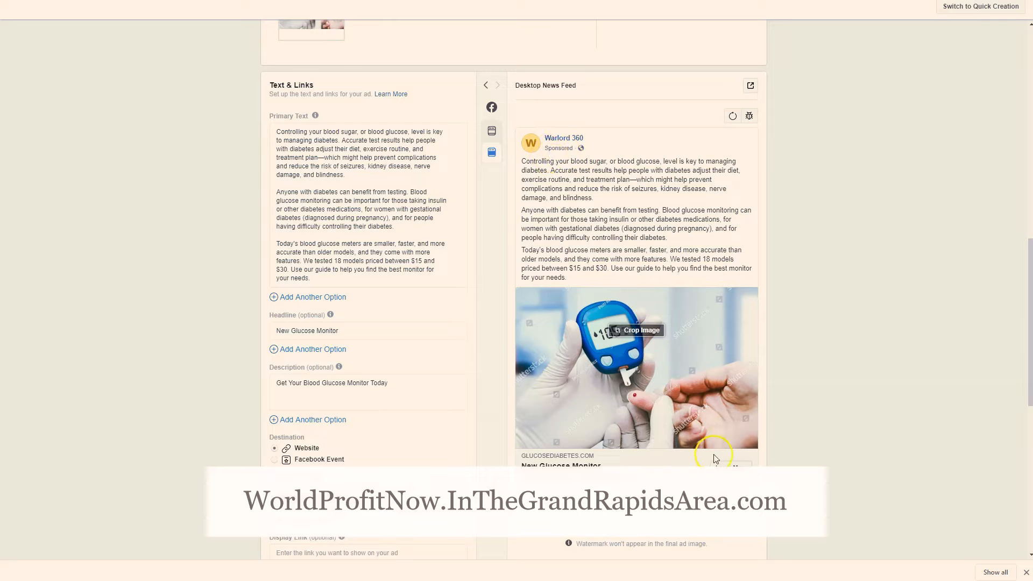
Review the available Call to Action options and keep Learn More
scroll(394, 376, "down", 4)
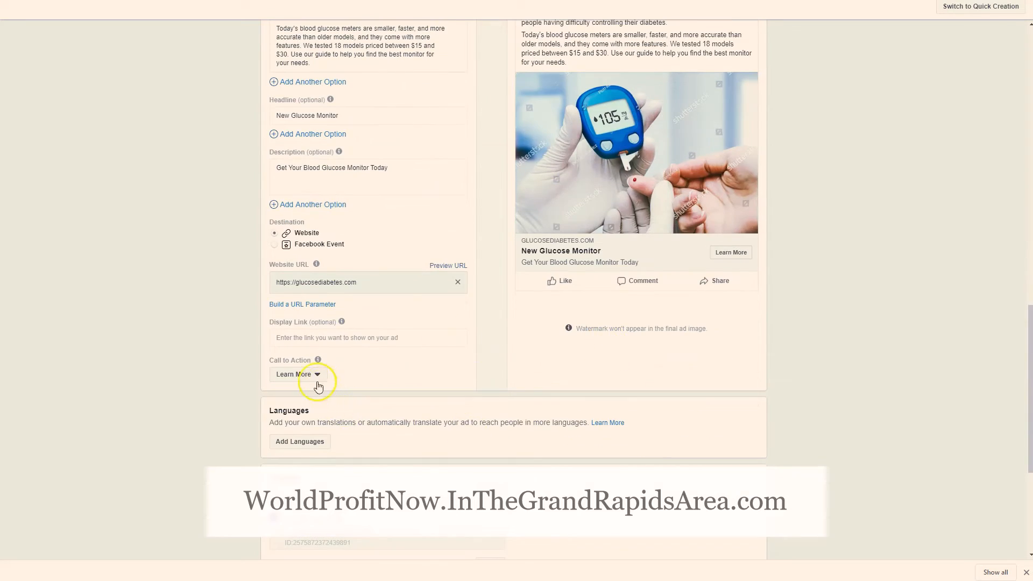
left_click(318, 384)
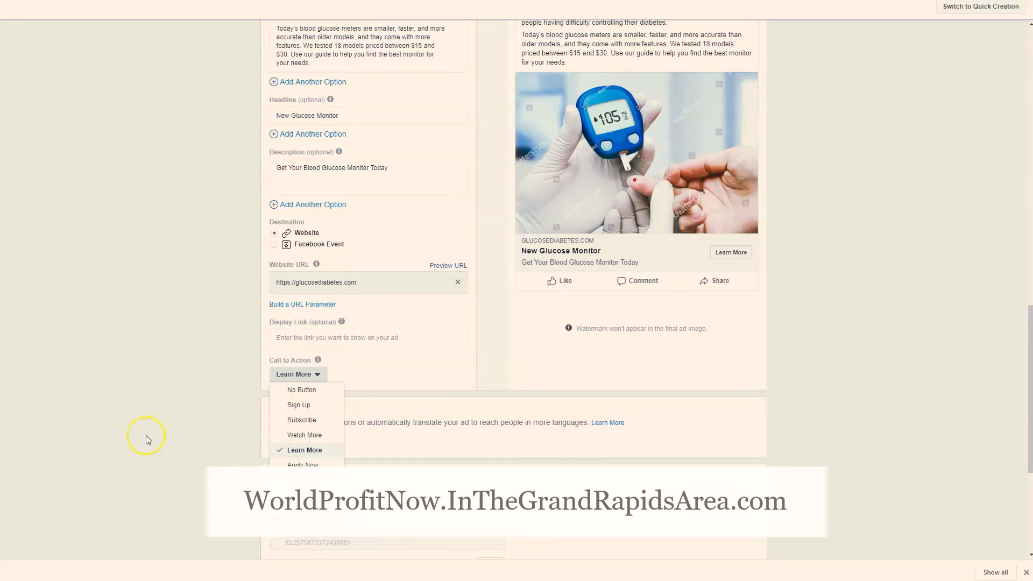
left_click(210, 338)
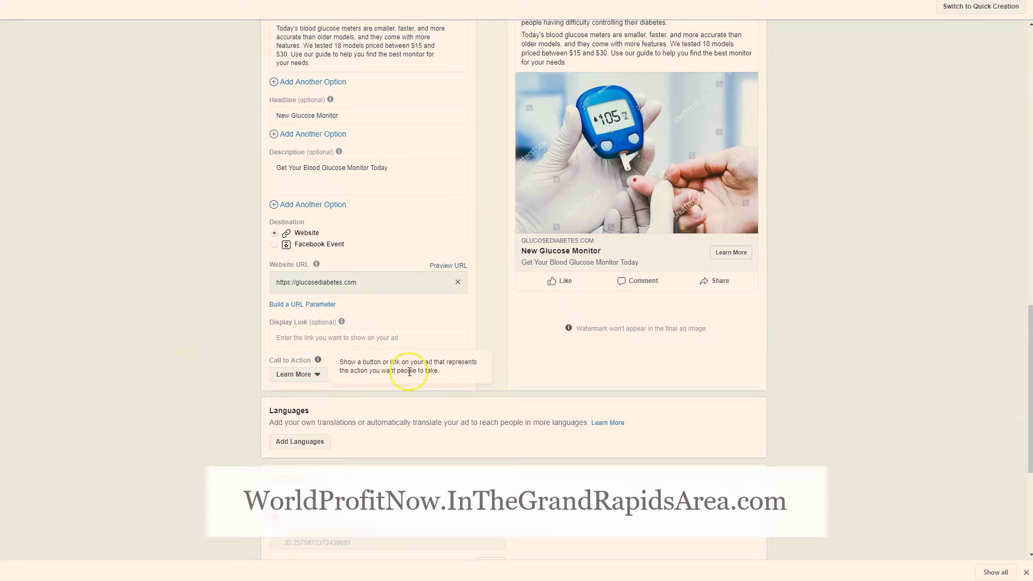
Turn off Facebook Pixel conversion tracking for the ad
scroll(295, 288, "down", 2)
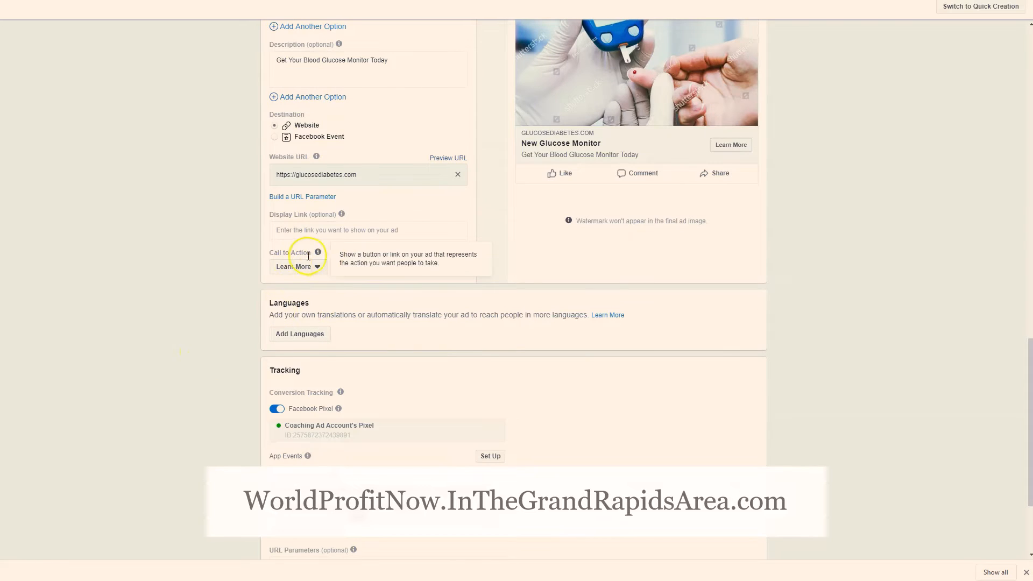
scroll(362, 338, "down", 1)
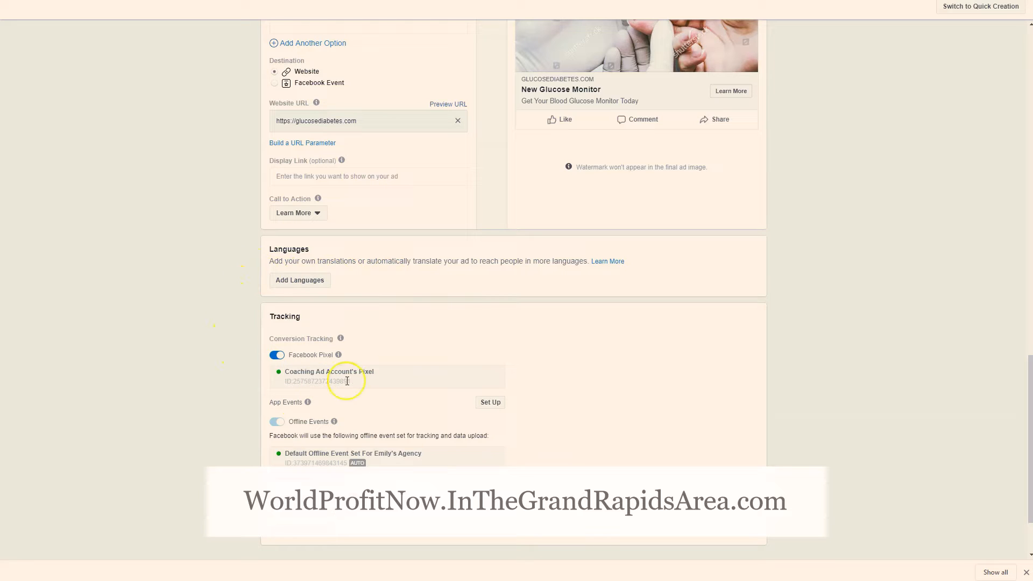
left_click(277, 354)
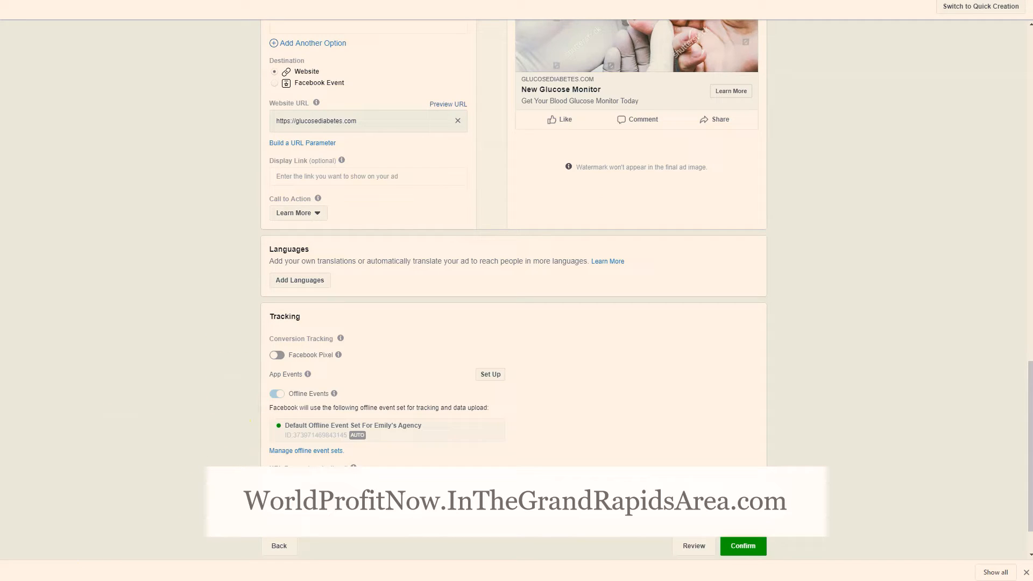
Review the whole ad setup, from format and media to text, links, tracking and the Desktop News Feed preview
scroll(503, 328, "up", 10)
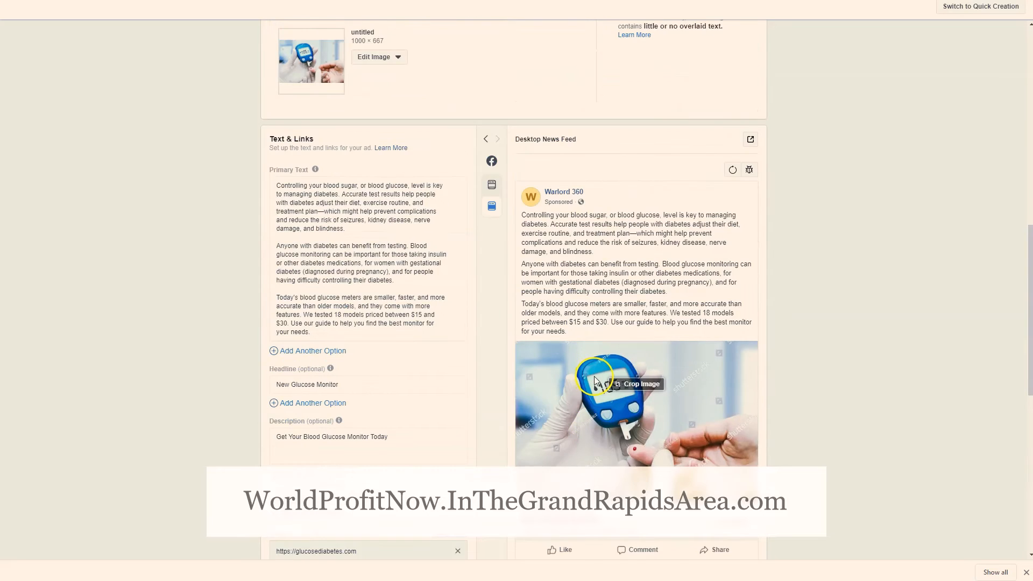
scroll(598, 383, "down", 4)
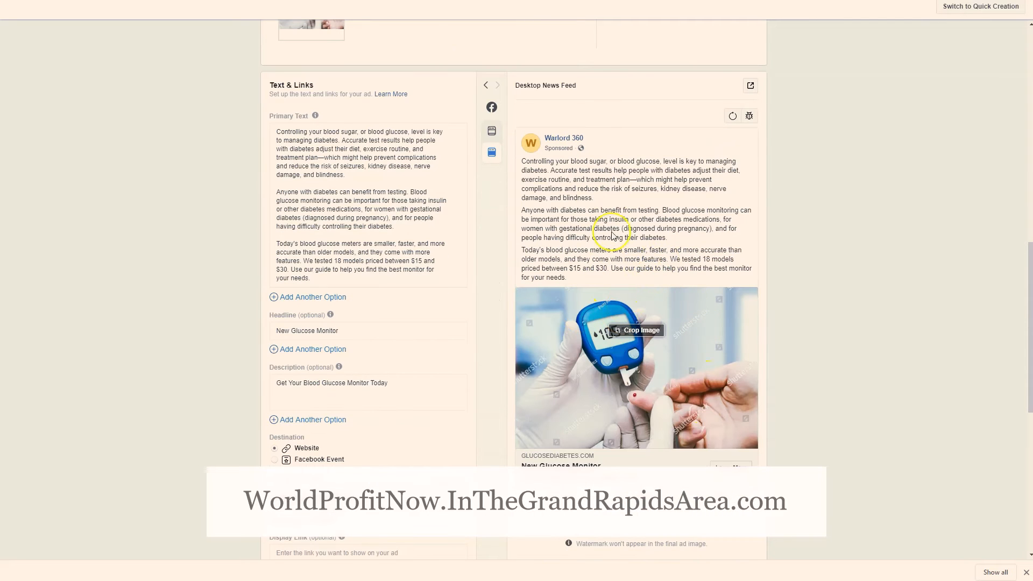
scroll(598, 275, "up", 10)
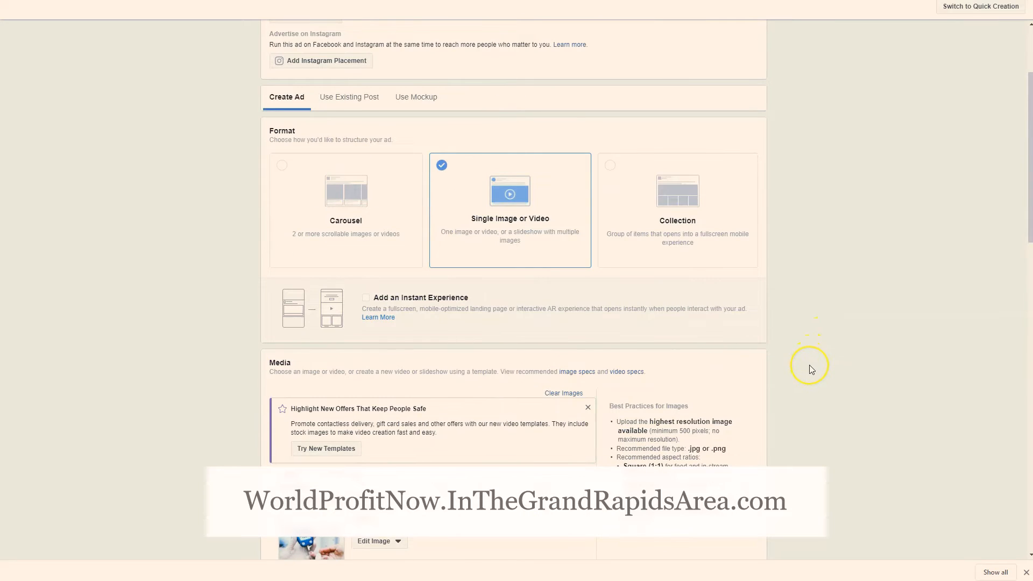
scroll(809, 365, "up", 2)
scroll(812, 369, "down", 7)
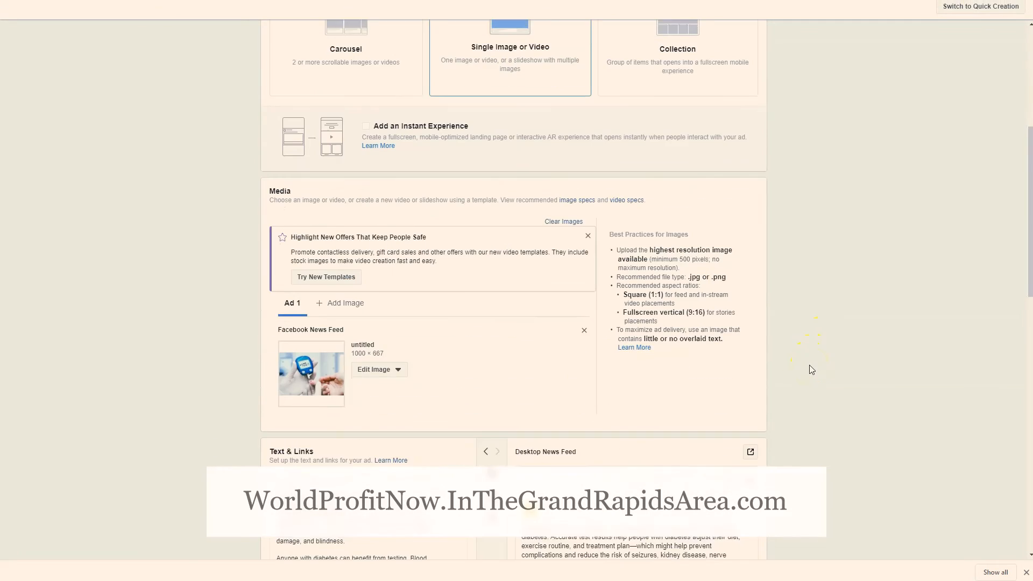
scroll(812, 369, "down", 6)
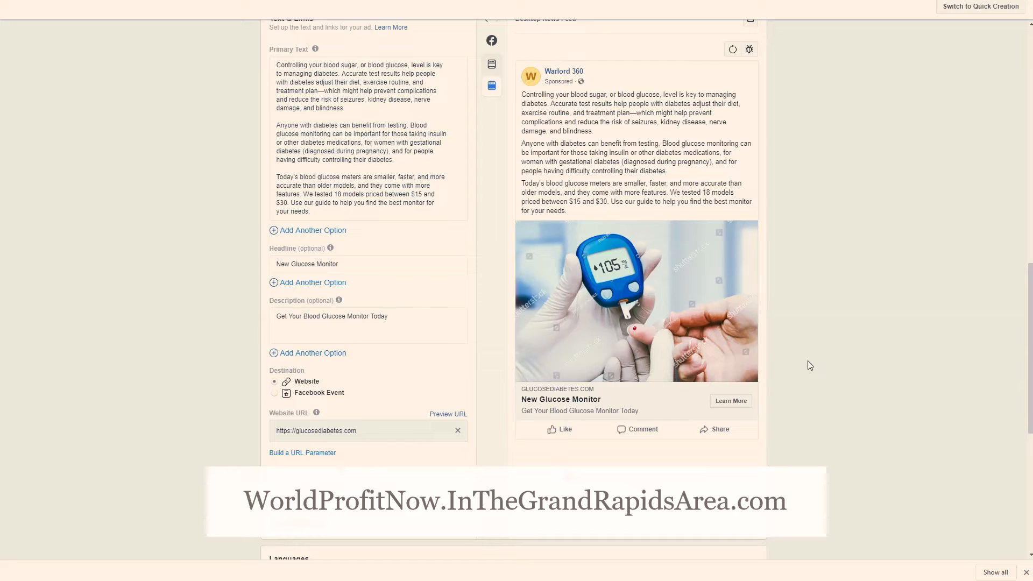
scroll(810, 365, "down", 4)
scroll(808, 366, "down", 3)
left_click(722, 502)
scroll(813, 359, "up", 3)
scroll(814, 360, "up", 10)
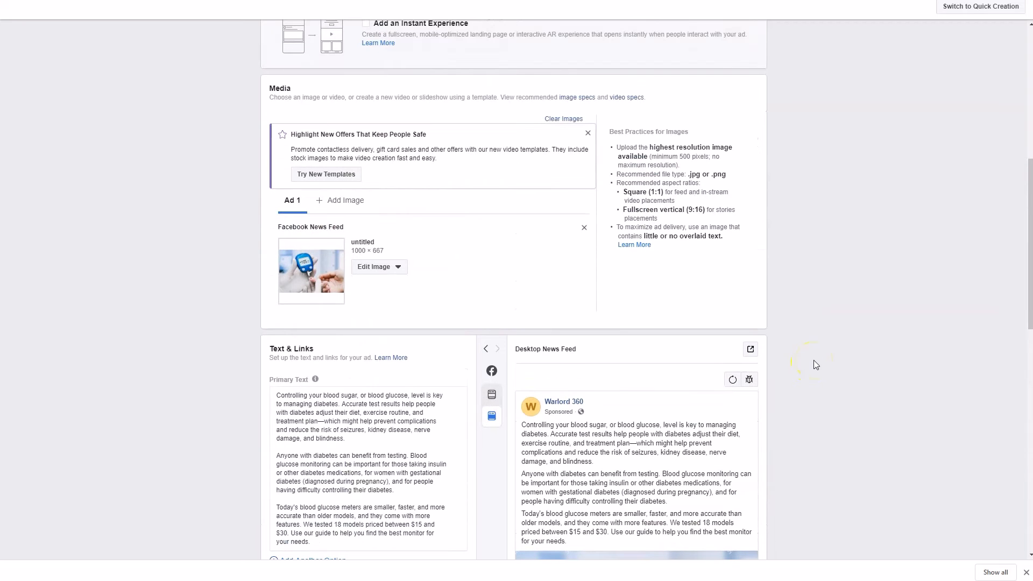
scroll(196, 410, "down", 5)
scroll(196, 410, "down", 6)
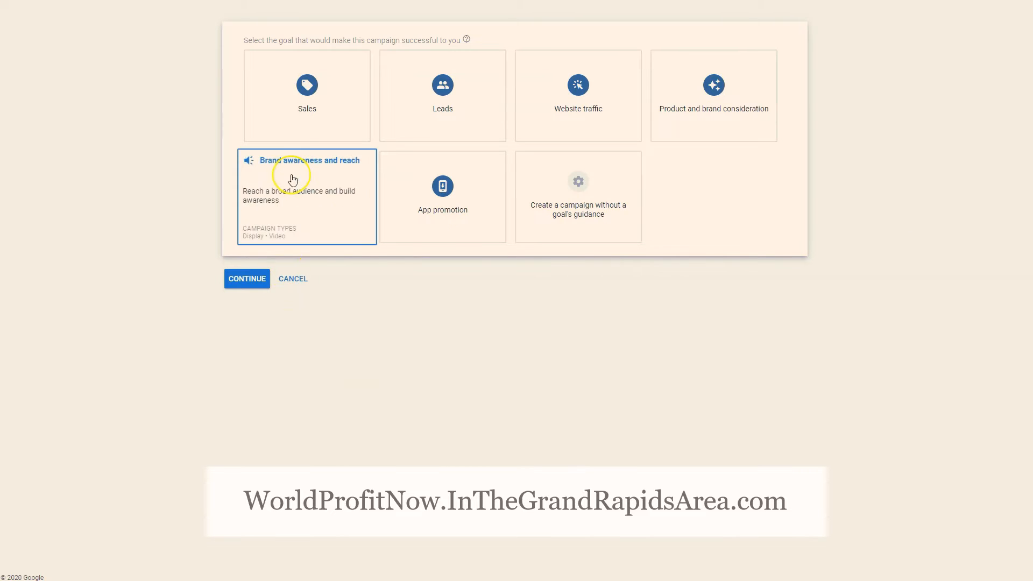
Examine the descriptions and campaign types of the Sales and Leads goals for a new campaign in Google Ads
mouse_move(315, 124)
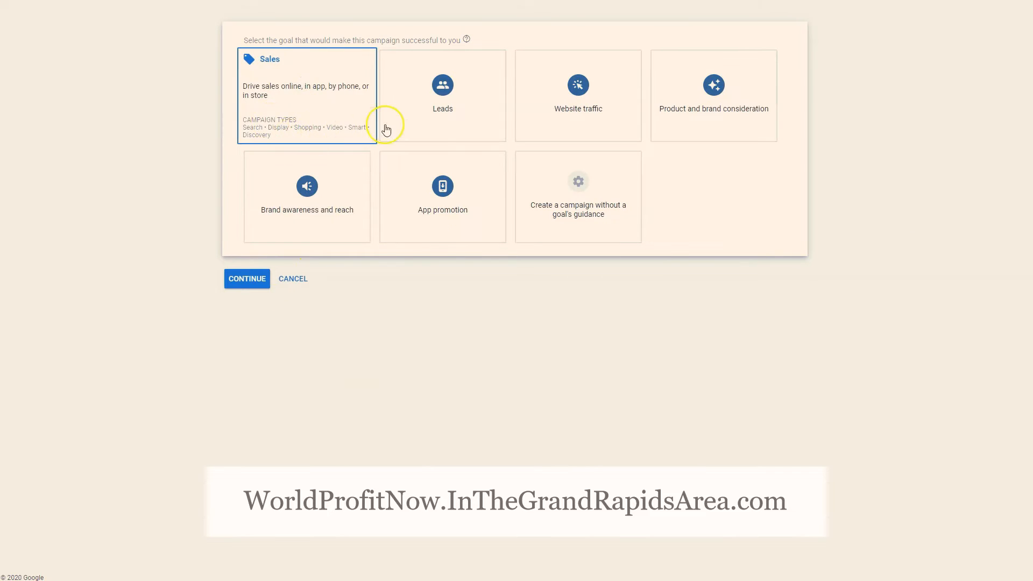
mouse_move(412, 132)
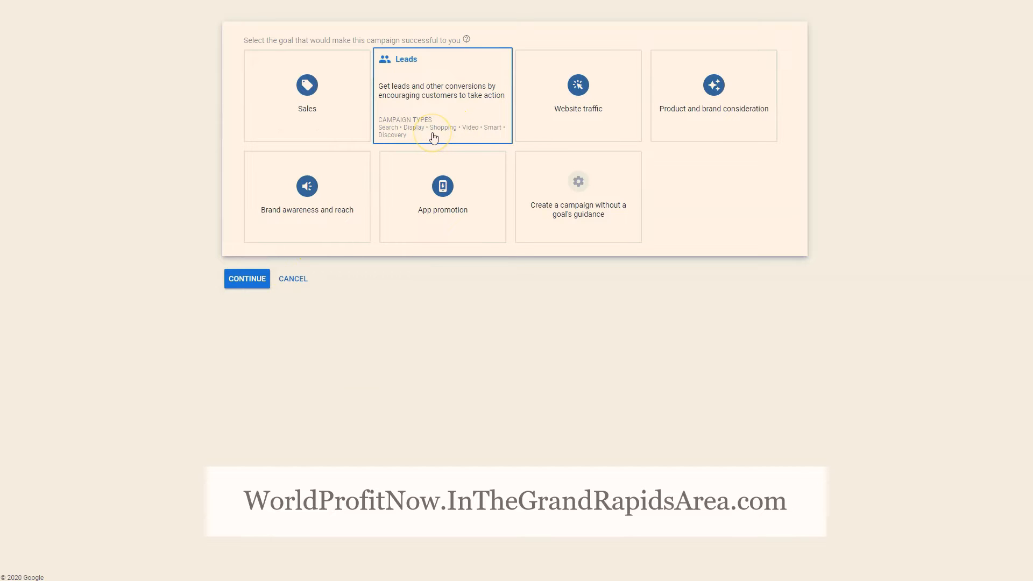
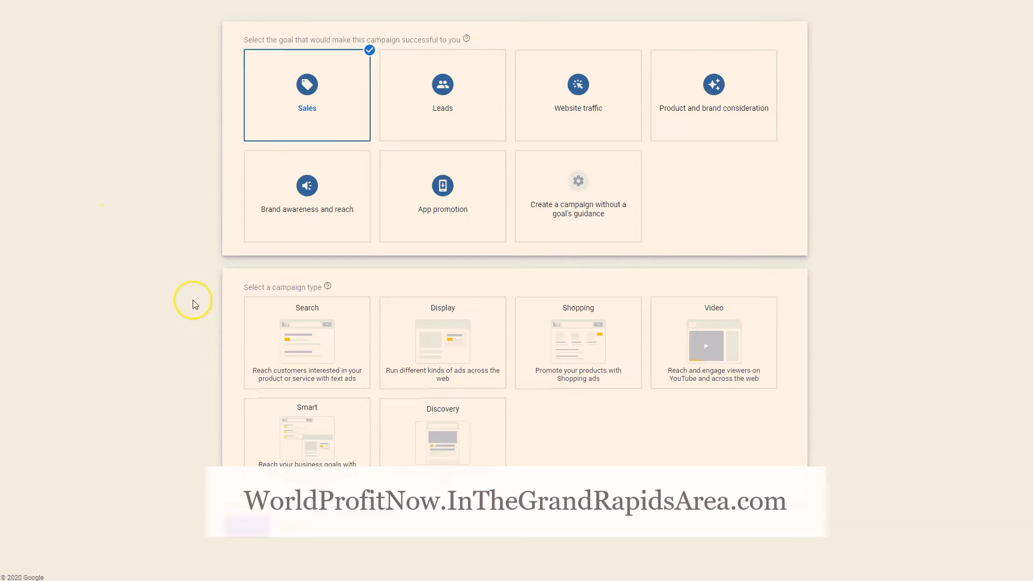
Compare the campaign types for the Sales goal and choose Search
mouse_move(280, 339)
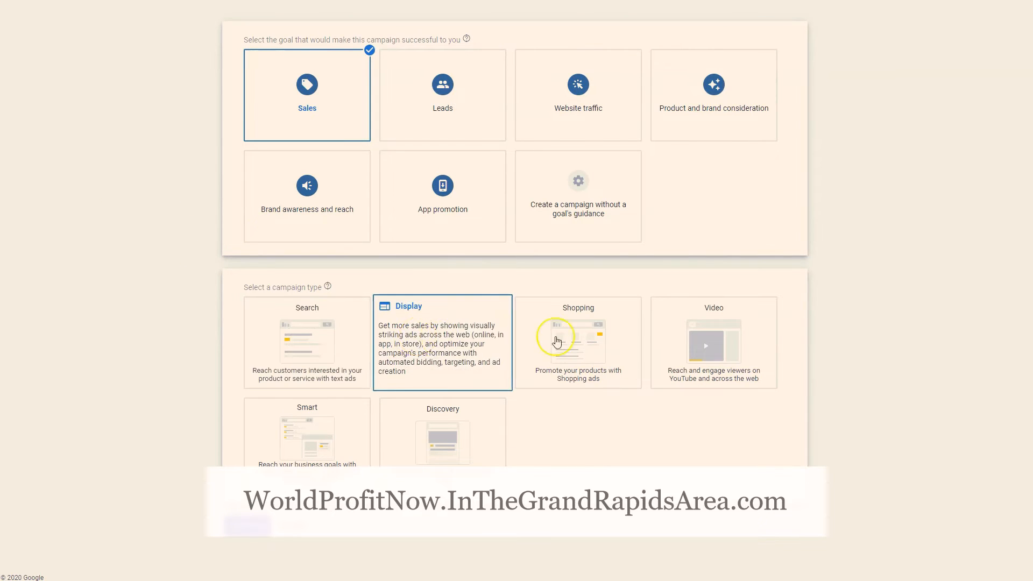
mouse_move(396, 453)
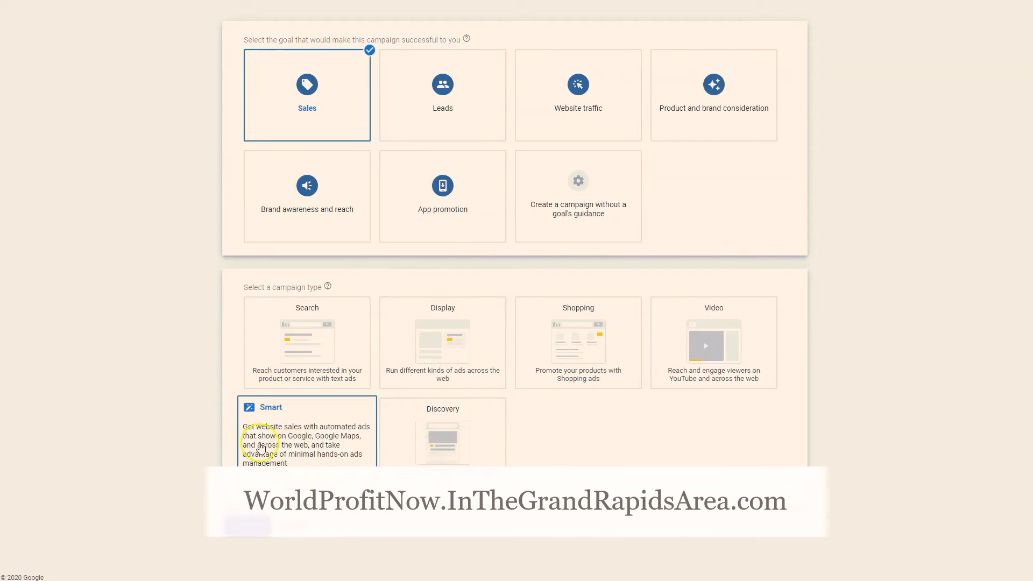
left_click(302, 340)
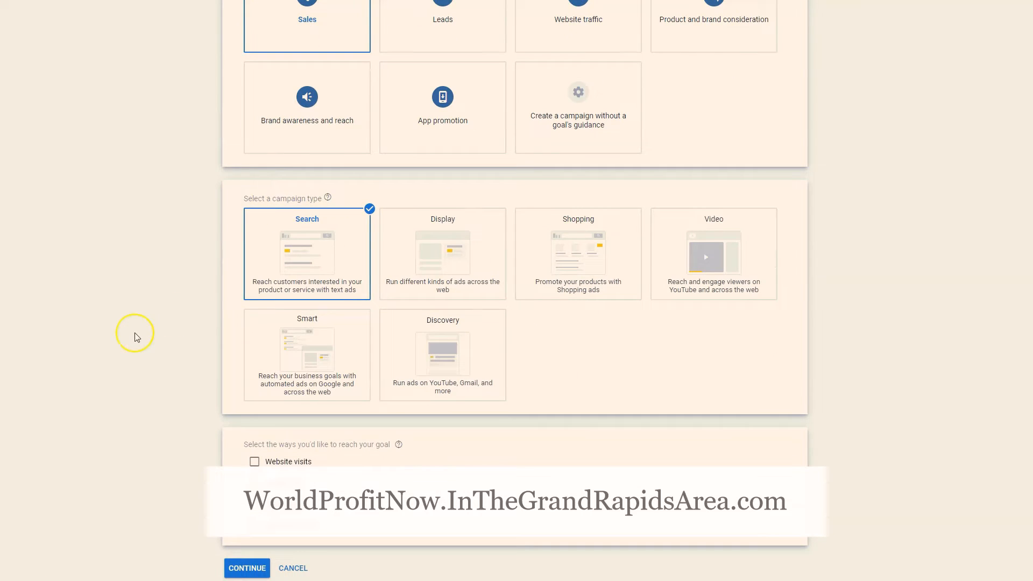
Choose website visits as the way to reach the goal, with DiabetesBeGone.com as the business website, and continue to the campaign settings
scroll(135, 333, "down", 1)
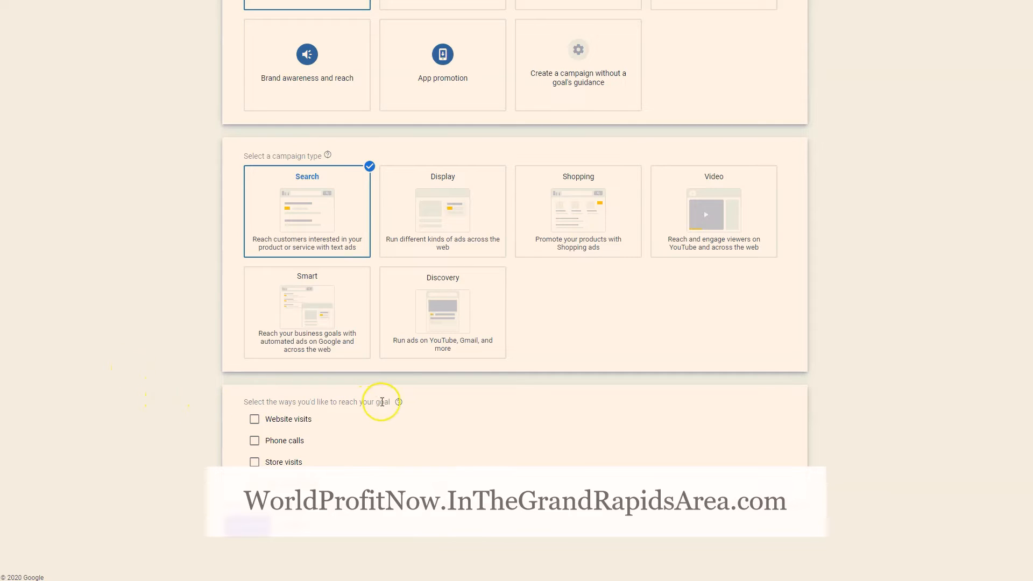
left_click(286, 423)
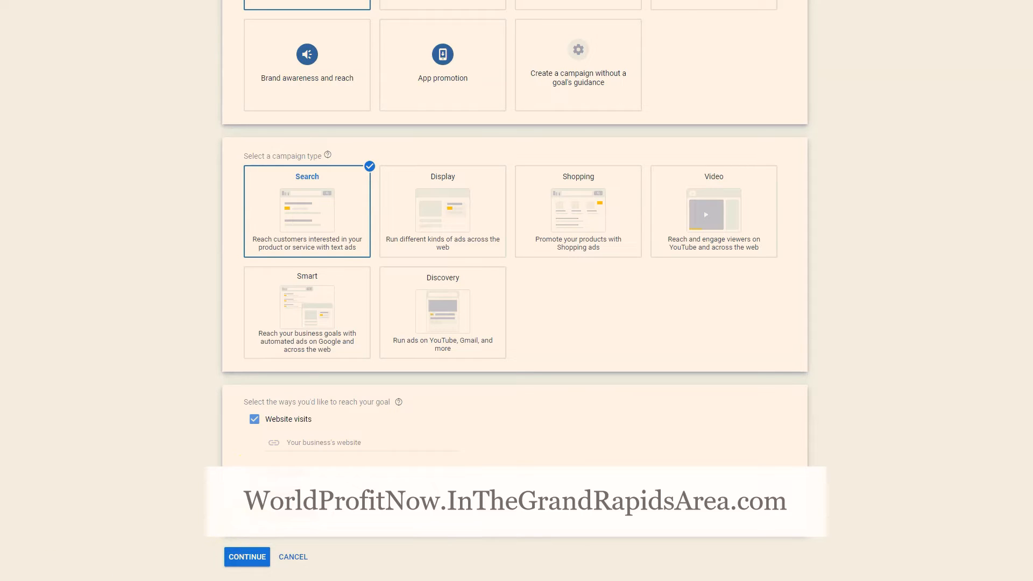
left_click(316, 443)
type("DiabetesBeGone.com")
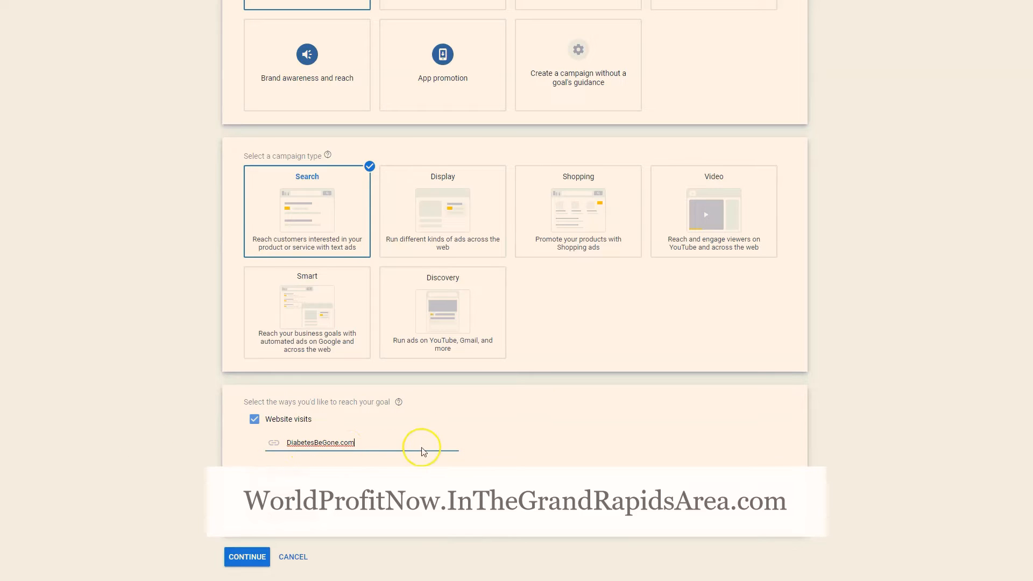
left_click(212, 431)
scroll(211, 430, "down", 1)
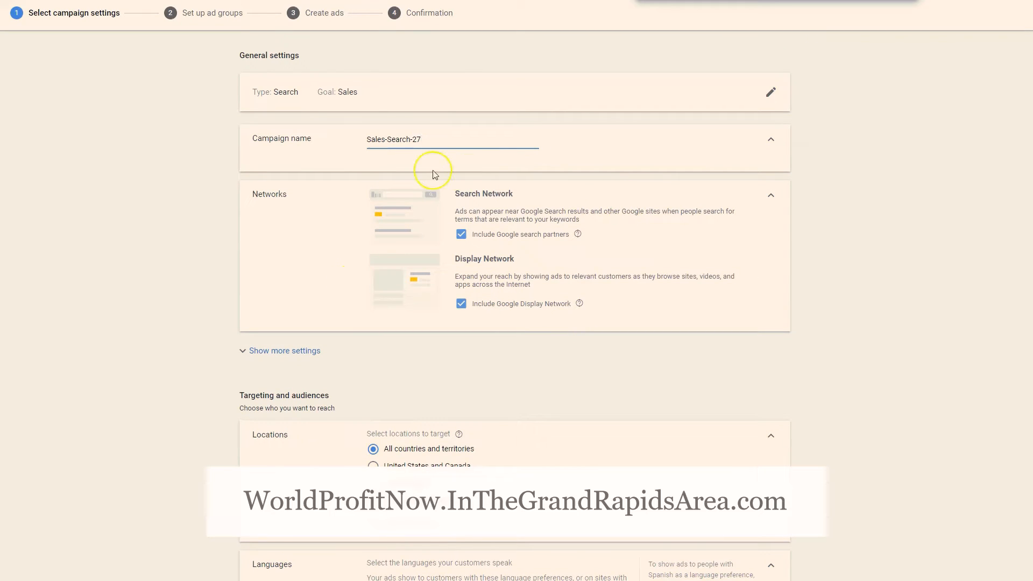
Exclude the Google Display Network from the campaign's networks
scroll(560, 269, "down", 1)
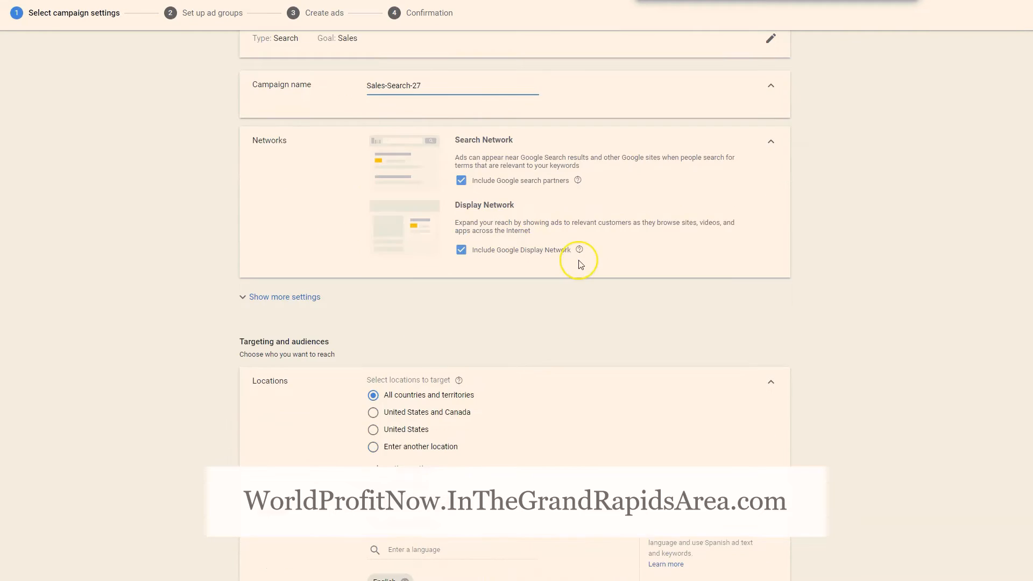
left_click(462, 256)
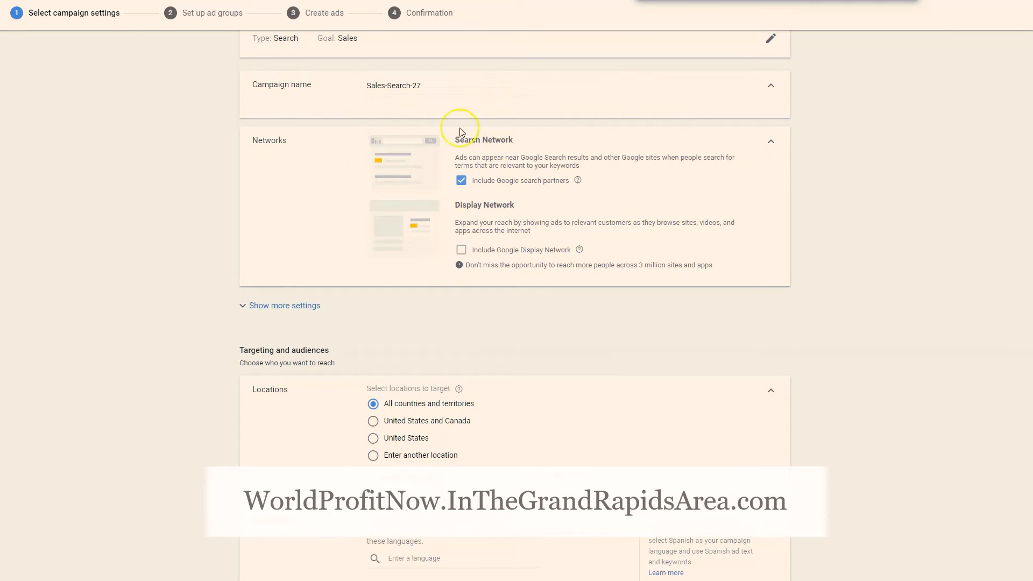
Target the United States and Canada as locations, and check the additional location options without changing them
scroll(563, 220, "down", 3)
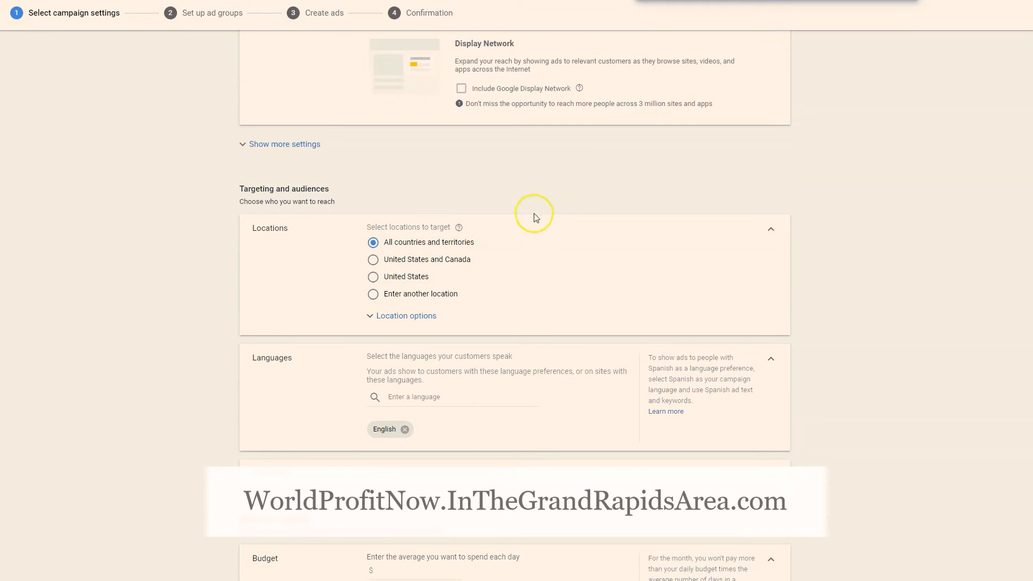
scroll(563, 237, "down", 1)
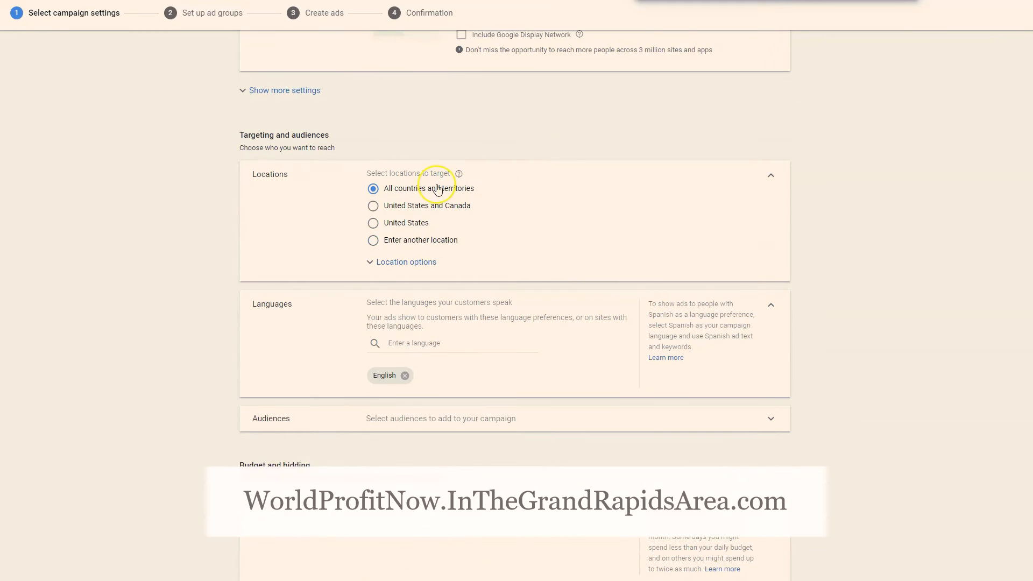
left_click(372, 206)
left_click(382, 275)
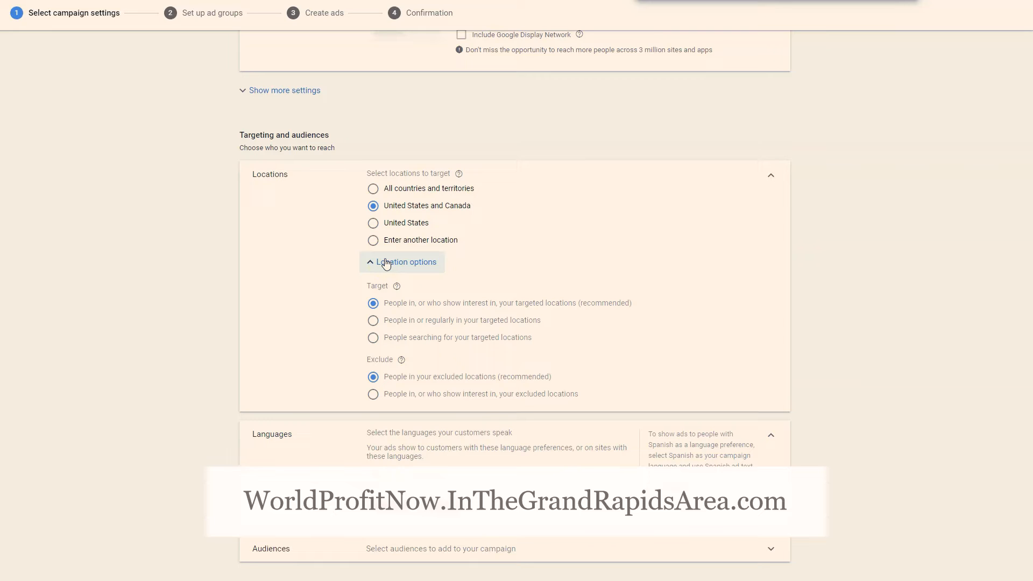
left_click(385, 262)
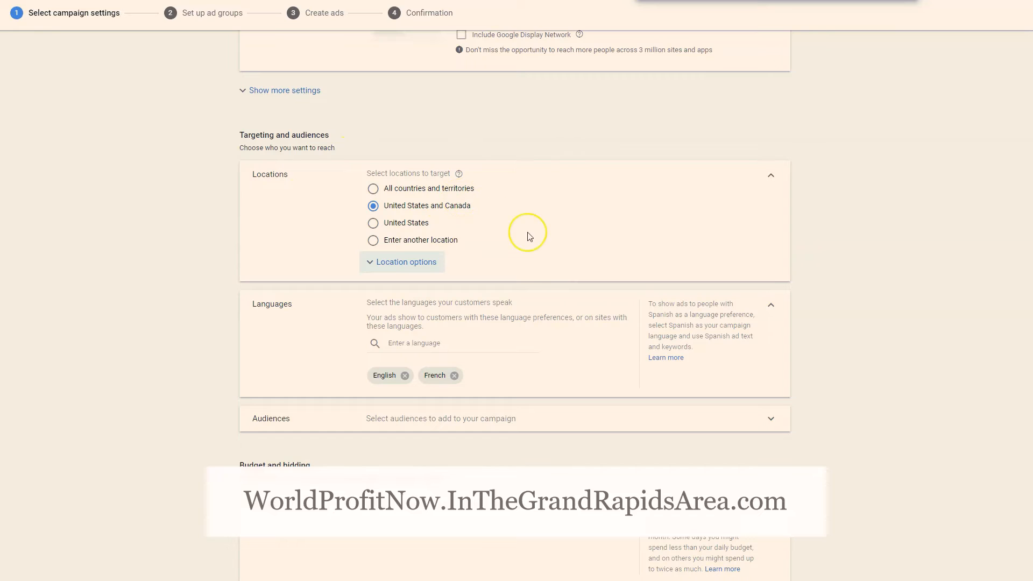
Remove French from the campaign's target languages, keeping only English
scroll(528, 281, "down", 3)
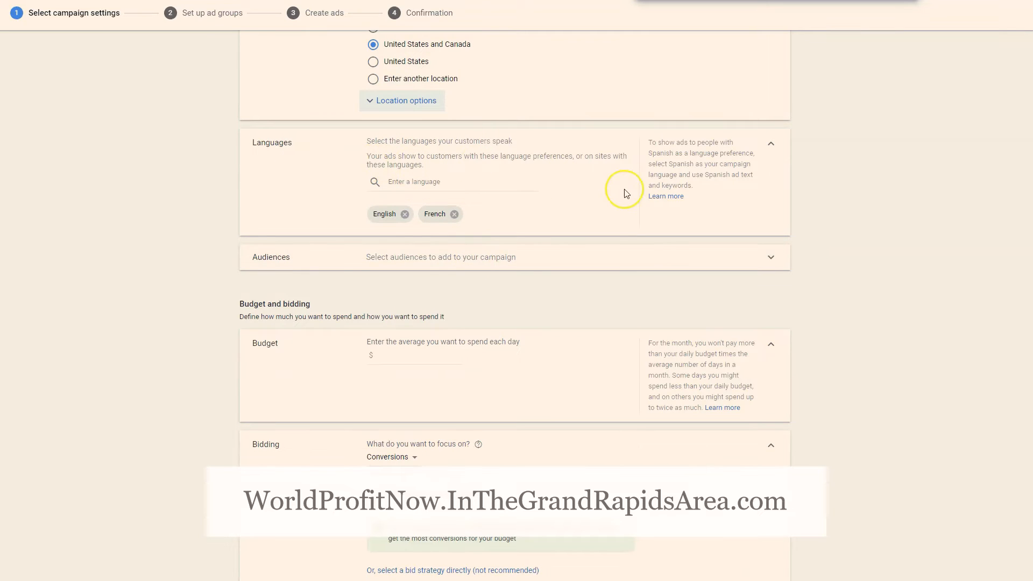
left_click(455, 215)
scroll(503, 214, "up", 1)
scroll(484, 232, "down", 3)
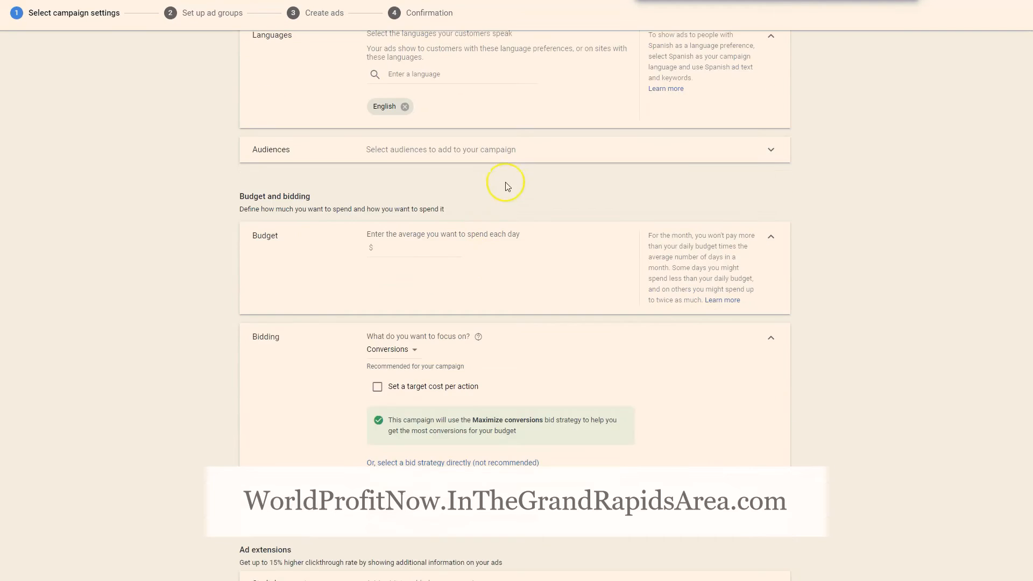
Look at the audience selection for the campaign and close it without adding any audience
scroll(505, 184, "up", 2)
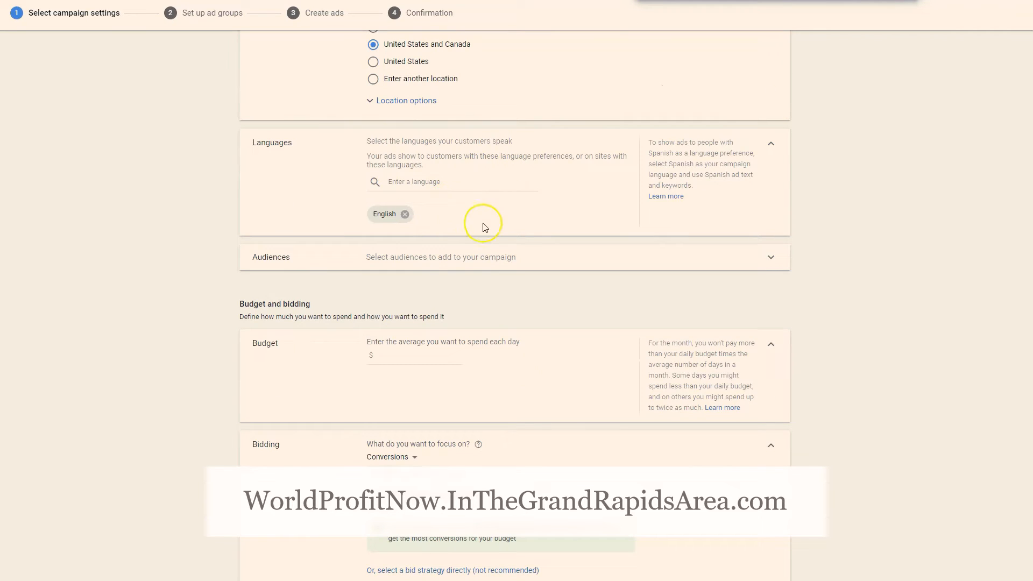
scroll(482, 208, "up", 1)
scroll(495, 190, "down", 2)
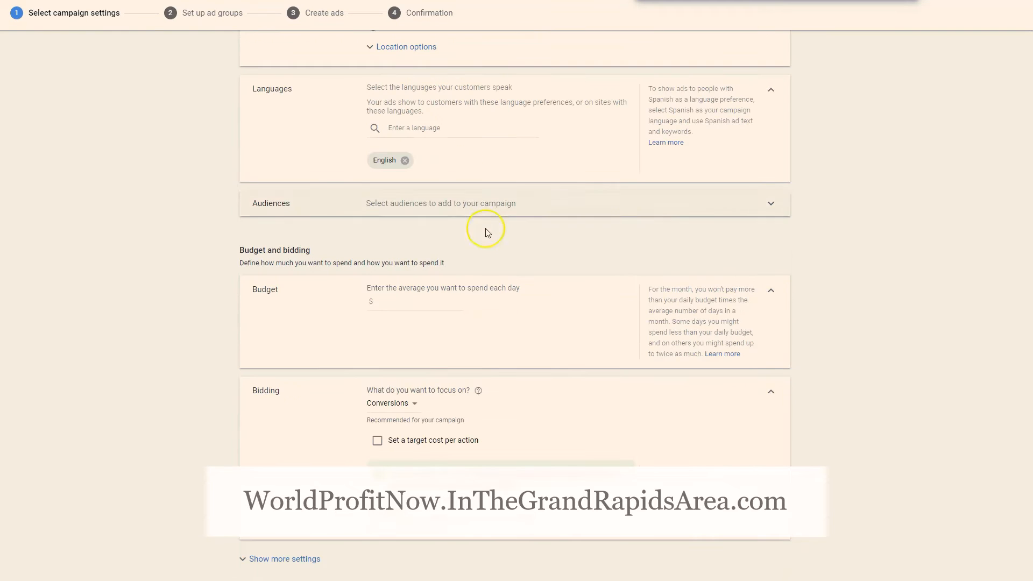
left_click(510, 216)
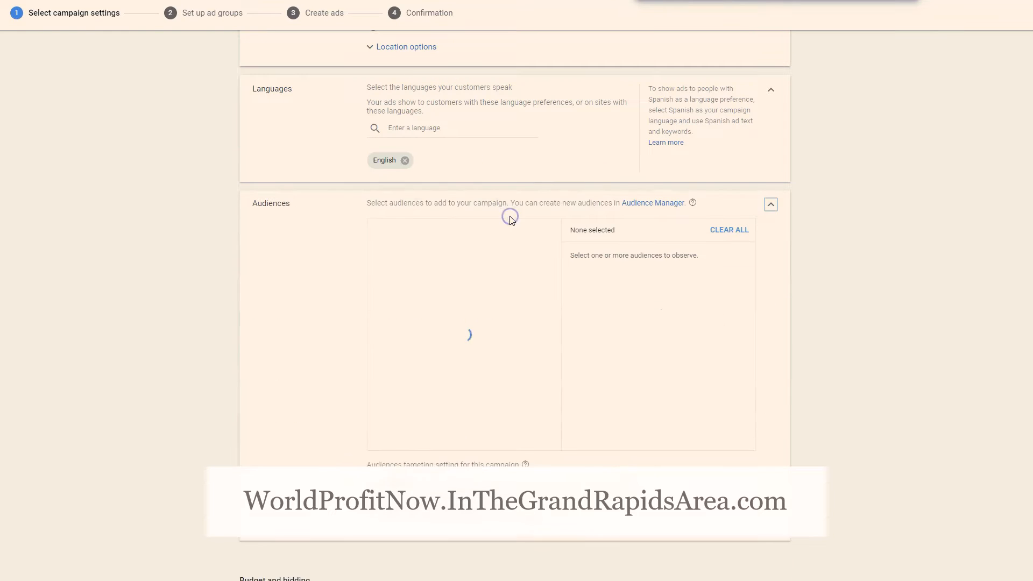
left_click(772, 209)
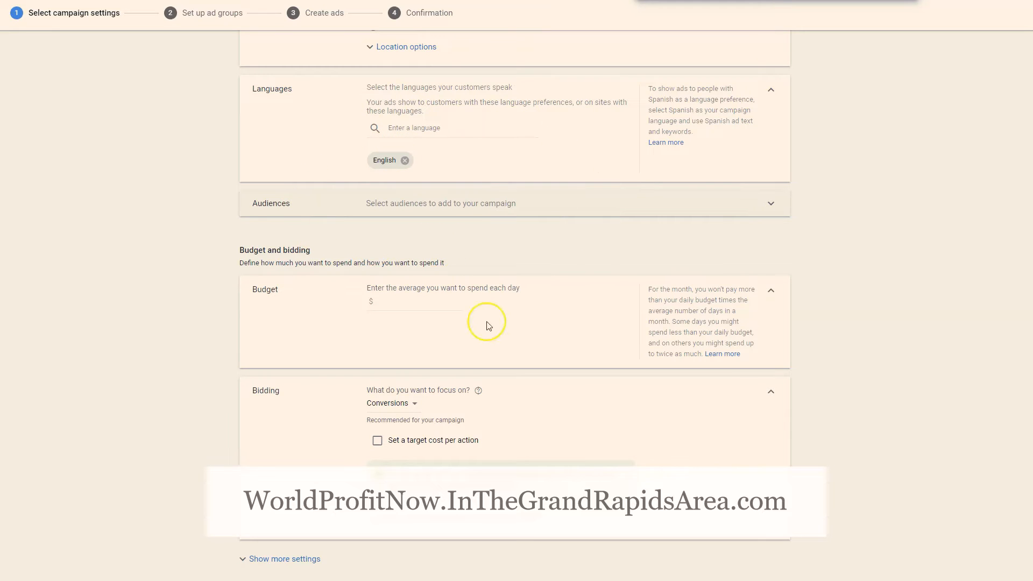
Set the campaign's average daily budget to $10
scroll(487, 325, "down", 2)
scroll(423, 215, "down", 1)
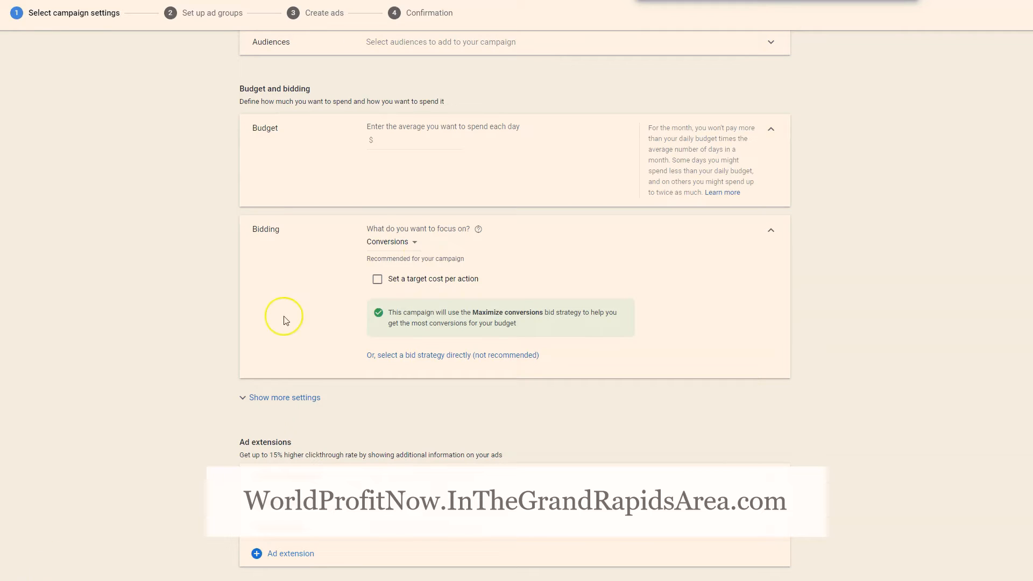
left_click(410, 141)
type("10")
key("Tab")
Review the bidding focus options, such as conversions, conversion value, clicks and impression share, and keep Conversions
scroll(338, 155, "down", 1)
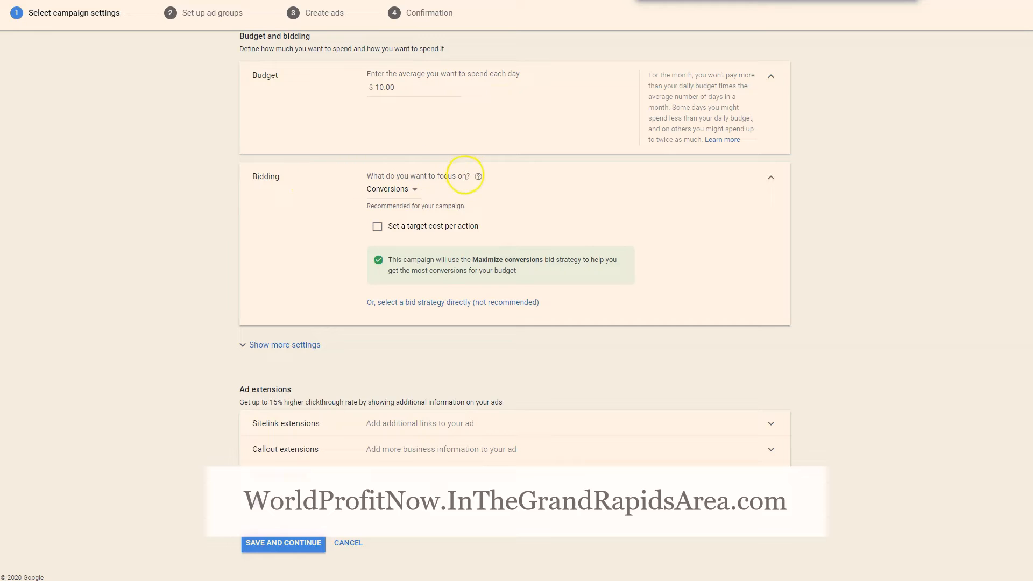
left_click(415, 190)
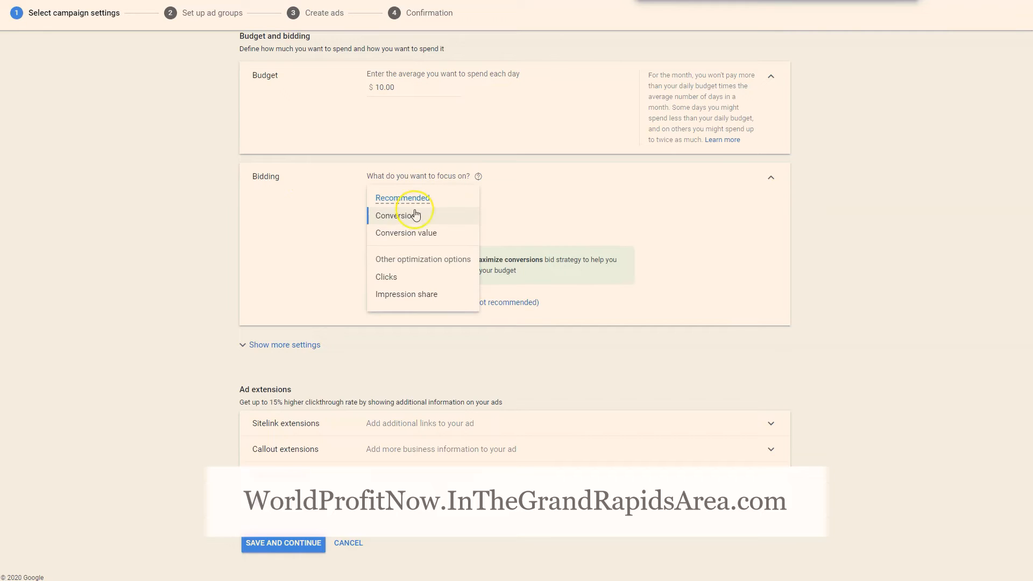
mouse_move(436, 220)
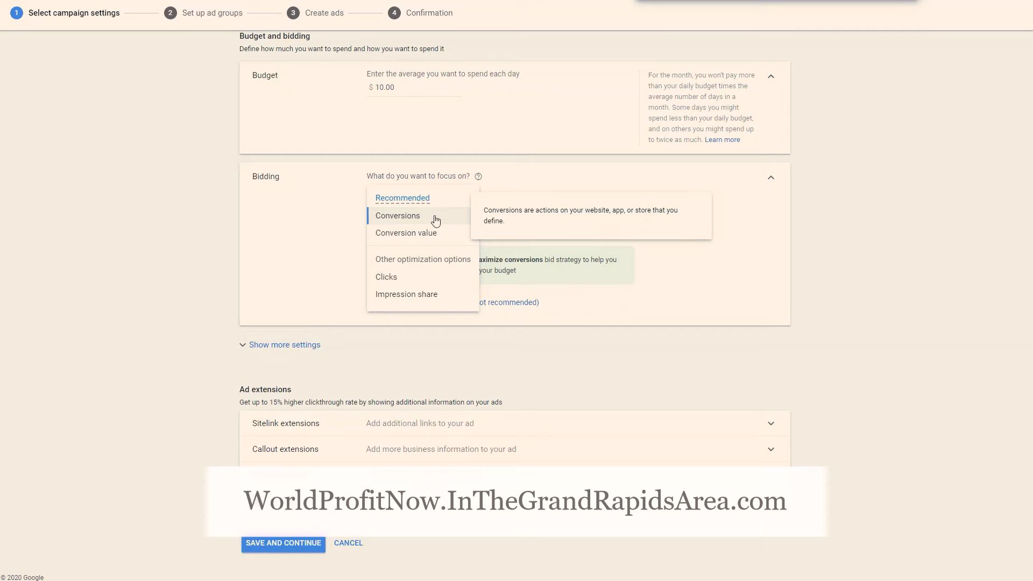
left_click(498, 179)
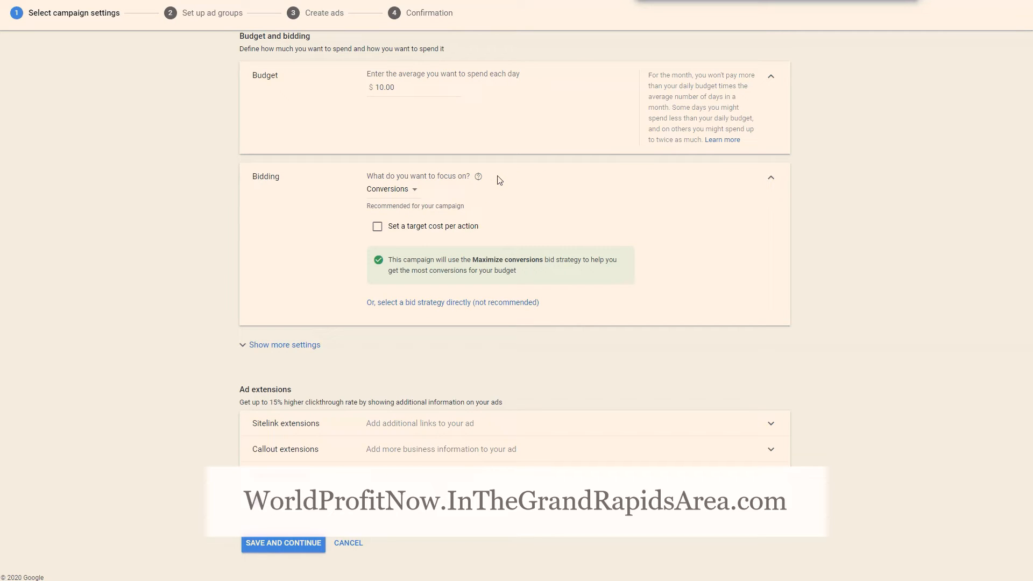
left_click(412, 193)
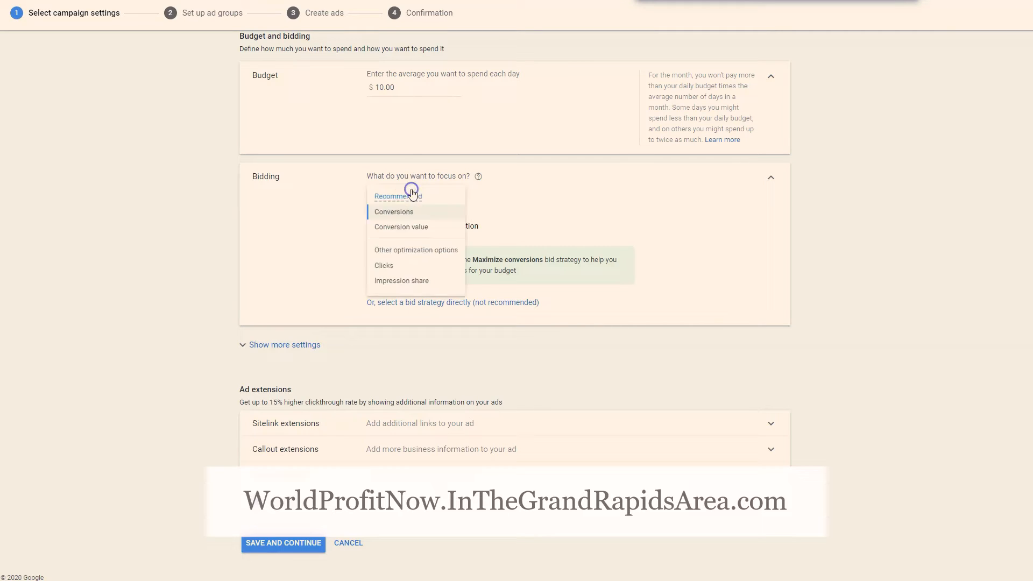
left_click(411, 152)
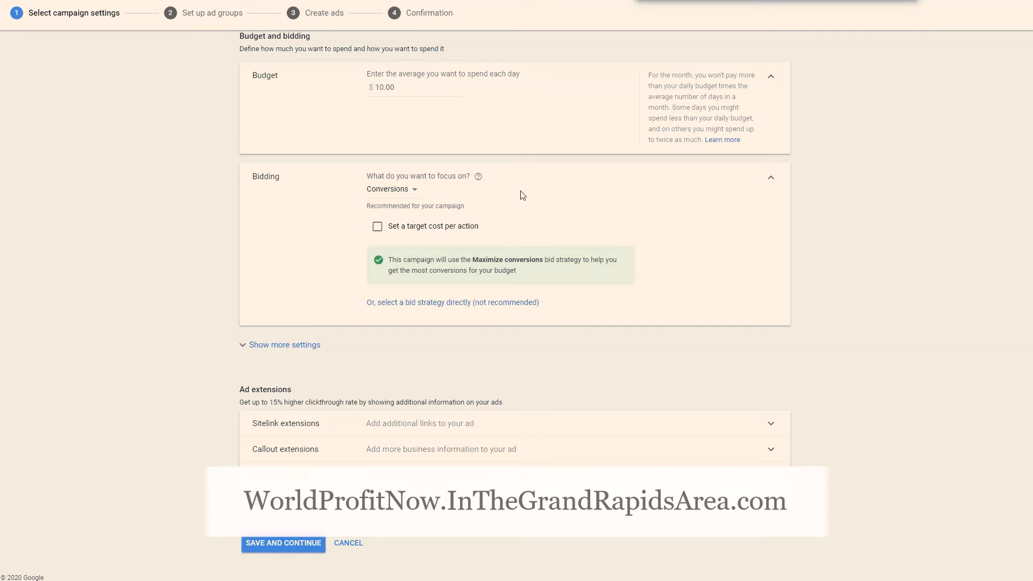
left_click(388, 192)
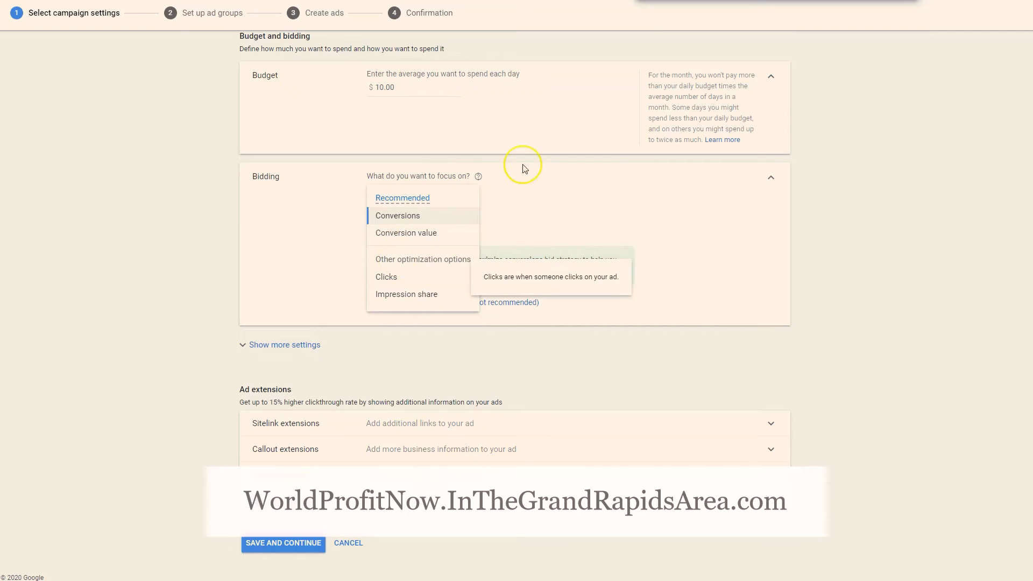
left_click(519, 191)
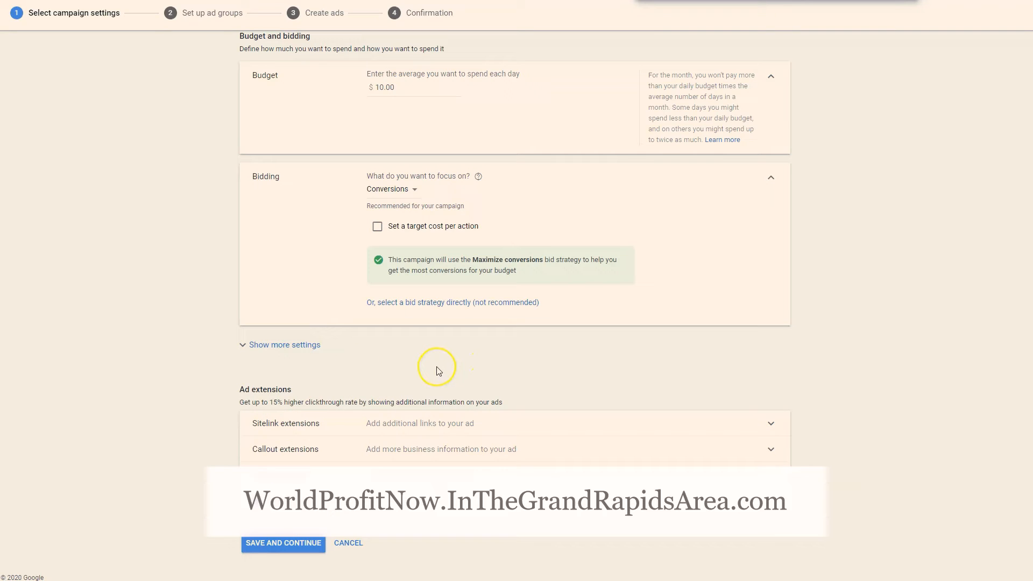
Skip the ad extensions, save the campaign settings and continue to the ad group setup
left_click_drag(238, 399, 364, 395)
left_click(403, 394)
left_click(286, 544)
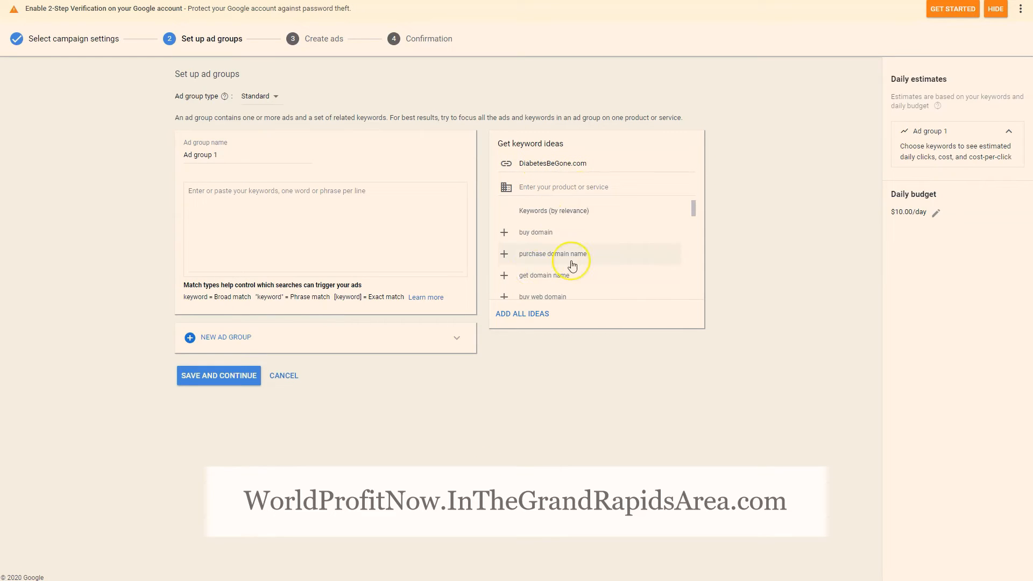
Look through the keyword ideas suggested for DiabetesBeGone.com, and clear that website from the keyword ideas source
scroll(572, 265, "down", 2)
scroll(606, 246, "up", 2)
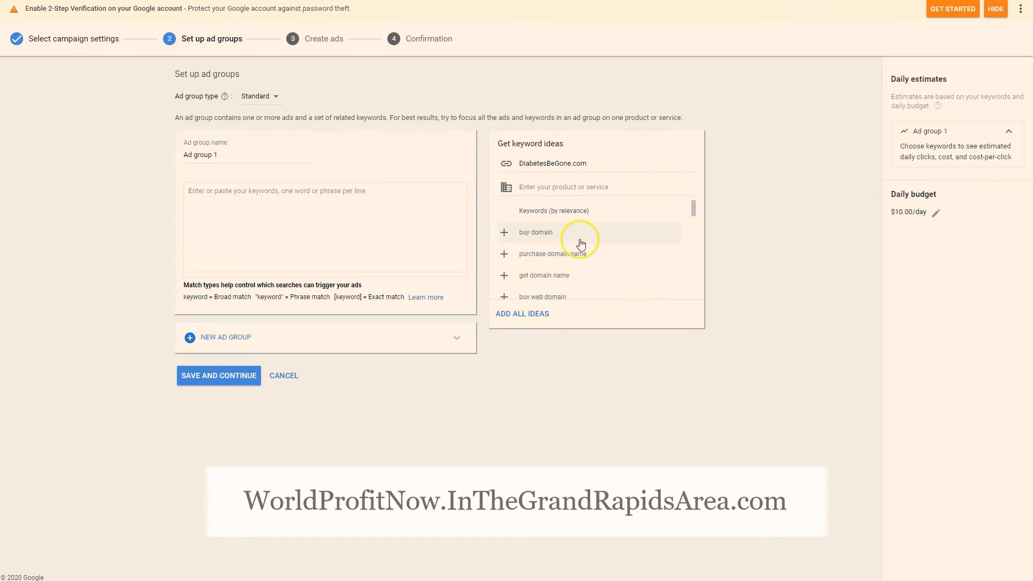
scroll(581, 245, "down", 1)
scroll(581, 248, "down", 2)
scroll(576, 253, "up", 4)
double_click(595, 166)
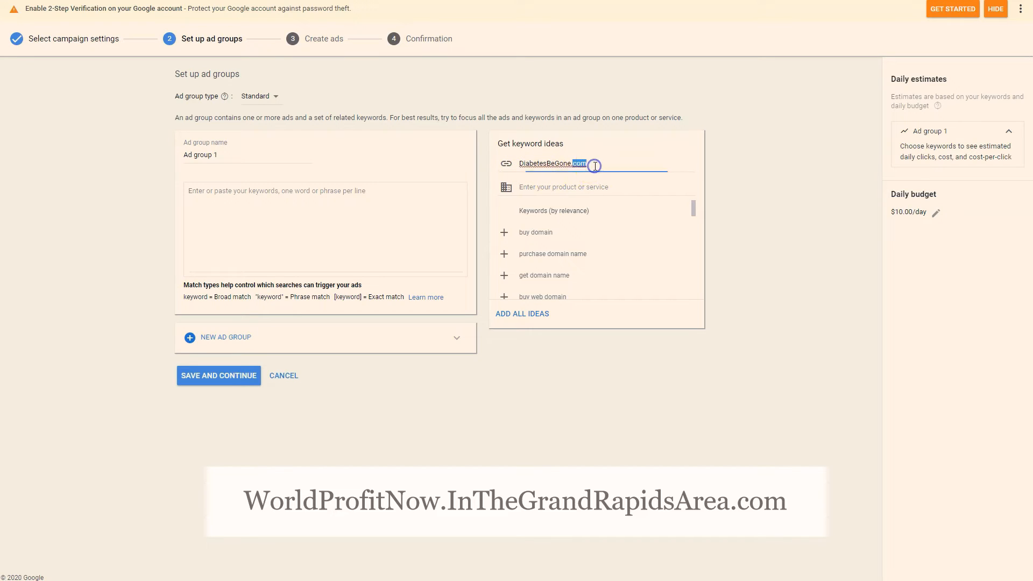
triple_click(594, 166)
key("BackSpace")
Get keyword ideas for the product "blood glucose monitor"
left_click(602, 187)
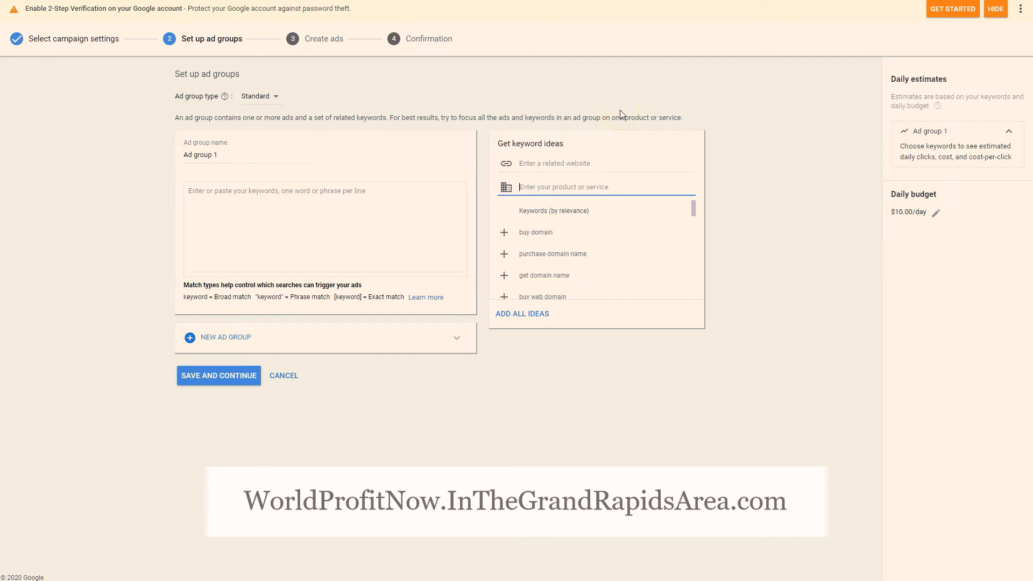
type("blood glucose")
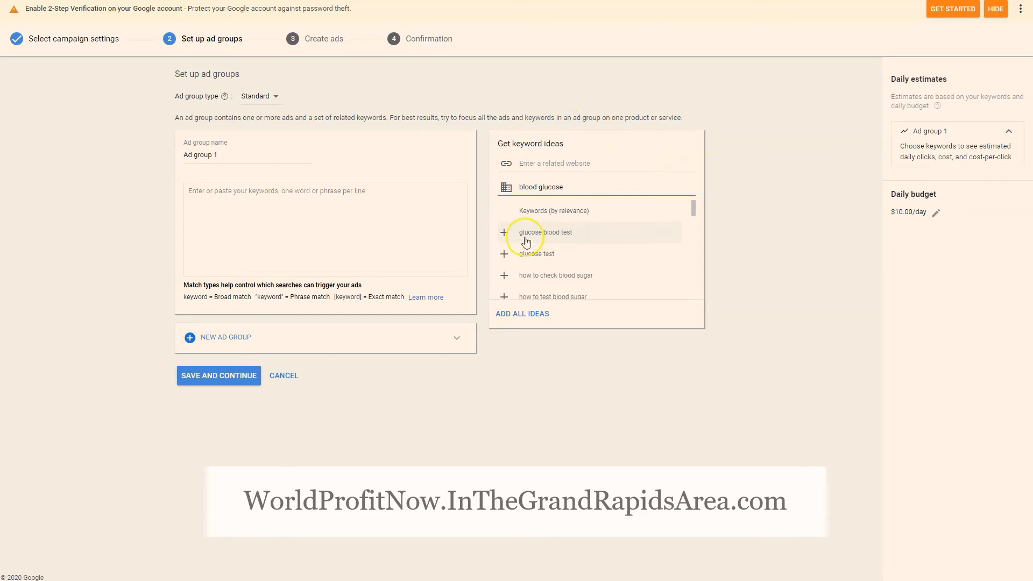
left_click(576, 187)
type("monitor")
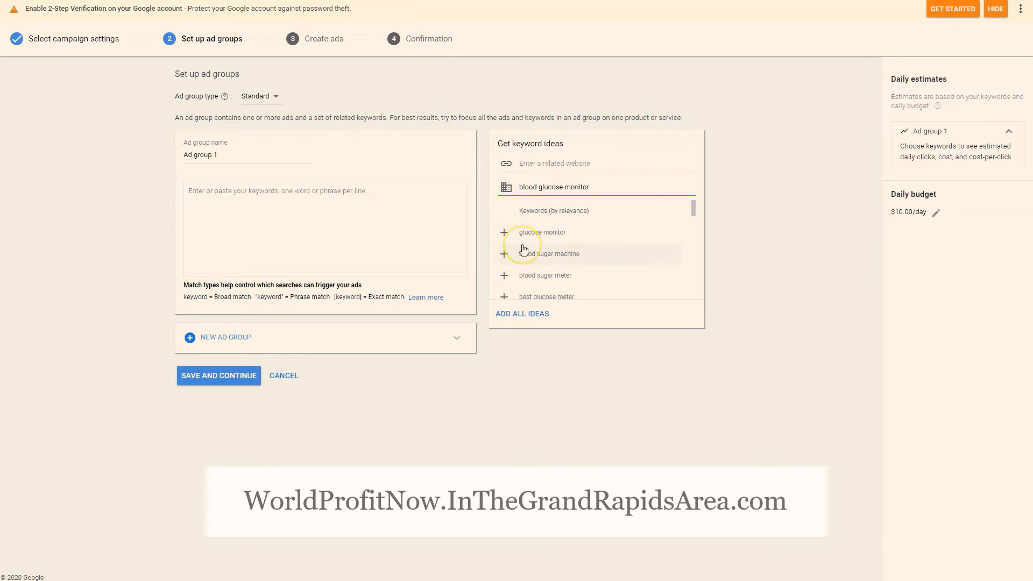
Add the nine suggested keywords from "glucose monitor" down to "best blood sugar monitor" to Ad group 1
left_click(563, 237)
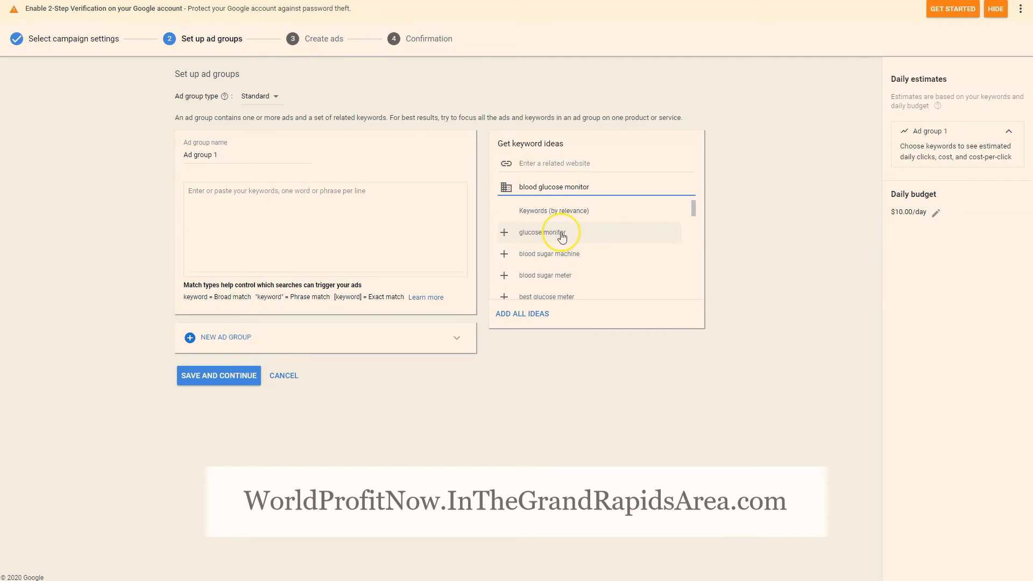
left_click(562, 237)
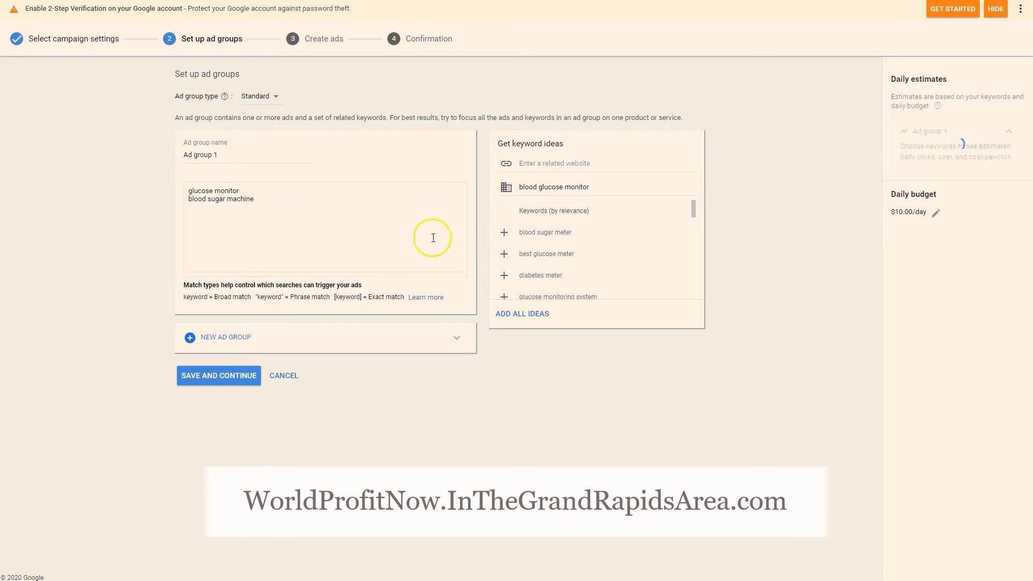
left_click(586, 234)
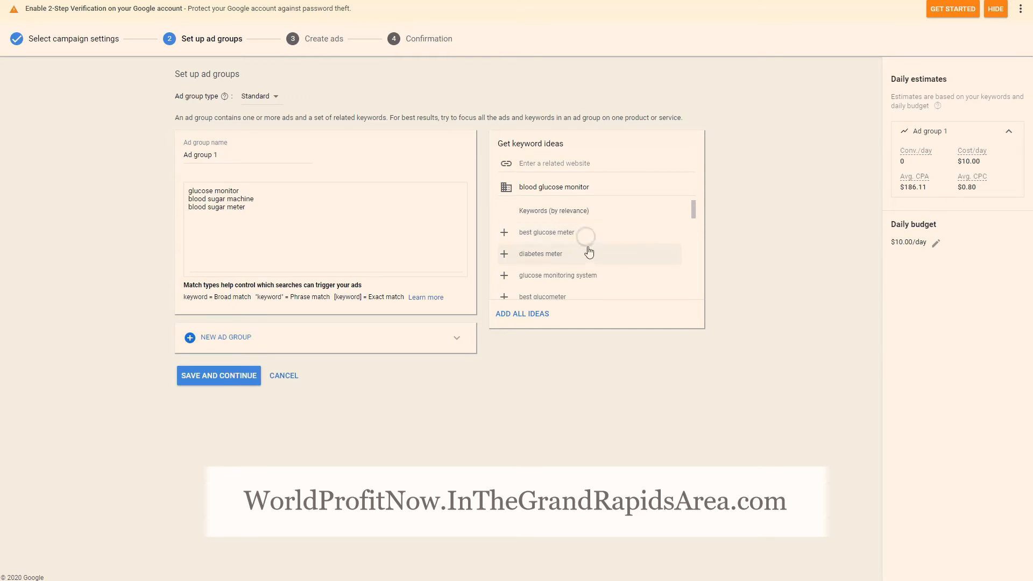
left_click(588, 234)
left_click(552, 238)
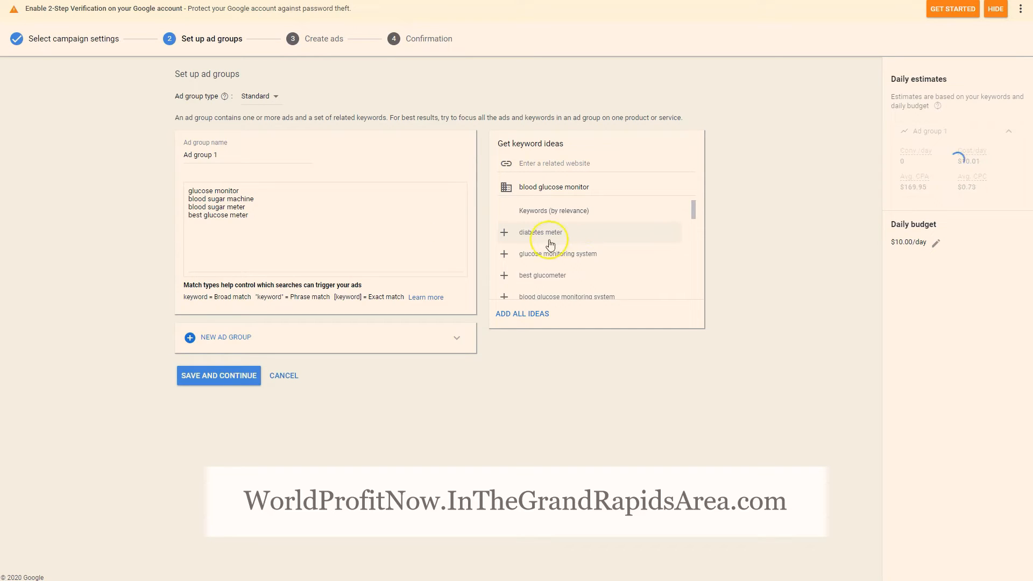
left_click(570, 230)
left_click(565, 230)
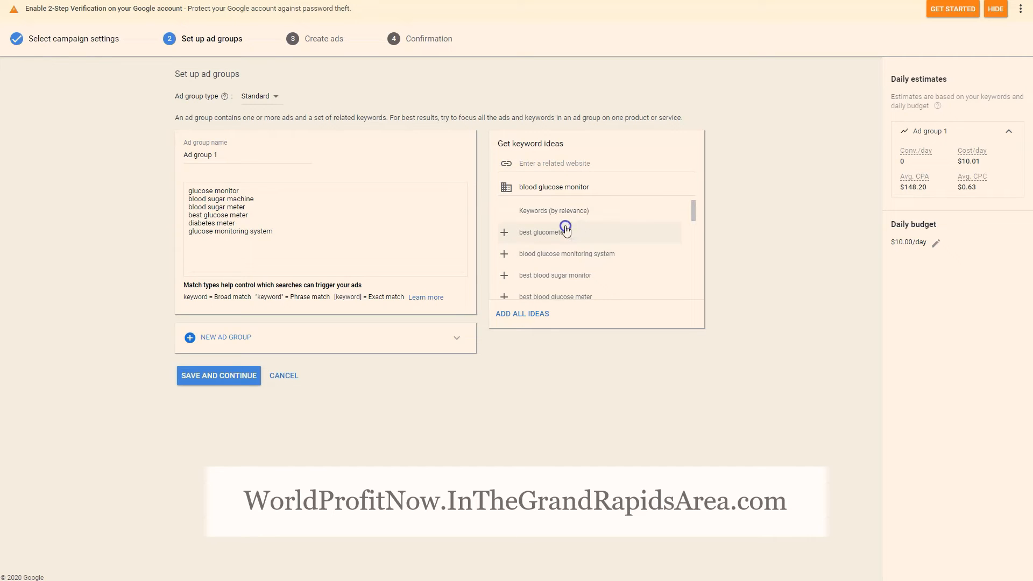
left_click(577, 231)
left_click(574, 233)
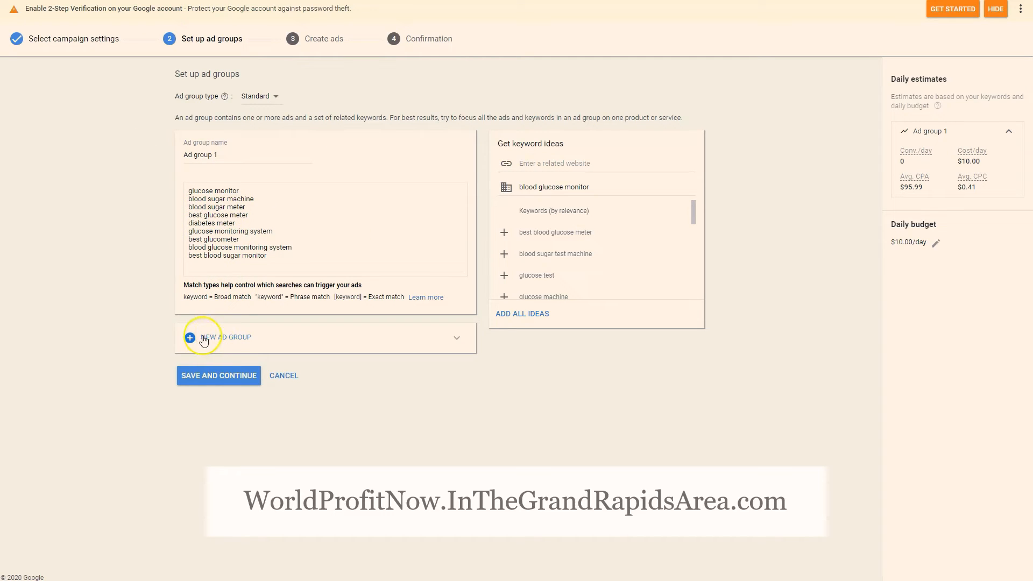
Open a second ad group and discard it, and save Ad group 1 to continue to ad creation
left_click(456, 339)
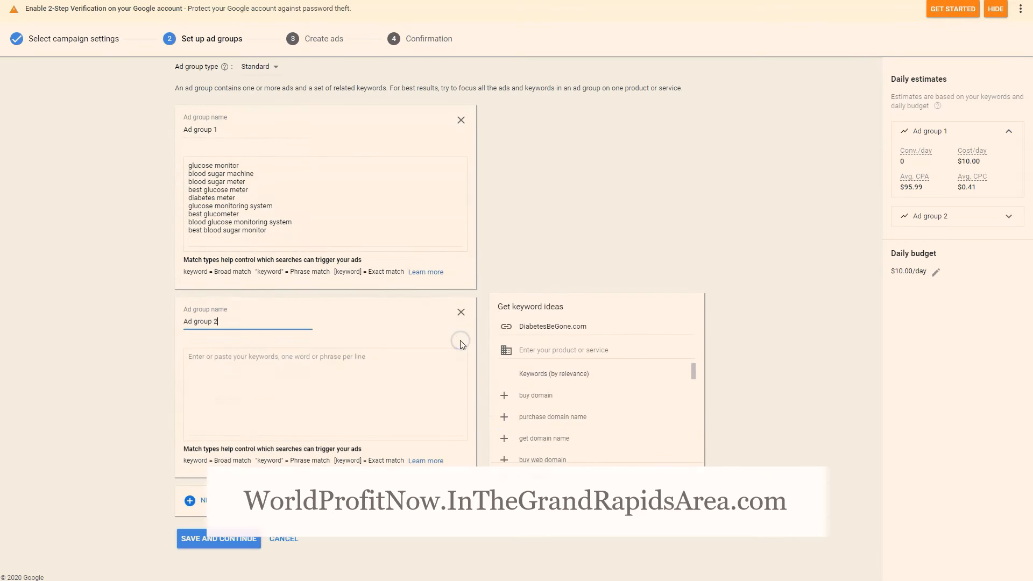
left_click(462, 309)
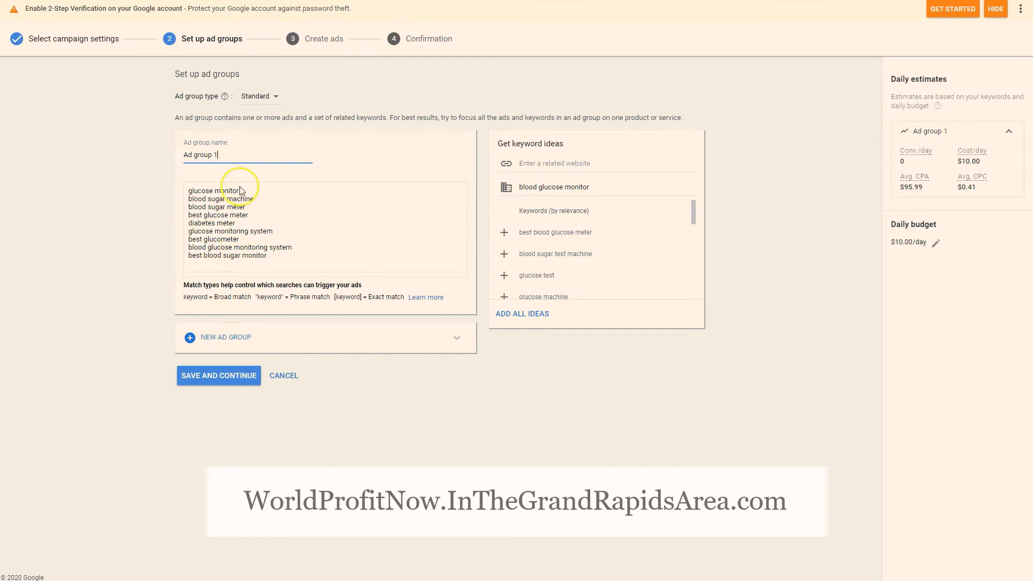
left_click(218, 375)
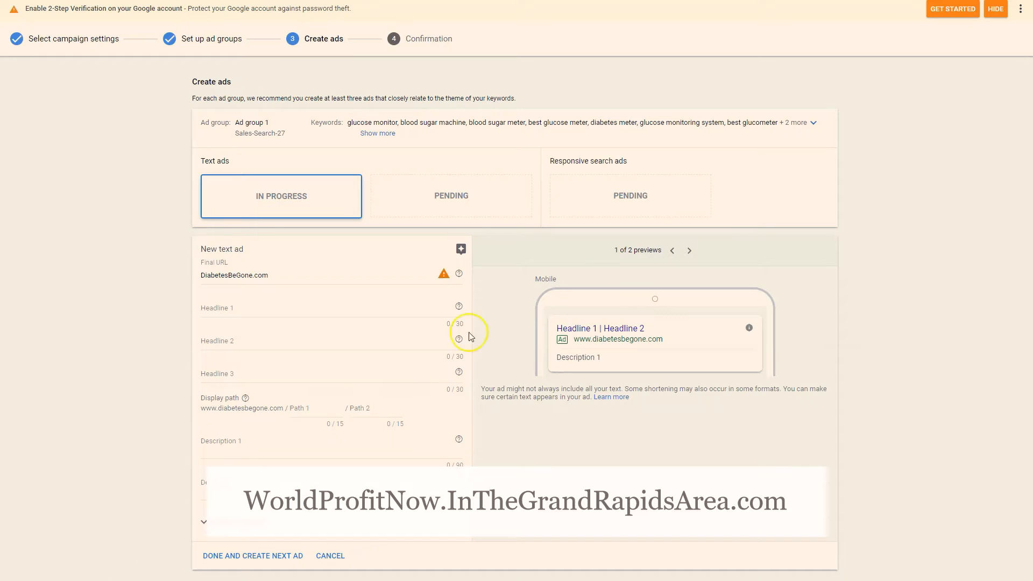
mouse_move(444, 276)
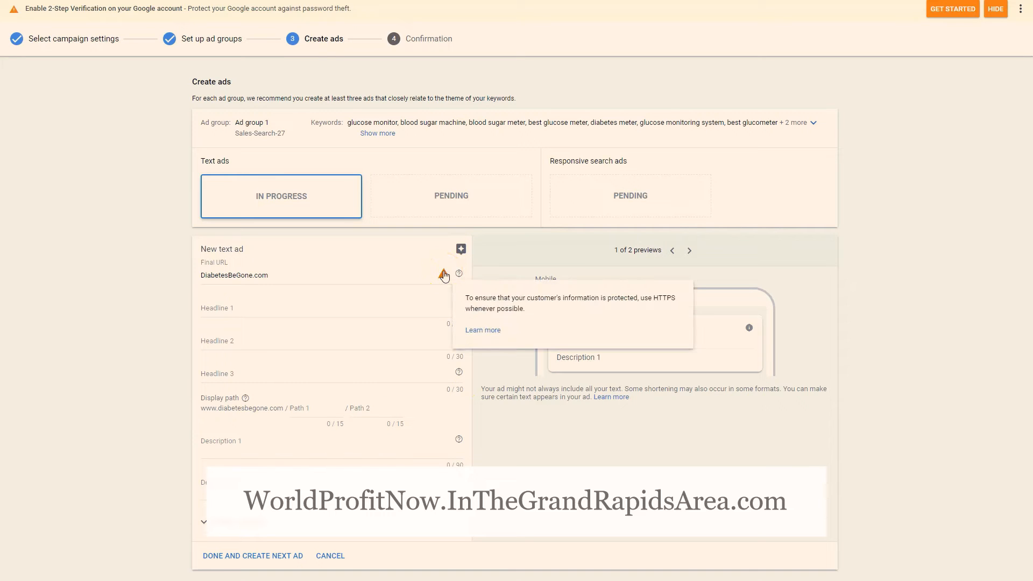
left_click(203, 278)
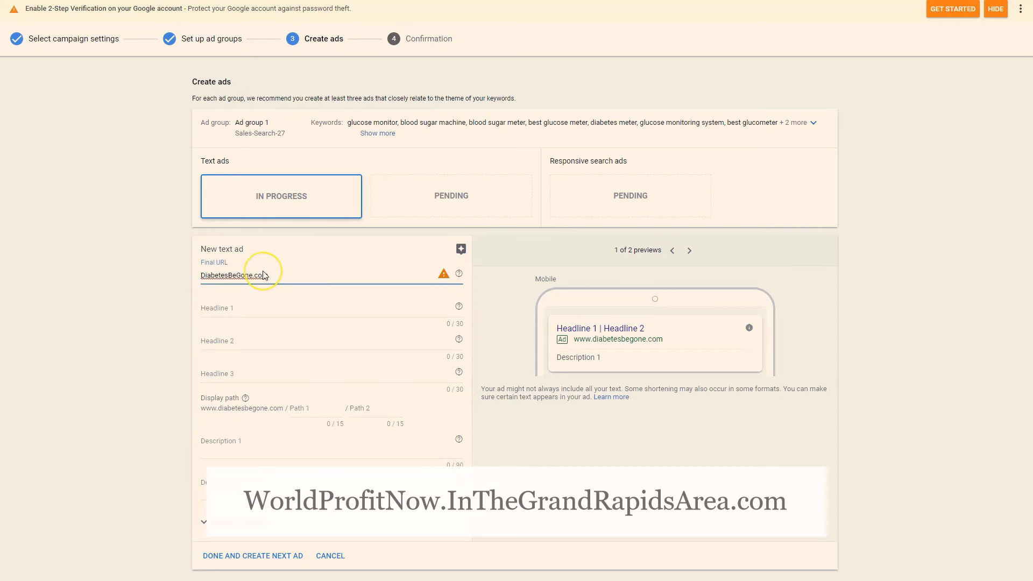
type("https:")
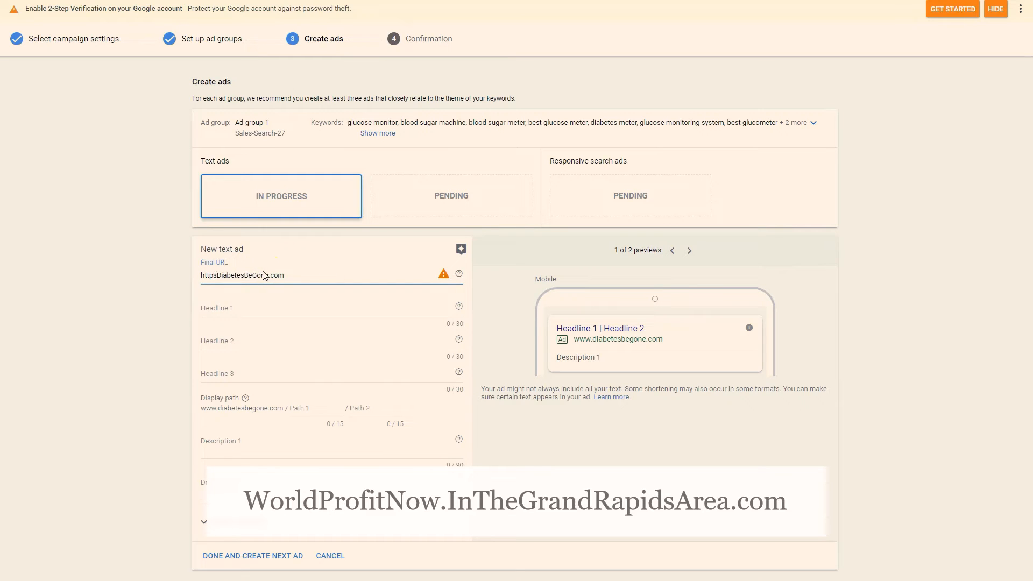
type("//")
key("Tab")
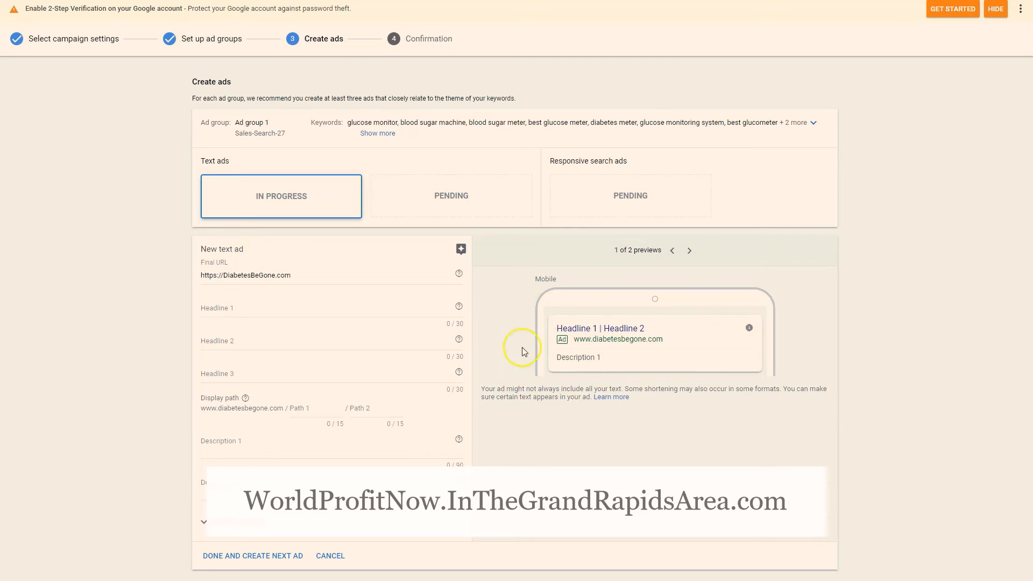
Enter "Best Blood Glucose Monitor" as the first headline and "Get the top monitor" as the second headline
left_click(286, 309)
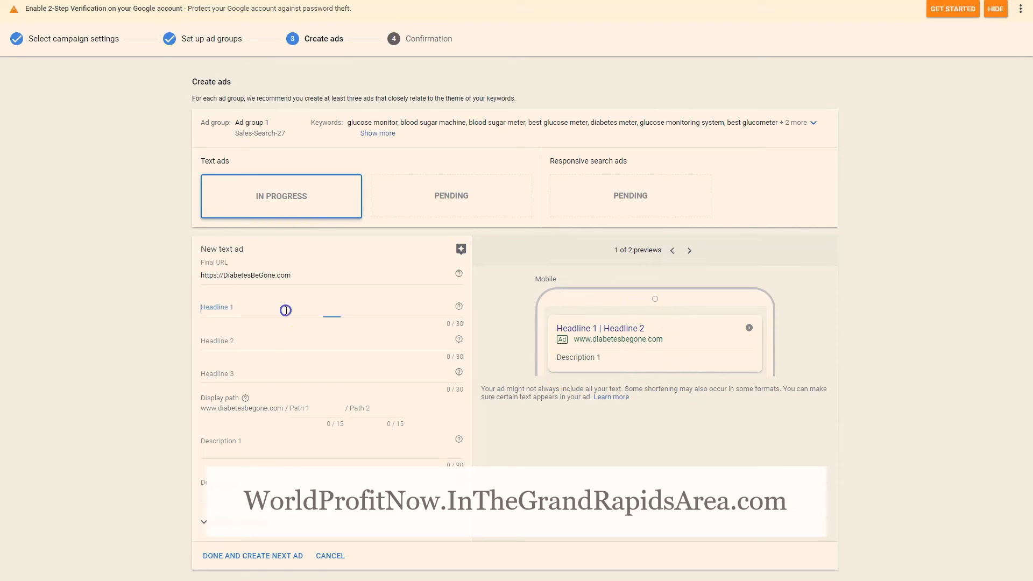
type("Best Blood Glucose Monitor")
key("Tab")
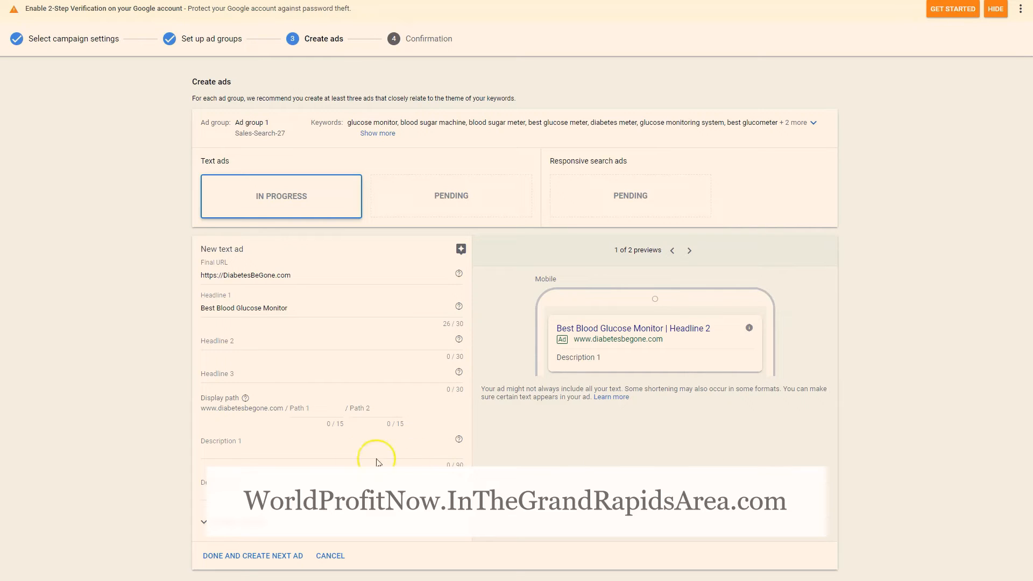
left_click(269, 343)
type("Get the top monitor on the market")
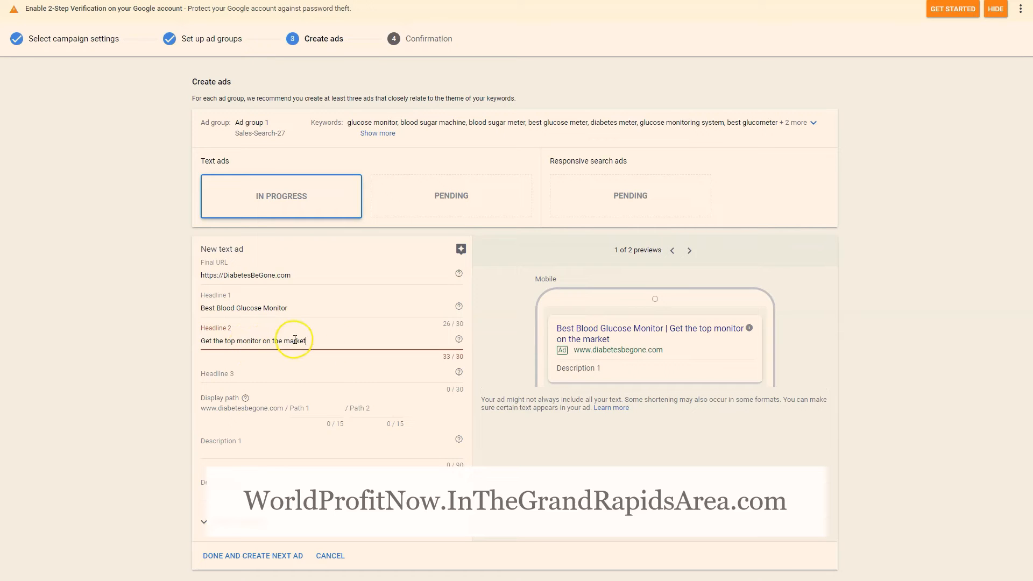
left_click_drag(307, 342, 268, 343)
key("BackSpace")
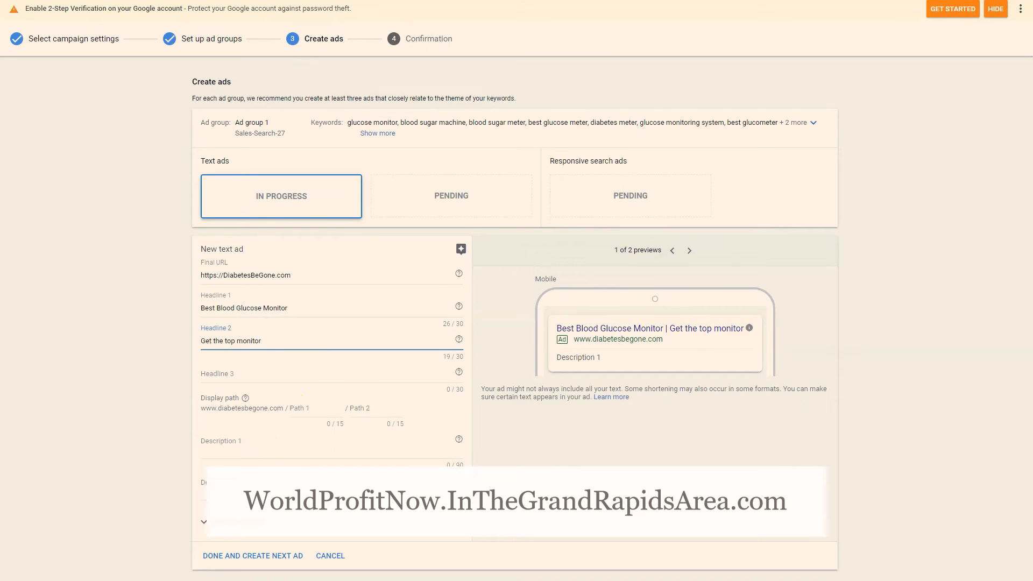
Fill in Description 1 with "Our glucose monitor is both top quality and affordable. Have a look at our reviews!"
left_click(414, 429)
left_click(242, 450)
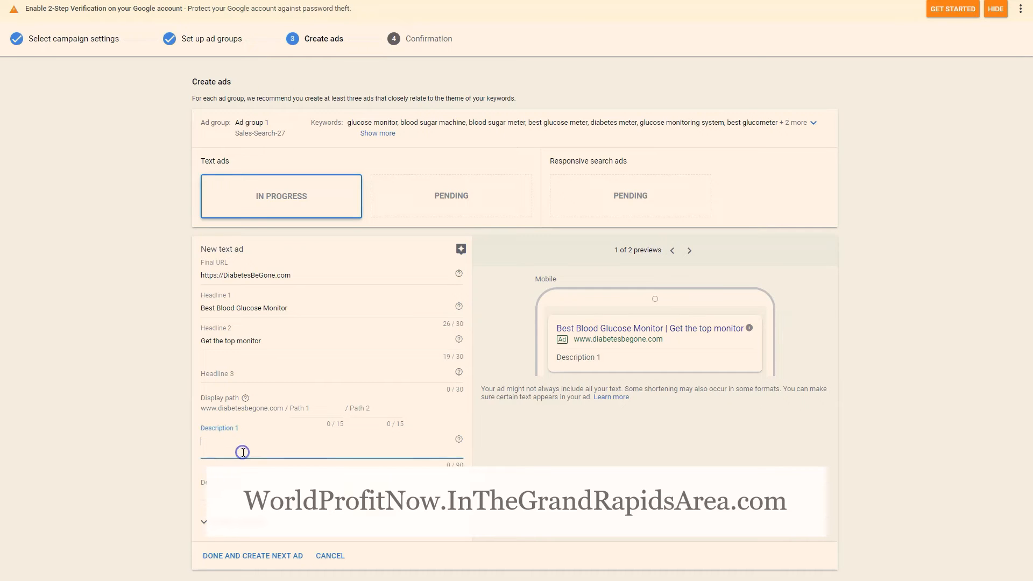
type("Our glucose monitor is both top quality and affordable. Have a look at our reviews!")
left_click(139, 380)
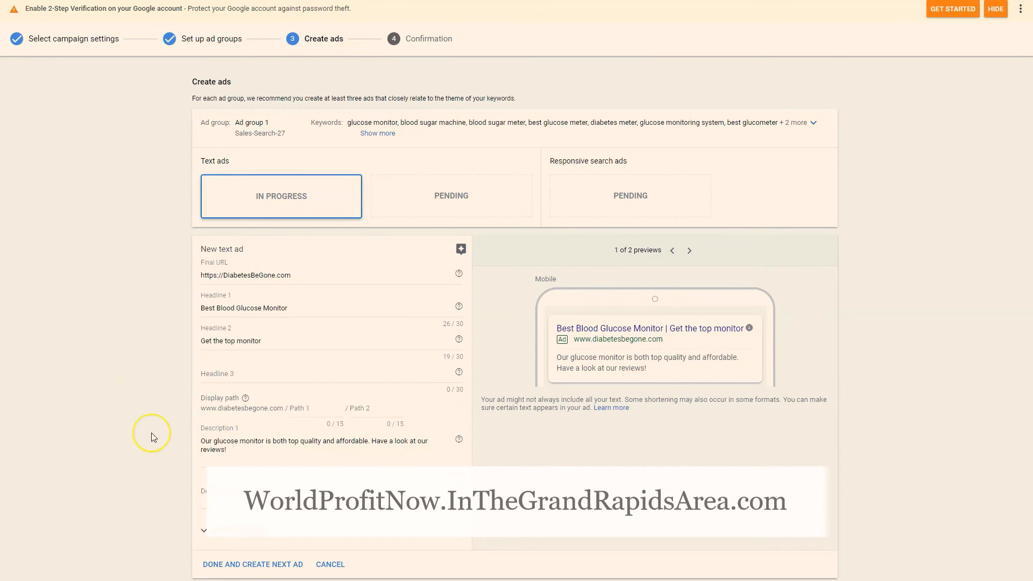
Review the text ad's mobile and desktop previews, and save the ad without adding further headlines or descriptions
scroll(152, 437, "down", 1)
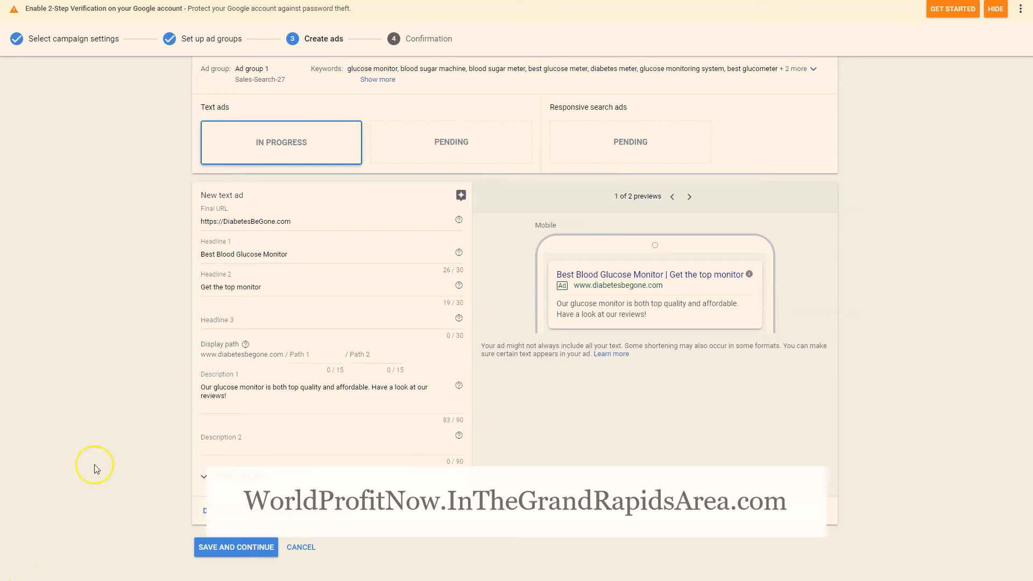
scroll(145, 457, "up", 1)
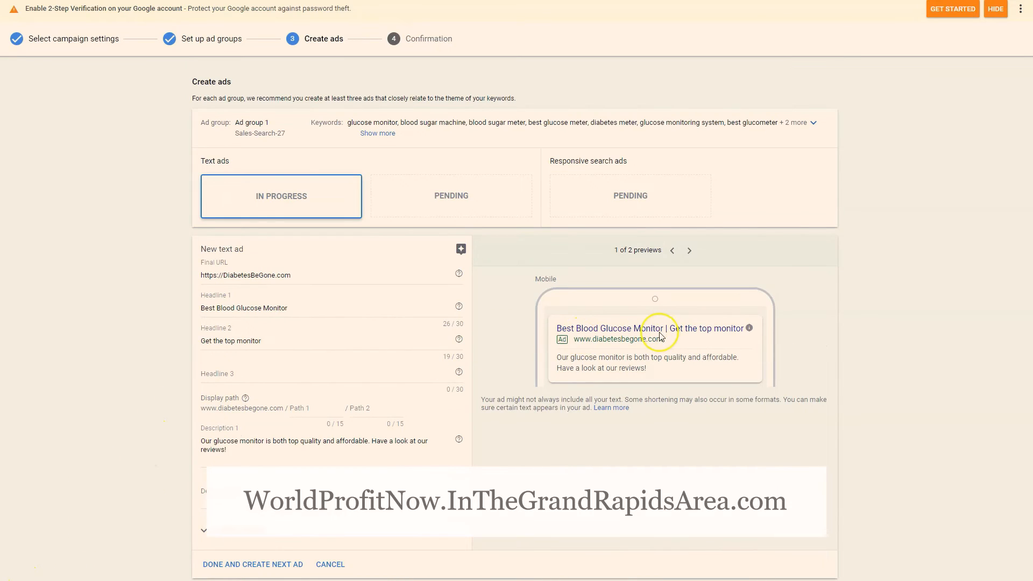
scroll(646, 330, "down", 1)
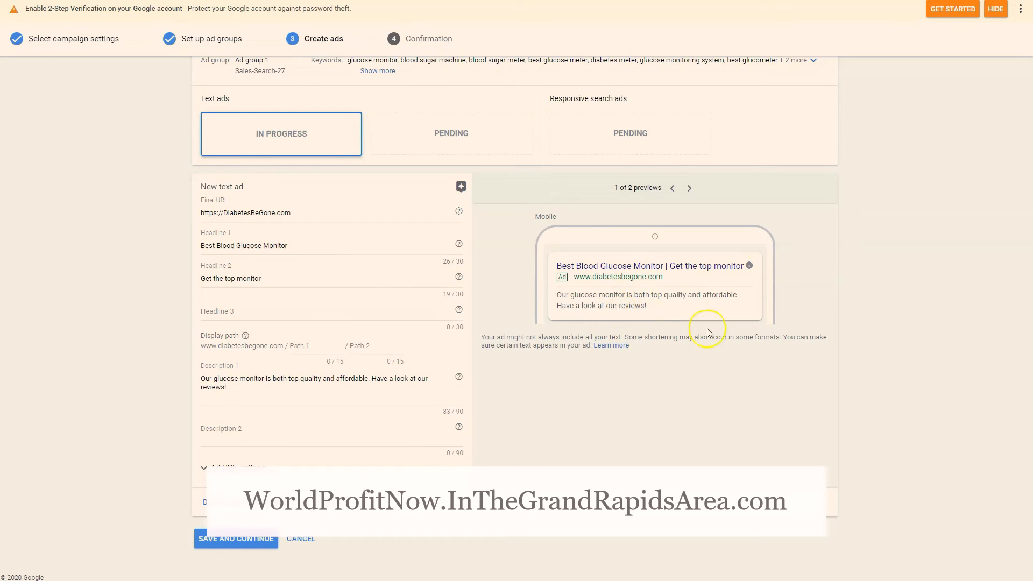
left_click(691, 187)
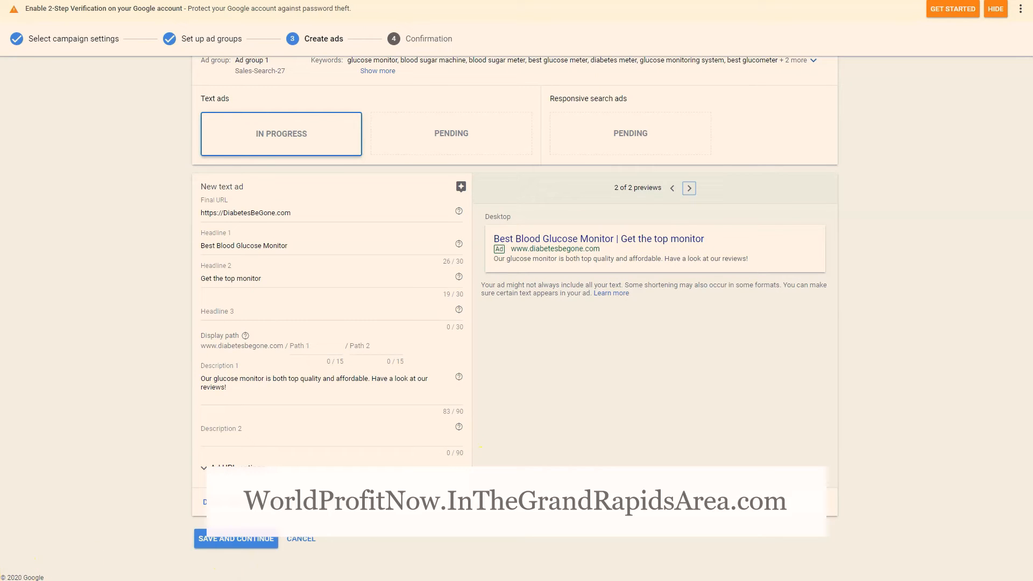
left_click(261, 540)
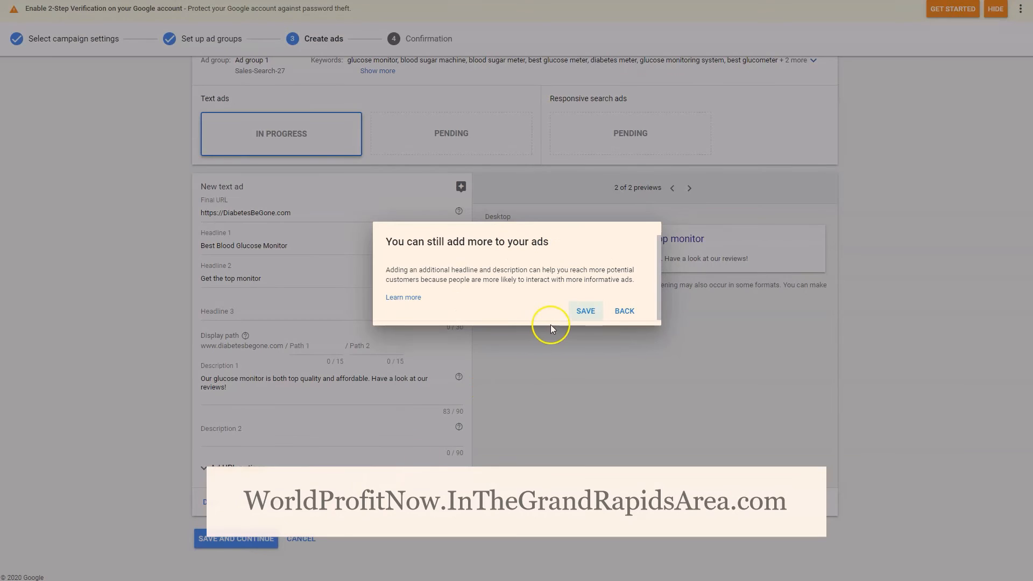
left_click(581, 314)
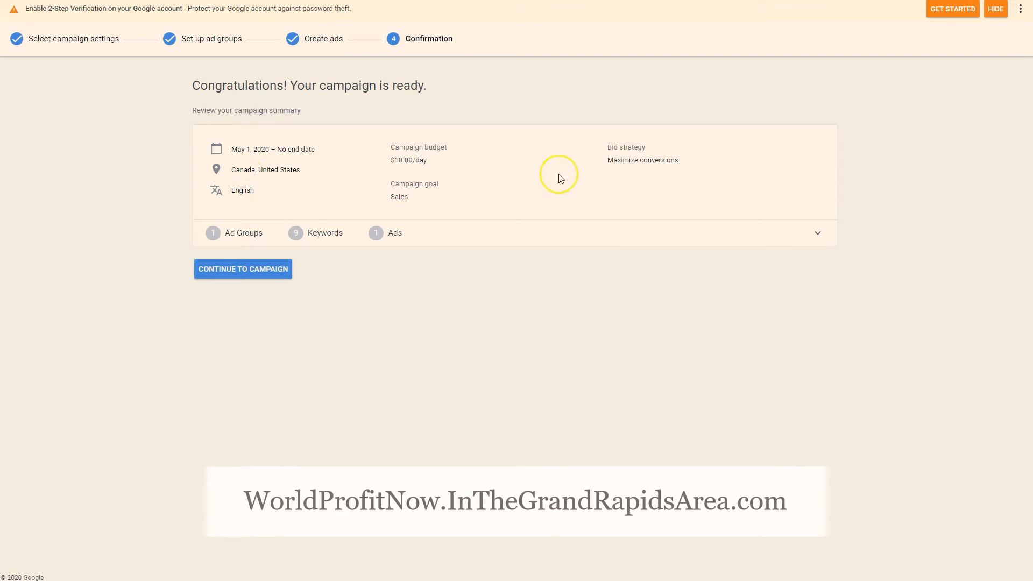
Review the ad group and keyword details in the campaign summary, and continue to the finished campaign
left_click(759, 228)
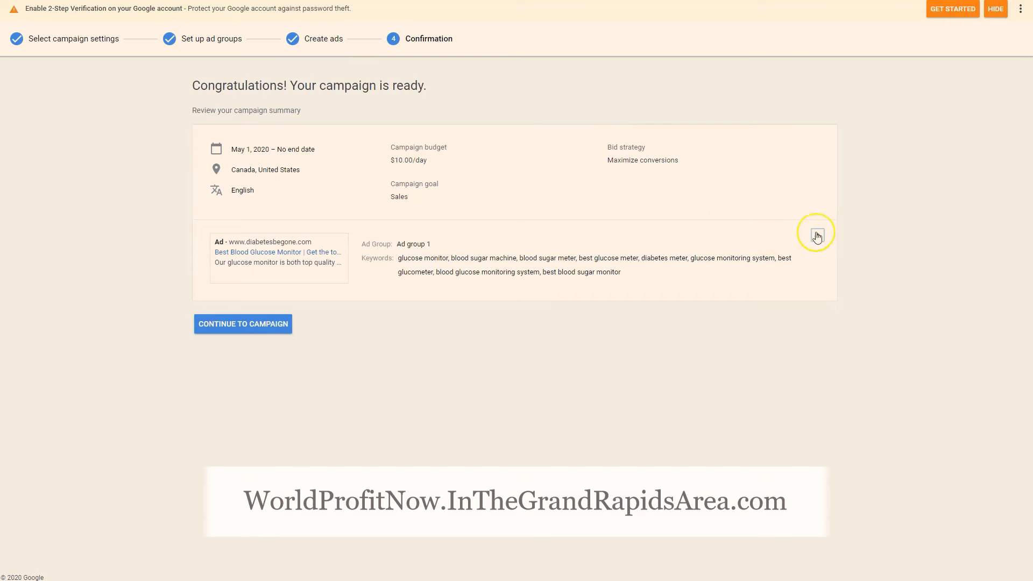
left_click(817, 235)
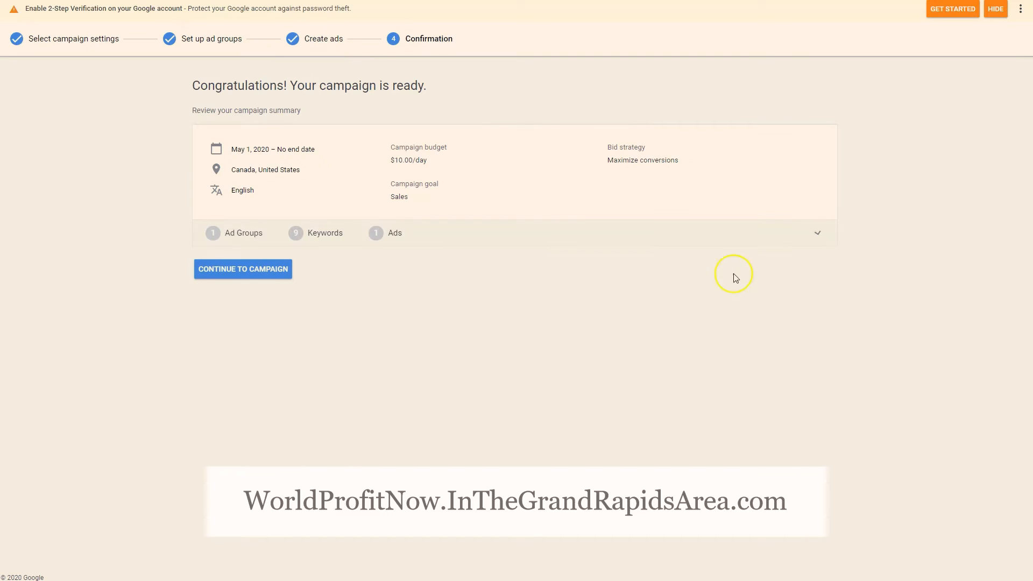
left_click(273, 271)
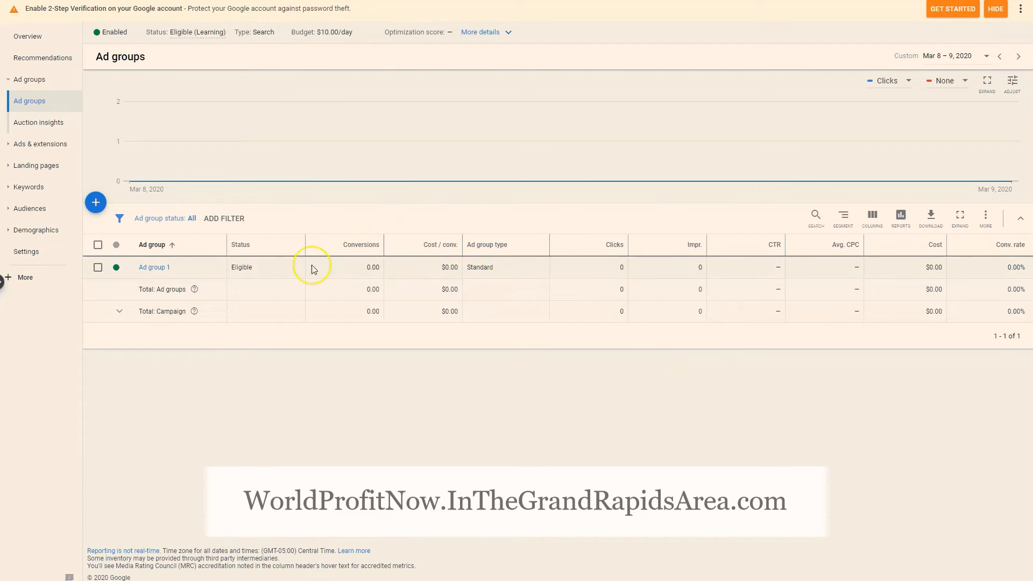
Switch to the banner design web app and start generating a static design set
mouse_move(528, 164)
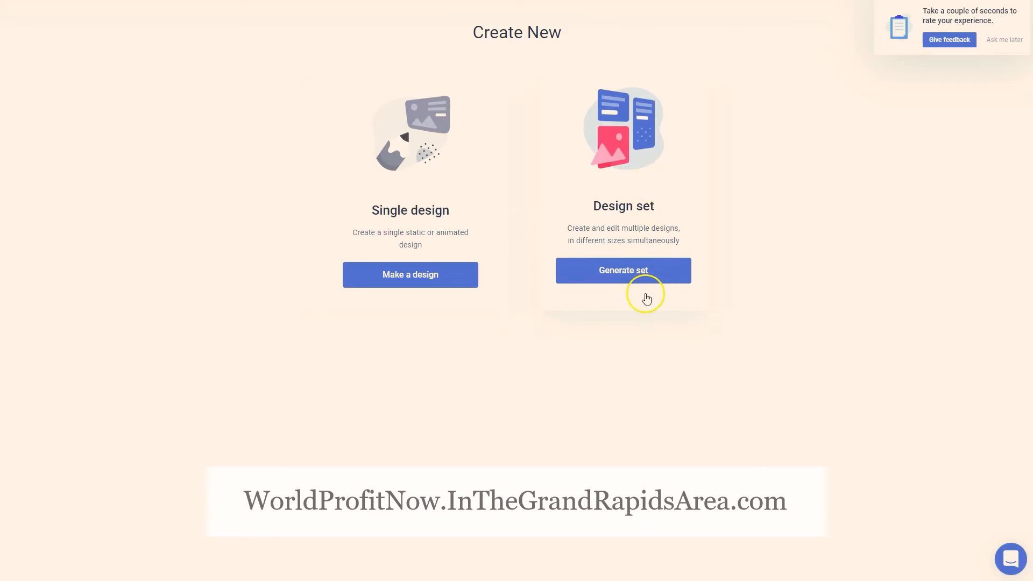
left_click(629, 278)
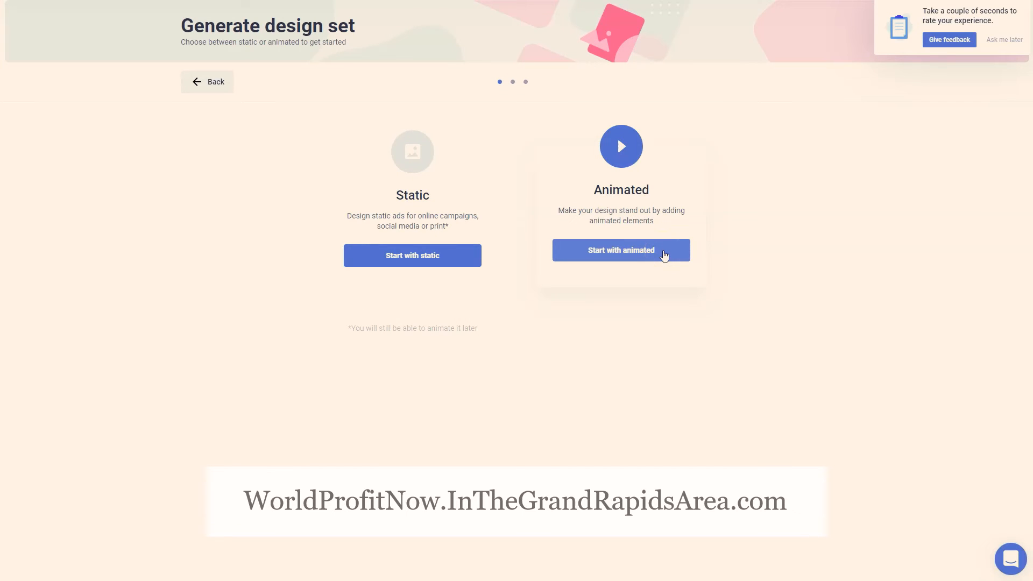
left_click(665, 256)
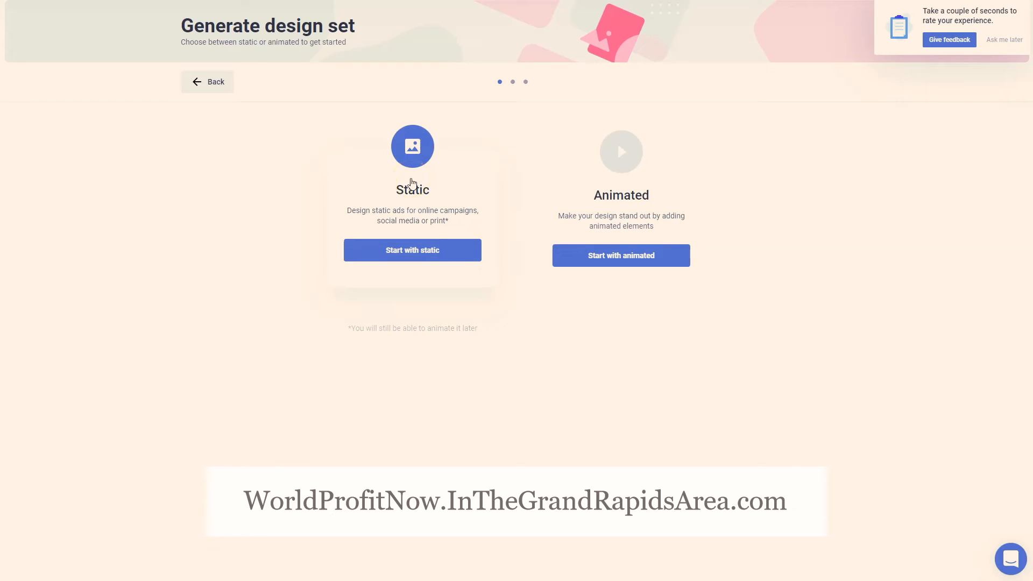
left_click(415, 255)
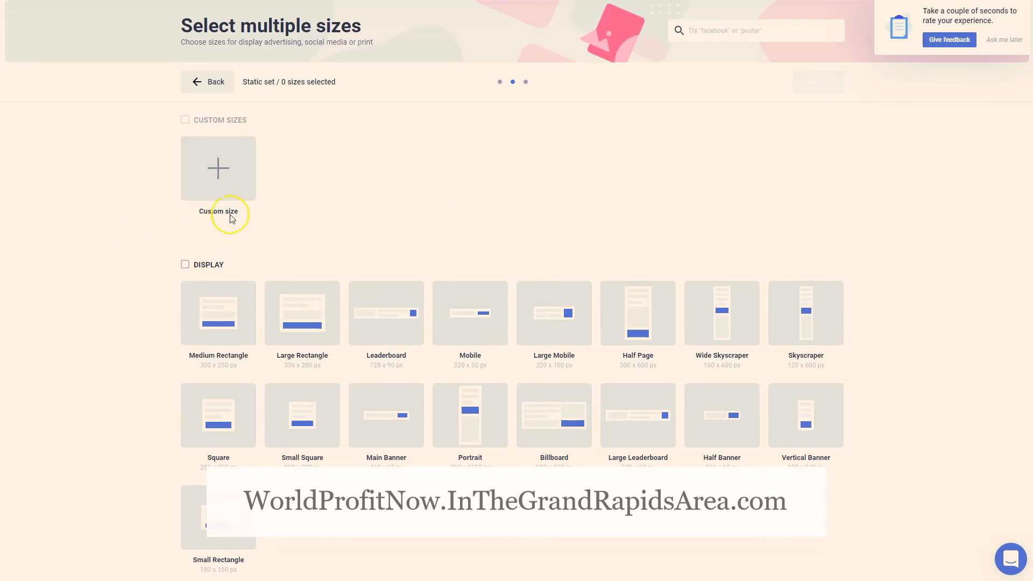
Select the Medium Rectangle, Large Rectangle, Square, Portrait and Wide Skyscraper display sizes for the set, and continue to the templates
scroll(370, 191, "down", 3)
scroll(377, 174, "up", 2)
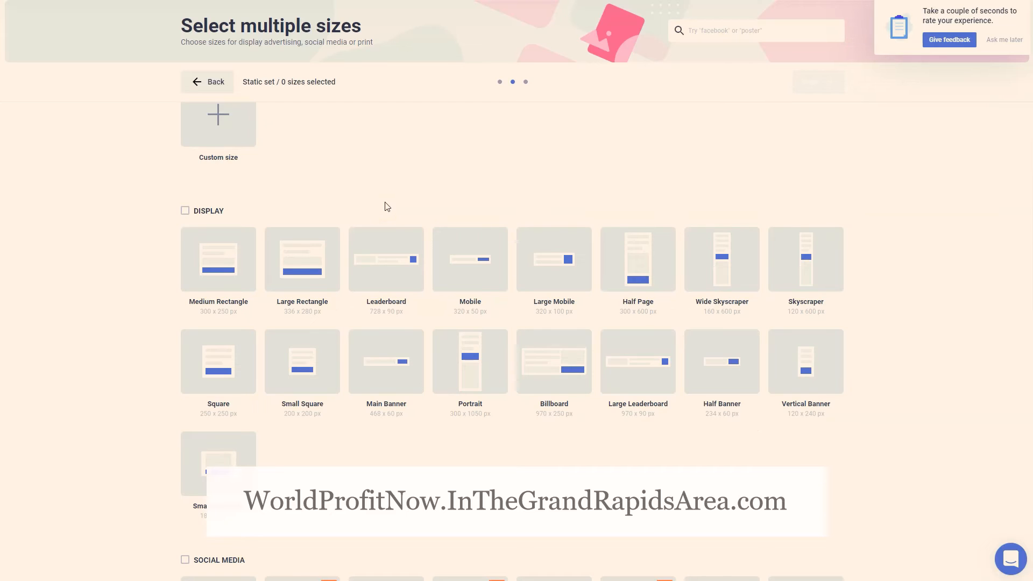
scroll(386, 206, "up", 1)
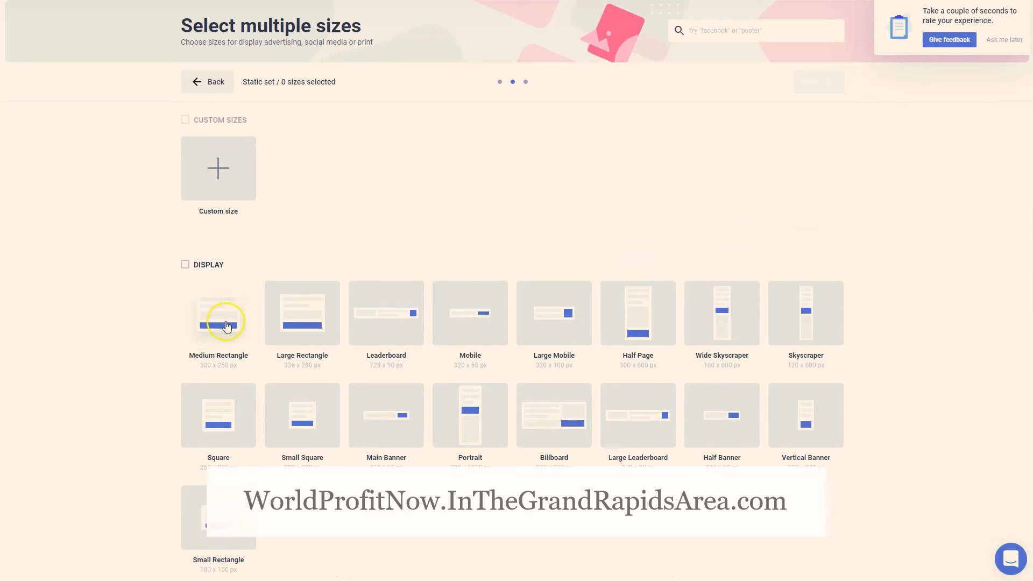
left_click(218, 316)
left_click(294, 315)
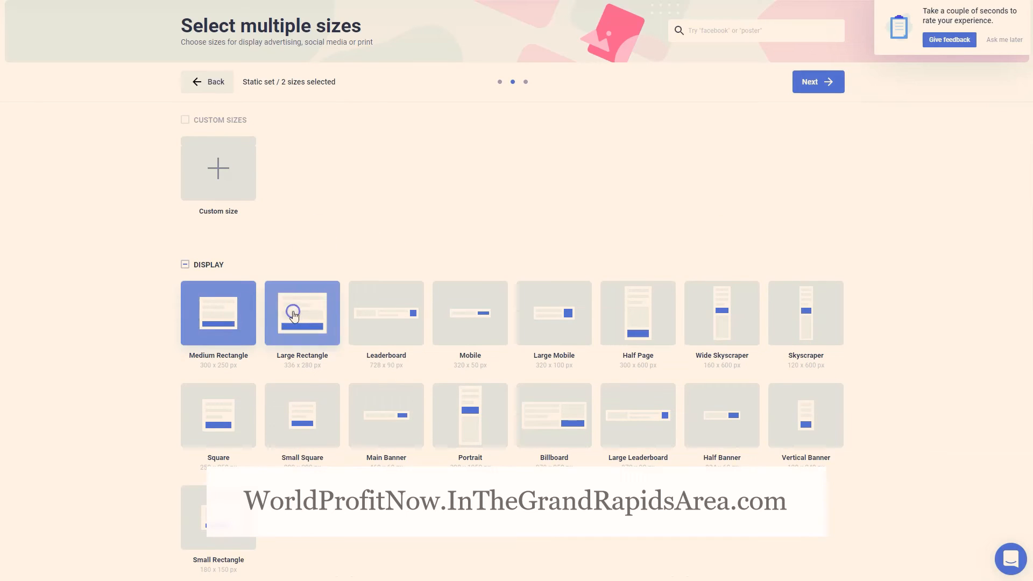
left_click(208, 419)
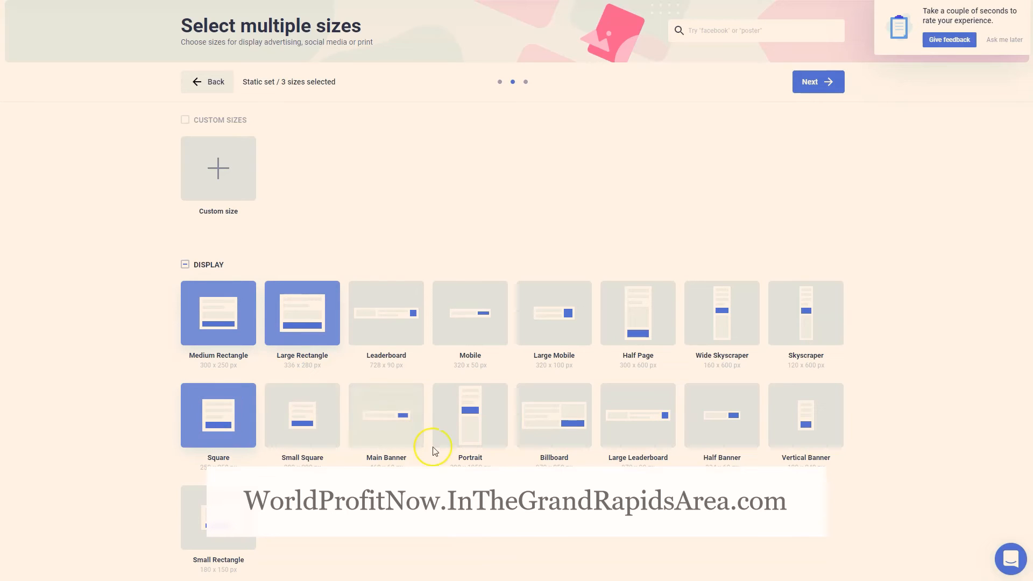
left_click(463, 440)
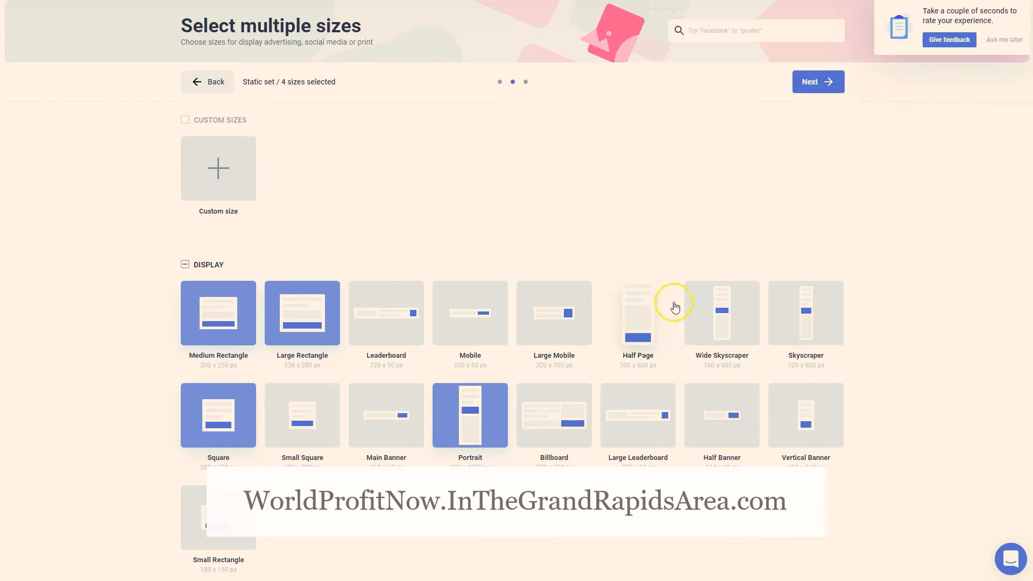
left_click(722, 309)
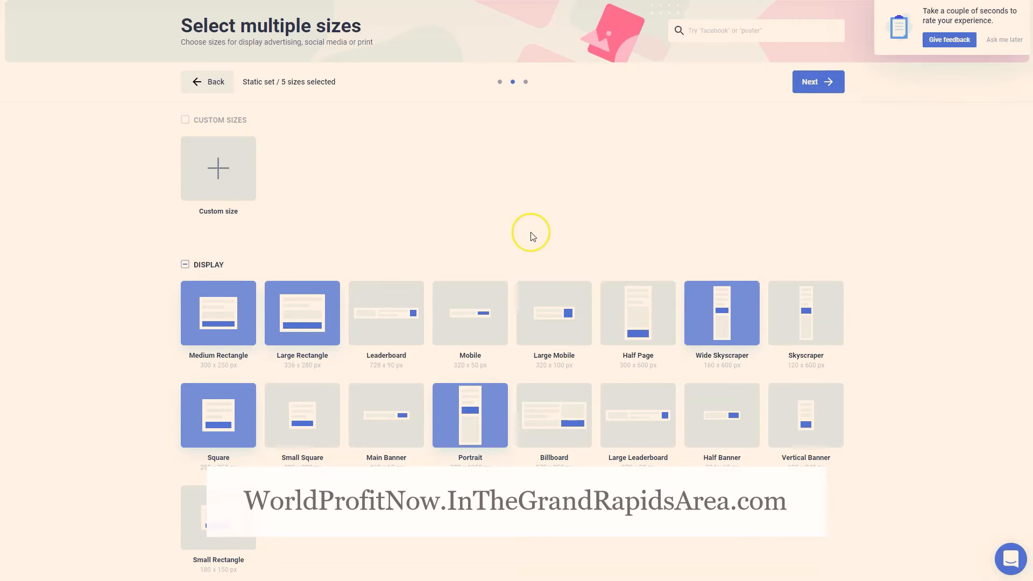
scroll(533, 215, "down", 2)
scroll(541, 192, "up", 1)
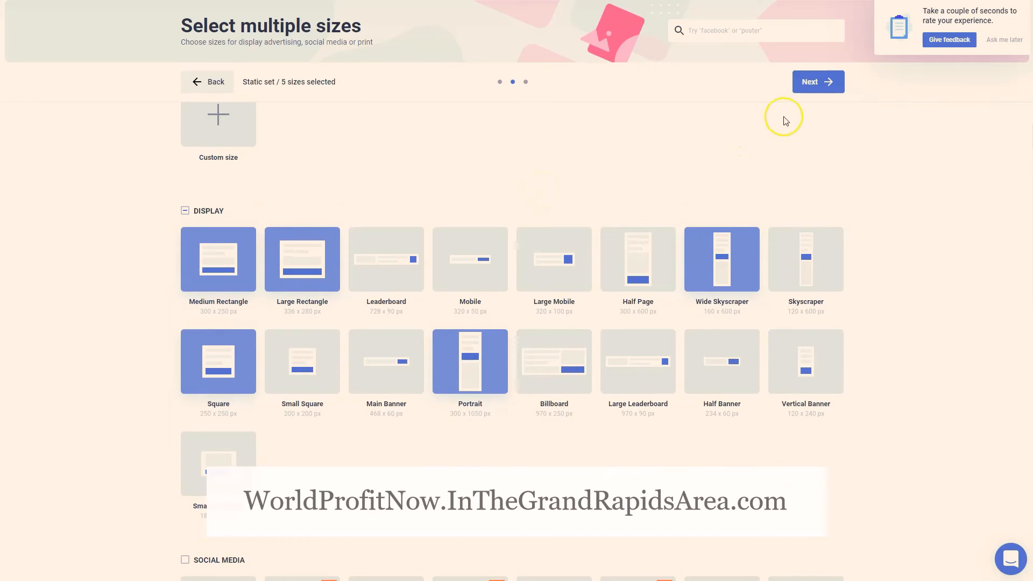
left_click(814, 85)
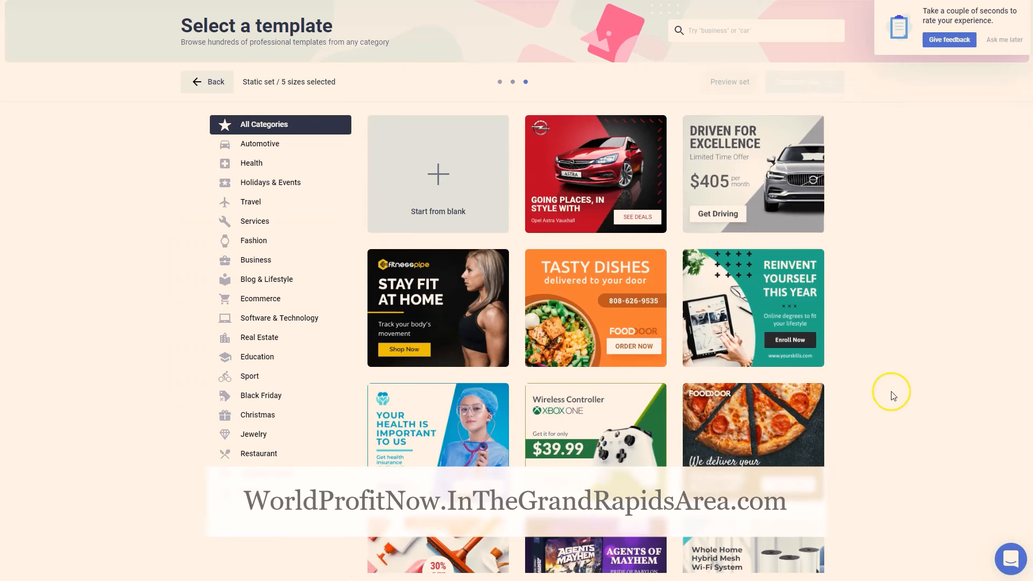
Browse the template gallery and start the banner set from a blank design
scroll(861, 393, "down", 10)
scroll(854, 399, "down", 4)
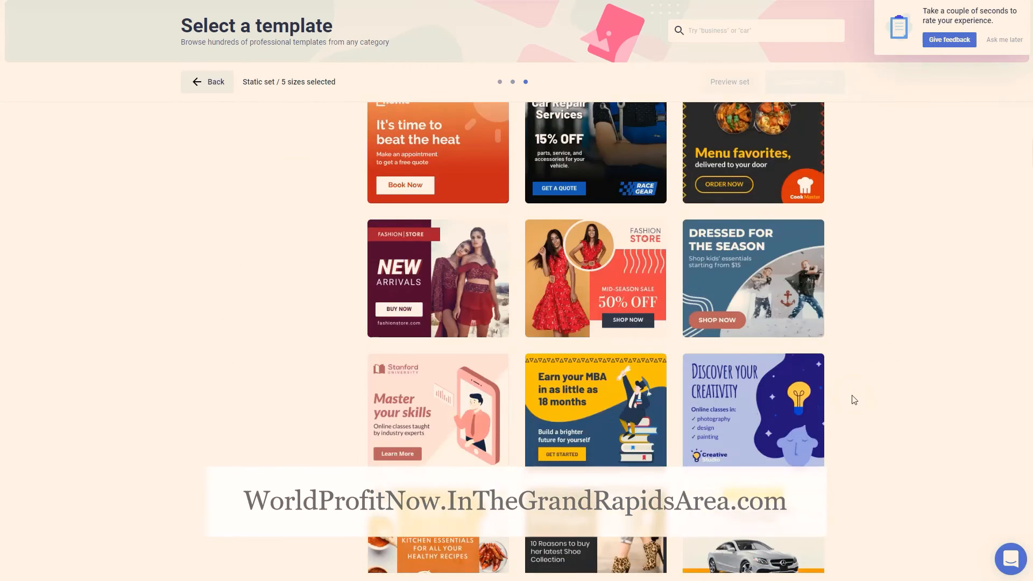
scroll(854, 398, "up", 14)
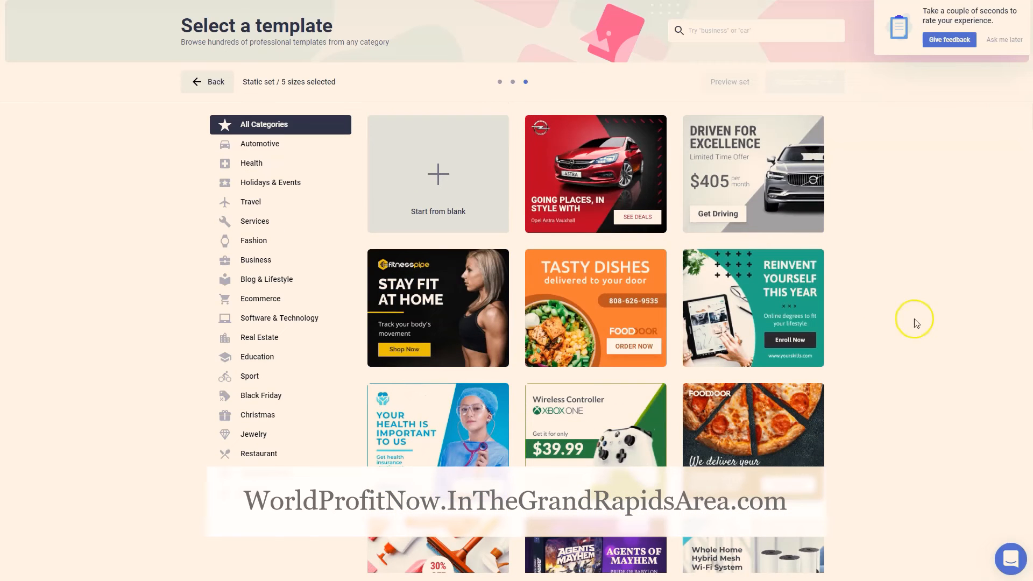
left_click(432, 173)
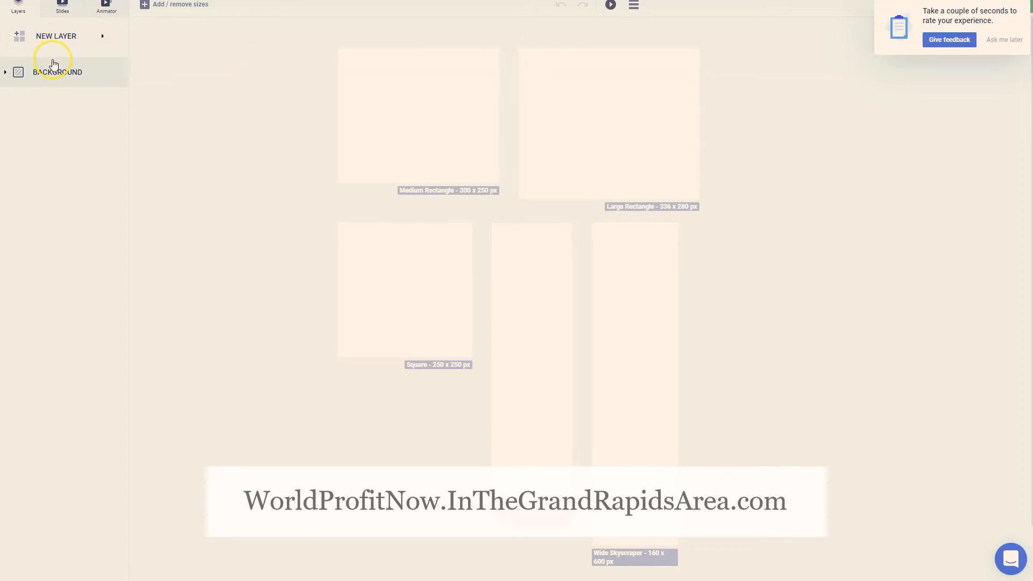
Add the uploaded image of the woman holding a green apple as a new layer, and check it on all banner sizes
left_click(47, 36)
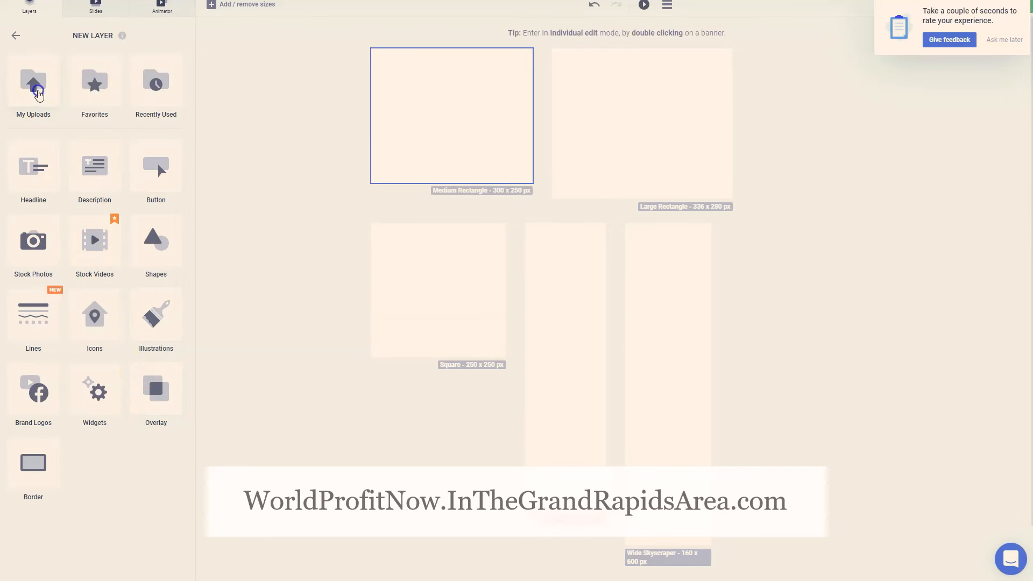
left_click(33, 82)
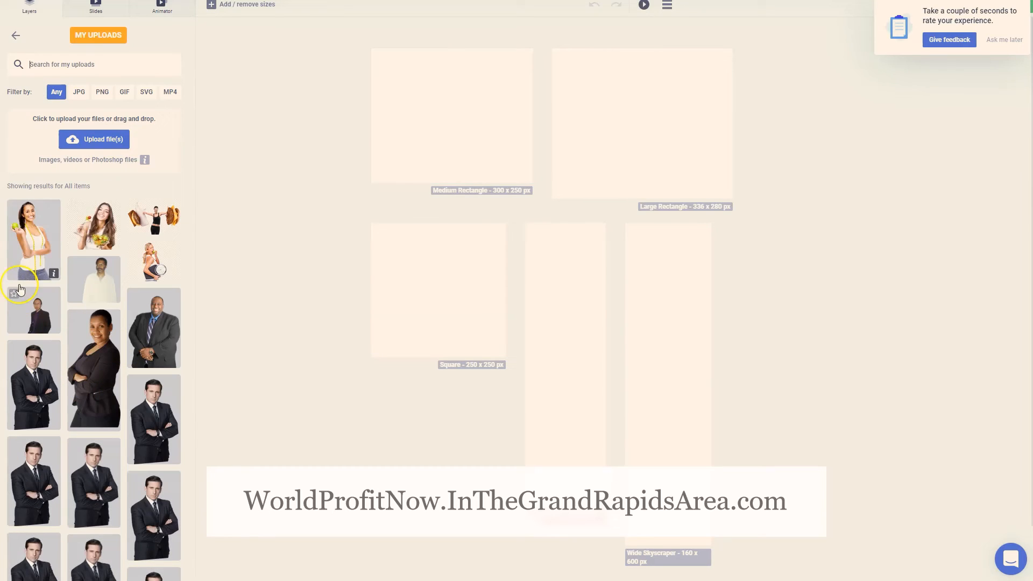
left_click(45, 237)
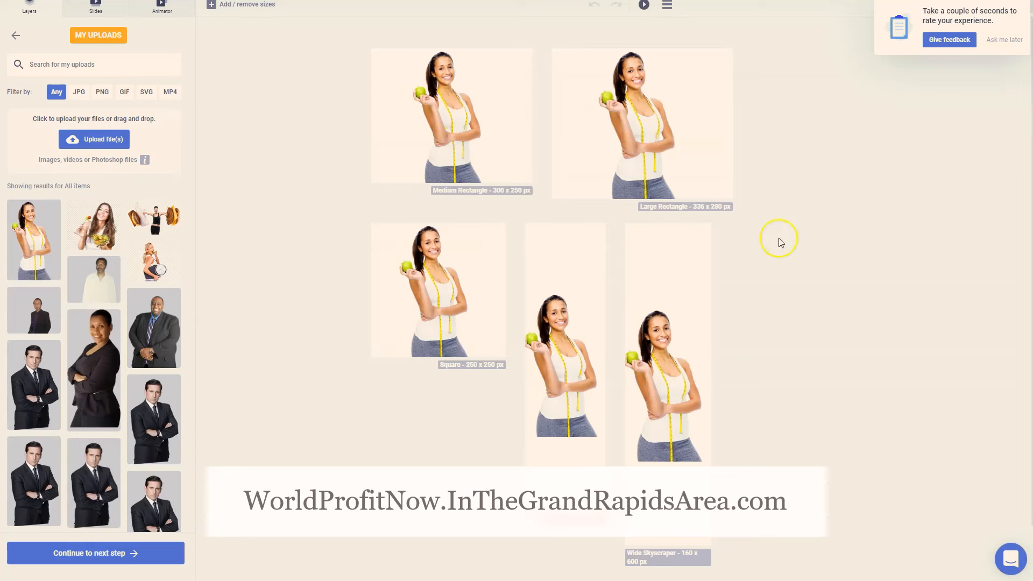
scroll(735, 242, "down", 1)
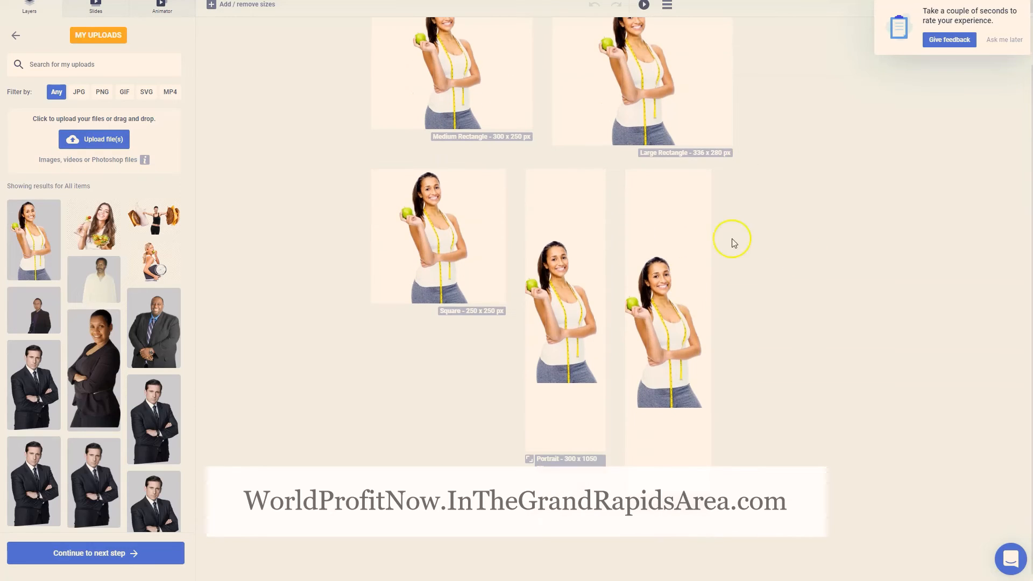
scroll(553, 196, "up", 1)
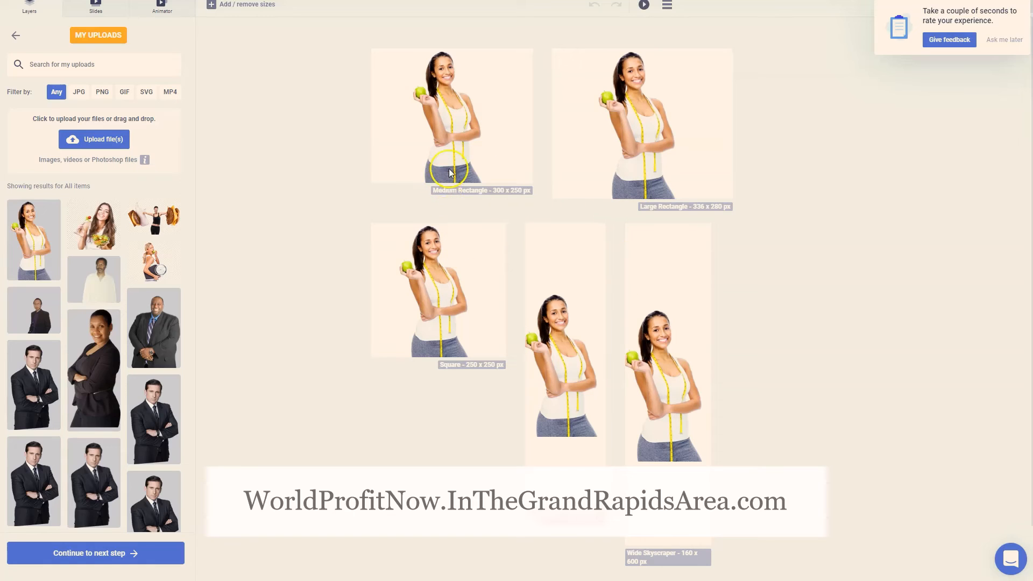
Set the image's position to Bottom Center for all layouts and apply it to the banners
left_click(127, 557)
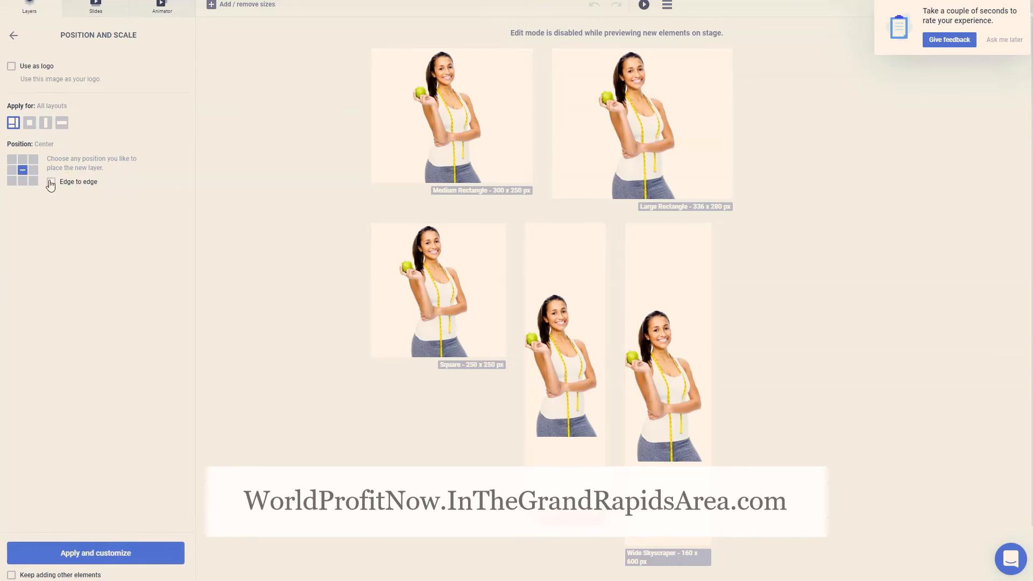
left_click(23, 182)
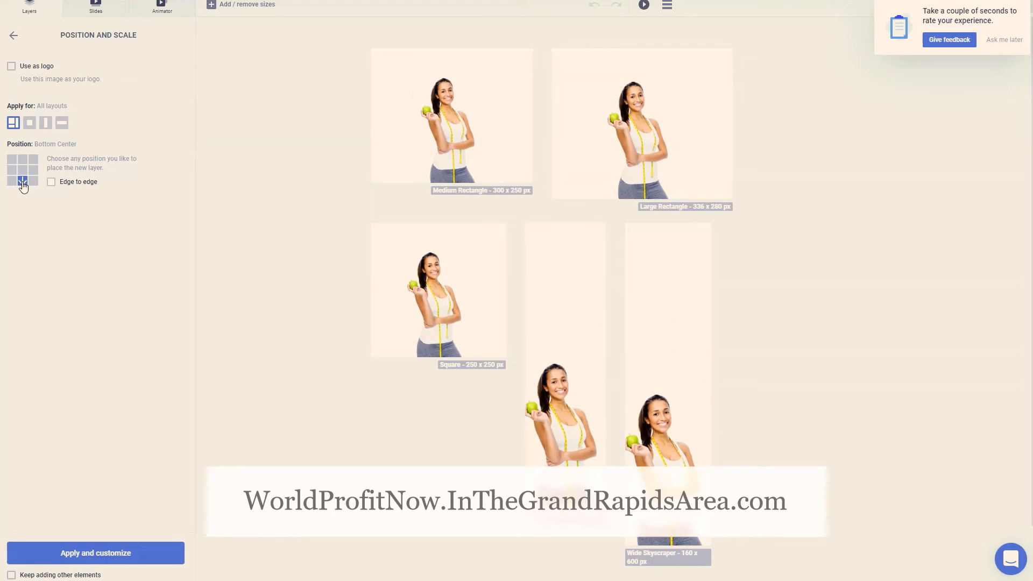
left_click(79, 553)
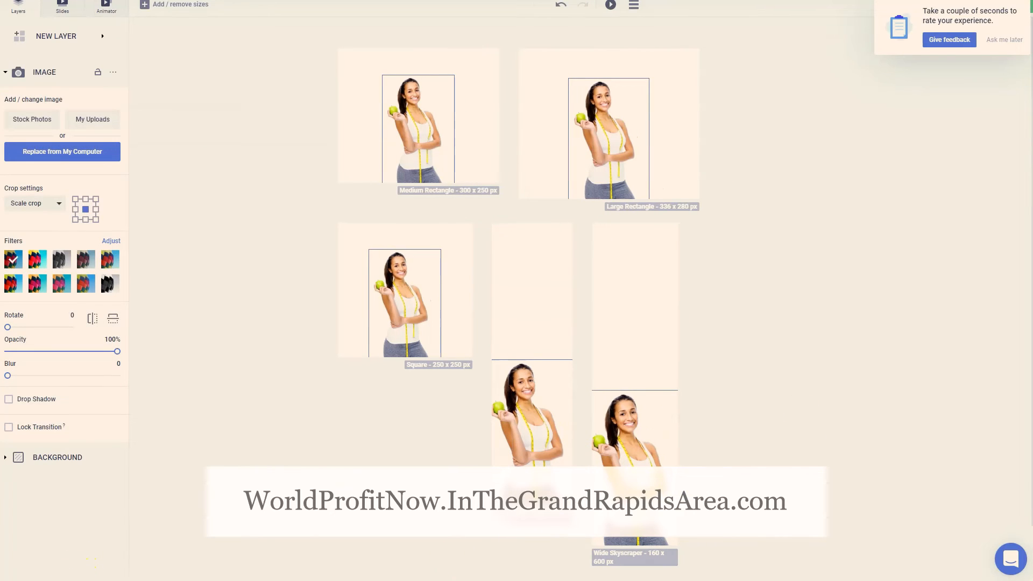
In the Medium Rectangle banner, move the woman to the left side and enlarge her so the legs fall below the edge; dismiss the feedback request
left_click(454, 146)
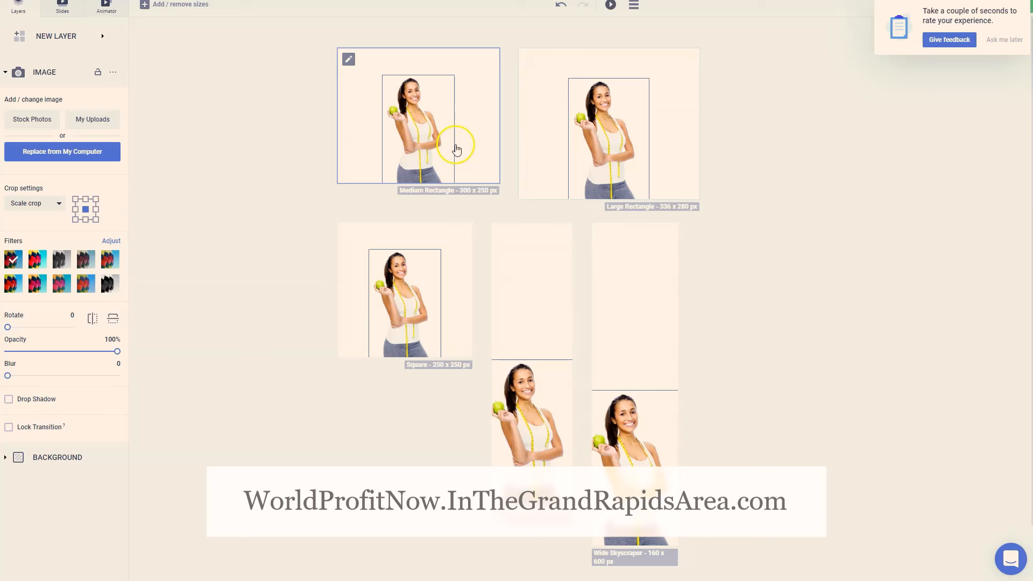
double_click(413, 134)
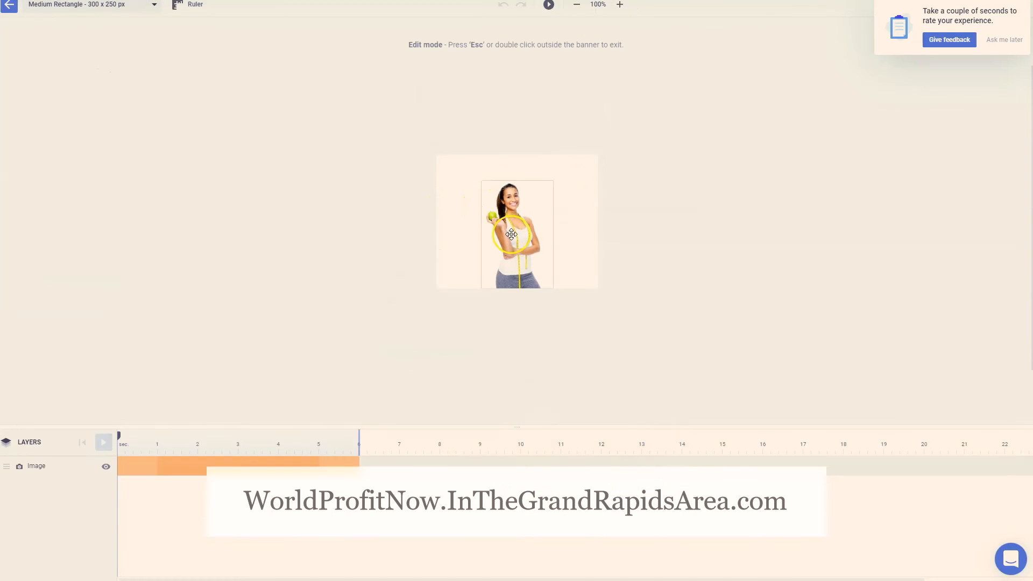
left_click_drag(510, 234, 462, 238)
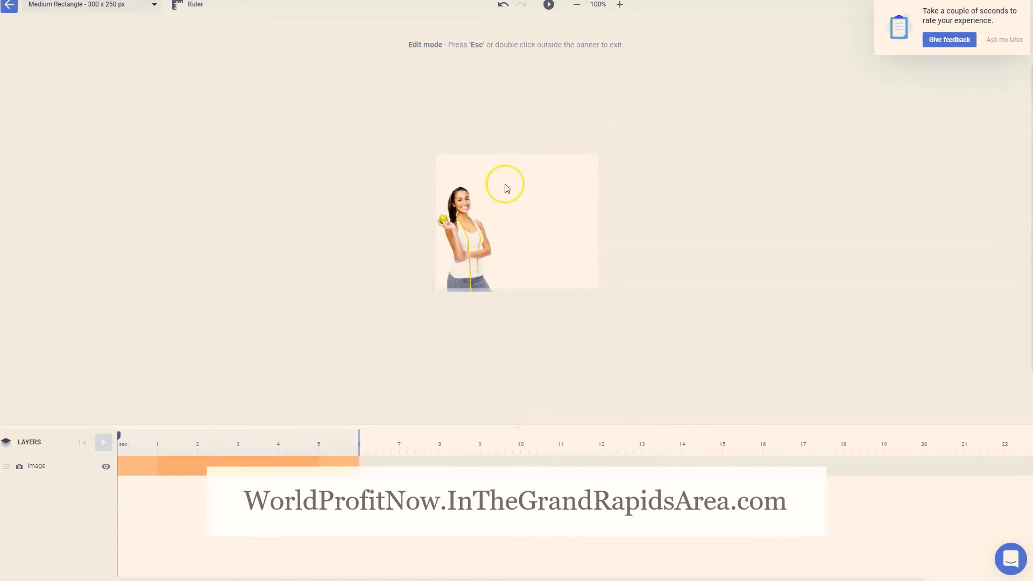
left_click(495, 198)
left_click_drag(503, 187, 554, 129)
left_click_drag(492, 237, 489, 291)
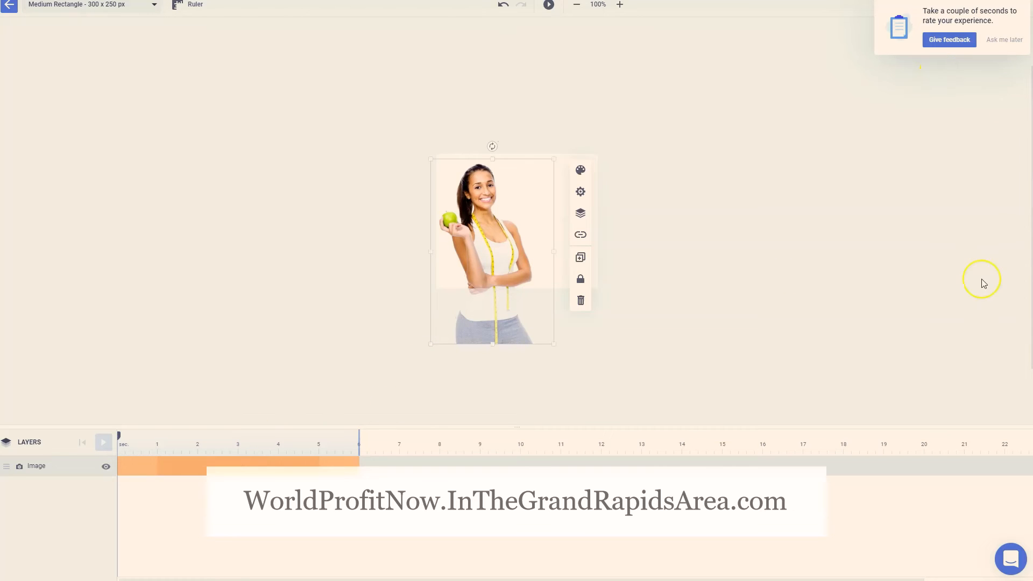
left_click(1004, 40)
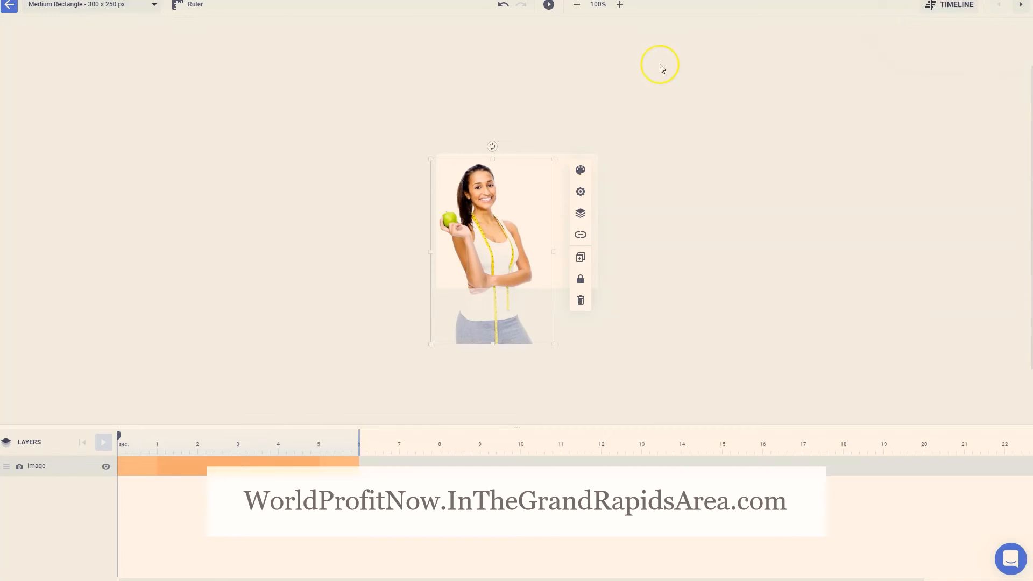
left_click(18, 12)
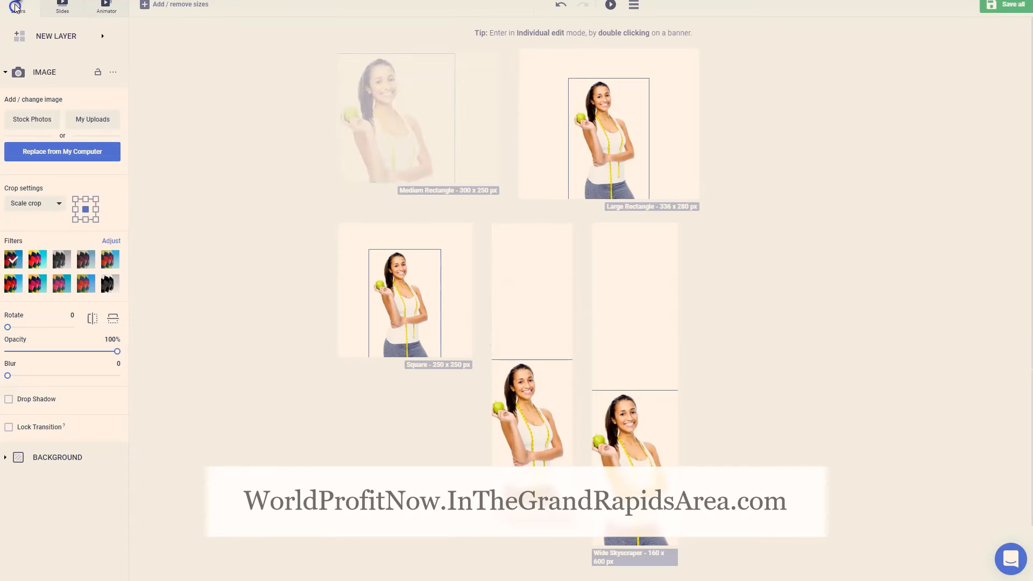
In the Large Rectangle banner, enlarge the woman's image and shift it left and down past the lower edge, and return to the set
double_click(624, 143)
left_click(488, 257)
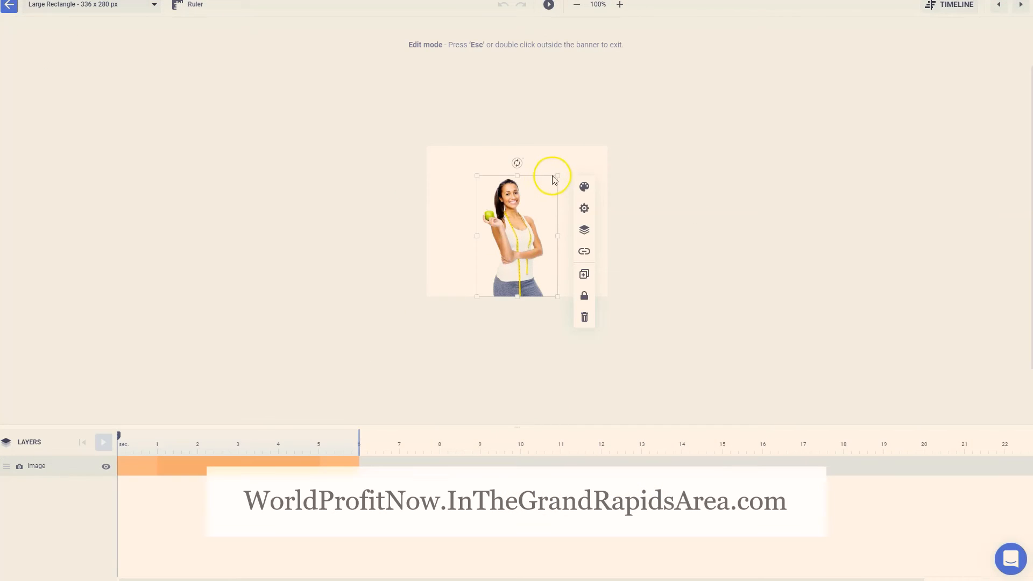
left_click_drag(554, 176, 614, 131)
left_click_drag(570, 175, 519, 237)
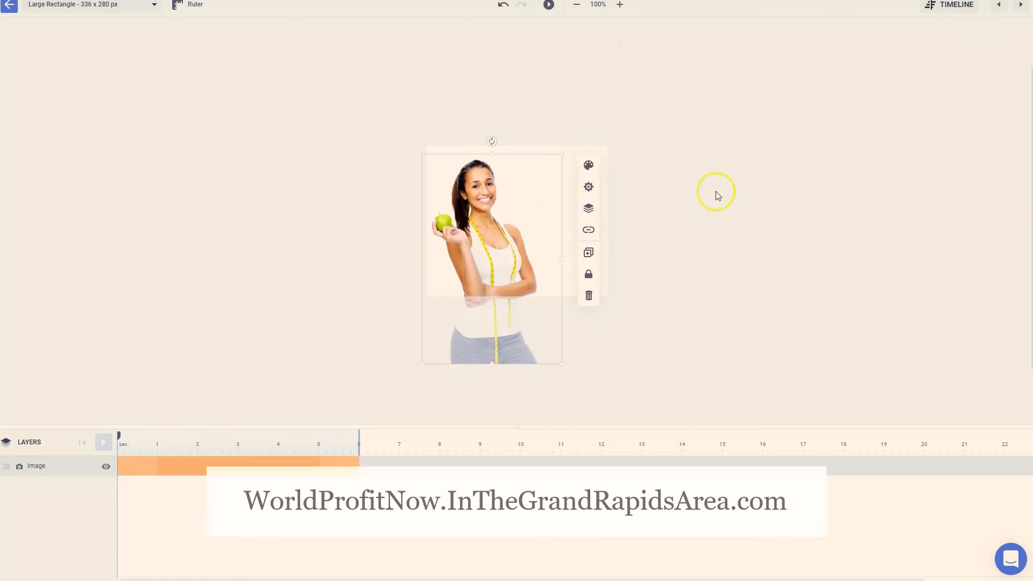
left_click(716, 193)
left_click(9, 6)
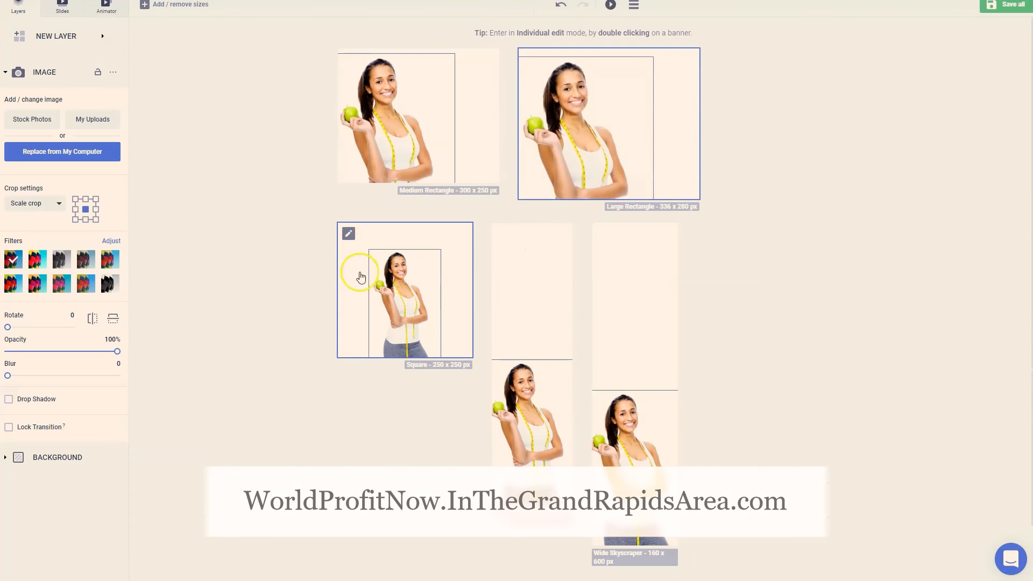
In the Square banner, enlarge the woman's image and place it at the left, cropped at the lower edge, and return to the set
double_click(383, 281)
left_click(559, 210)
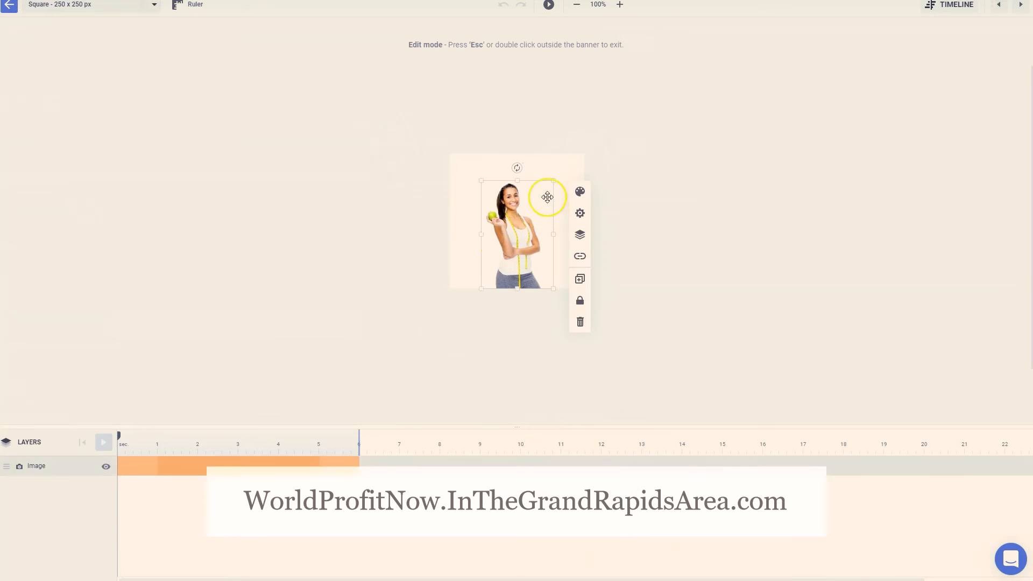
left_click_drag(572, 192, 523, 175)
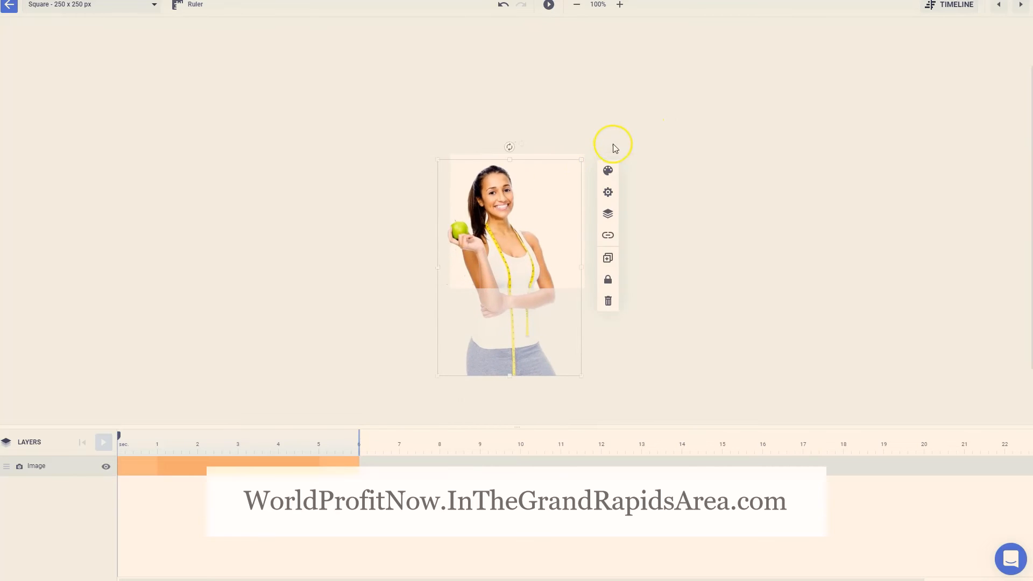
left_click_drag(587, 160, 561, 189)
left_click_drag(515, 251, 516, 240)
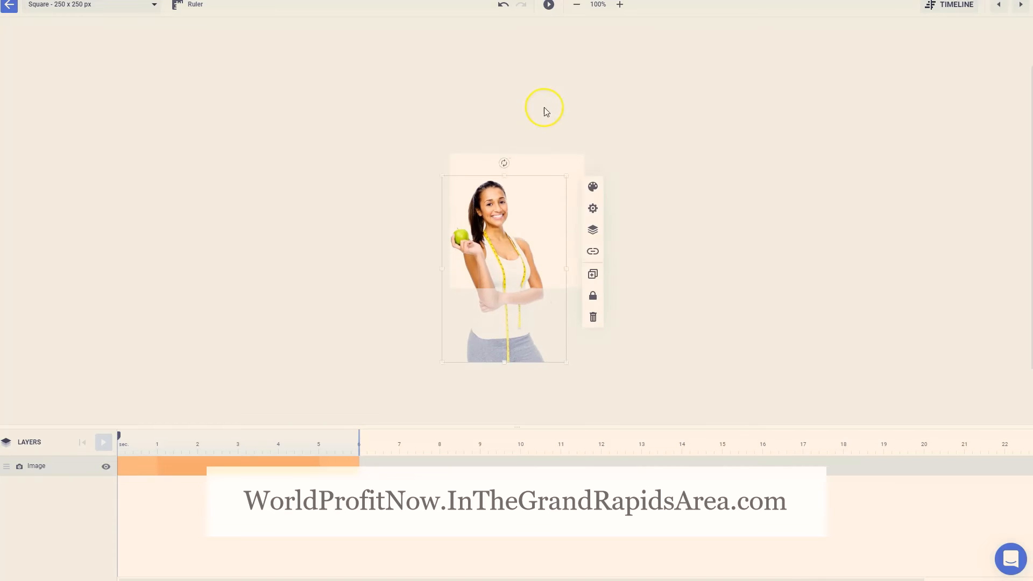
left_click(27, 531)
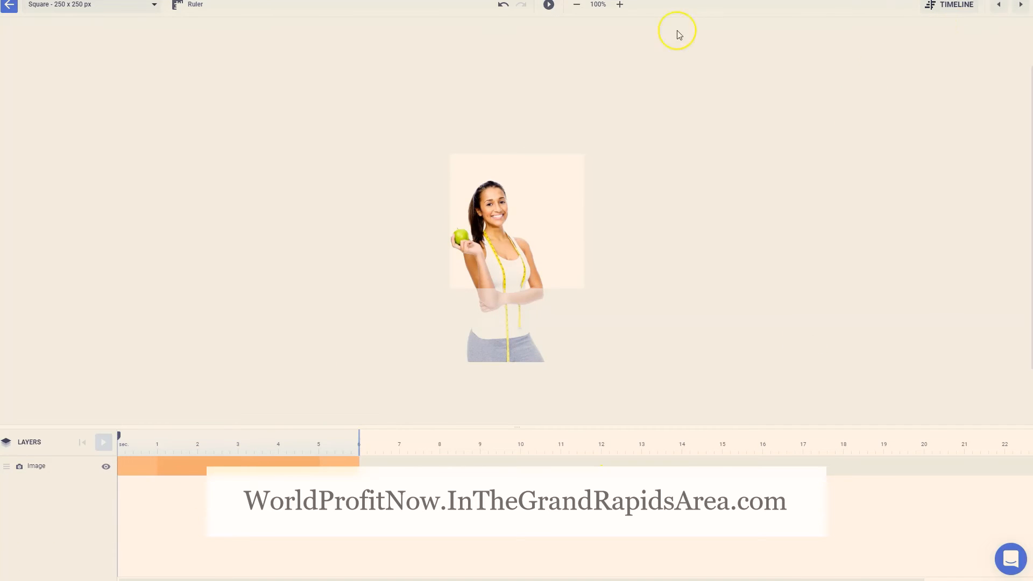
left_click(9, 6)
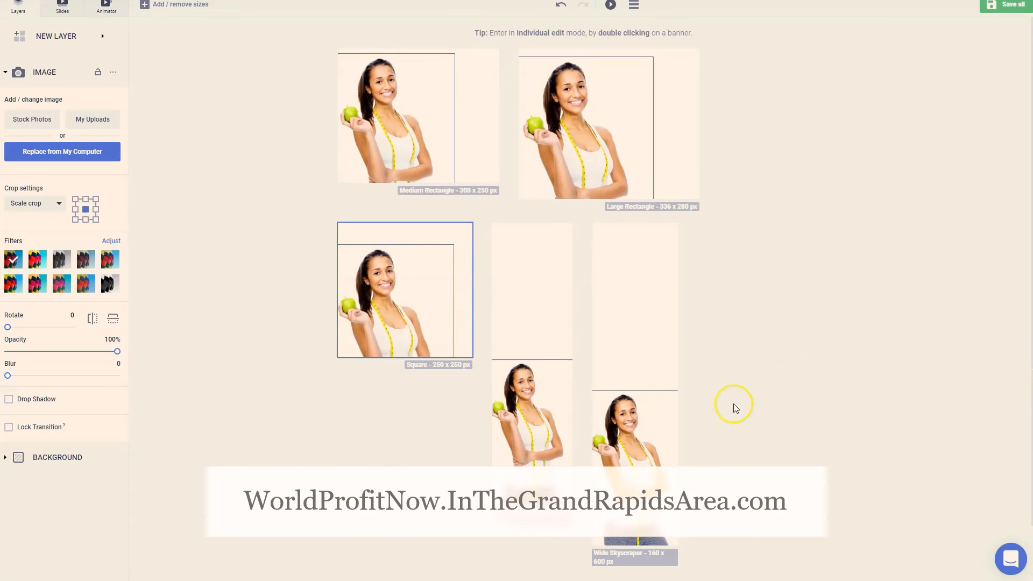
In the Portrait banner, enlarge the woman's image, shift it slightly left and down, and return to the set
left_click(534, 437)
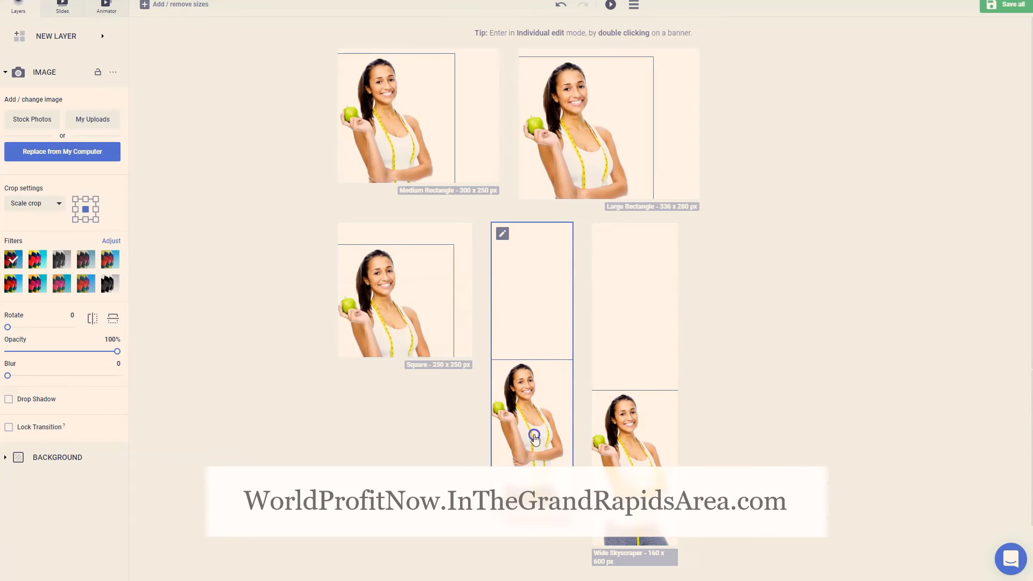
double_click(535, 437)
left_click(475, 289)
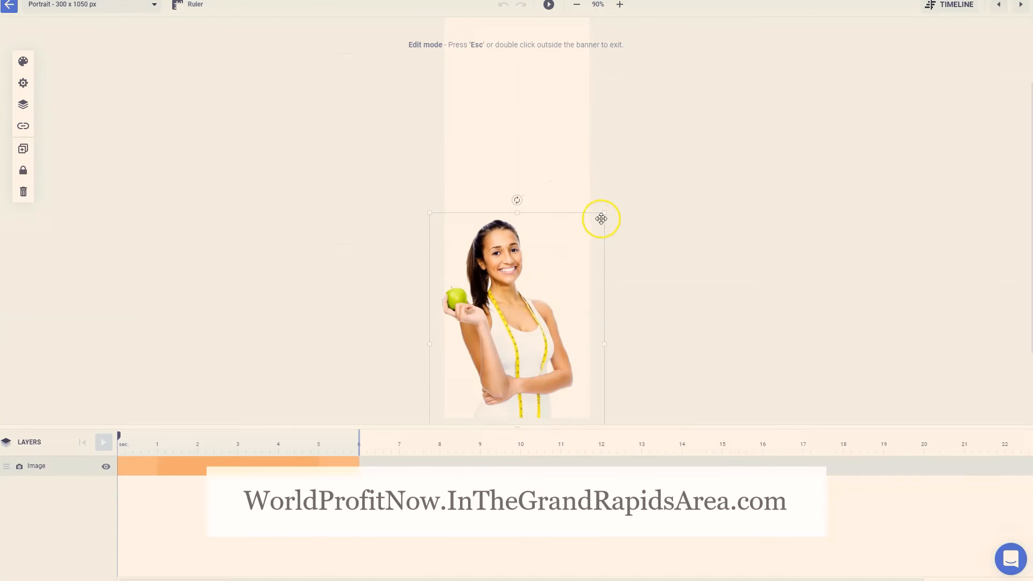
left_click_drag(602, 212, 672, 139)
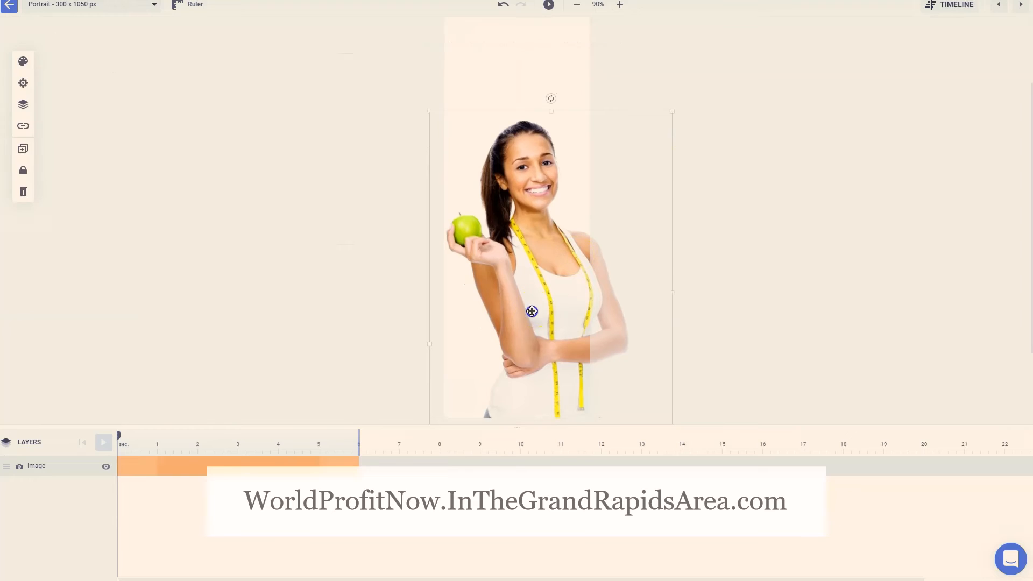
left_click_drag(531, 311, 517, 317)
left_click(684, 179)
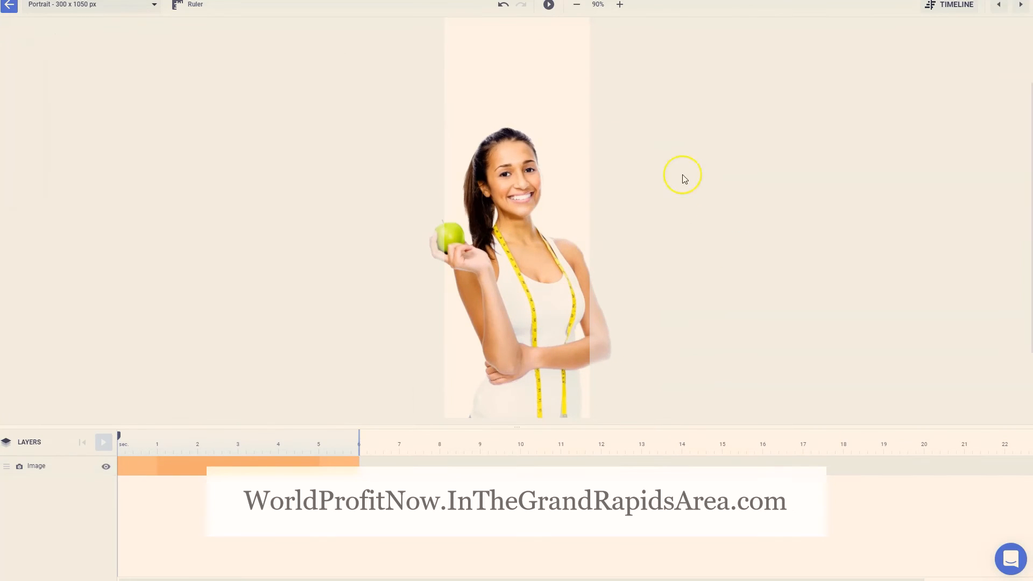
left_click(16, 5)
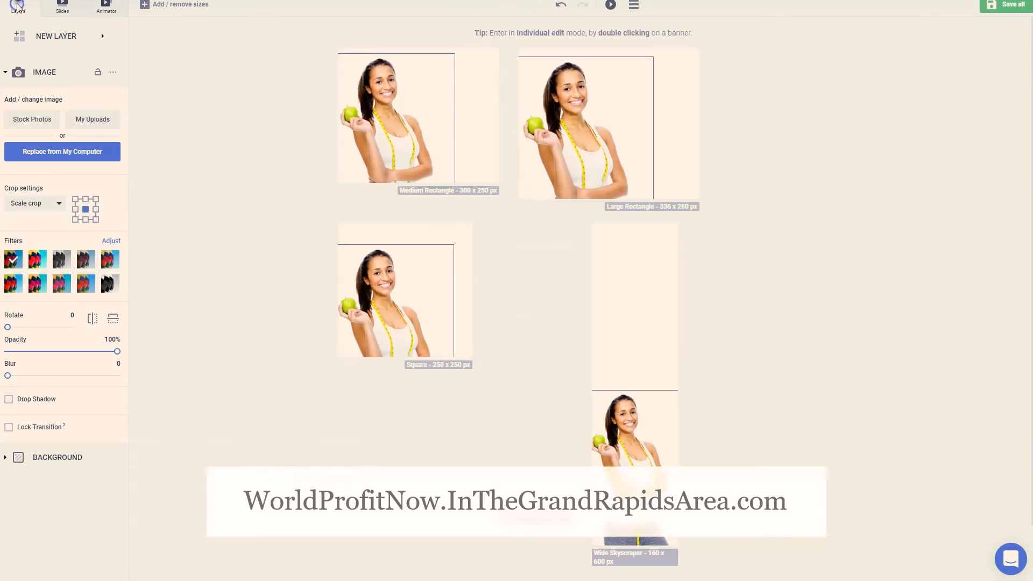
left_click(786, 366)
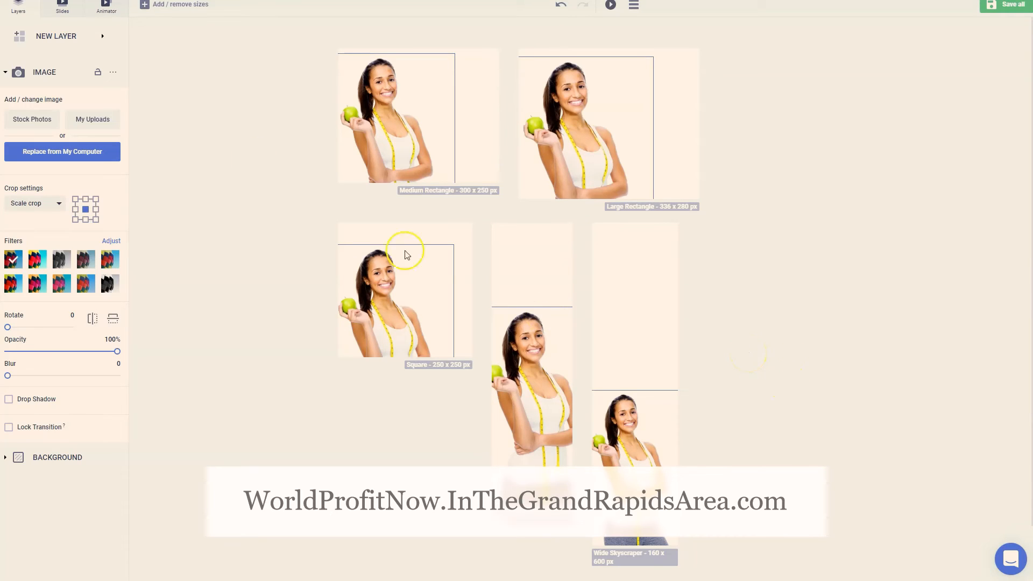
Add a headline layer reading "Time To Lose Some Weight?" to all layouts and apply it to the banners
left_click(75, 44)
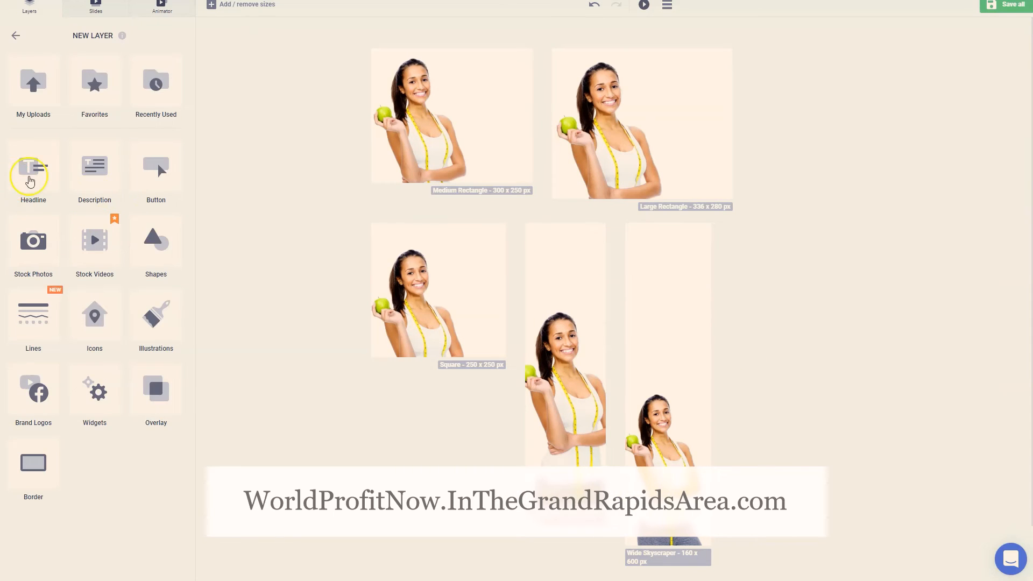
left_click(30, 182)
triple_click(93, 69)
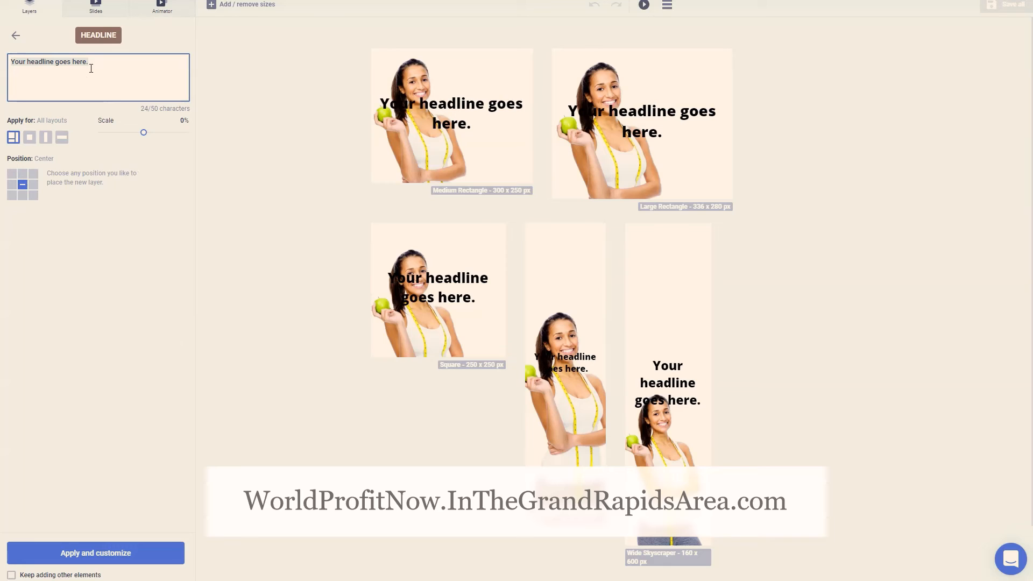
key("BackSpace")
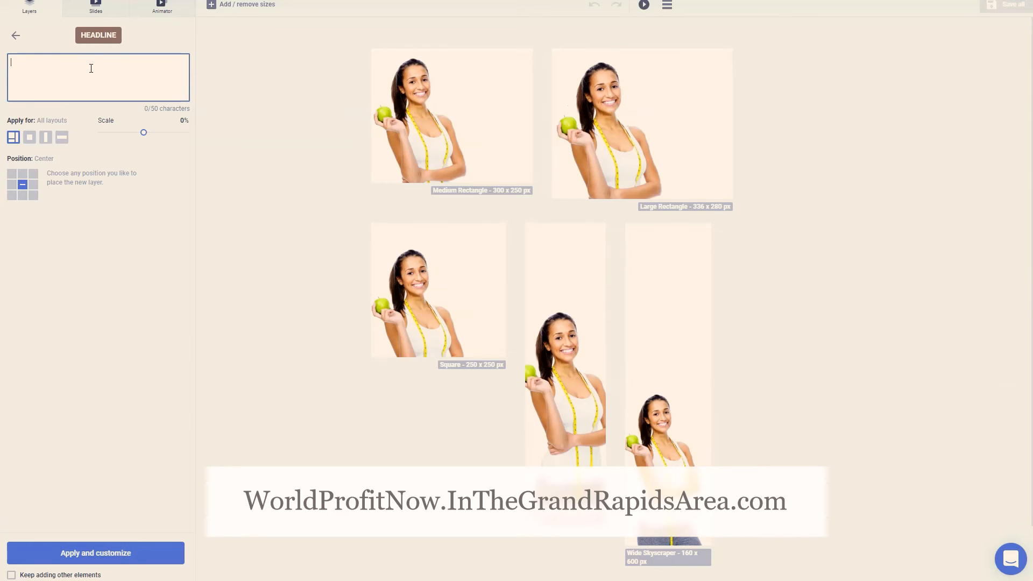
type("Time To Lo")
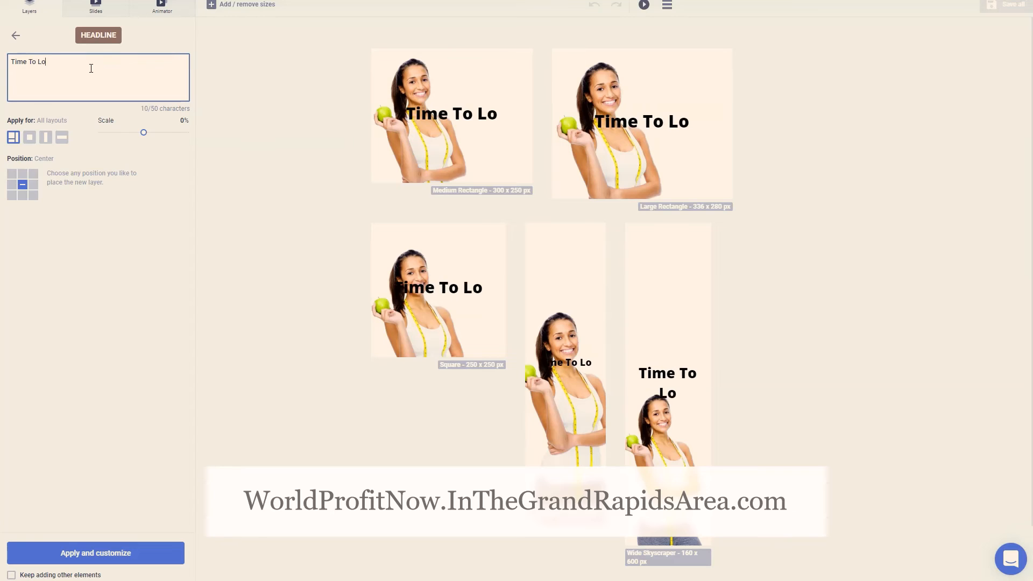
type("se S")
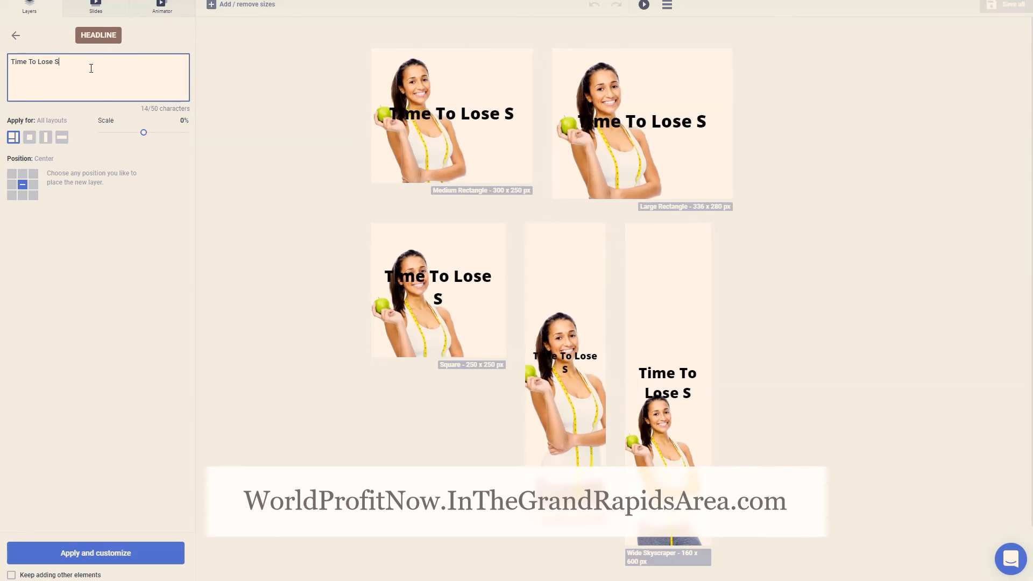
type("ome Weight?")
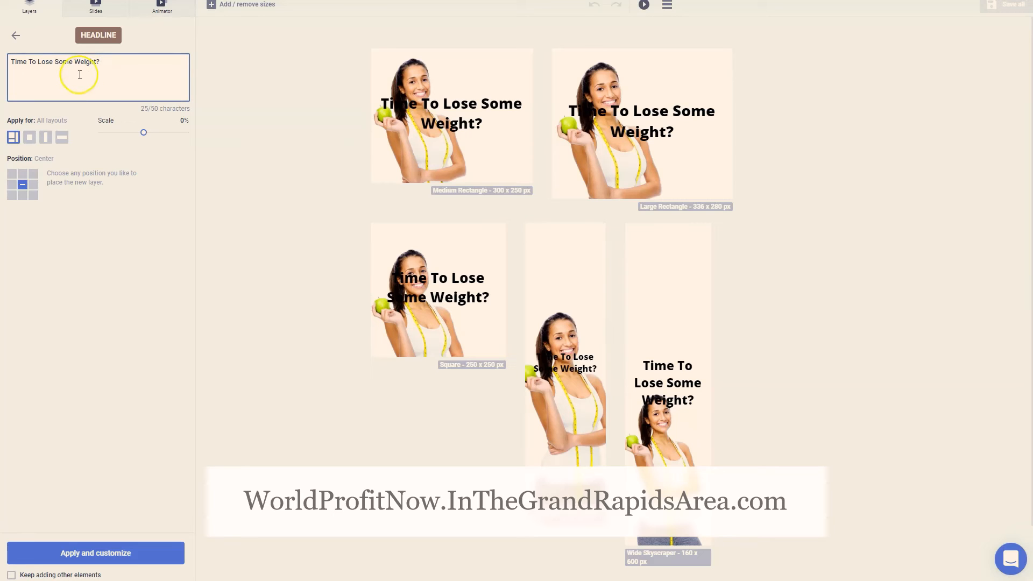
left_click(112, 554)
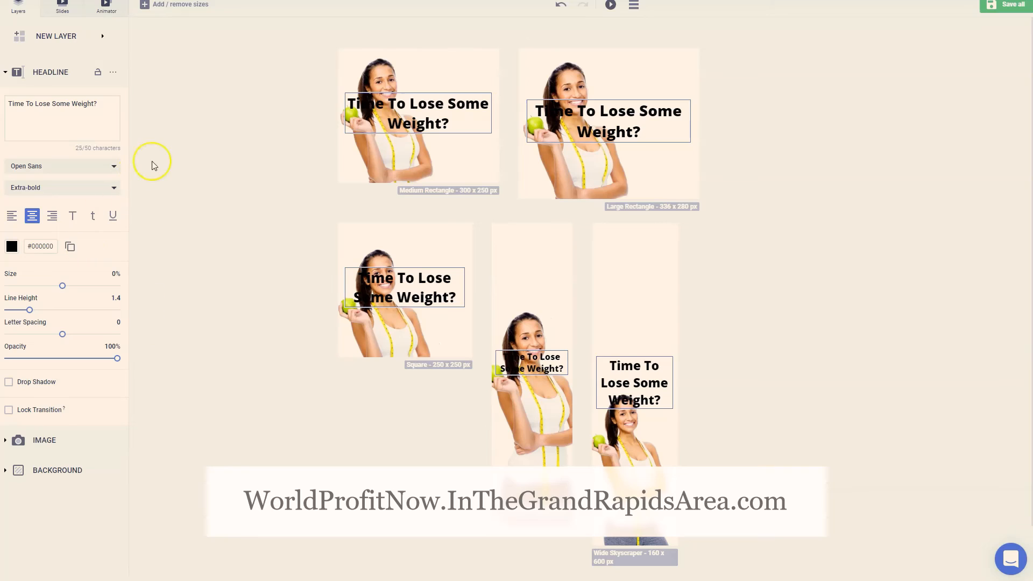
Set the headline's text color to red #ff0000 across the banner set
left_click(435, 106)
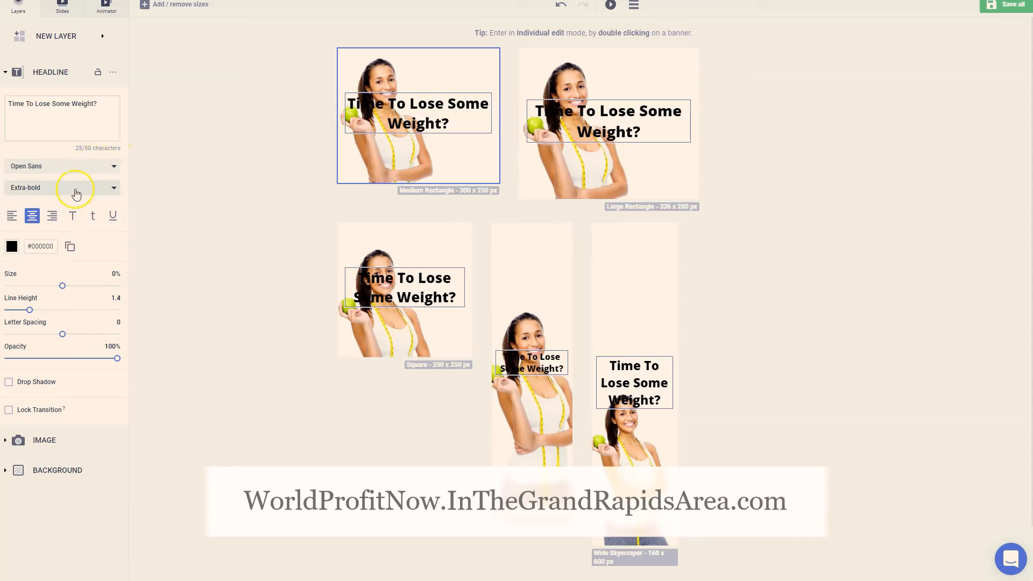
left_click(11, 247)
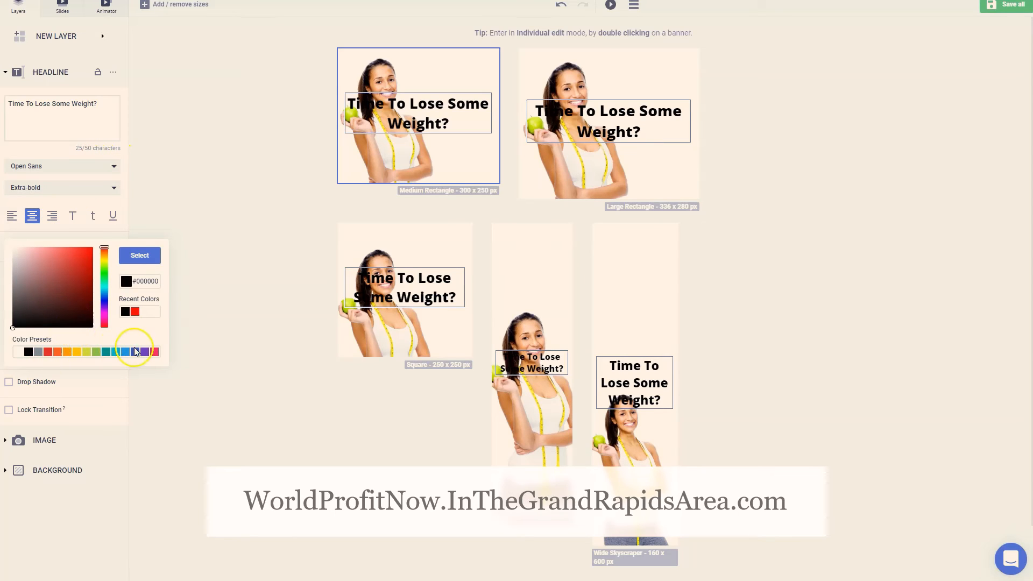
left_click_drag(70, 306, 116, 230)
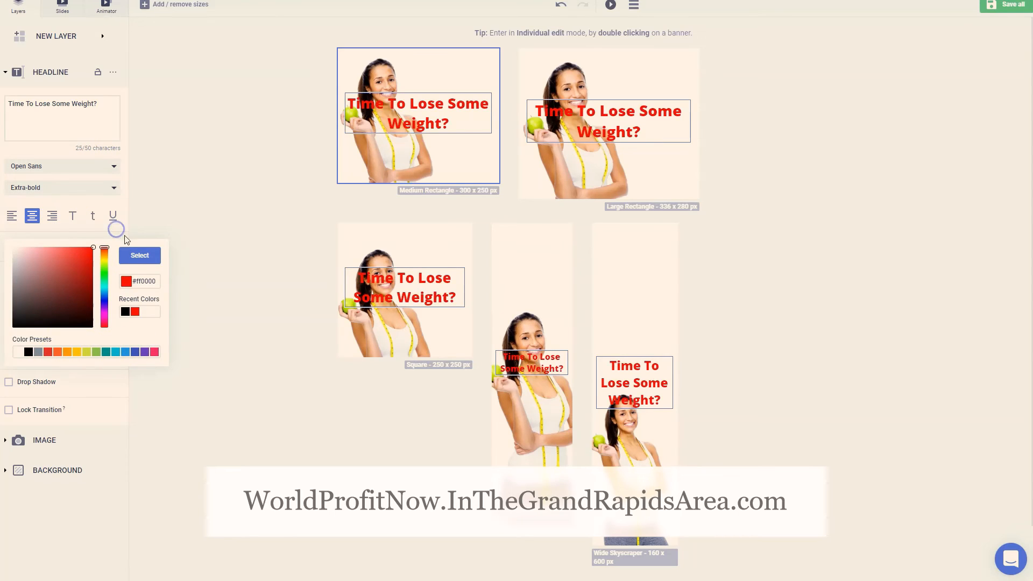
left_click(131, 256)
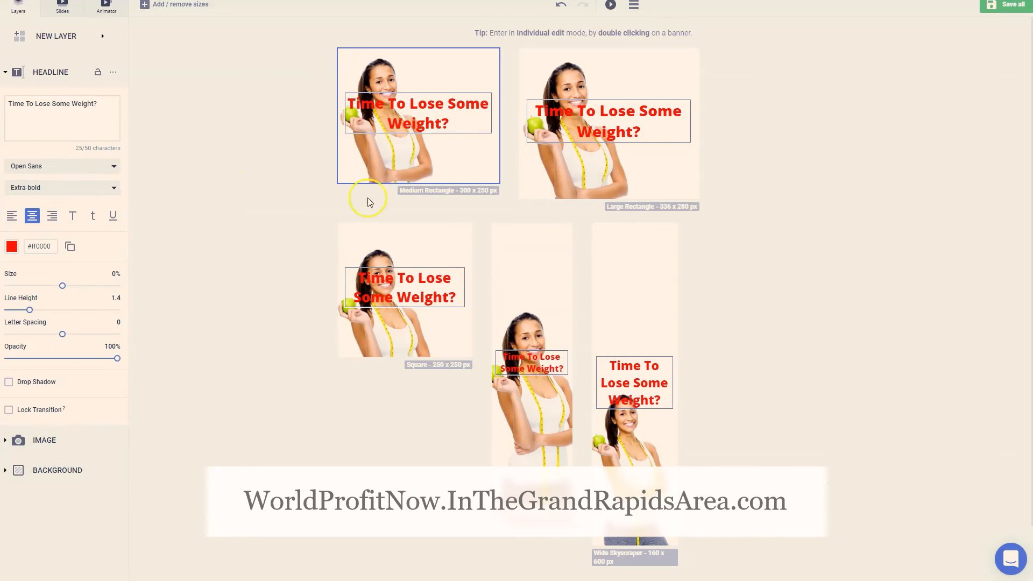
In the Medium Rectangle banner, narrow the headline to three lines, place it at the upper right beside the woman, and return to the set
double_click(428, 145)
left_click(583, 221)
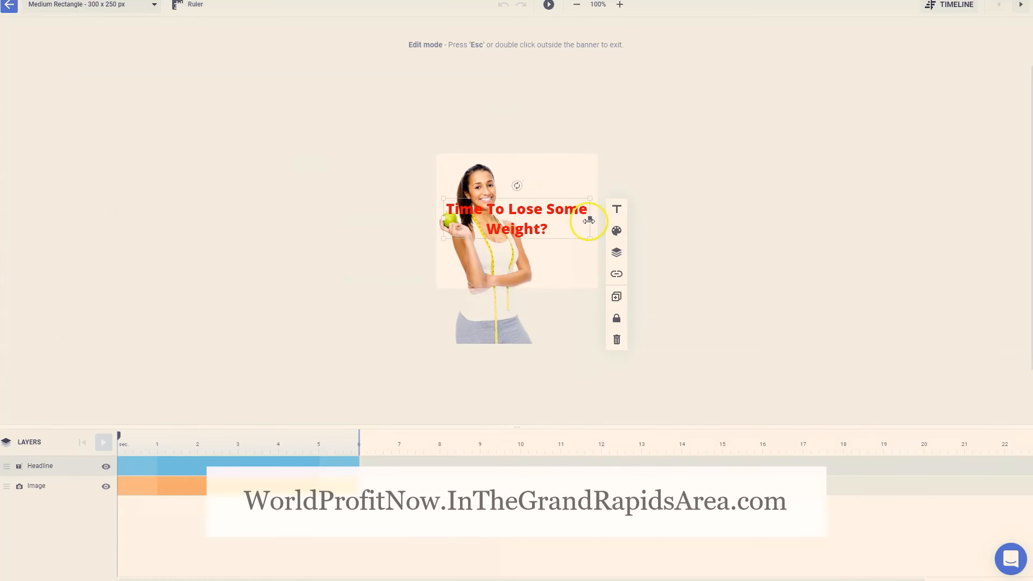
left_click_drag(586, 221, 574, 171)
left_click(768, 156)
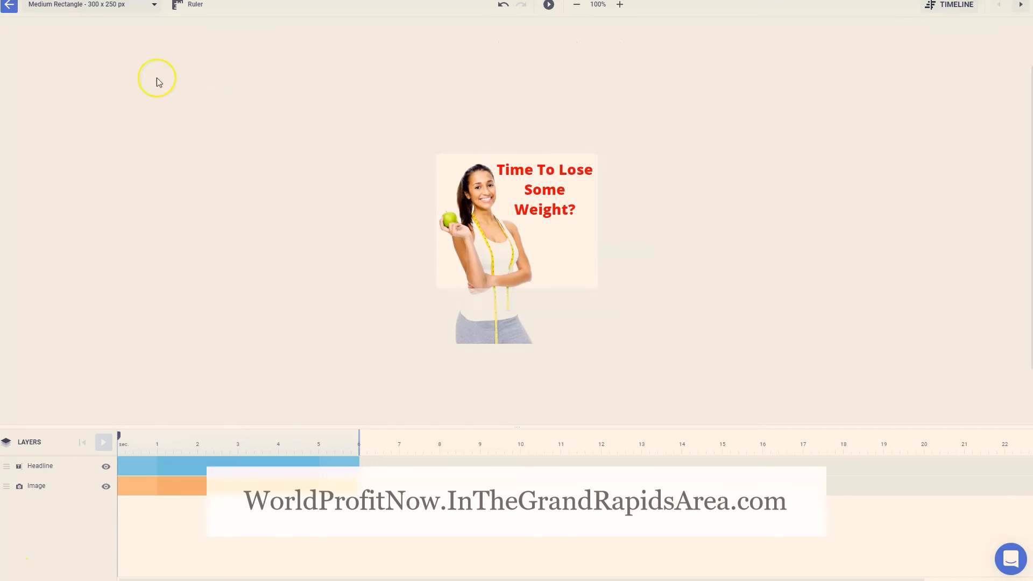
left_click(5, 12)
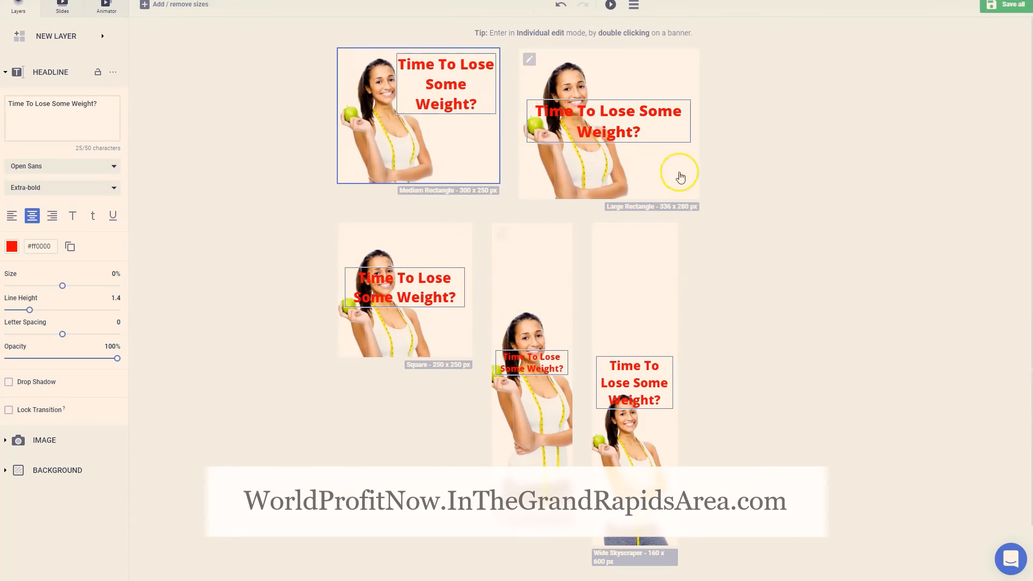
In the Large Rectangle banner, narrow the headline to three lines, place it in the upper-right corner, and return to the set
double_click(619, 110)
left_click(564, 218)
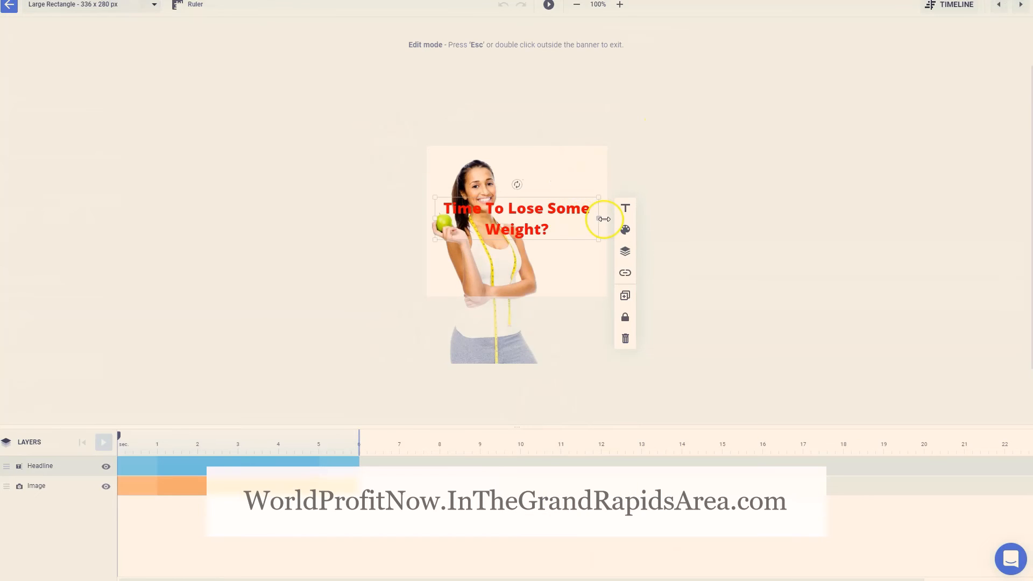
left_click_drag(599, 219, 572, 176)
left_click(708, 99)
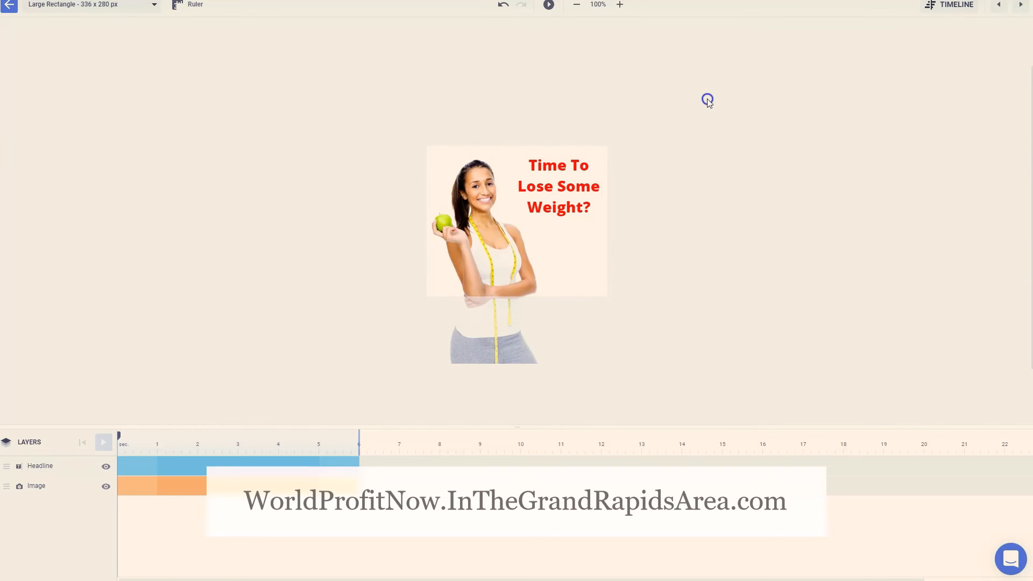
left_click(14, 8)
In the Square banner, narrow the headline to three lines, move it to the upper right beside the woman's head, and return to the set
double_click(418, 269)
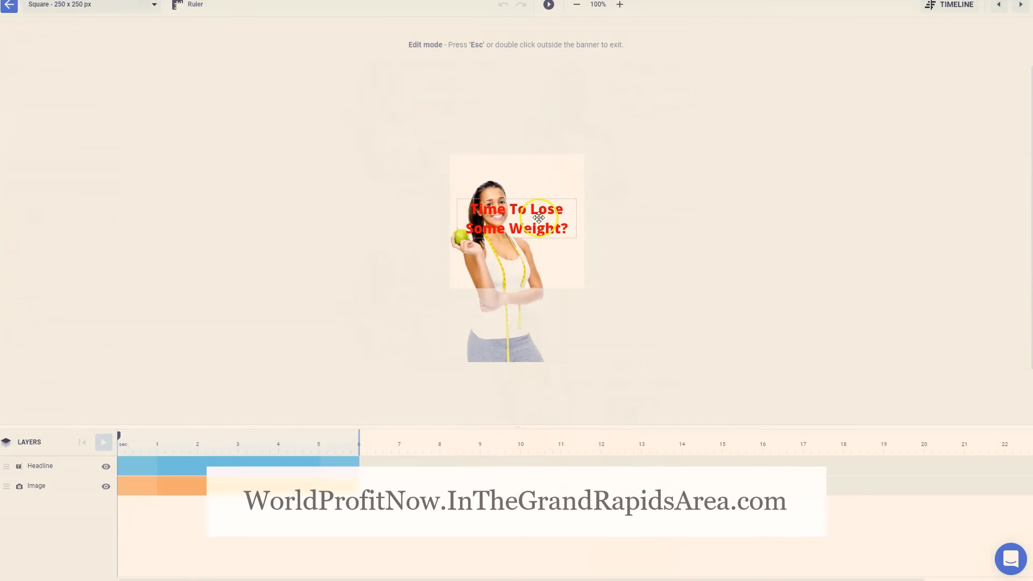
left_click(539, 217)
left_click_drag(575, 218, 566, 199)
left_click(413, 130)
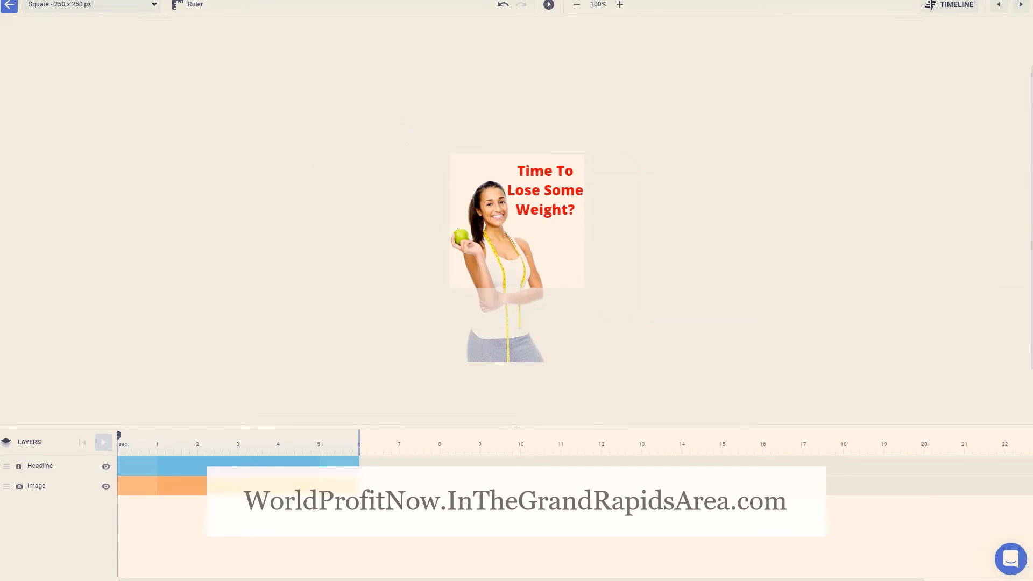
left_click(13, 9)
In the Portrait banner, move the headline up into the empty area above the woman's head
left_click(542, 376)
double_click(541, 375)
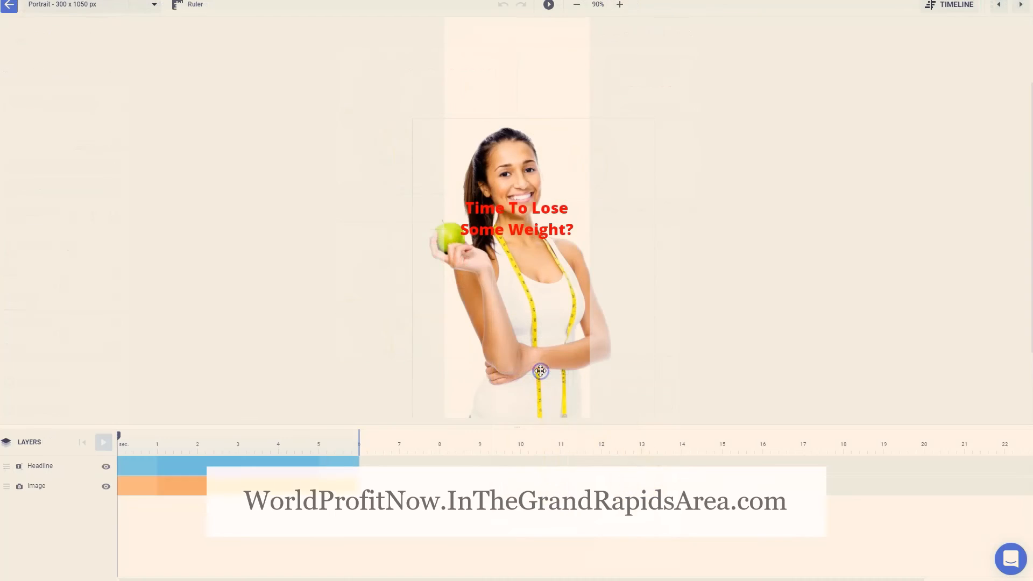
left_click_drag(522, 205, 555, 39)
left_click(560, 40)
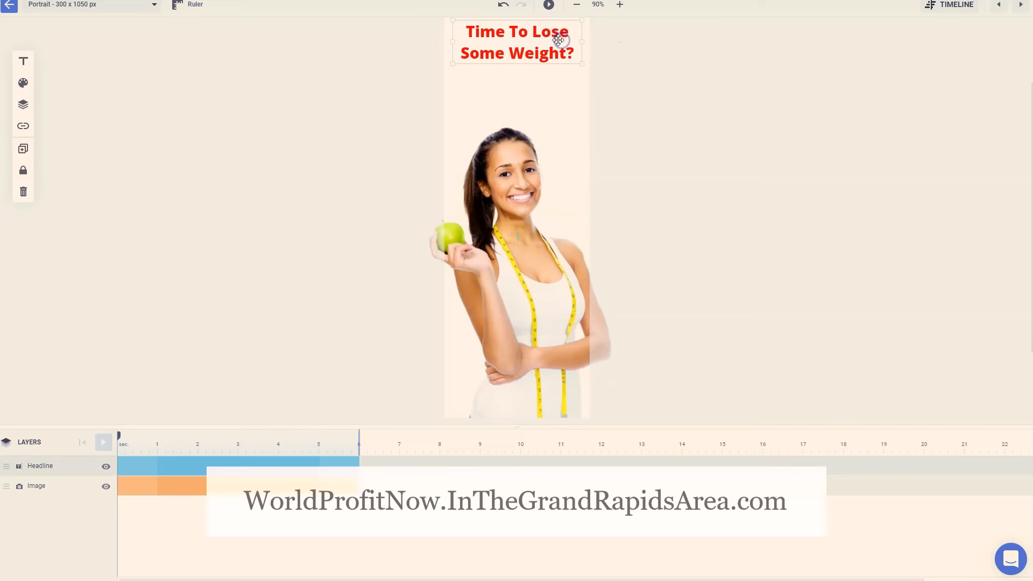
Enlarge the Portrait headline's text so it wraps onto three lines, nudge it down just above the woman's head, and return to the set
left_click(23, 61)
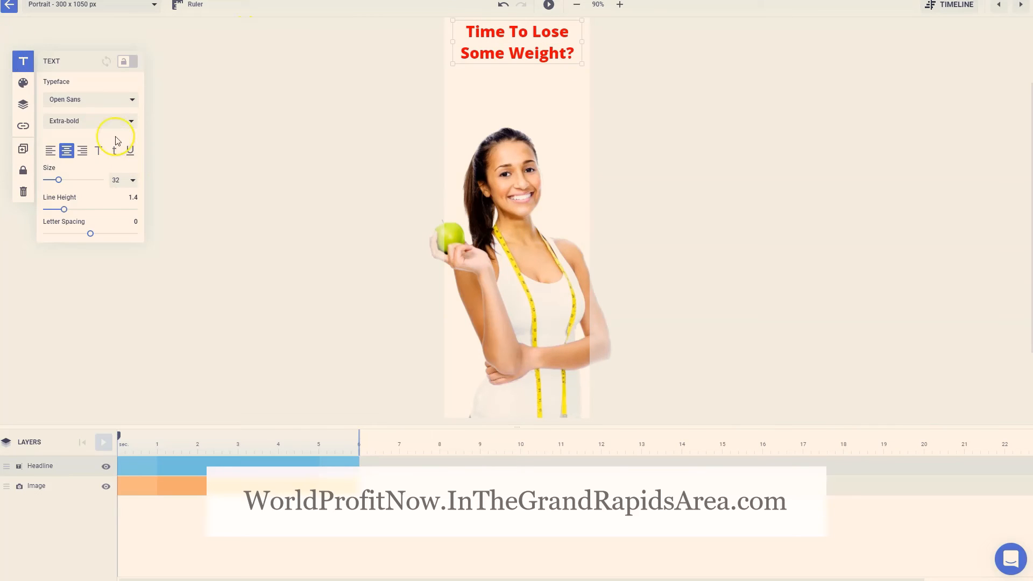
left_click_drag(58, 179, 65, 182)
left_click(248, 128)
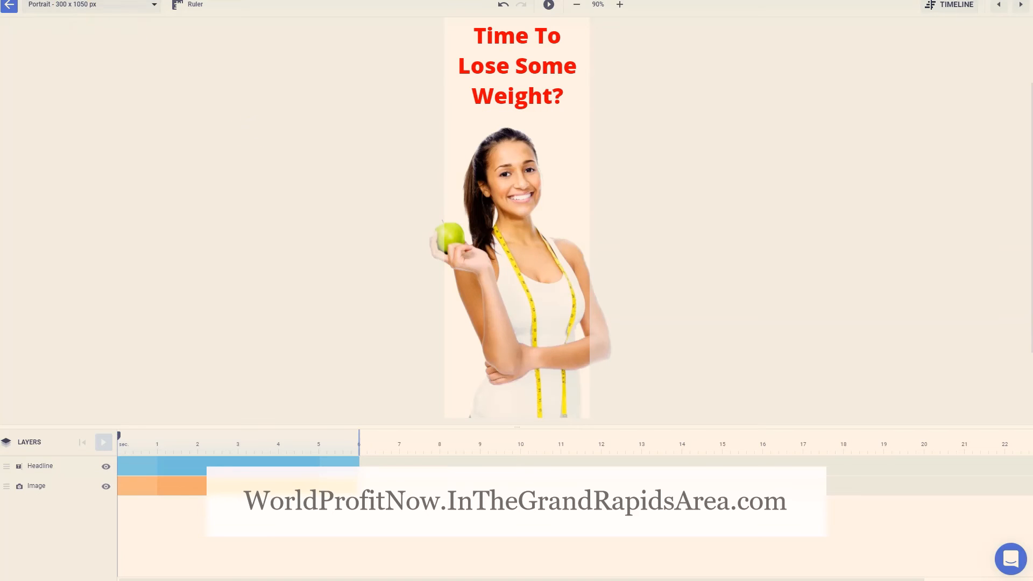
left_click_drag(531, 71, 530, 79)
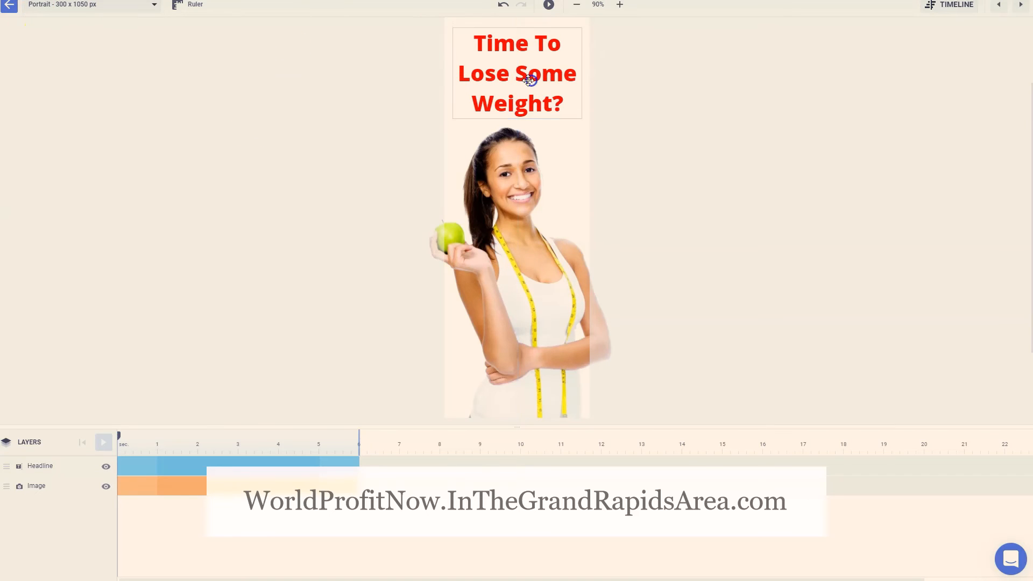
left_click(9, 6)
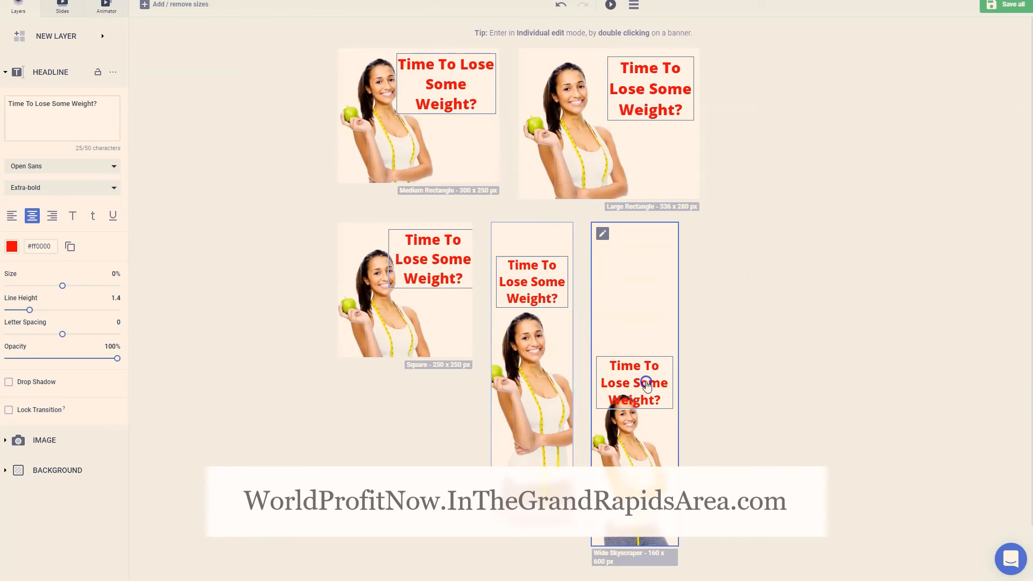
In the Wide Skyscraper banner, move the headline up clear of the woman's head and return to the set
double_click(662, 397)
left_click_drag(514, 206, 513, 148)
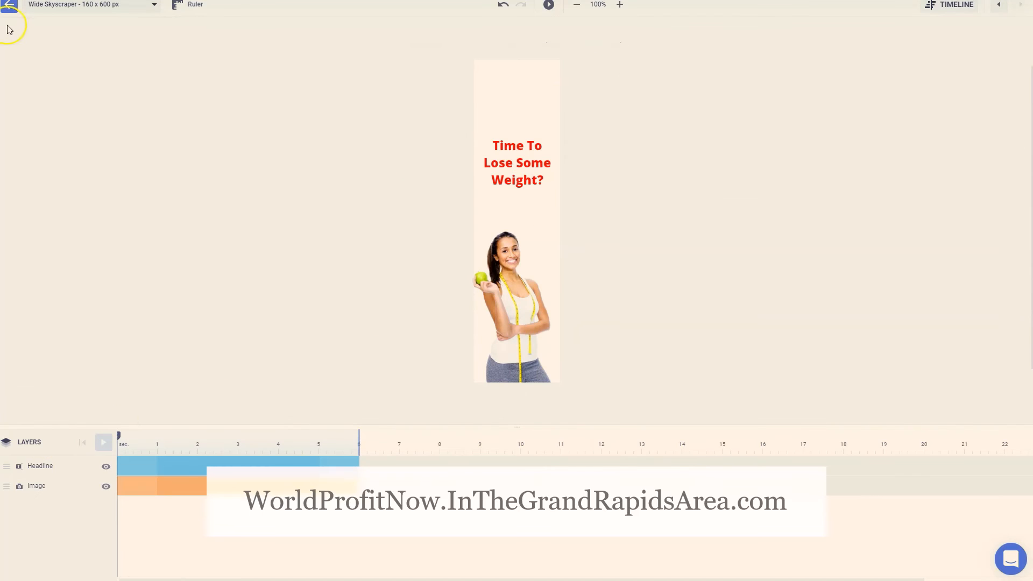
left_click(9, 6)
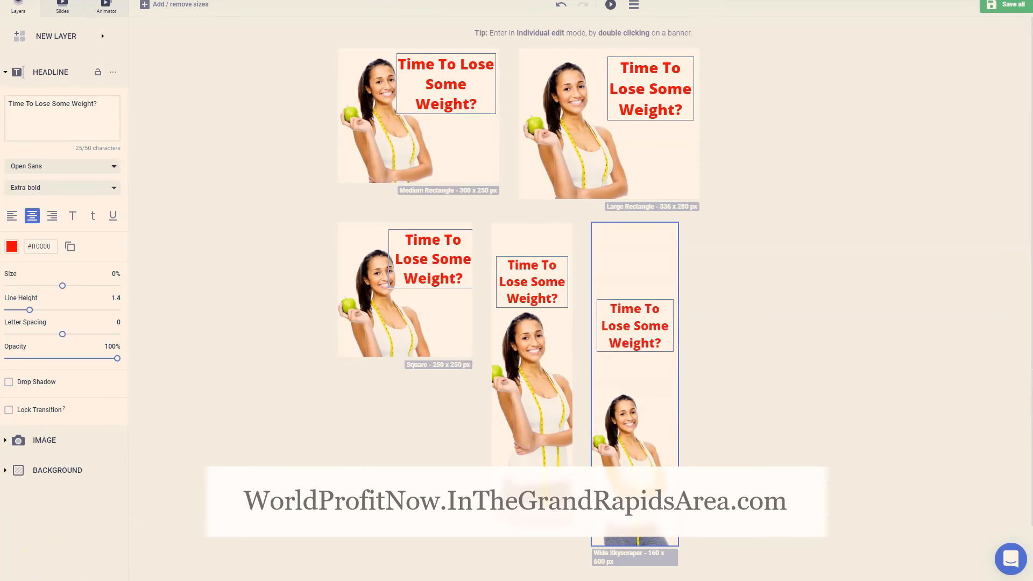
Add a blue button layer labelled "Click Here" and place it at the bottom center of all layouts
left_click(71, 37)
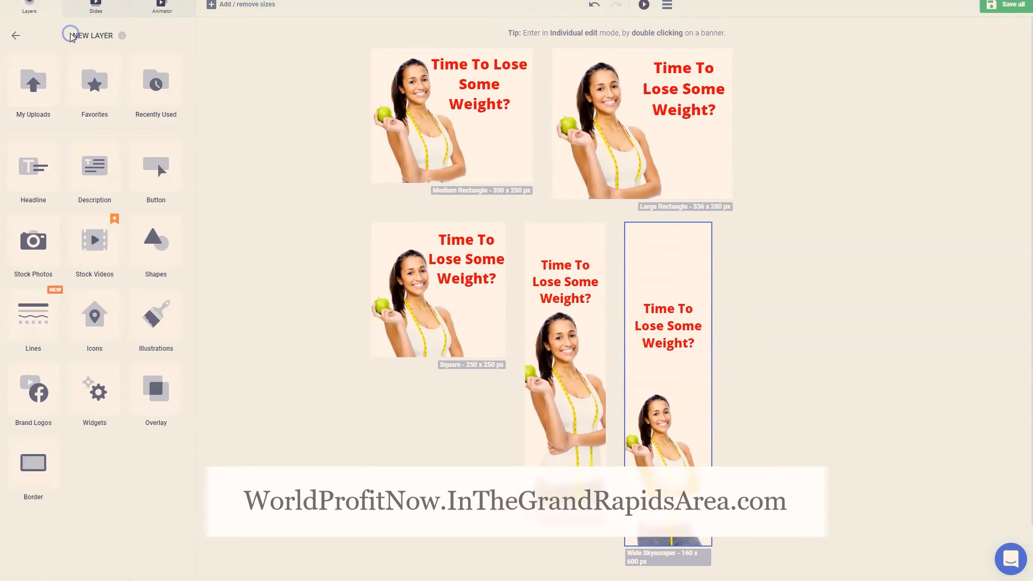
left_click(149, 159)
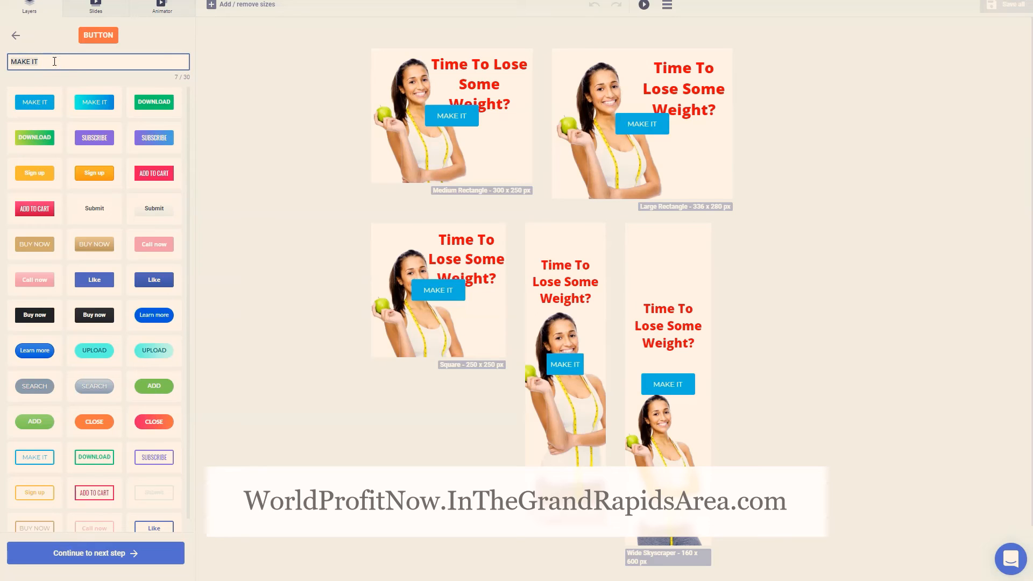
key("BackSpace")
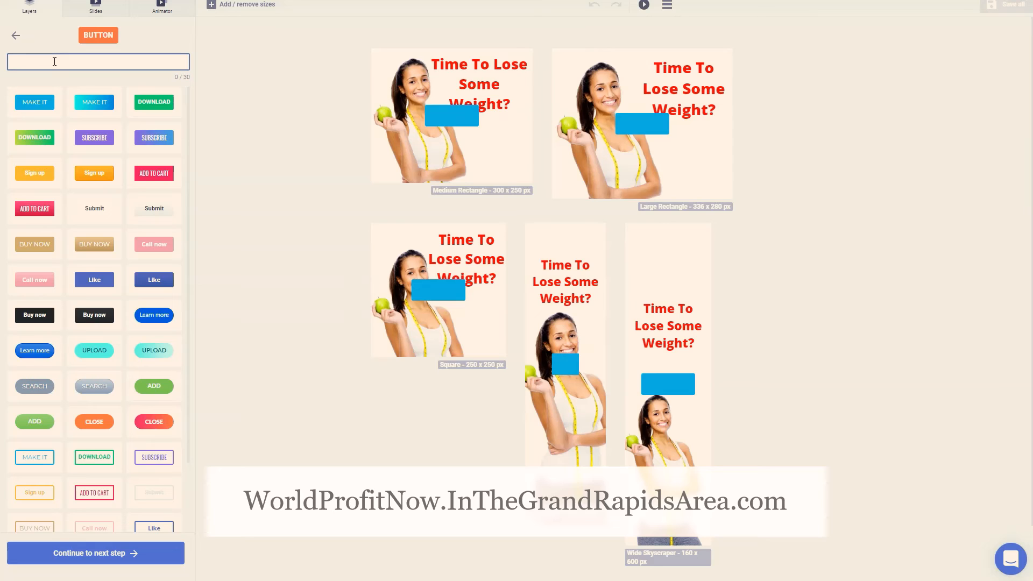
type("Click Here")
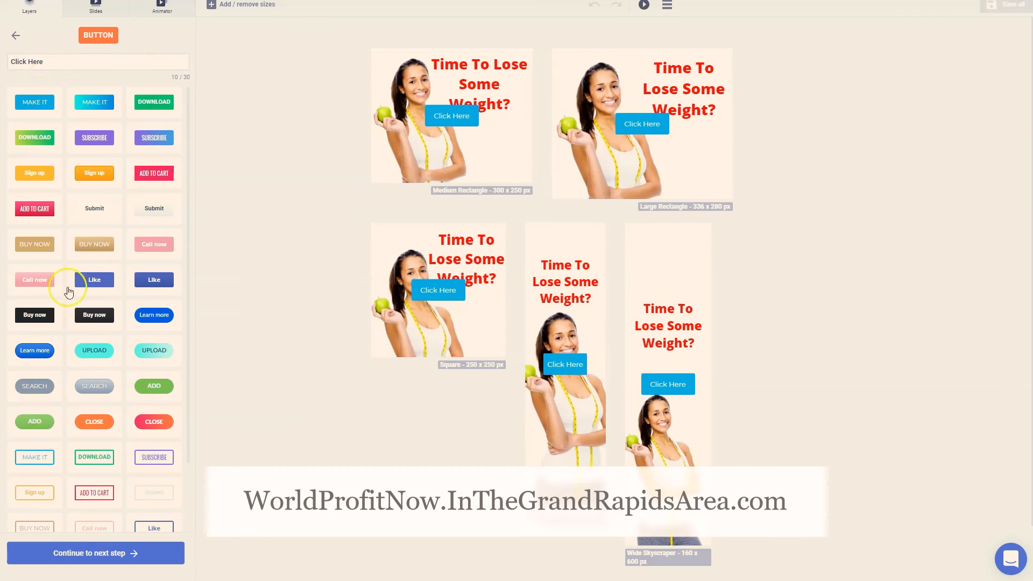
left_click(128, 549)
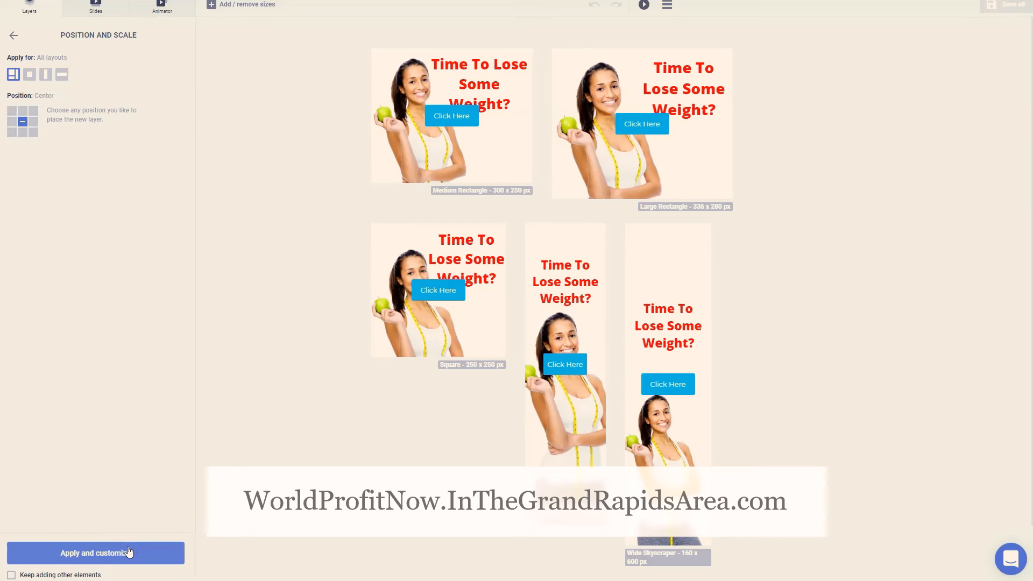
left_click(25, 133)
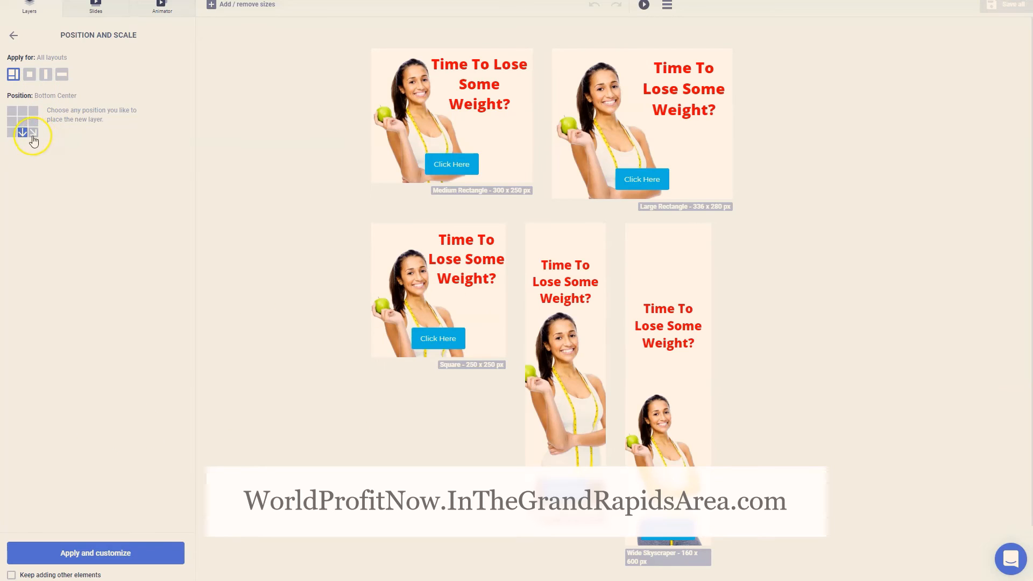
left_click(83, 552)
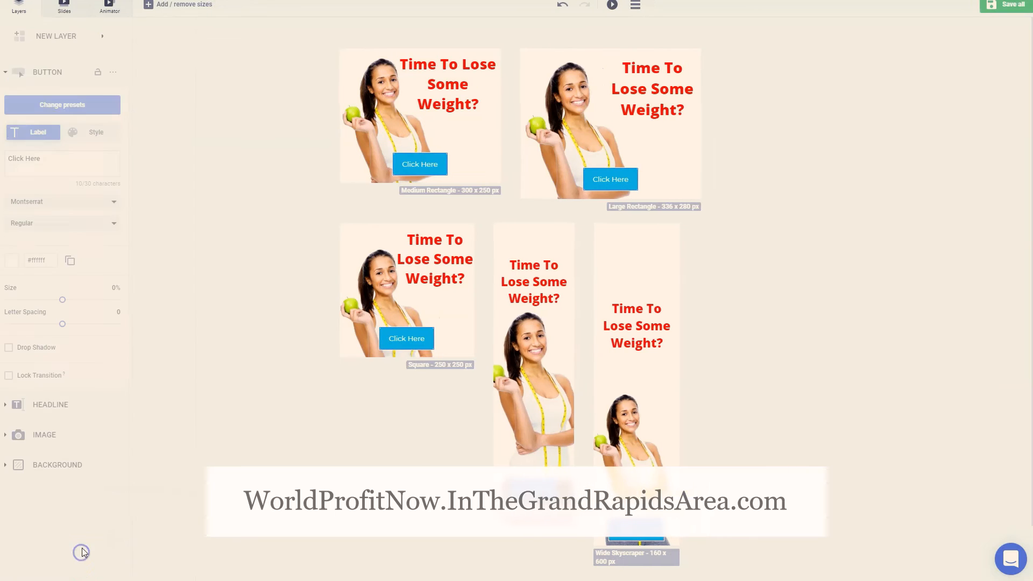
In the Medium Rectangle banner, move the button right, beside the woman's arm and below the headline, and return to the set
double_click(454, 147)
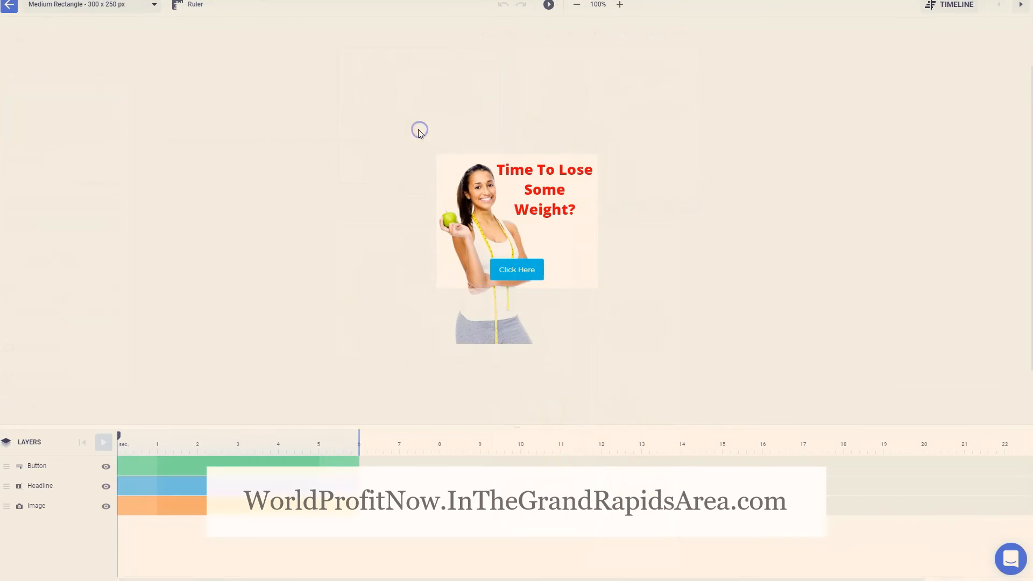
left_click_drag(527, 264, 574, 255)
left_click(12, 22)
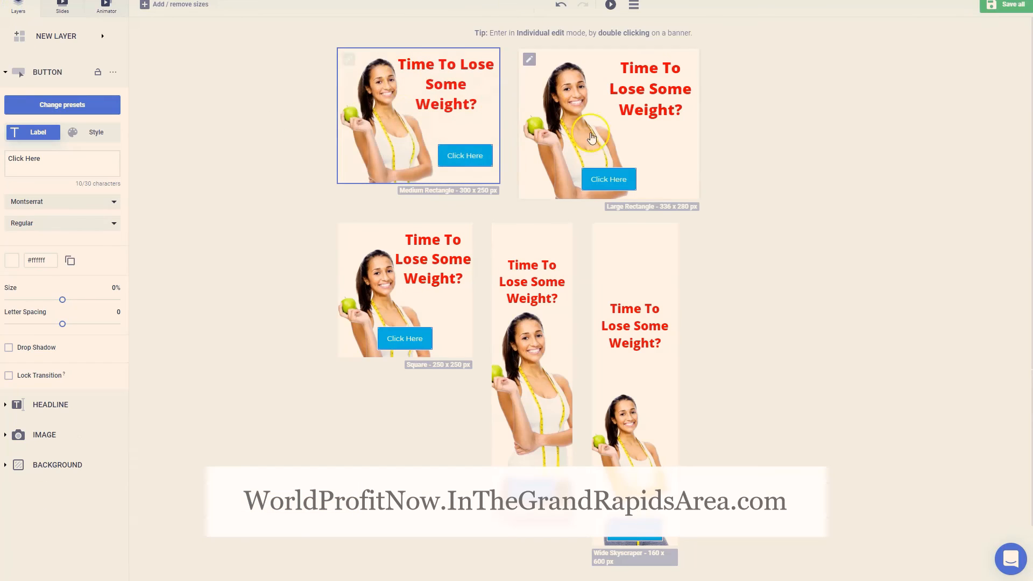
In the Large Rectangle banner, move the button into the empty area below the headline and return to the set
double_click(634, 178)
left_click_drag(507, 278, 560, 266)
left_click(762, 190)
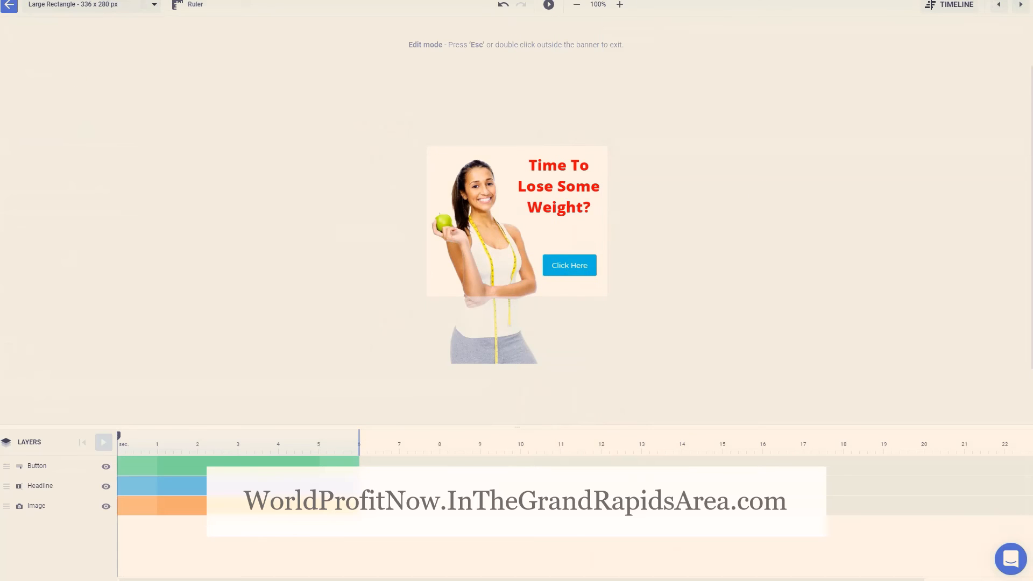
left_click(10, 5)
left_click(398, 323)
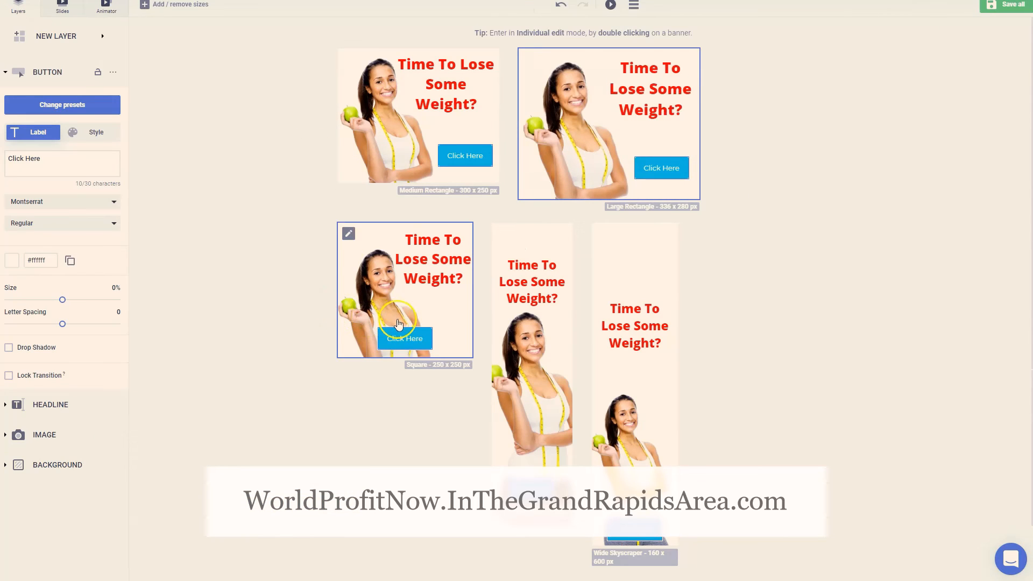
left_click(404, 333)
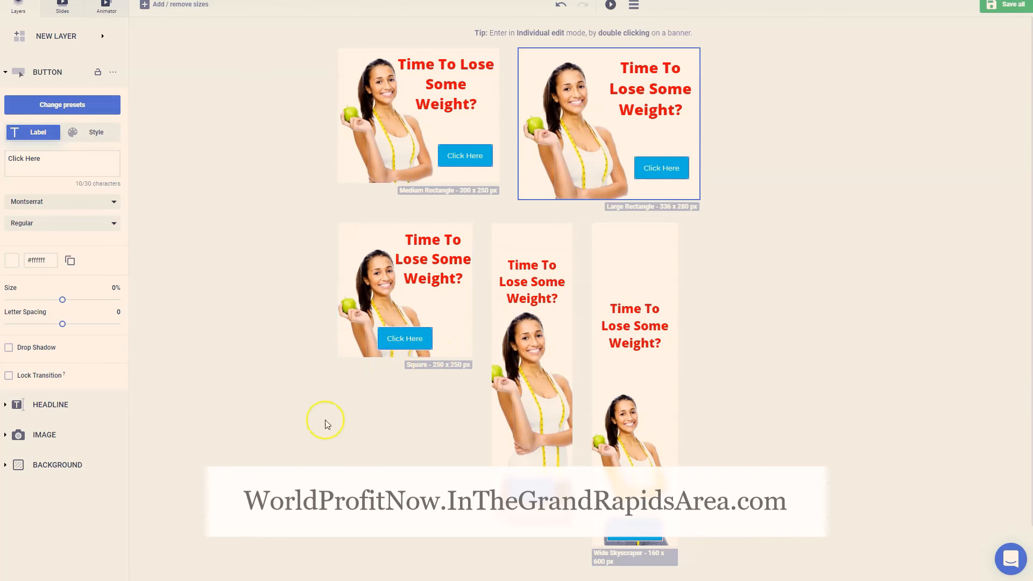
scroll(788, 395, "down", 1)
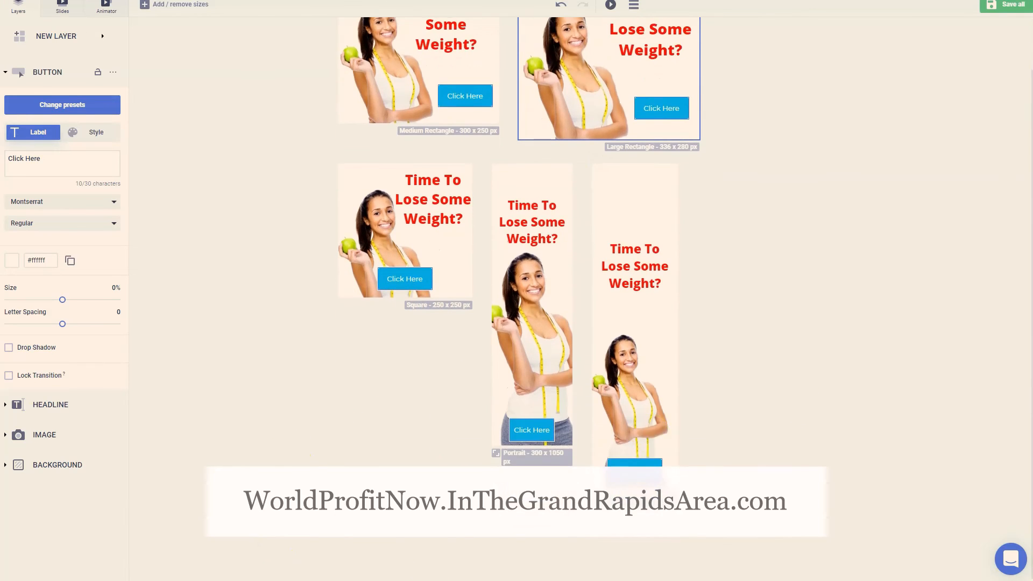
scroll(701, 362, "up", 1)
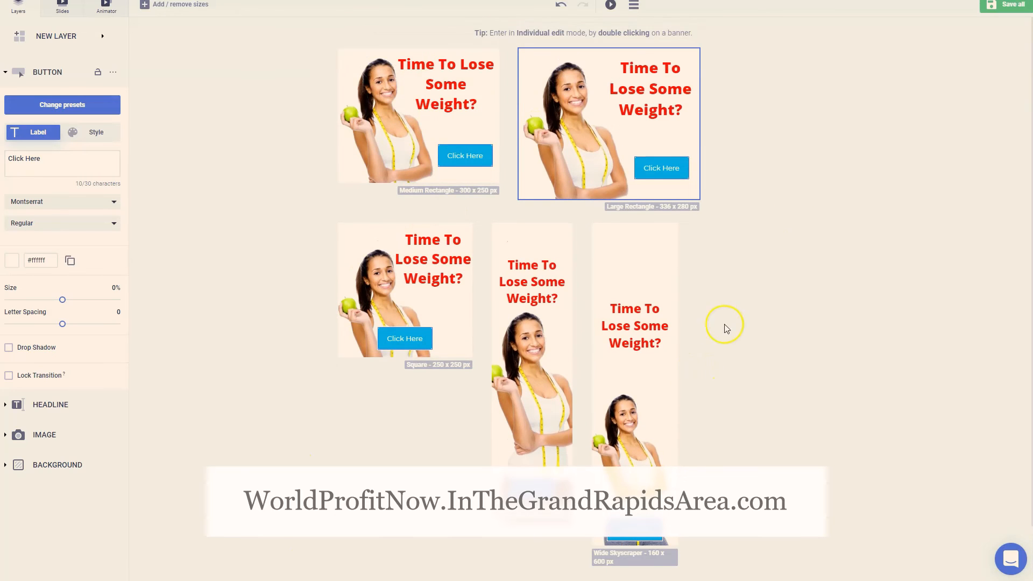
Save the banner set as weight1 and download it in JPG format
left_click(1005, 4)
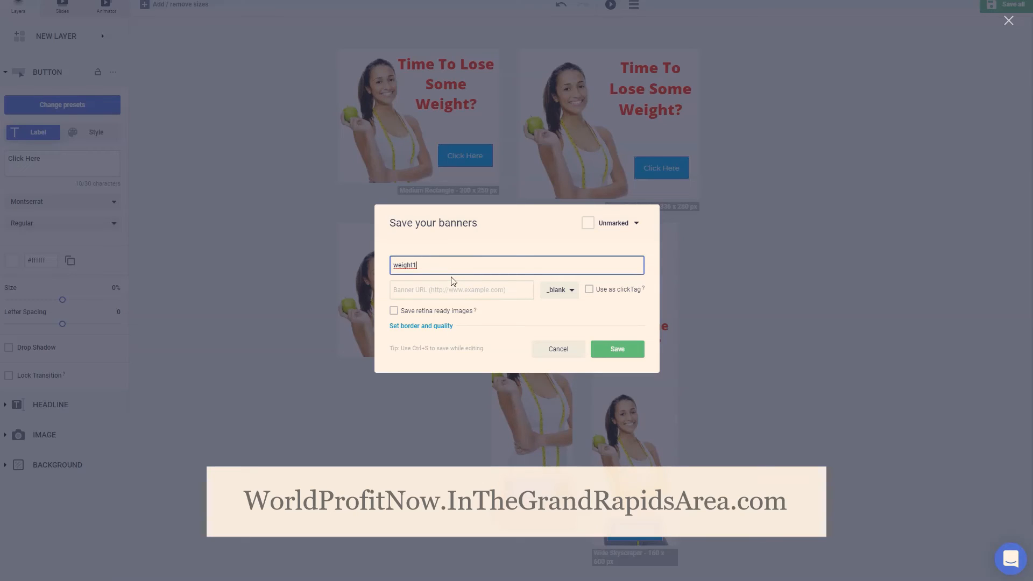
left_click(611, 349)
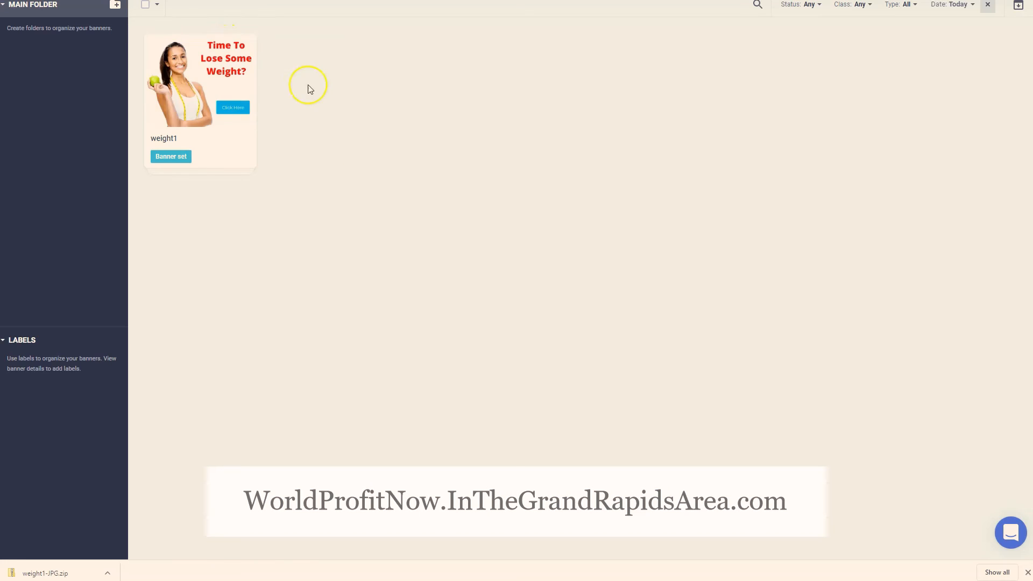
left_click(234, 44)
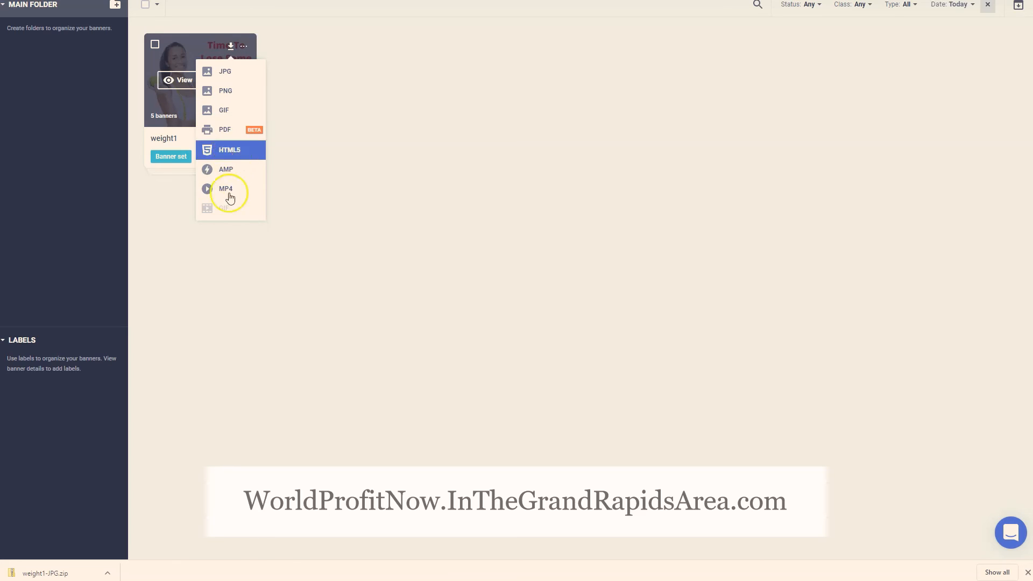
left_click(237, 75)
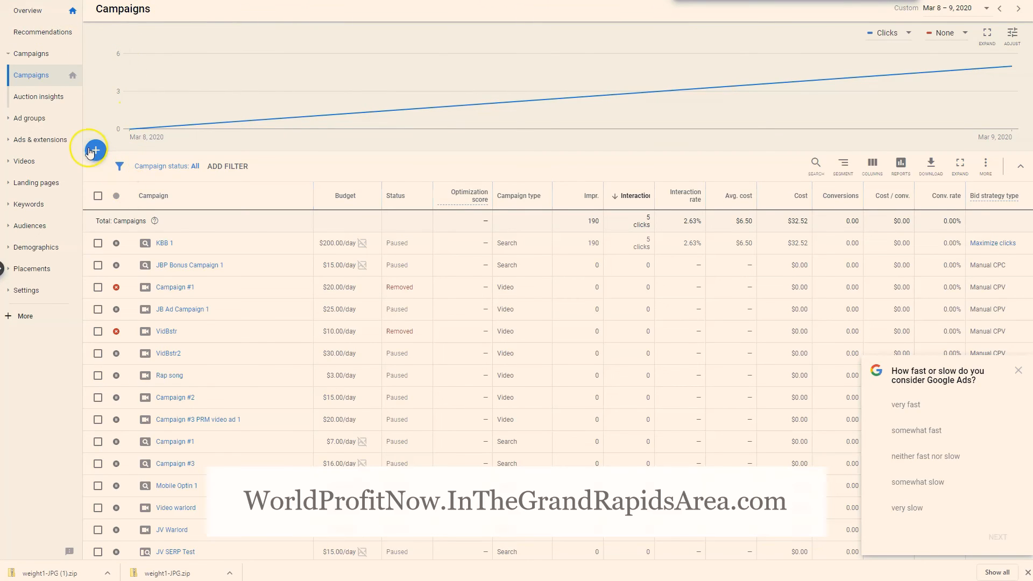
Switch to Google Ads and start a new campaign with the Website traffic goal and the Display campaign type
left_click(91, 151)
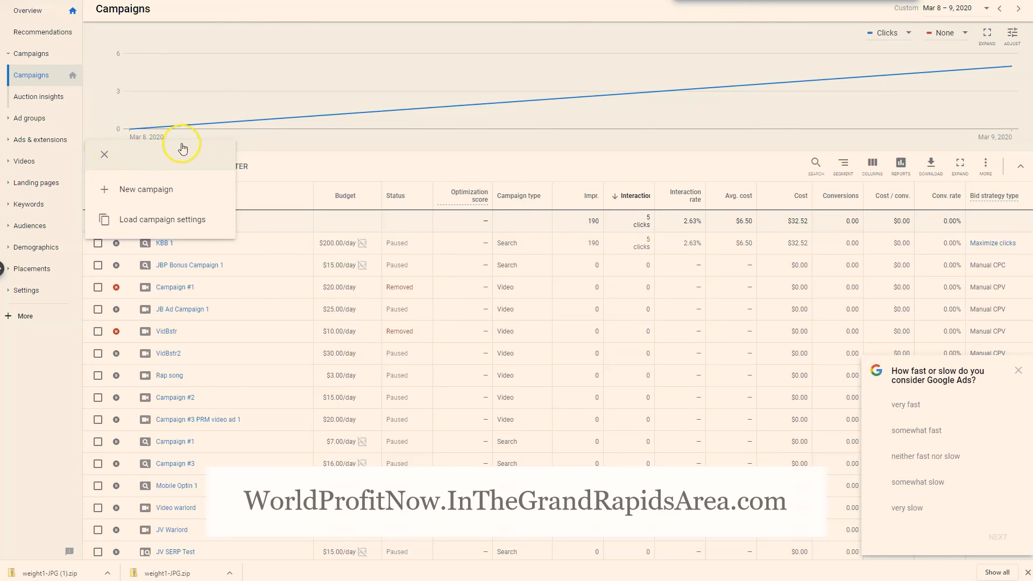
left_click(127, 189)
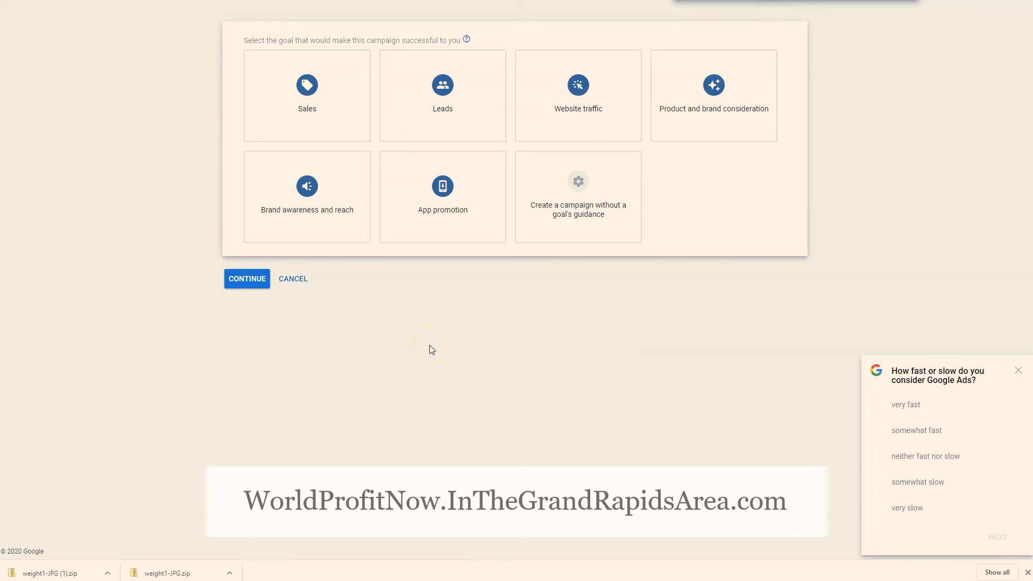
left_click(587, 97)
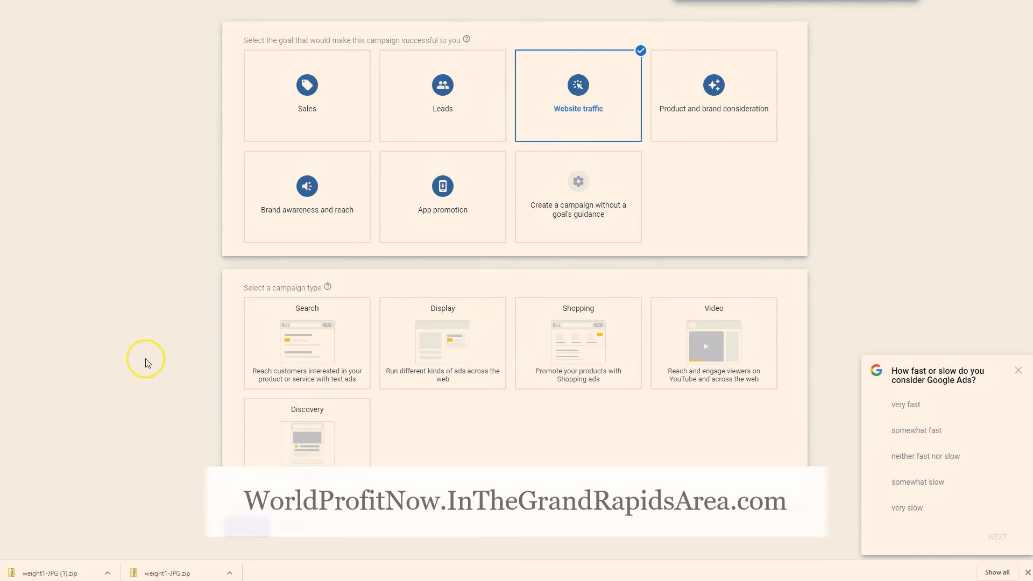
scroll(148, 385, "down", 1)
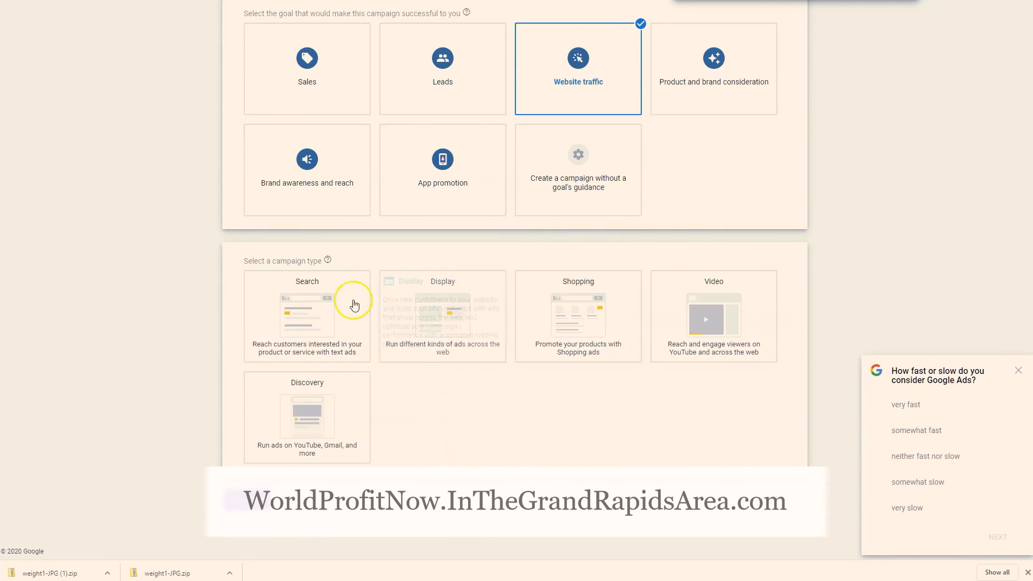
left_click(439, 320)
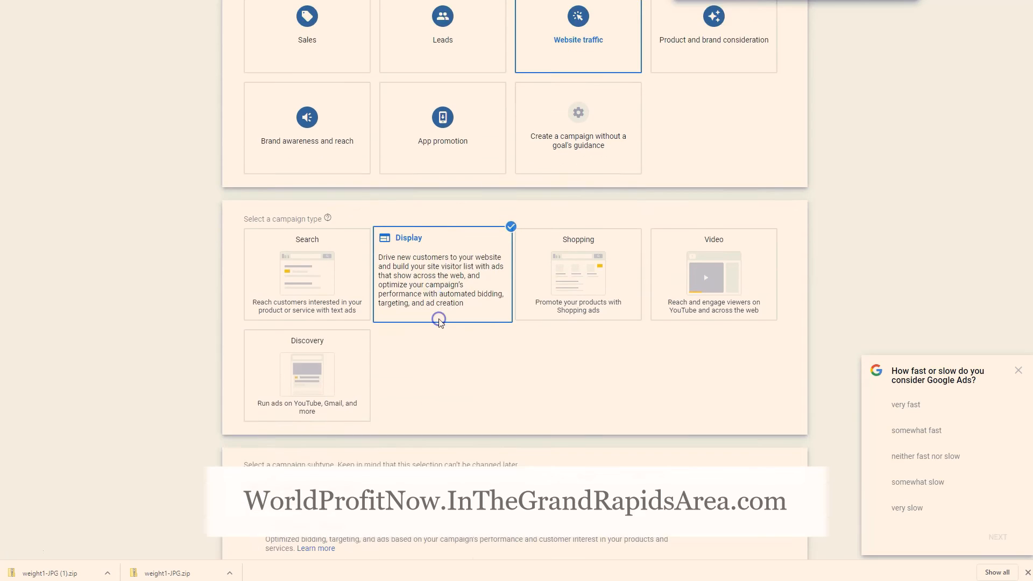
Use the Standard display campaign subtype, paste the business website address, and continue to the campaign settings
scroll(484, 301, "down", 2)
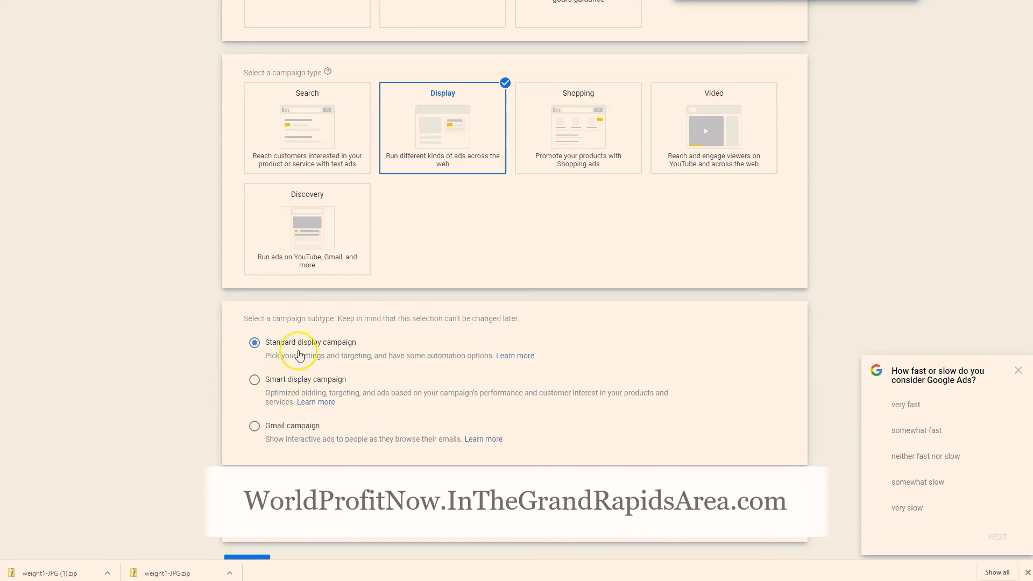
scroll(300, 440, "down", 1)
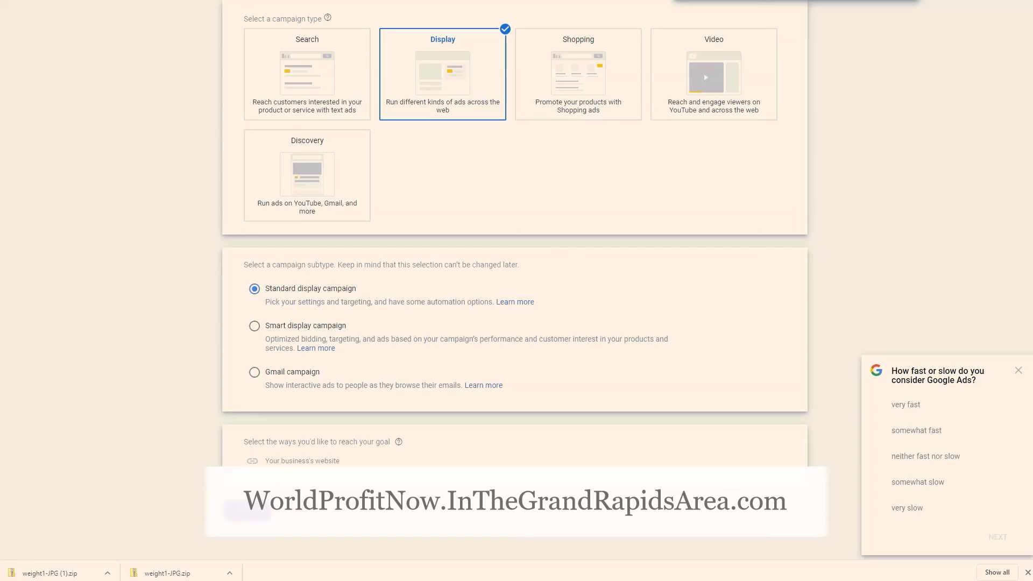
type("DiabetesBeGone.com")
left_click(239, 519)
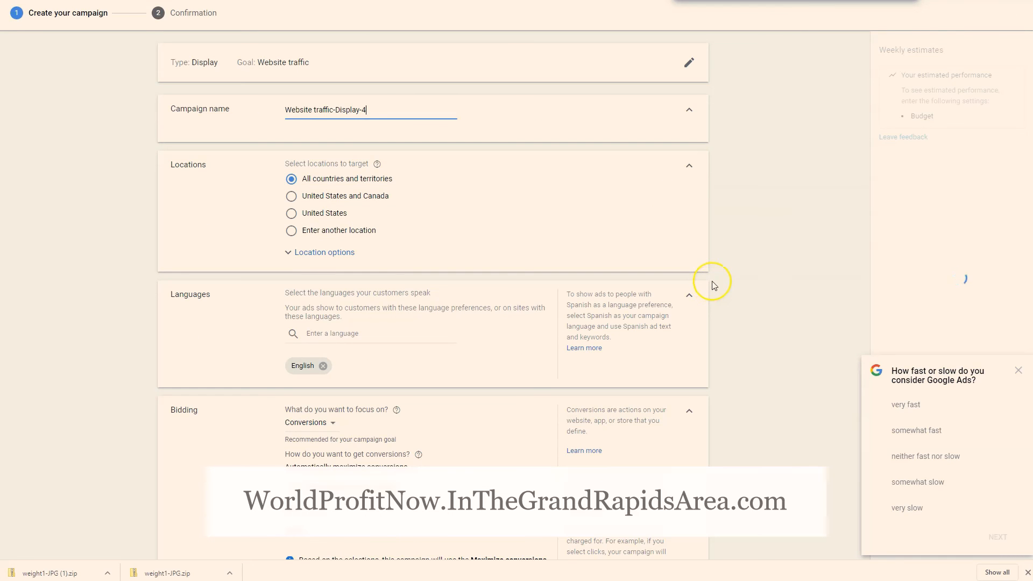
Set the campaign's target location to United States
scroll(735, 270, "down", 2)
scroll(736, 270, "up", 2)
scroll(734, 270, "down", 1)
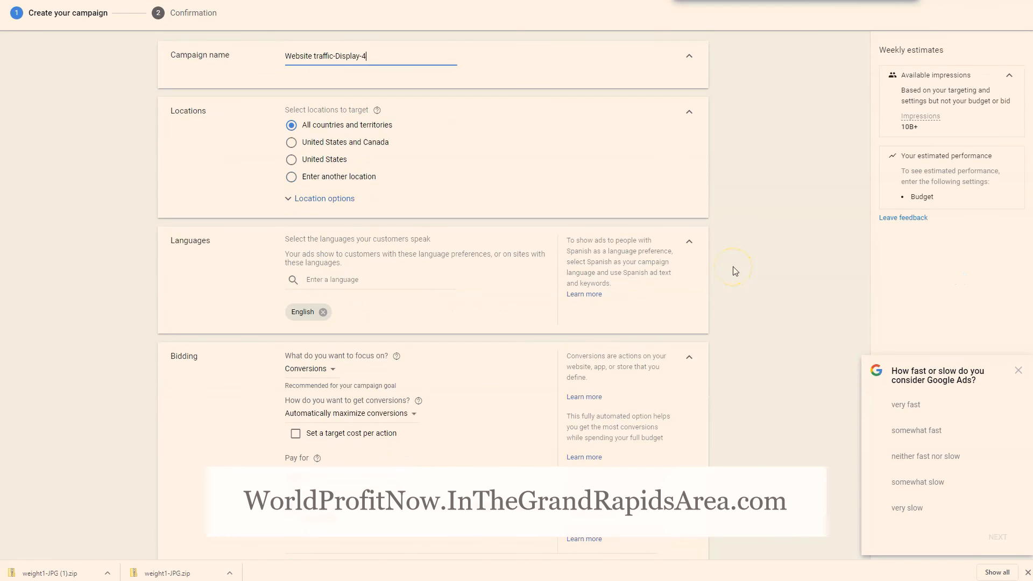
left_click(490, 122)
left_click(291, 159)
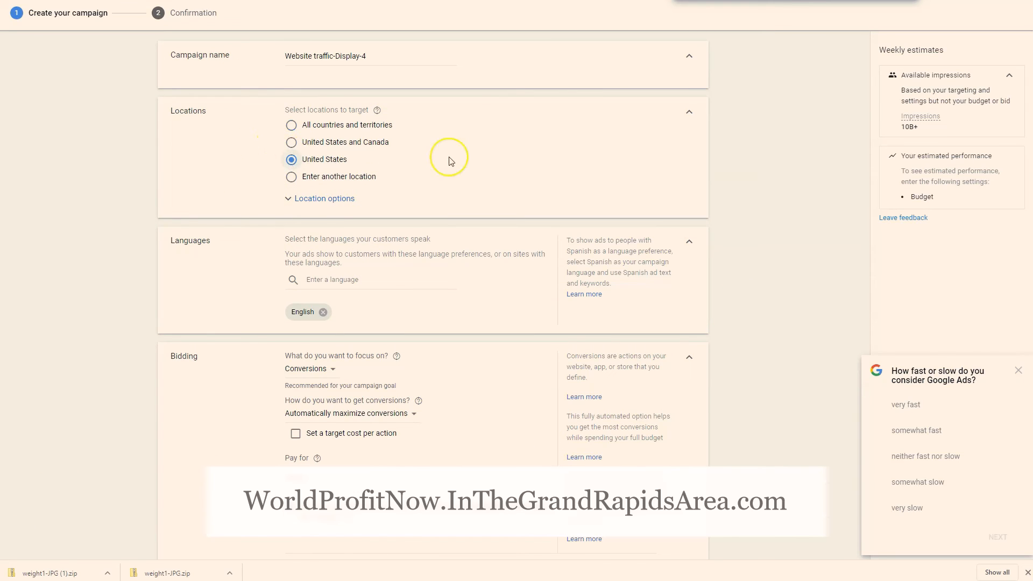
Select Conversions as the focus of the campaign's bidding
scroll(451, 162, "down", 2)
scroll(451, 162, "down", 1)
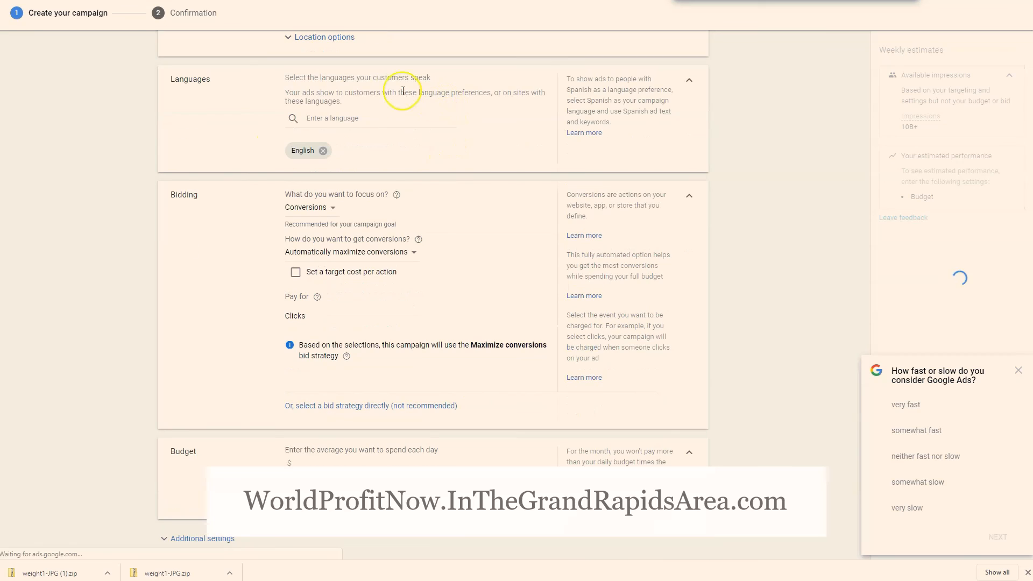
scroll(476, 233, "down", 2)
scroll(476, 233, "up", 1)
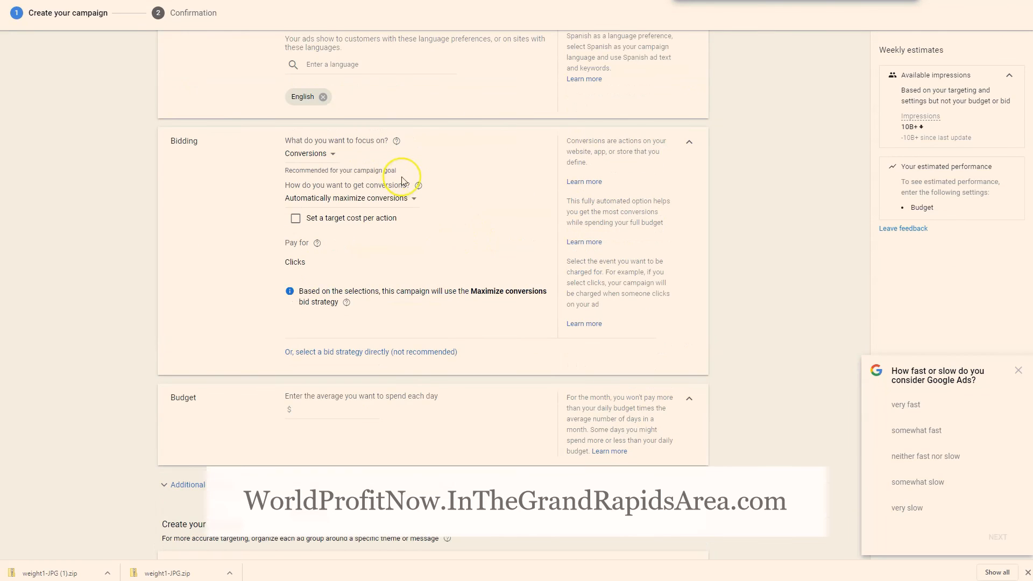
left_click(316, 161)
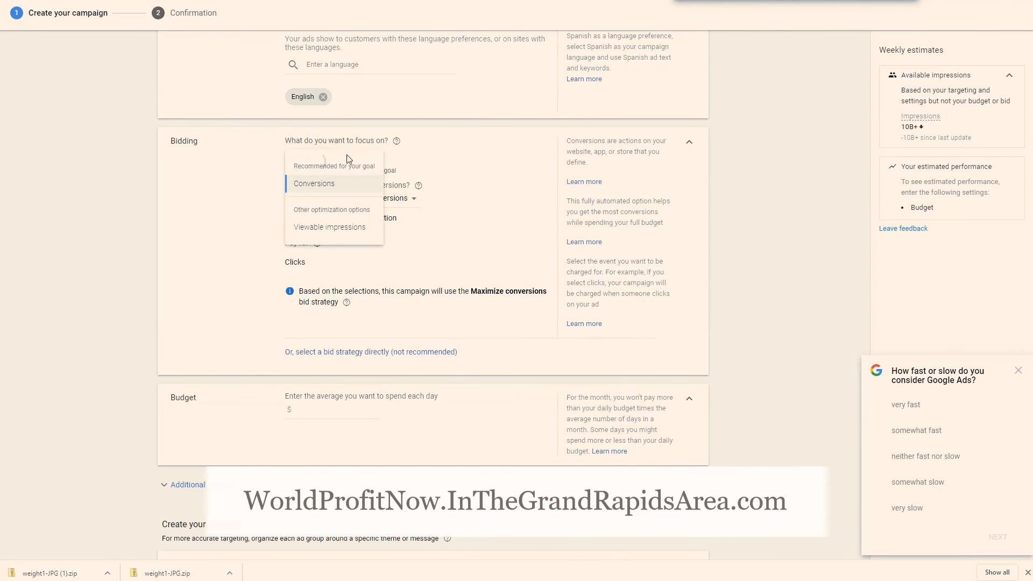
left_click(321, 185)
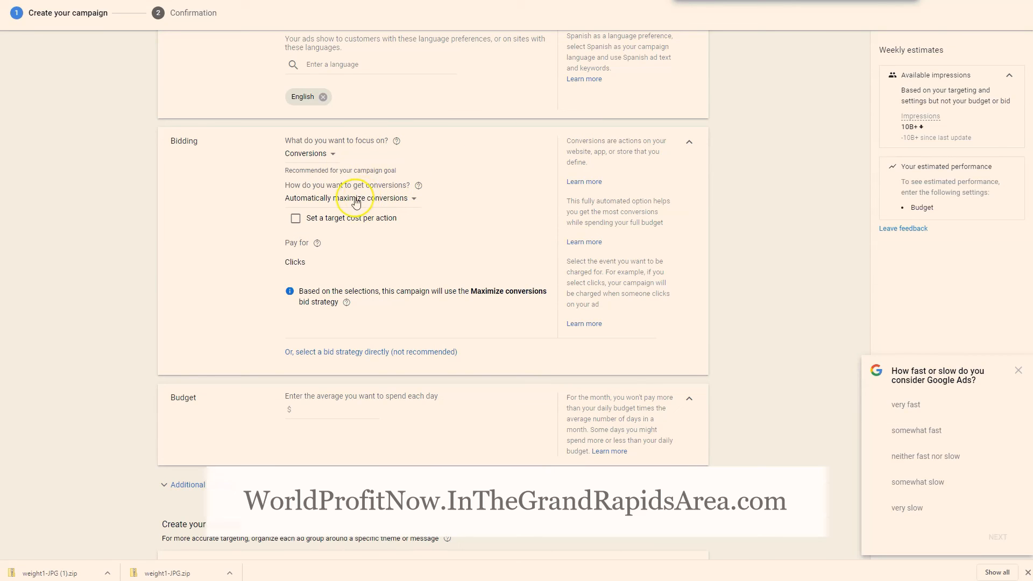
Review the options for how the campaign gets conversions, keeping Automatically maximize conversions
left_click(373, 199)
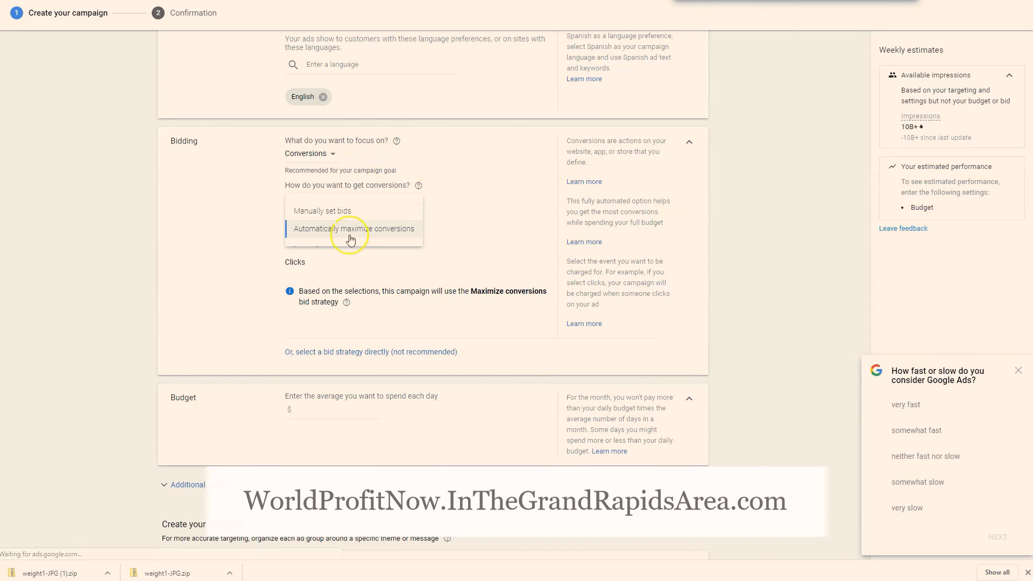
left_click(445, 189)
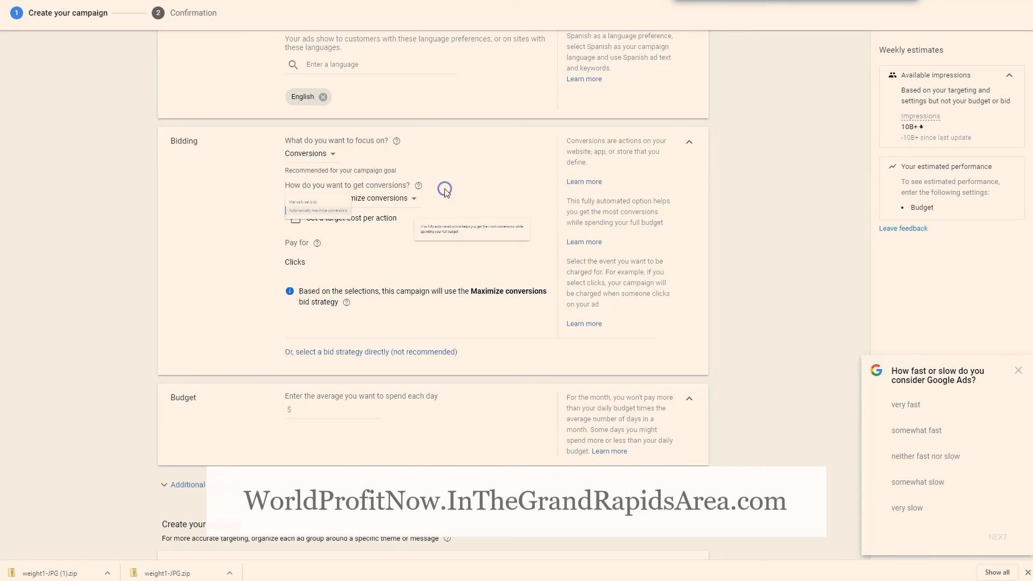
left_click(417, 198)
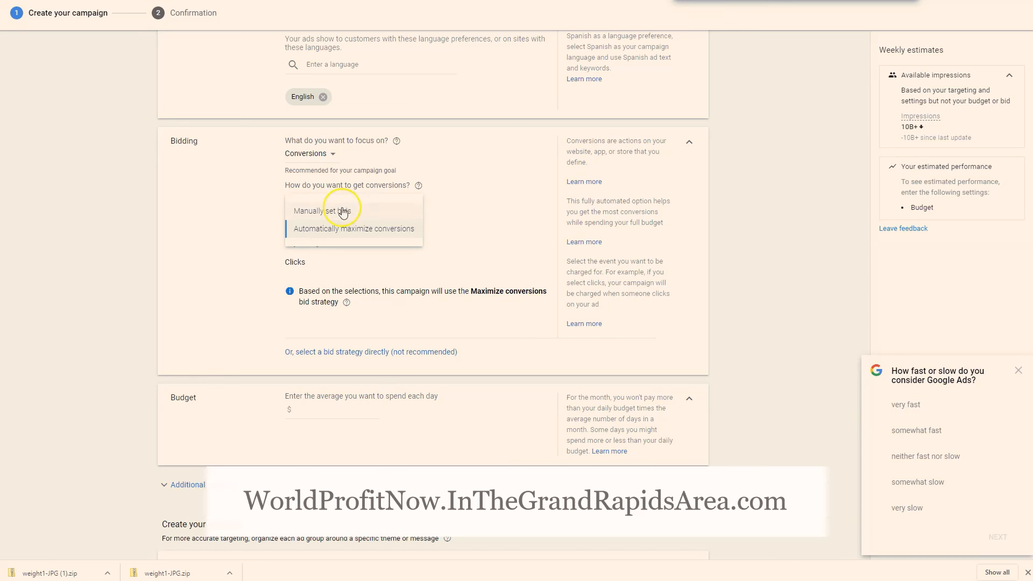
left_click(450, 163)
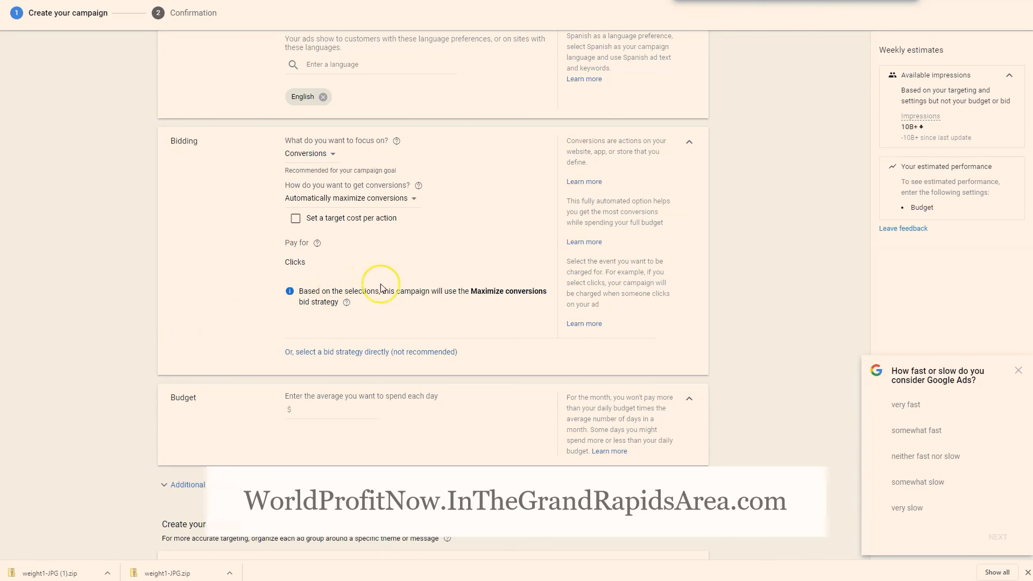
Set the campaign's average daily budget to $20
scroll(438, 300, "down", 1)
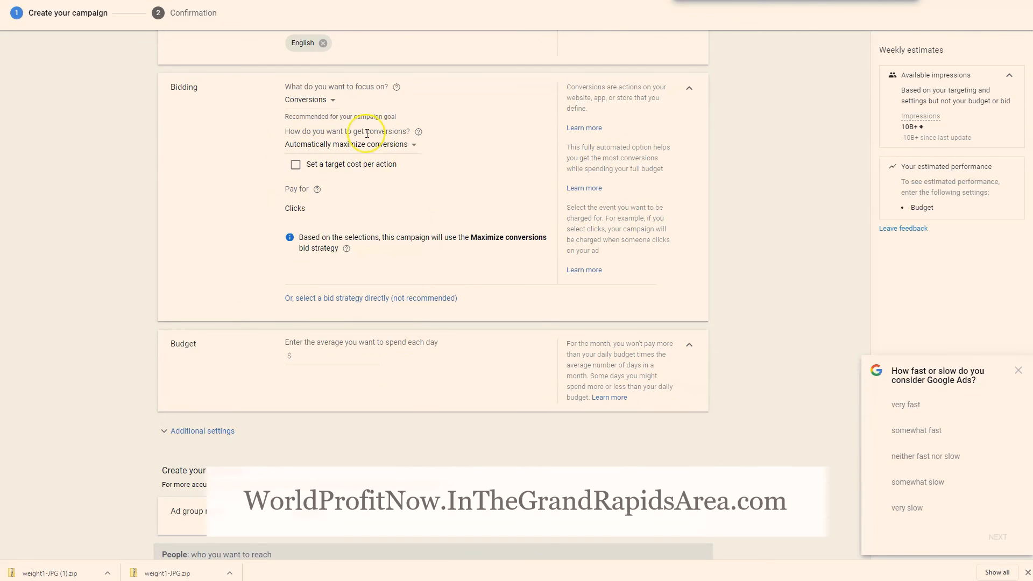
left_click(29, 572)
scroll(114, 370, "down", 3)
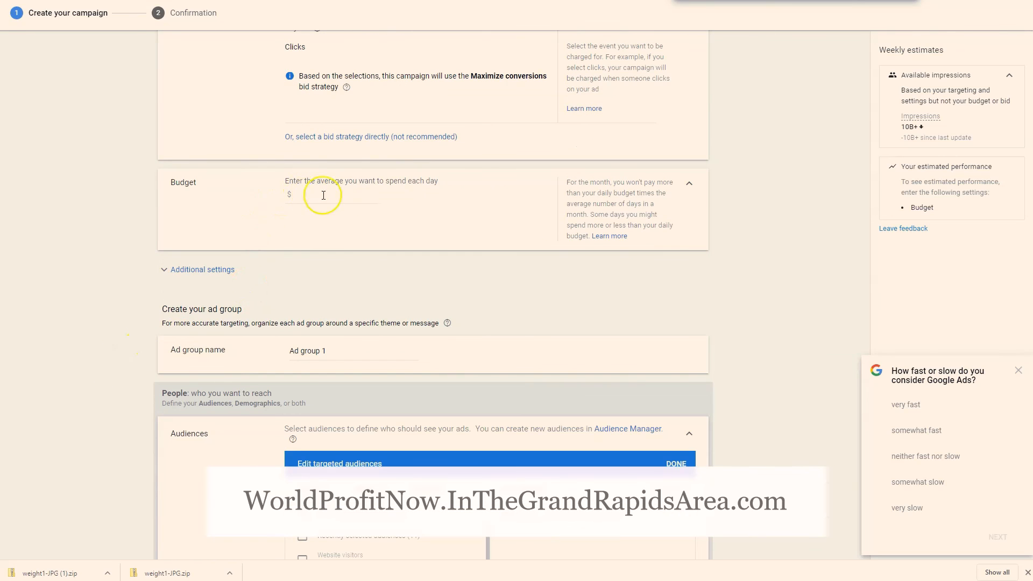
left_click(346, 207)
type("20")
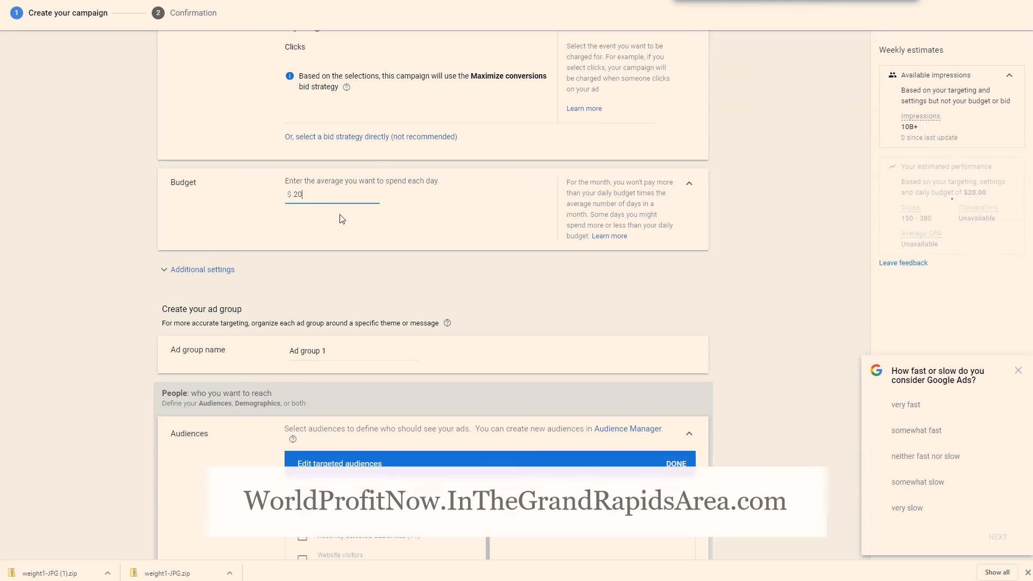
left_click(341, 218)
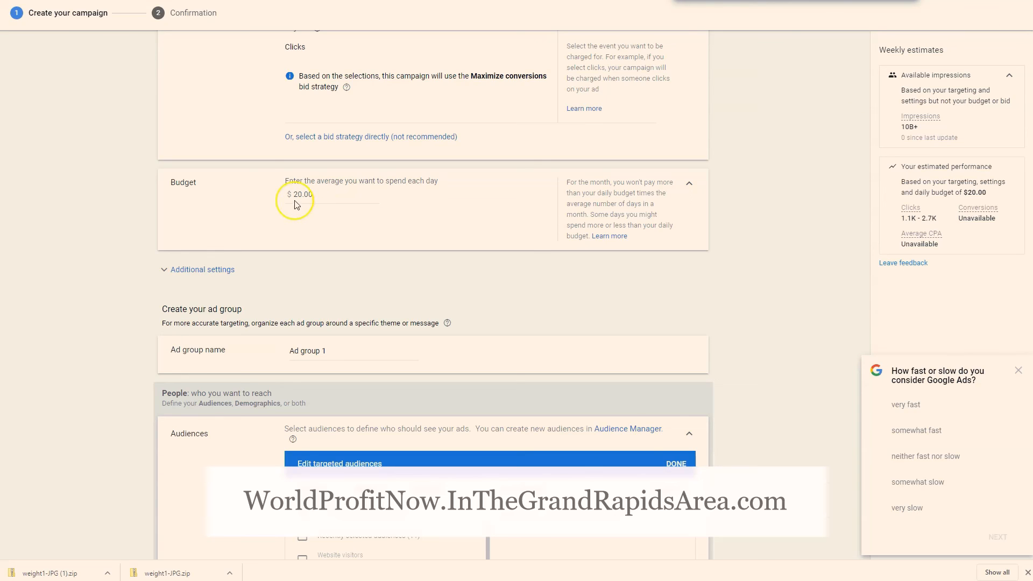
double_click(325, 199)
left_click(330, 230)
Browse the targetable audience categories for the ad group and examine the detailed demographics under Who they are
scroll(161, 364, "down", 5)
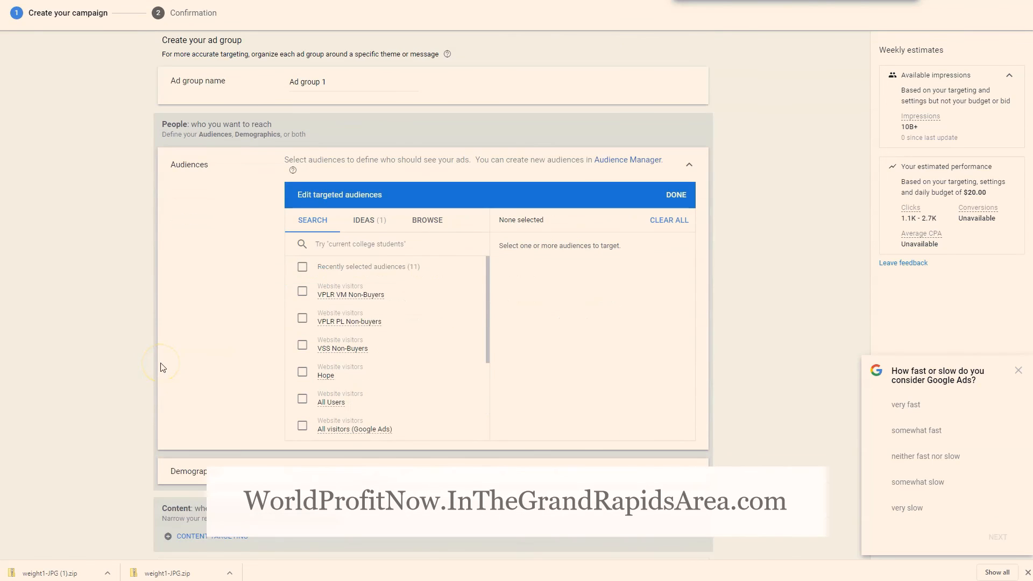
scroll(161, 365, "up", 1)
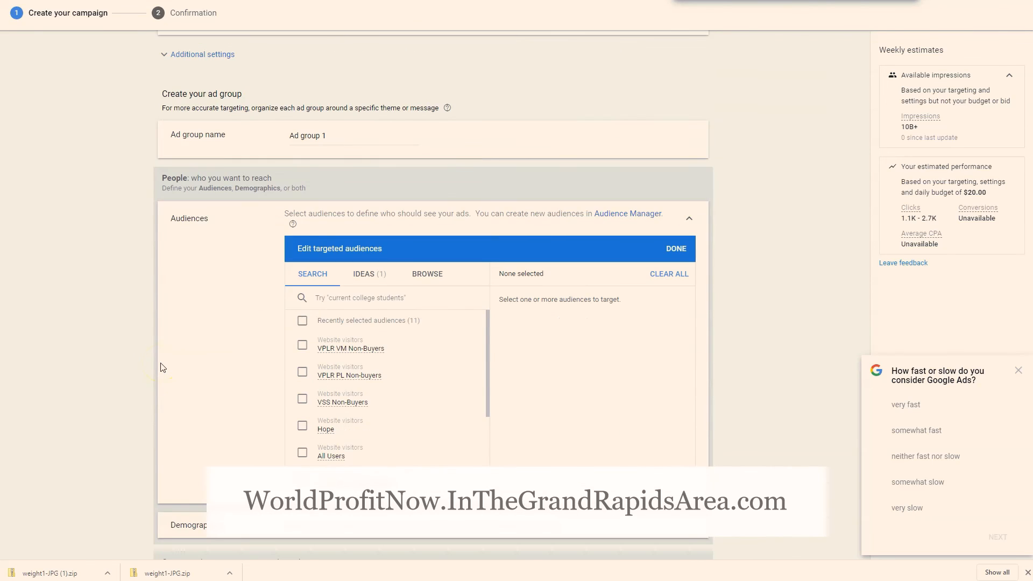
left_click(443, 271)
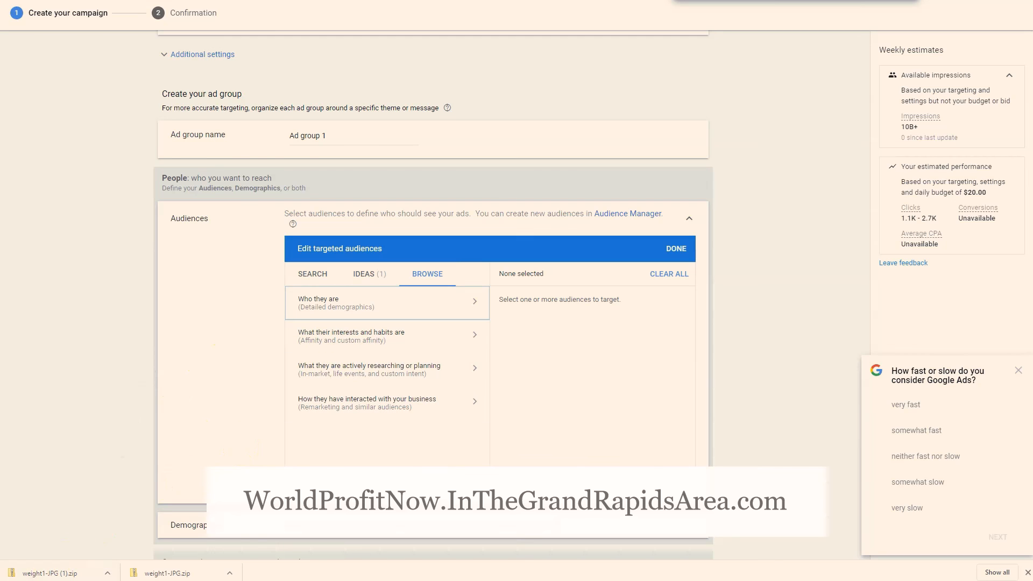
scroll(251, 438, "up", 1)
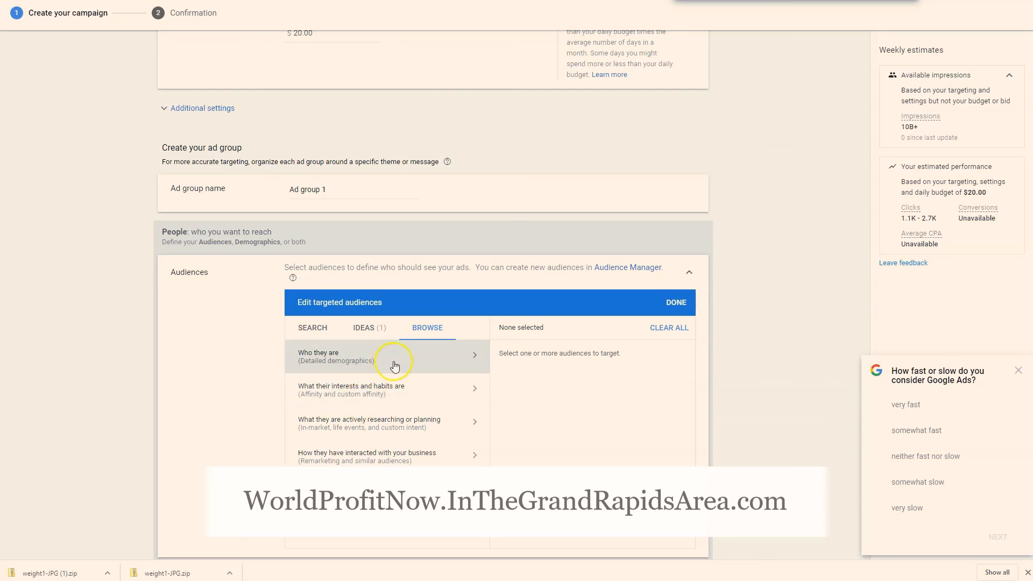
left_click(393, 350)
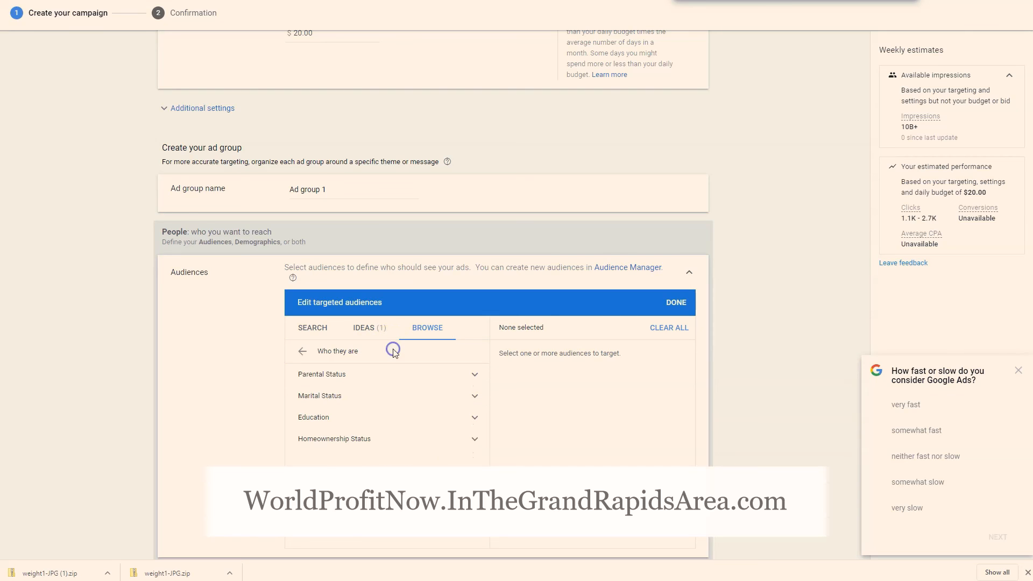
left_click(301, 352)
Target the Health & Fitness Buffs affinity audience, found under Sports & Fitness within interests and habits
left_click(365, 391)
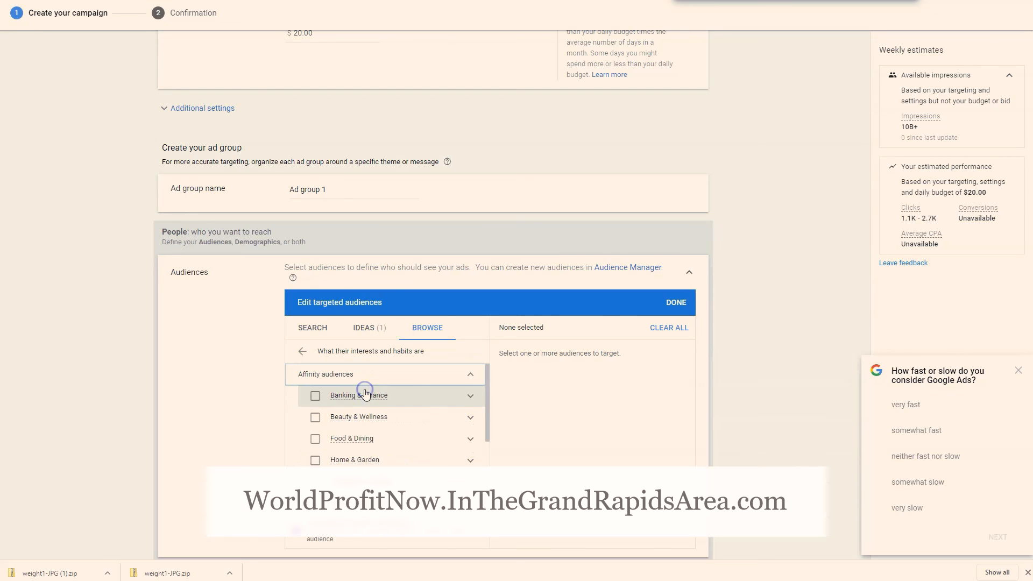
scroll(350, 438, "down", 3)
scroll(435, 430, "down", 1)
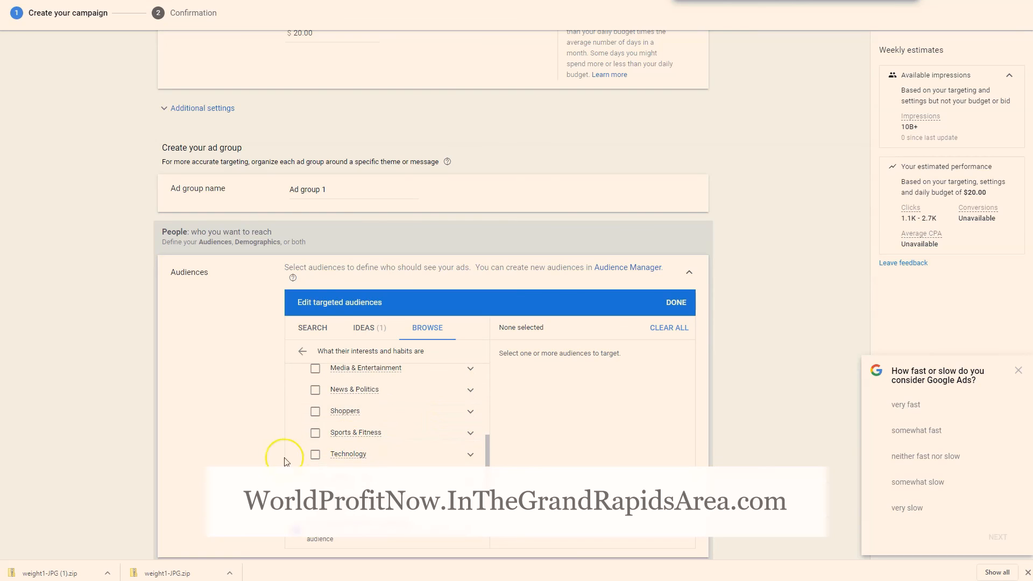
scroll(332, 443, "up", 3)
scroll(339, 460, "down", 1)
scroll(342, 462, "down", 3)
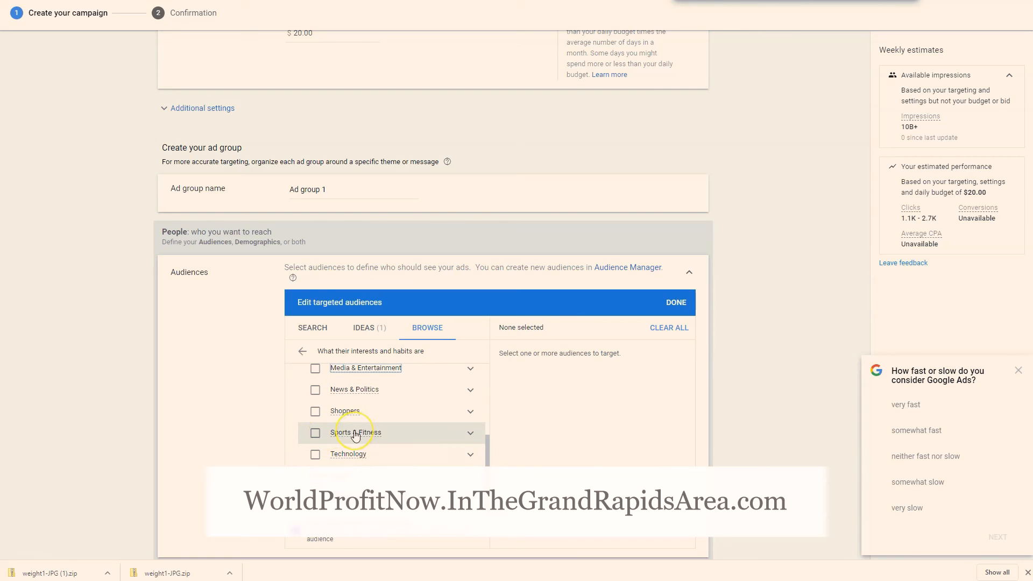
mouse_move(356, 435)
scroll(350, 446, "up", 1)
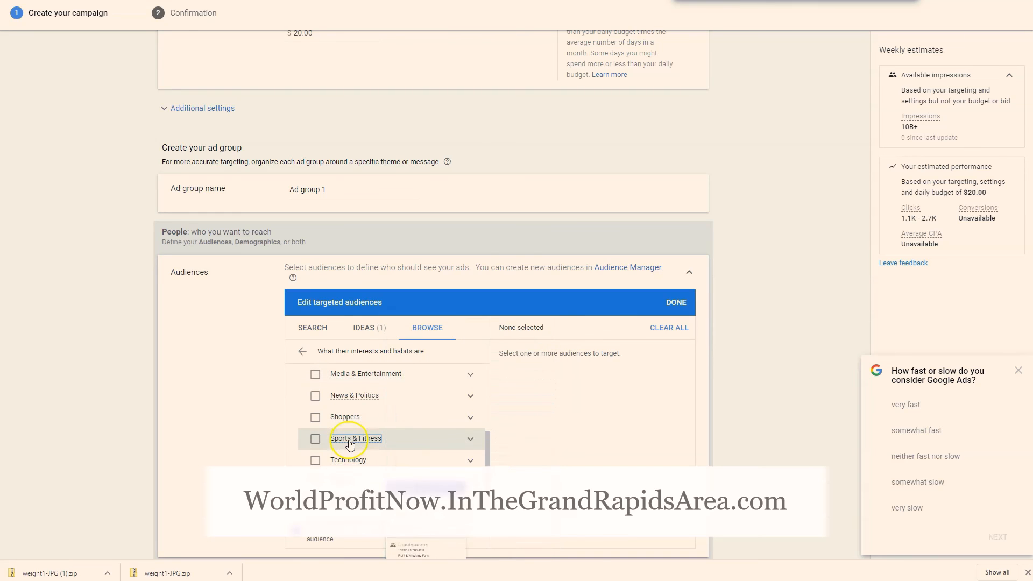
scroll(345, 462, "up", 1)
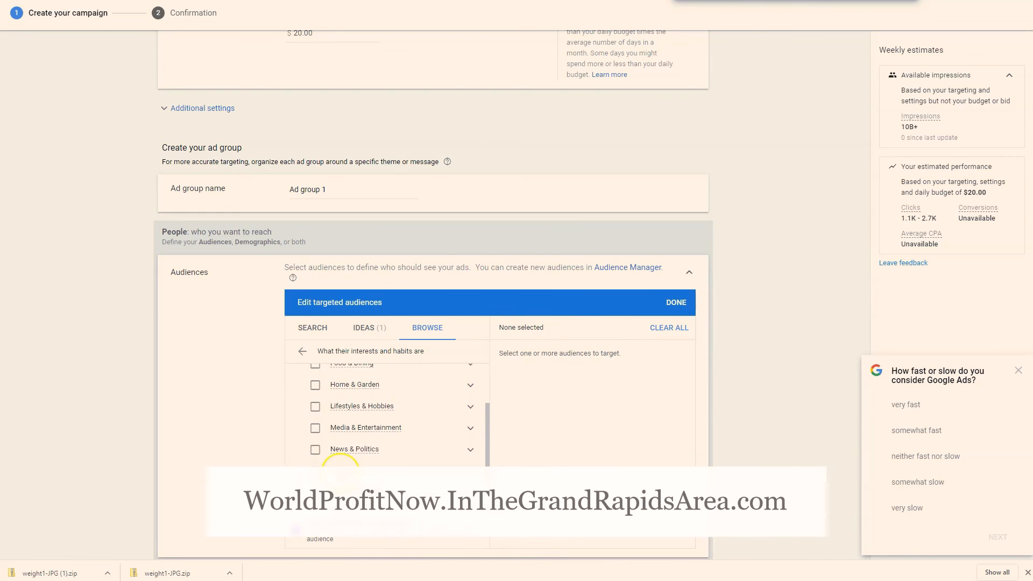
scroll(361, 401, "up", 1)
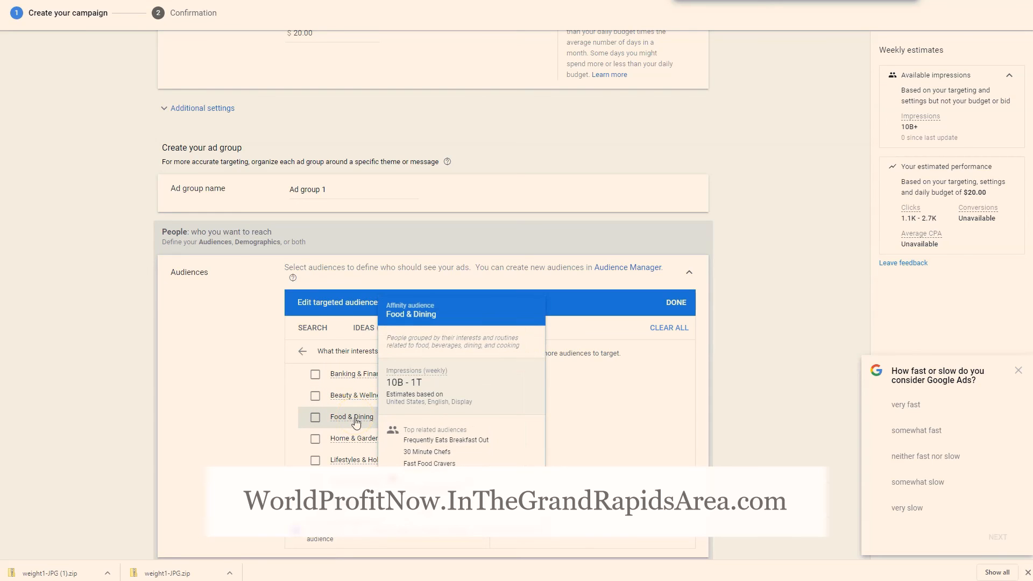
scroll(355, 424, "up", 1)
scroll(375, 442, "down", 3)
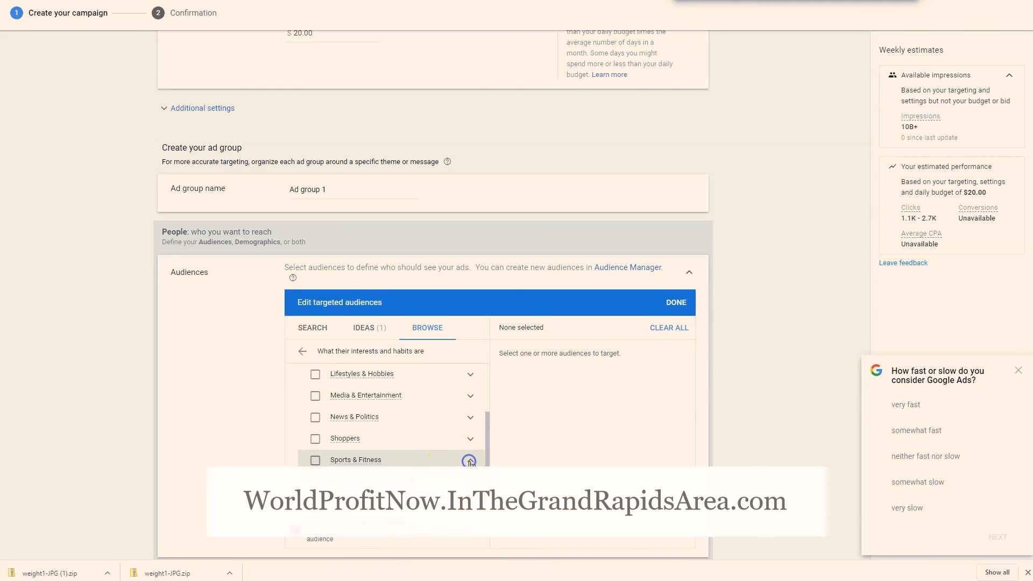
scroll(463, 462, "down", 1)
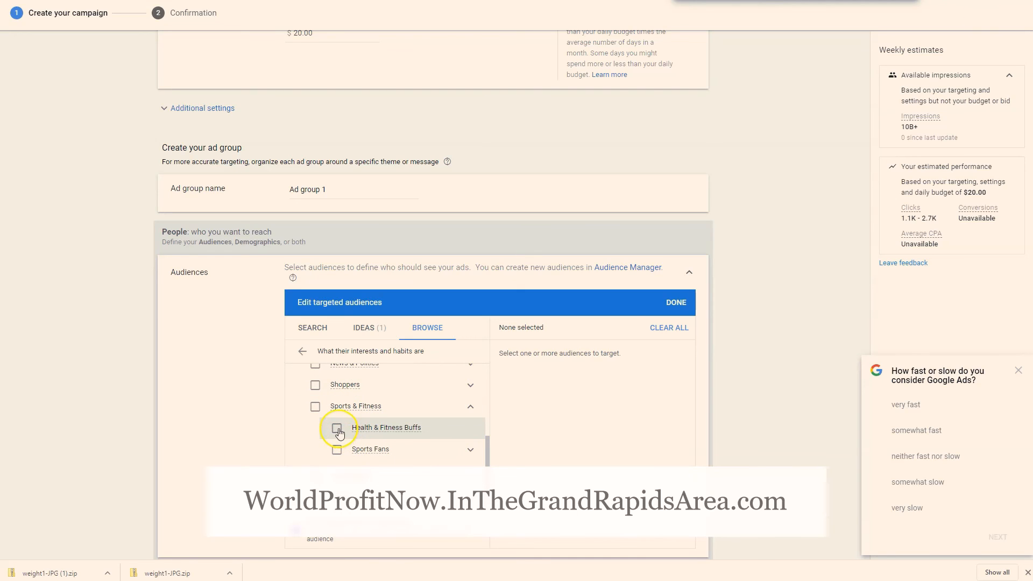
left_click(337, 428)
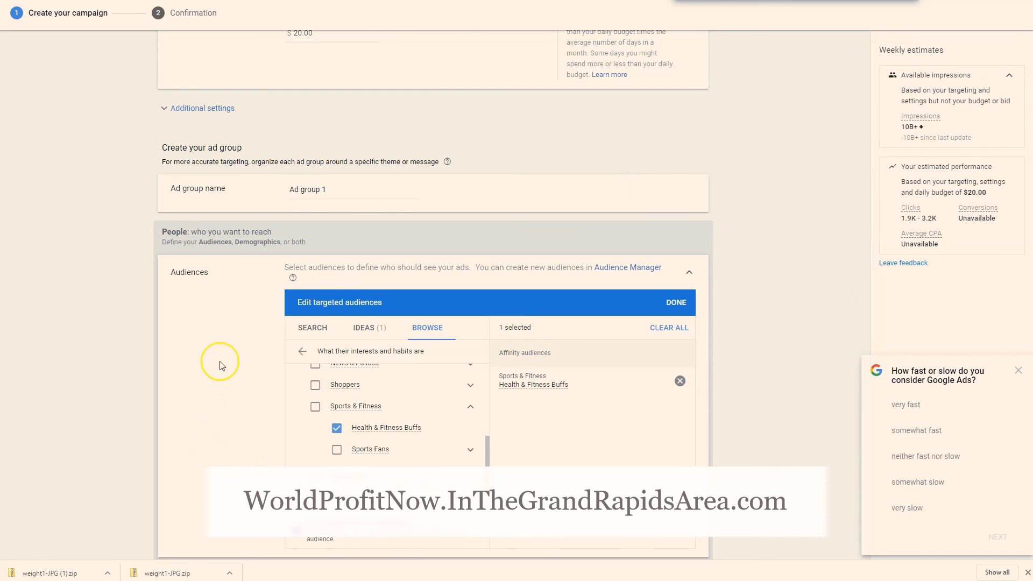
Limit the targeted demographics to females aged 35 and over, excluding unknown gender and unknown age, and save the selection
scroll(470, 436, "up", 5)
scroll(780, 362, "down", 4)
scroll(780, 361, "down", 4)
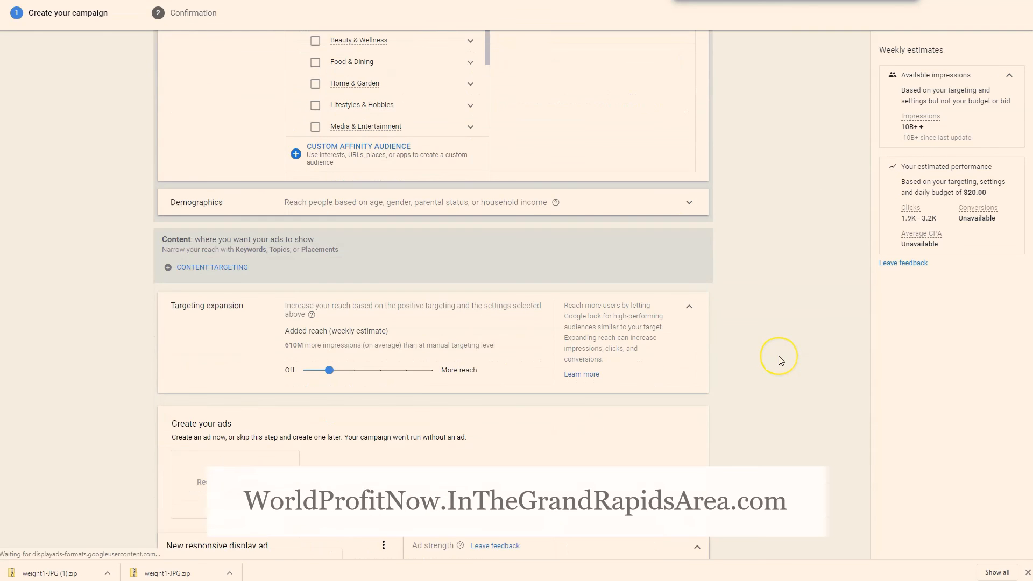
scroll(780, 359, "down", 2)
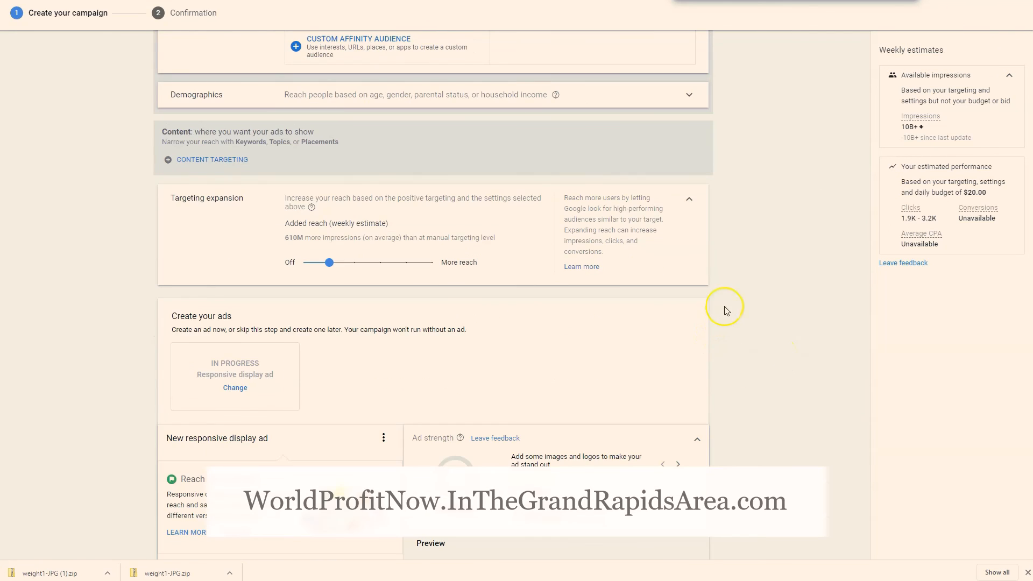
left_click(615, 94)
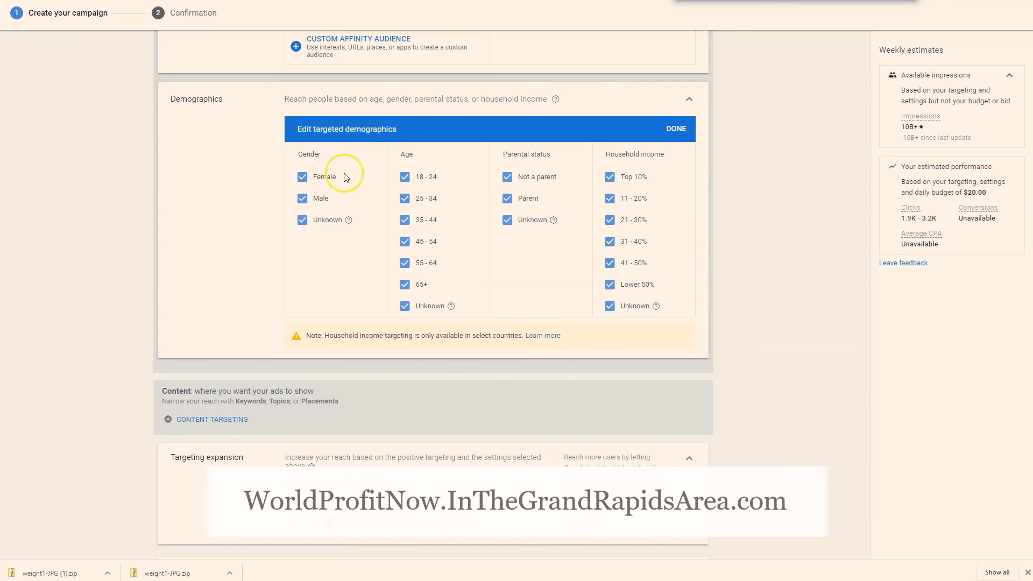
left_click(302, 219)
left_click(300, 198)
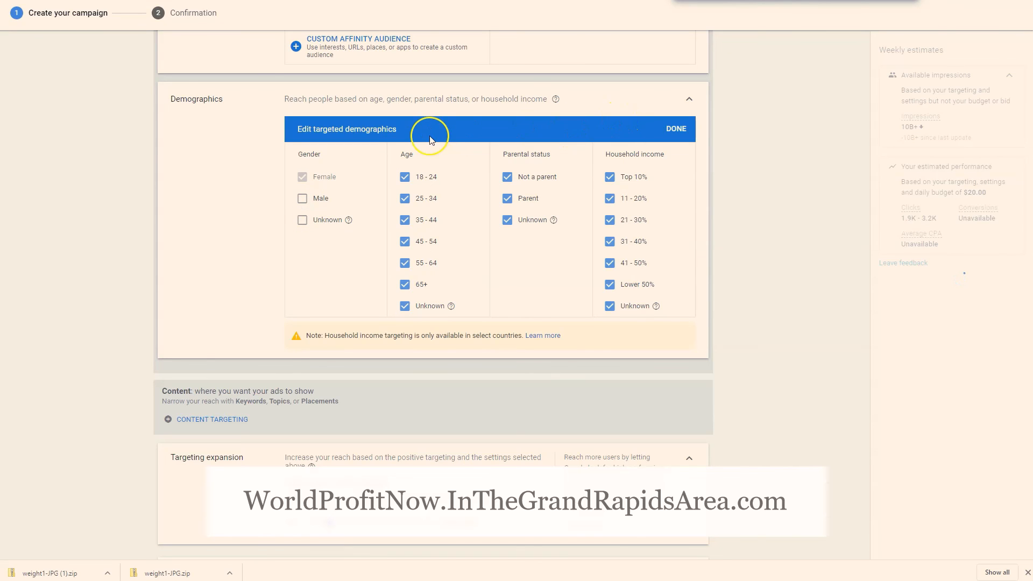
left_click(405, 177)
left_click(406, 199)
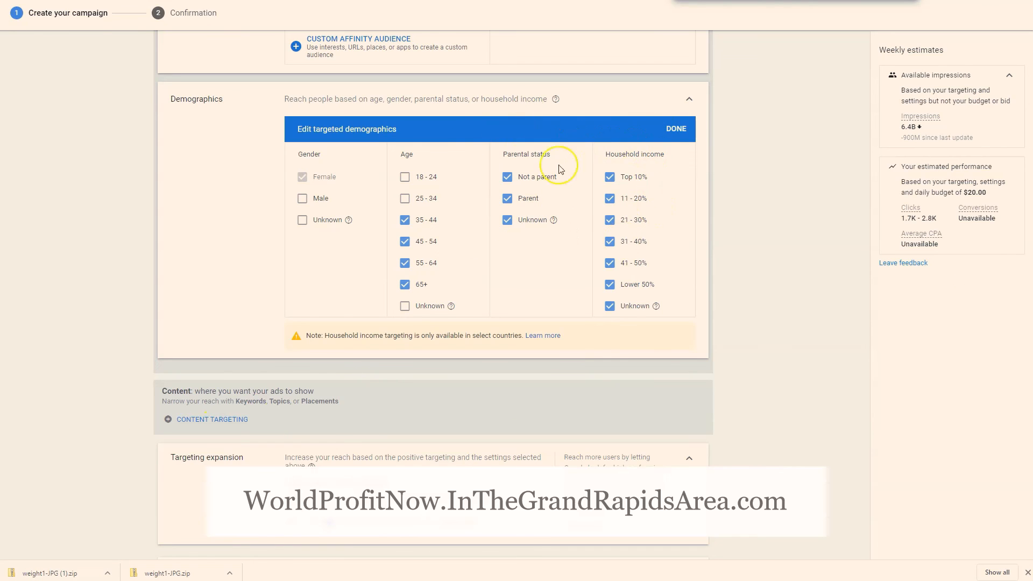
left_click(679, 129)
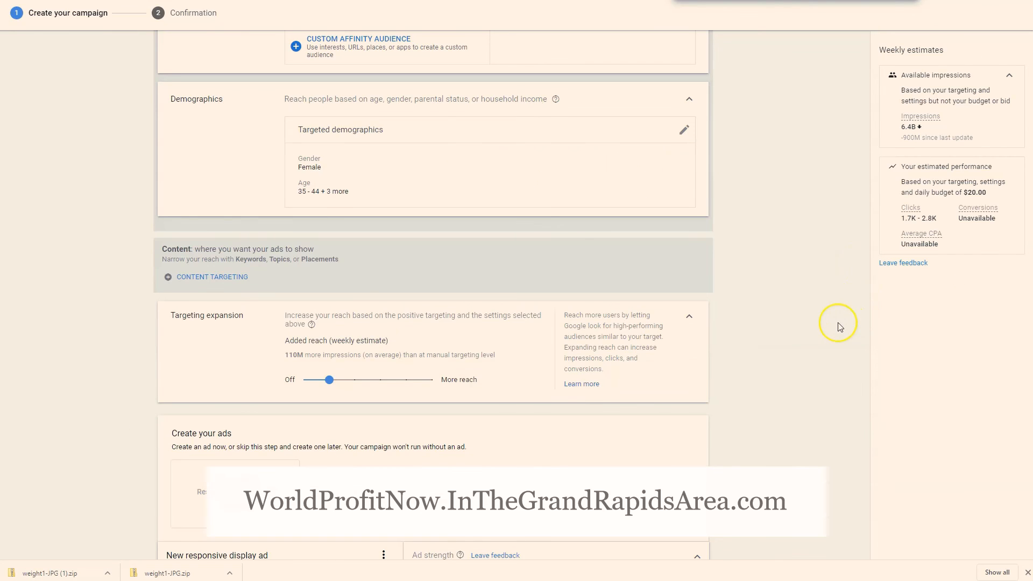
Review the ad group's audience, demographics, content targeting and targeting expansion settings
scroll(840, 327, "up", 2)
scroll(753, 340, "up", 1)
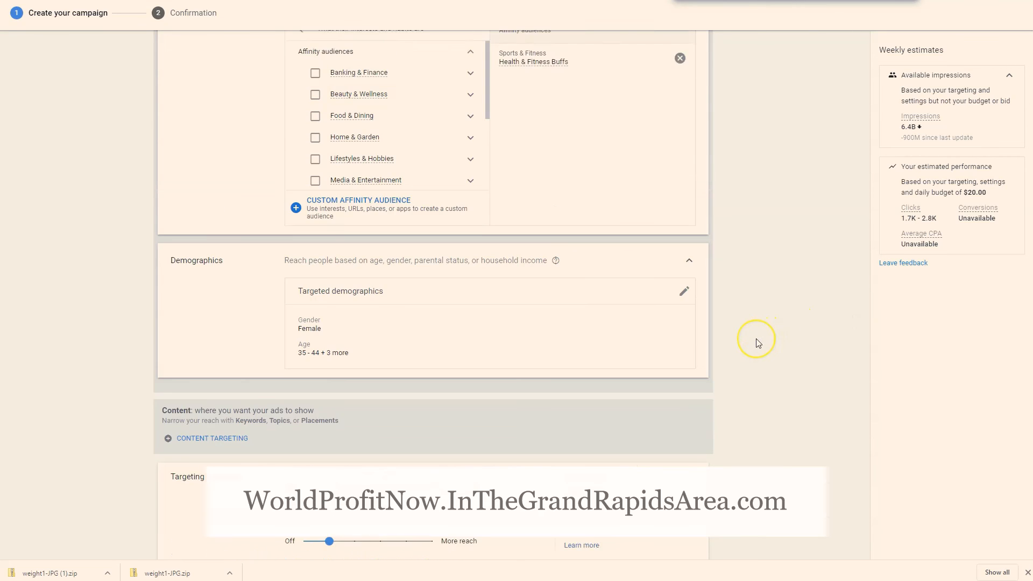
scroll(756, 341, "down", 5)
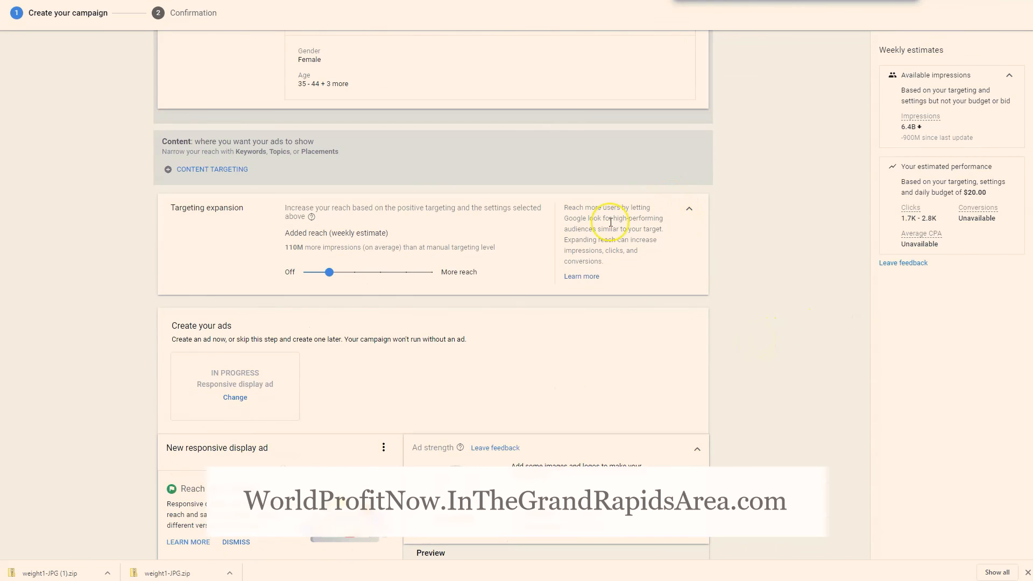
scroll(599, 265, "down", 1)
scroll(336, 231, "down", 1)
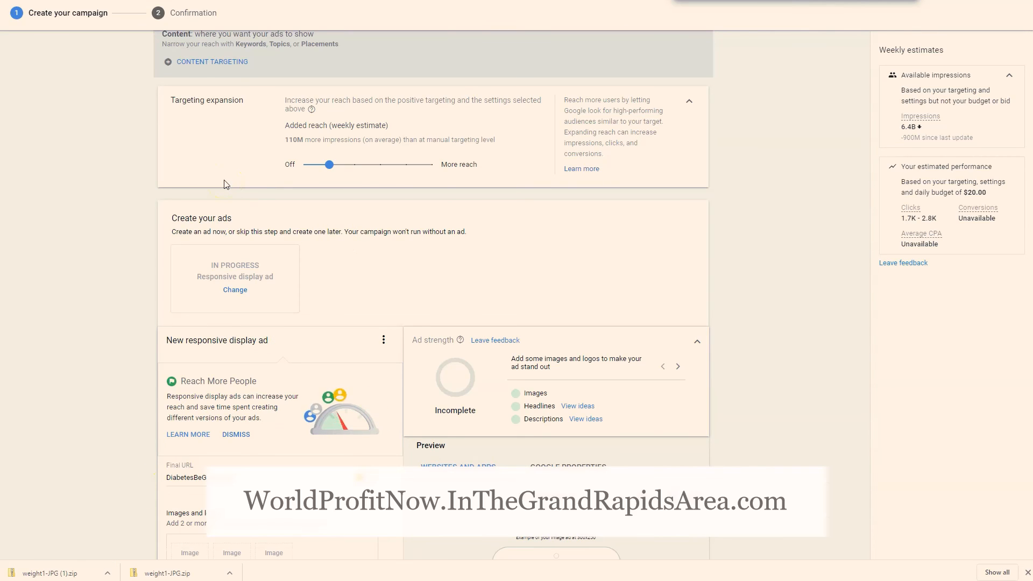
scroll(663, 355, "up", 6)
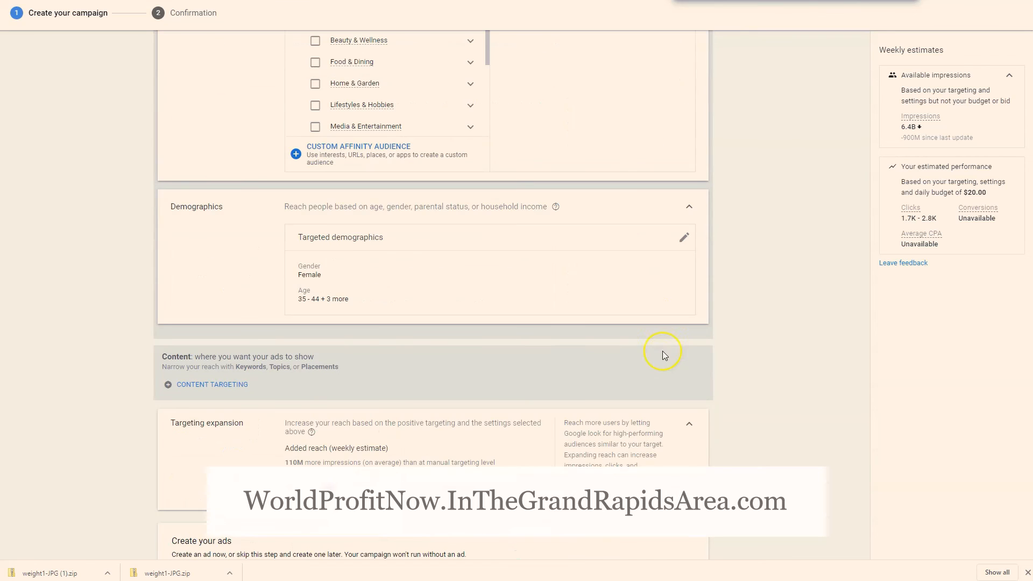
scroll(662, 355, "down", 4)
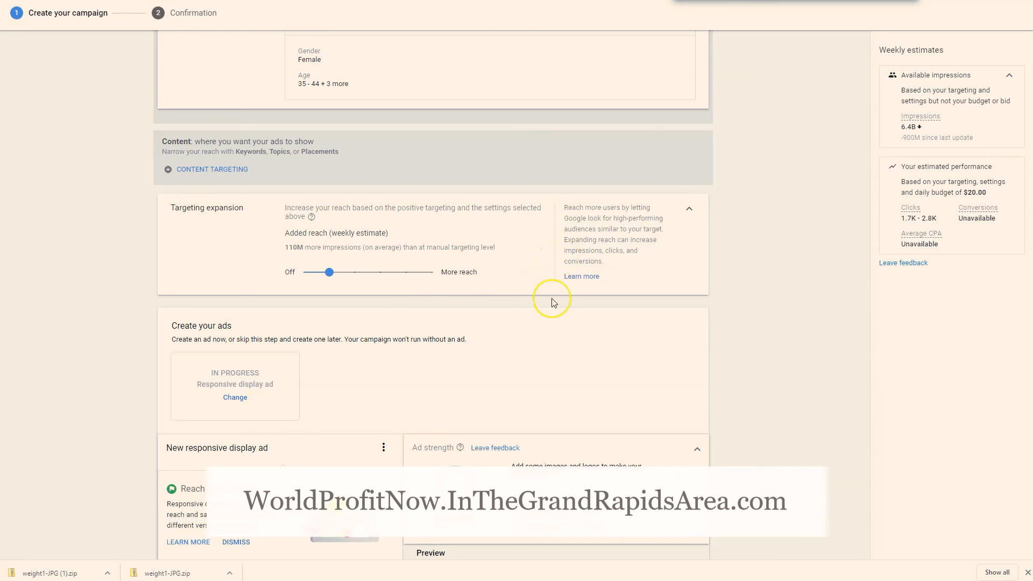
scroll(554, 300, "up", 10)
Copy the weight1 folder out of the downloaded weight1-JPG (1).zip archive to the Desktop
scroll(560, 391, "down", 10)
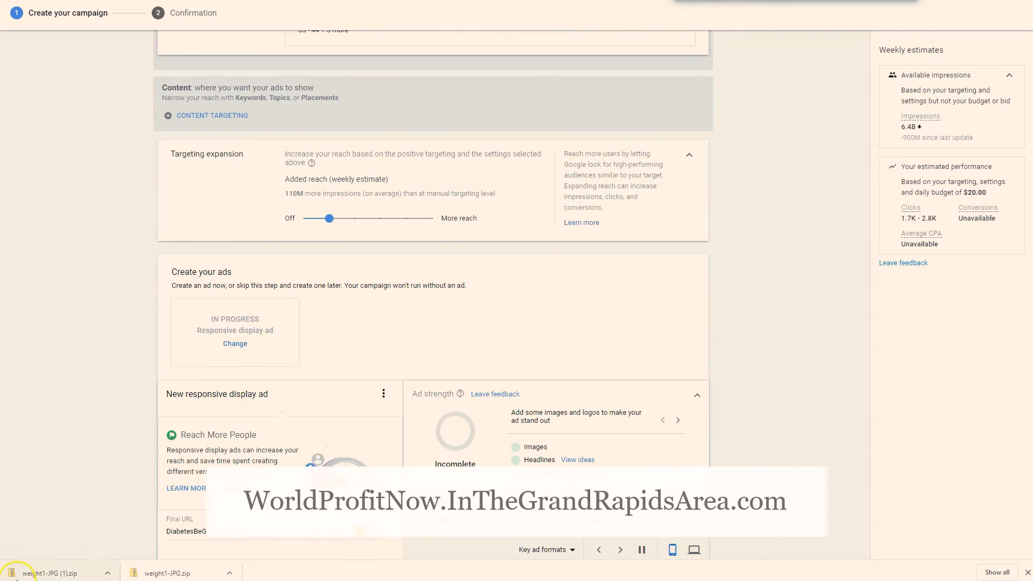
left_click(226, 343)
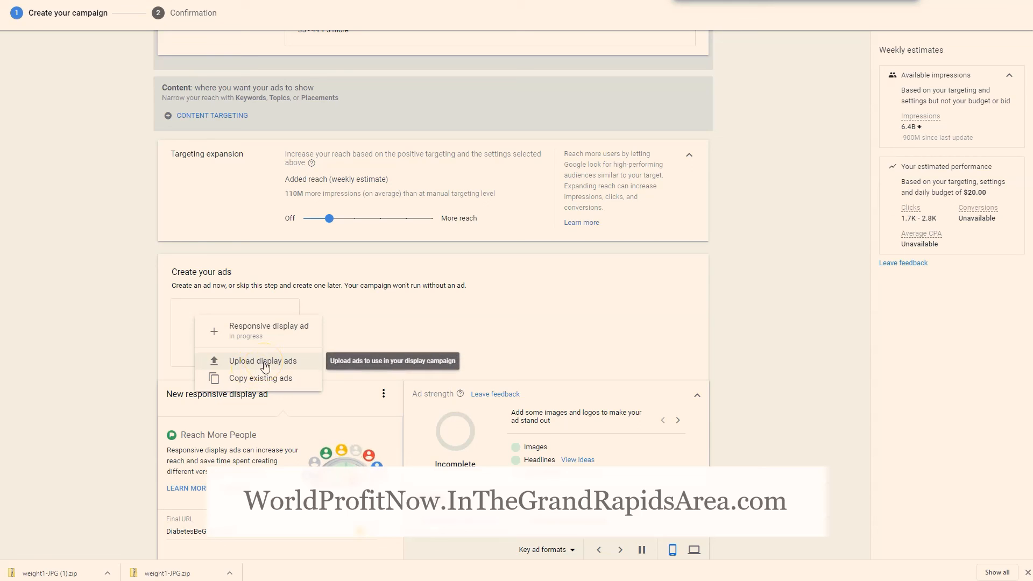
left_click(50, 573)
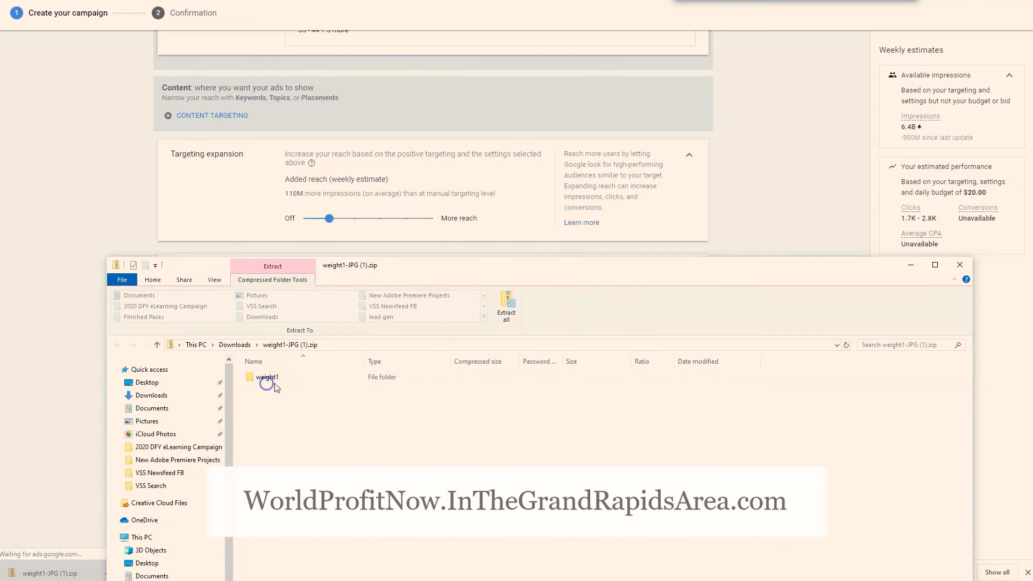
left_click_drag(269, 383, 156, 383)
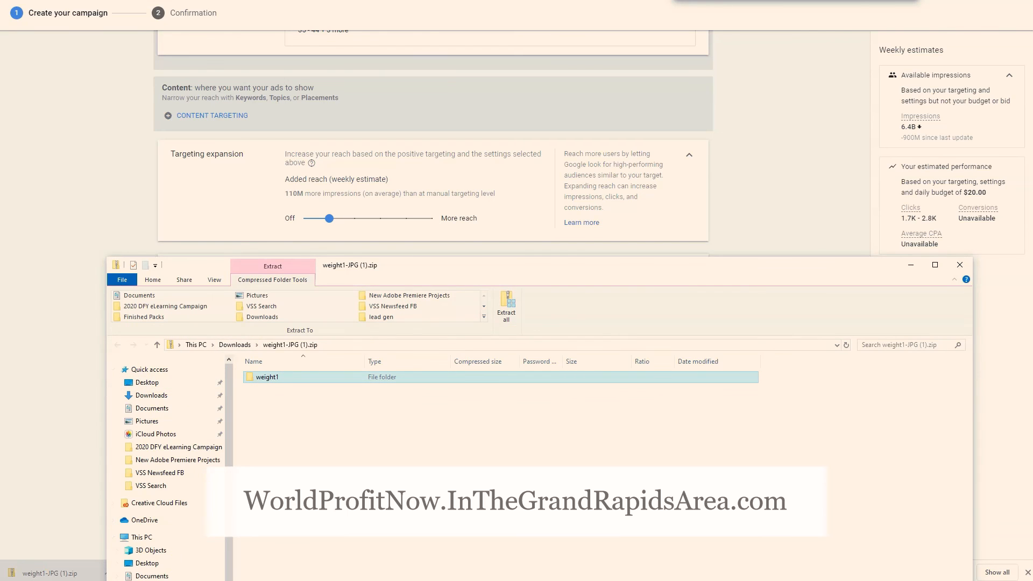
left_click(345, 580)
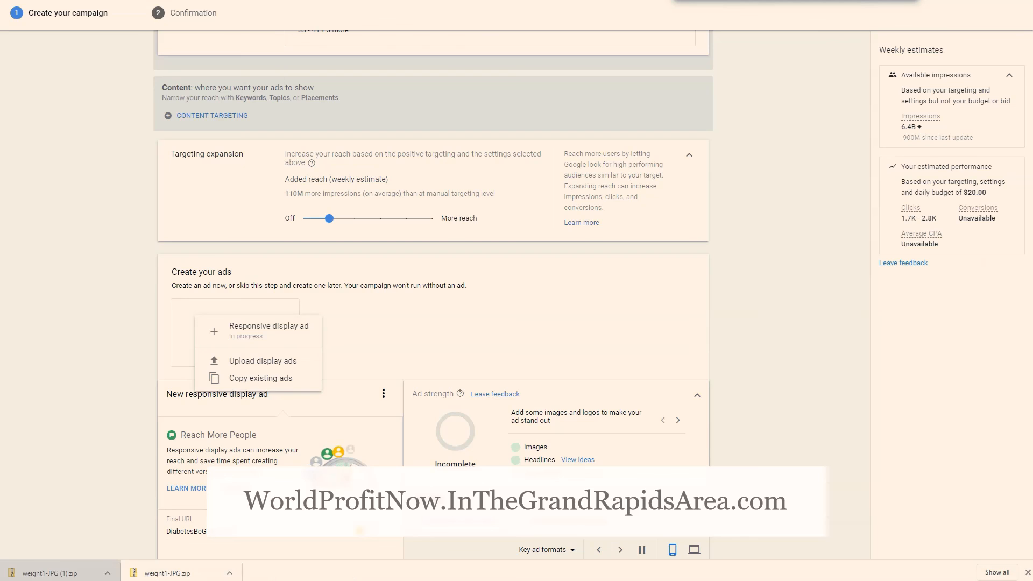
Switch the new ad to uploaded display ads, search the Desktop for "weight" and upload all five JPG banners from the weight1 folder
left_click(257, 361)
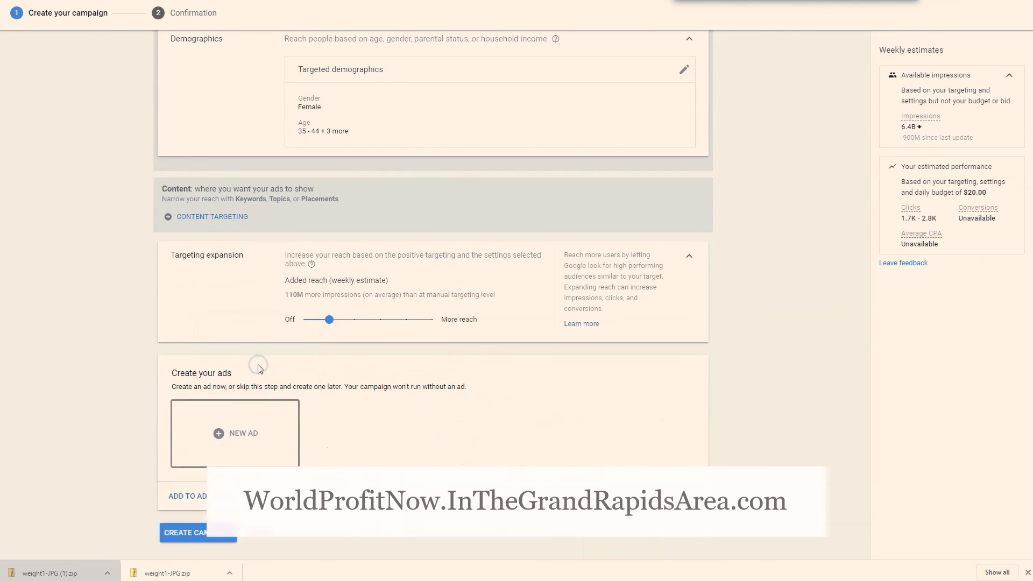
scroll(242, 429, "down", 7)
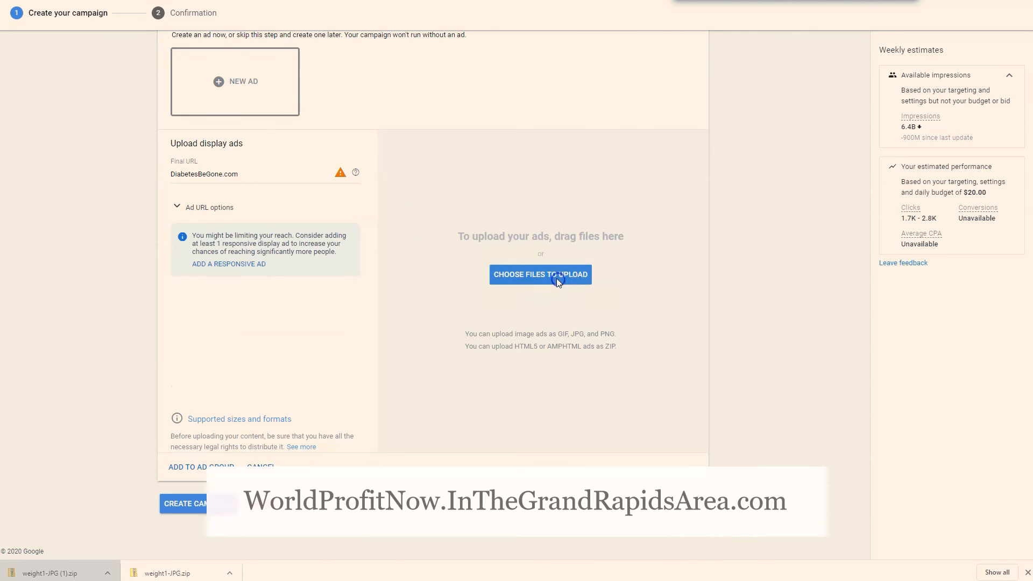
left_click(556, 279)
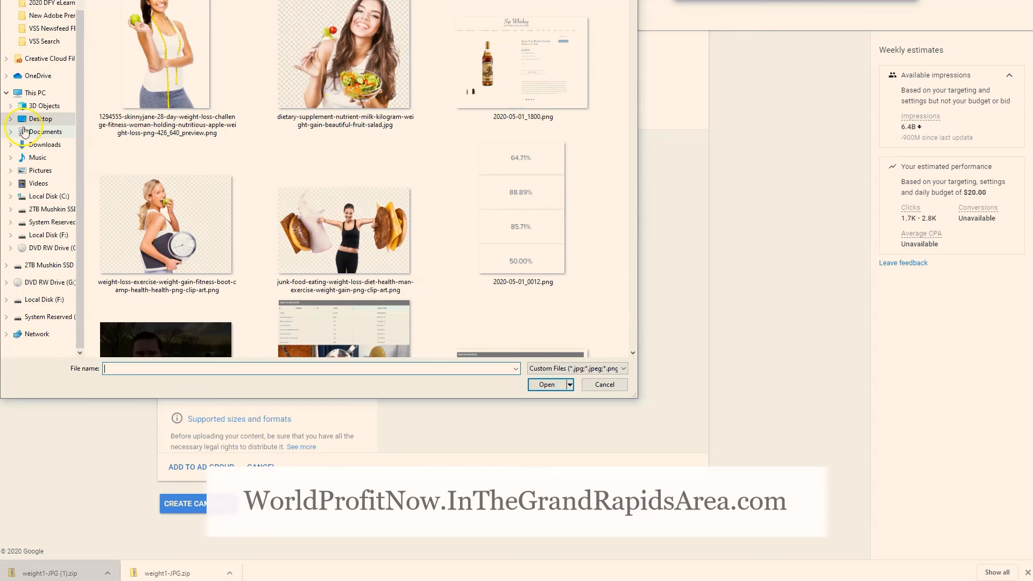
left_click(40, 119)
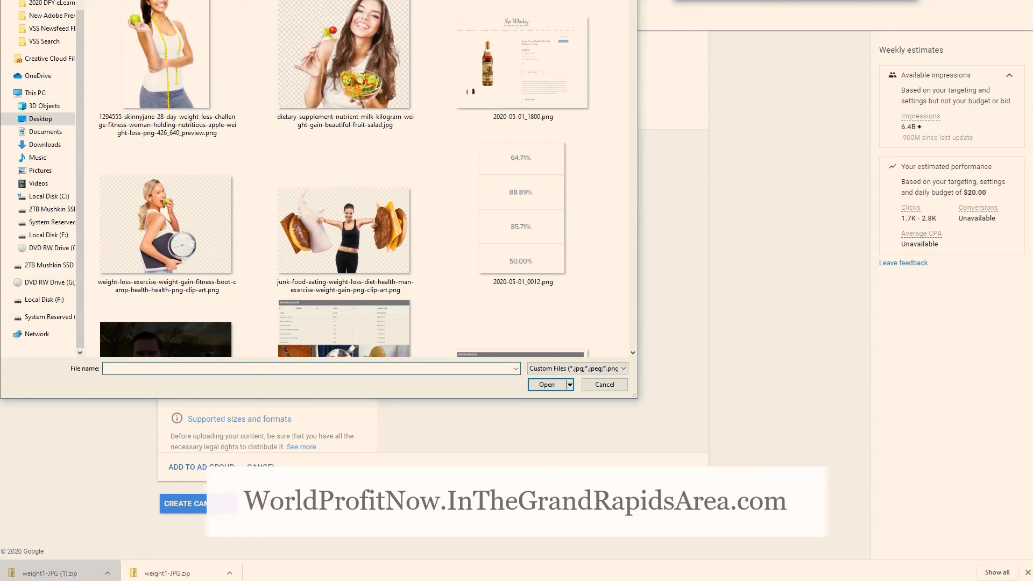
type("w")
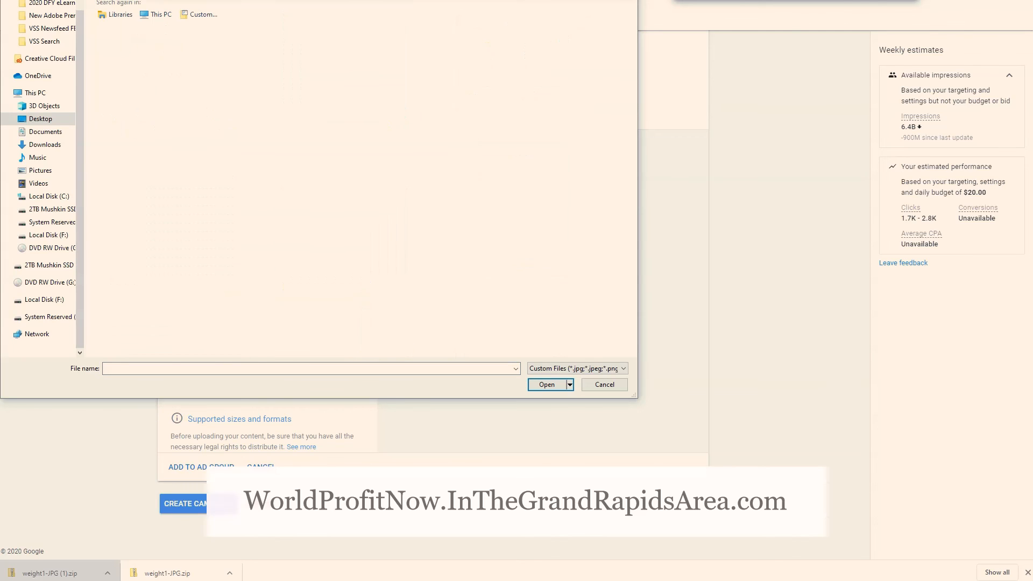
type("eight")
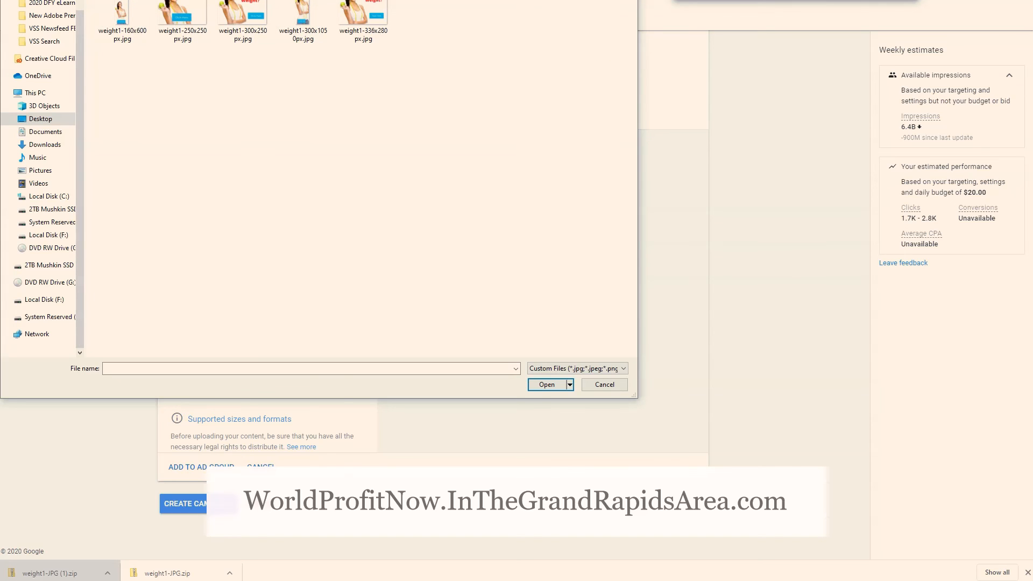
left_click_drag(512, 220, 136, 67)
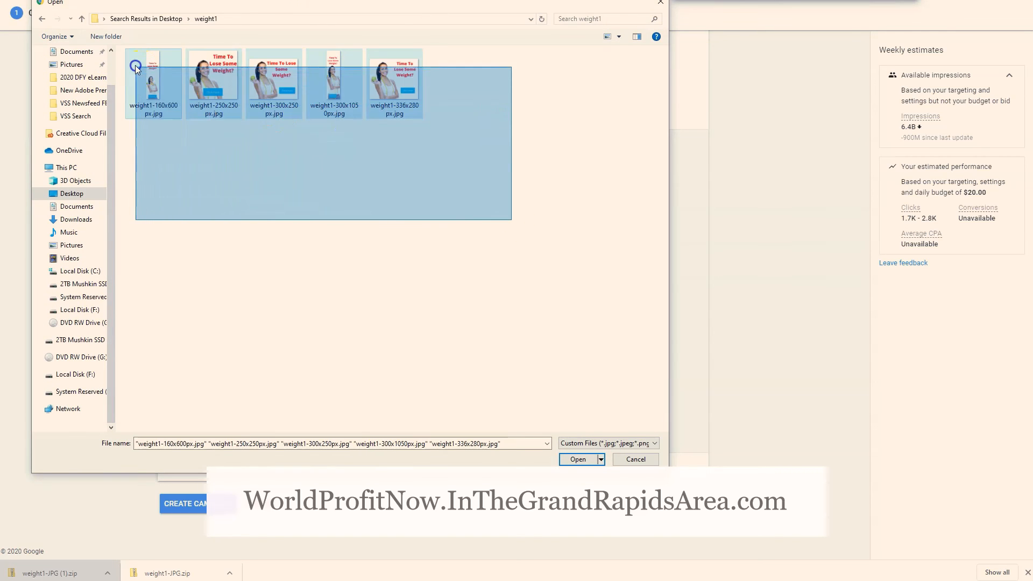
left_click(580, 459)
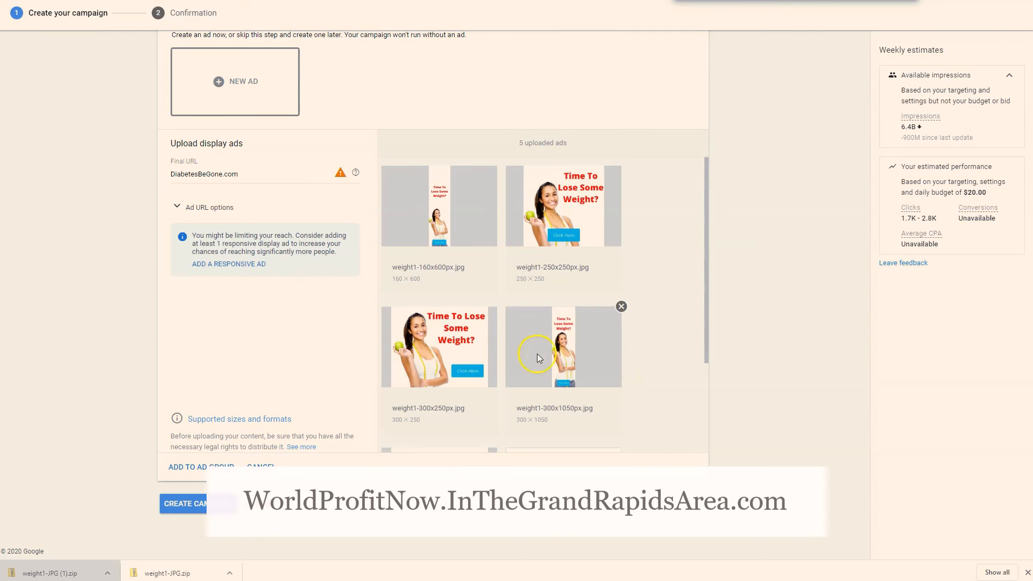
scroll(541, 355, "down", 3)
scroll(548, 357, "up", 3)
left_click(184, 175)
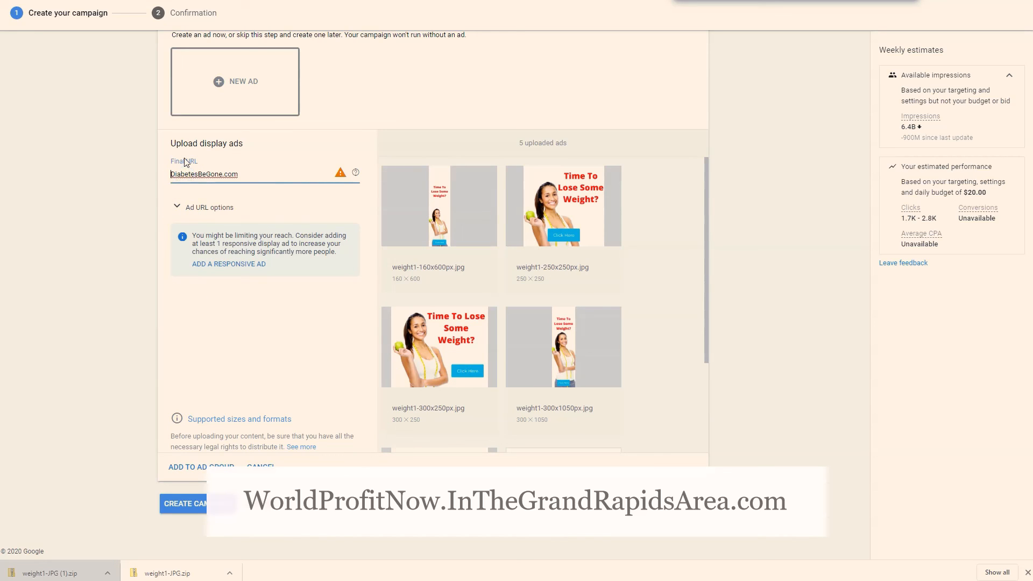
type("https://")
left_click(95, 207)
Review the uploaded banner ads, checking each image and its dimensions
scroll(289, 371, "up", 4)
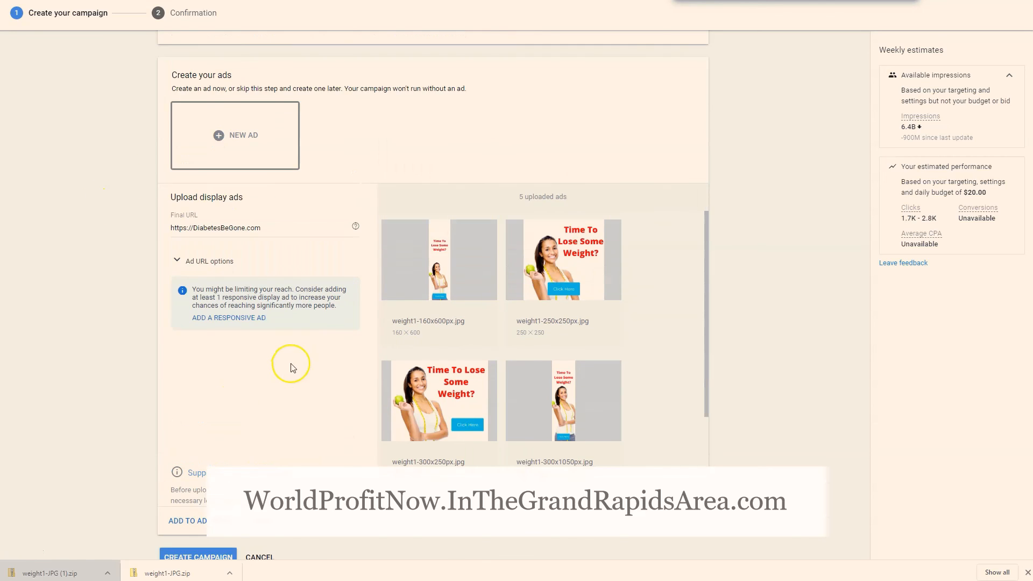
scroll(291, 376, "down", 4)
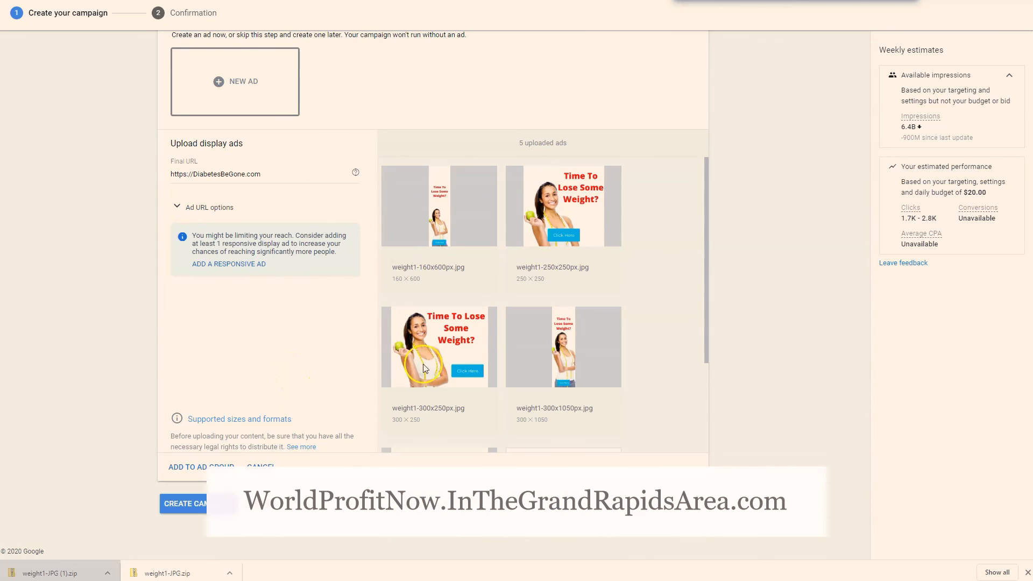
scroll(554, 362, "down", 3)
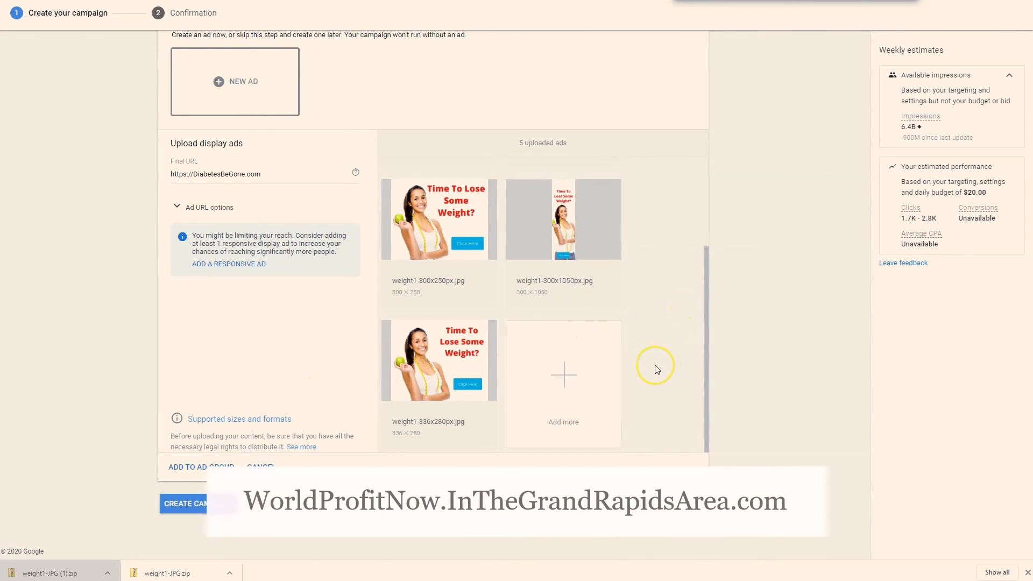
scroll(655, 364, "up", 5)
scroll(657, 366, "down", 5)
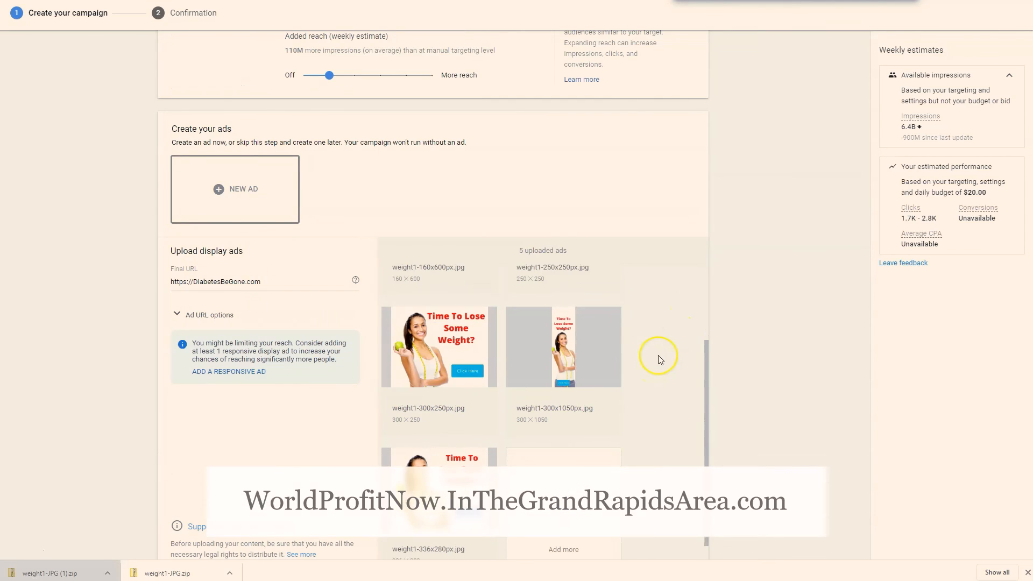
scroll(611, 335, "up", 5)
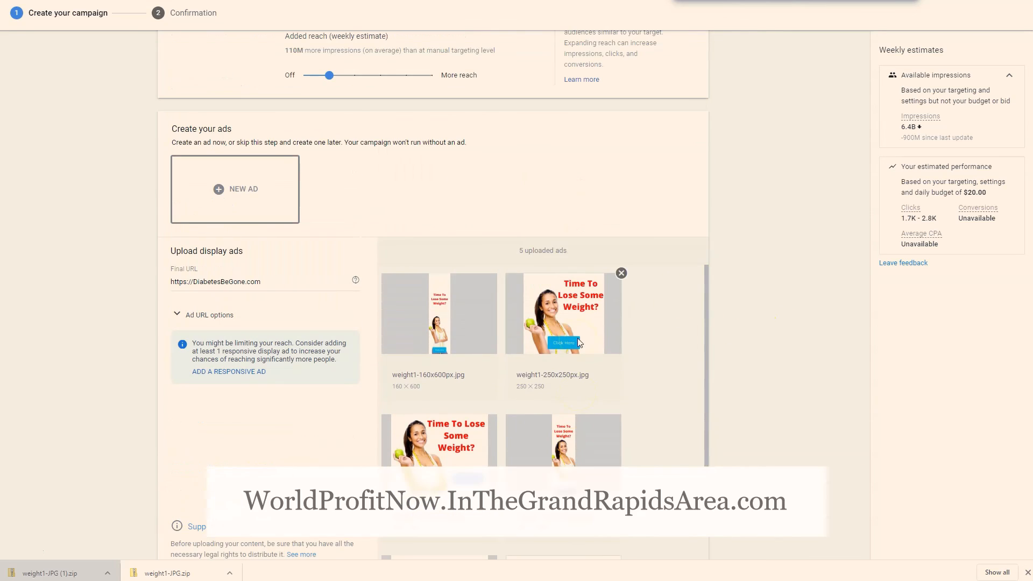
scroll(639, 347, "down", 5)
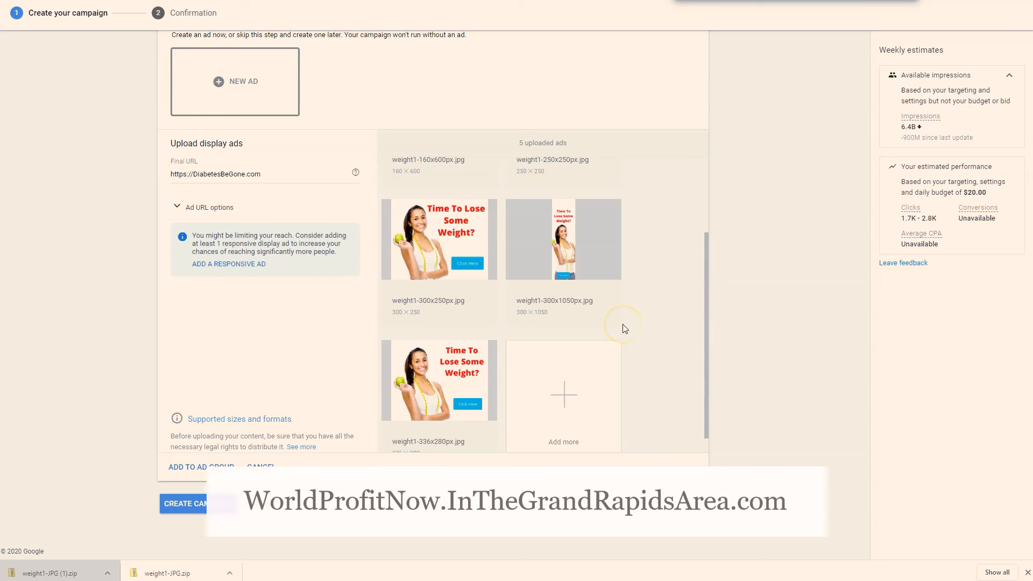
scroll(626, 330, "down", 1)
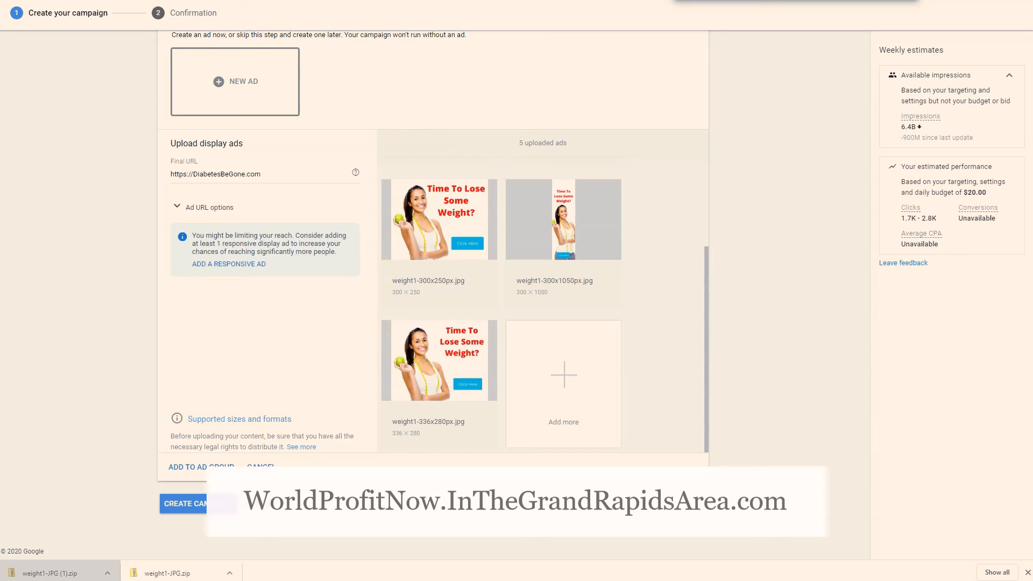
Create the display campaign, expand the ads summary on its confirmation page and continue to the campaign
left_click(183, 504)
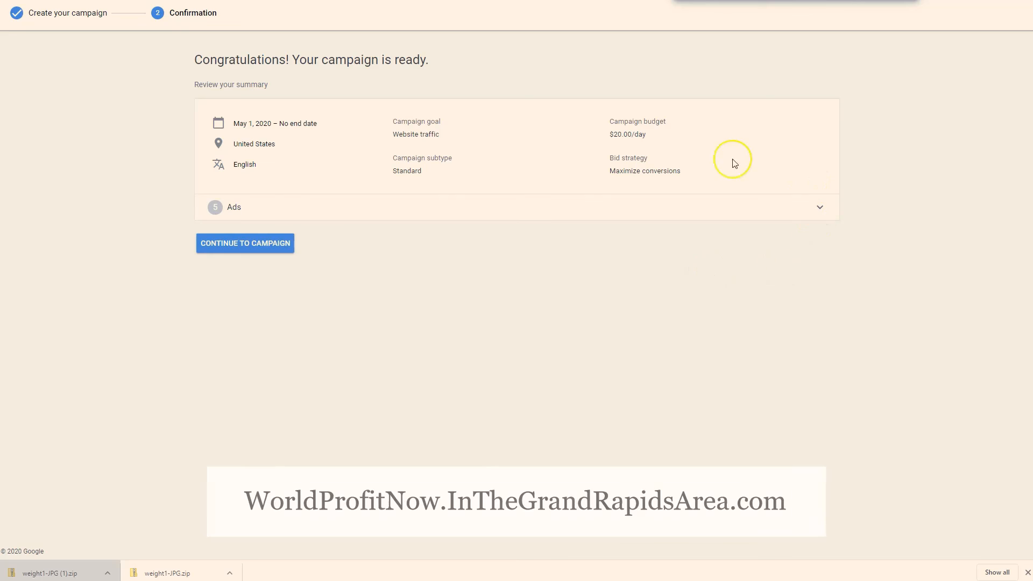
left_click(564, 205)
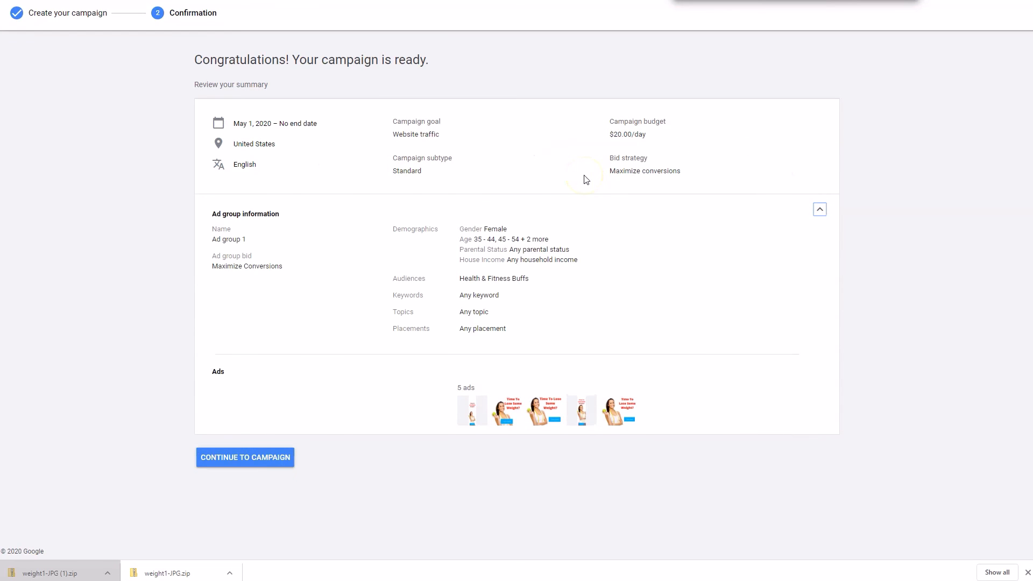
left_click(240, 456)
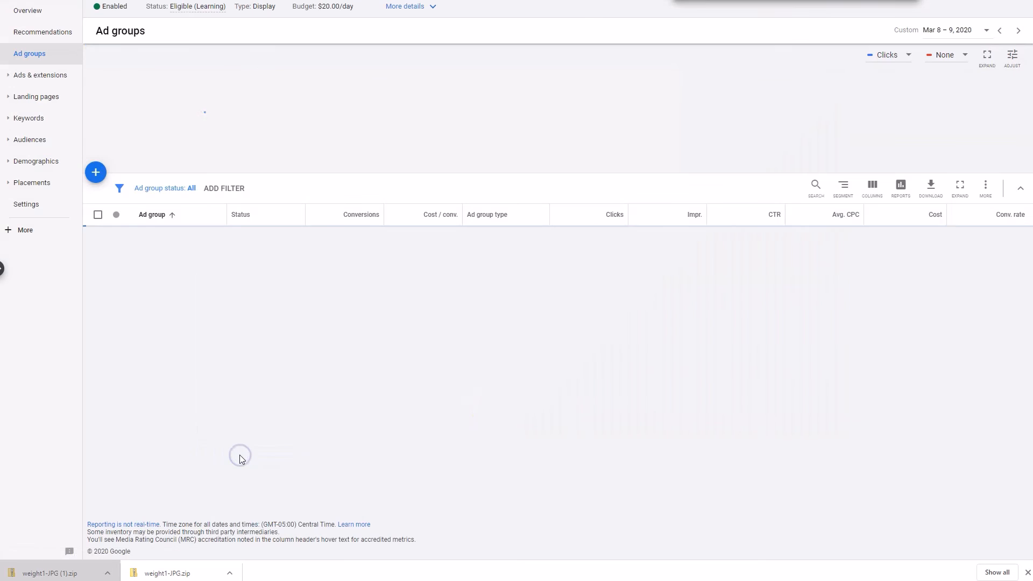